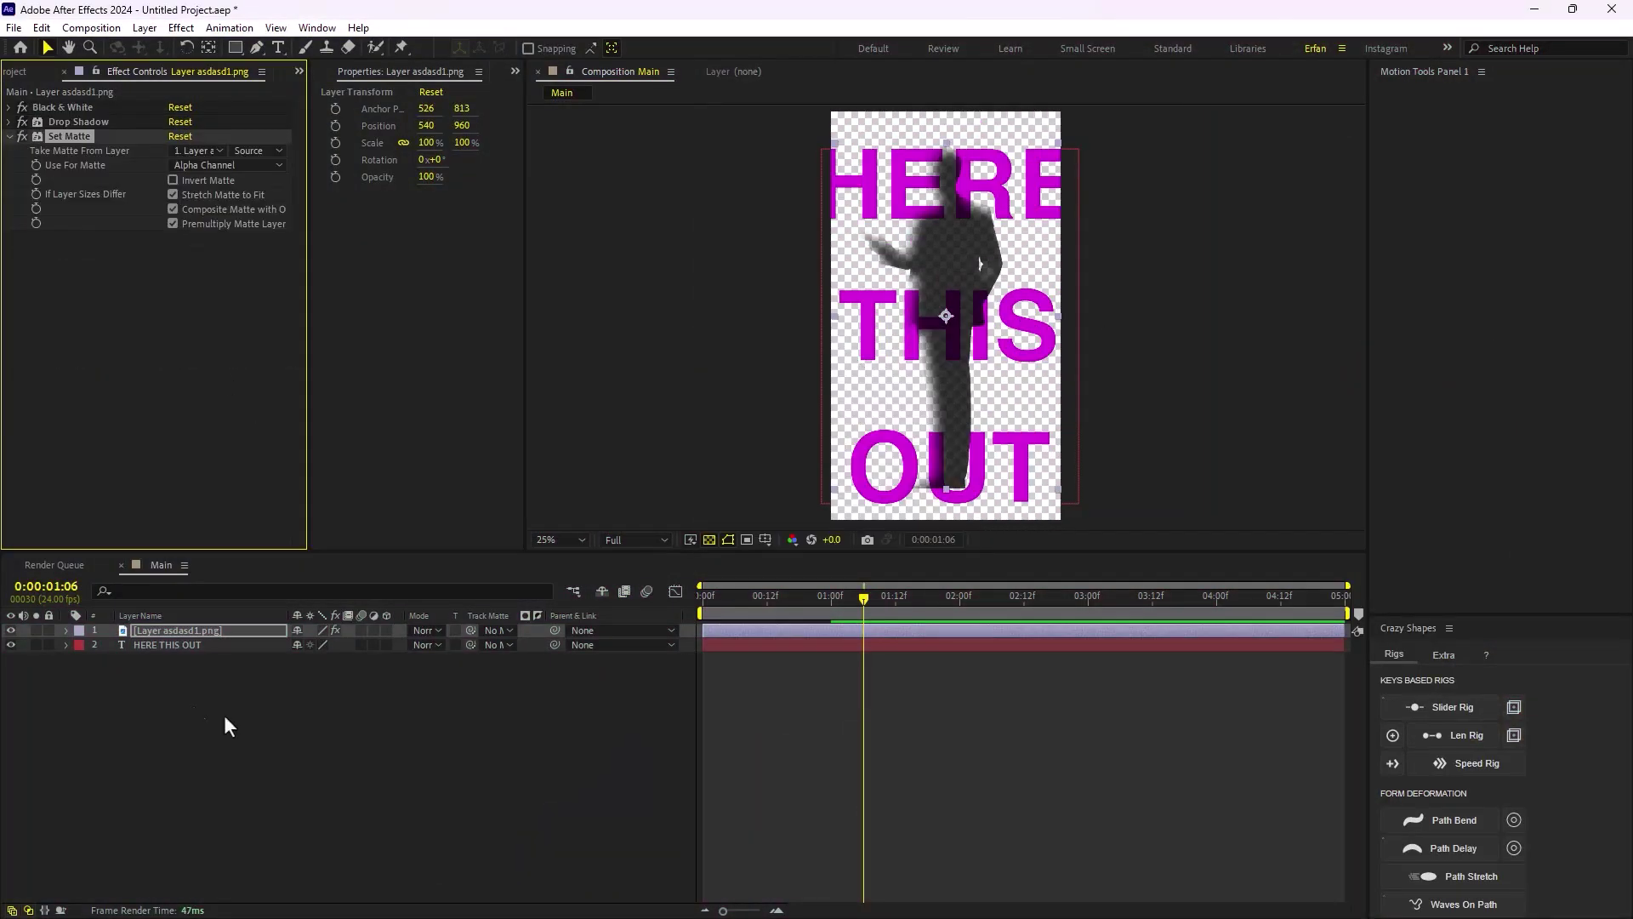
Search the available effects for "cc light"
key(ctrl+space)
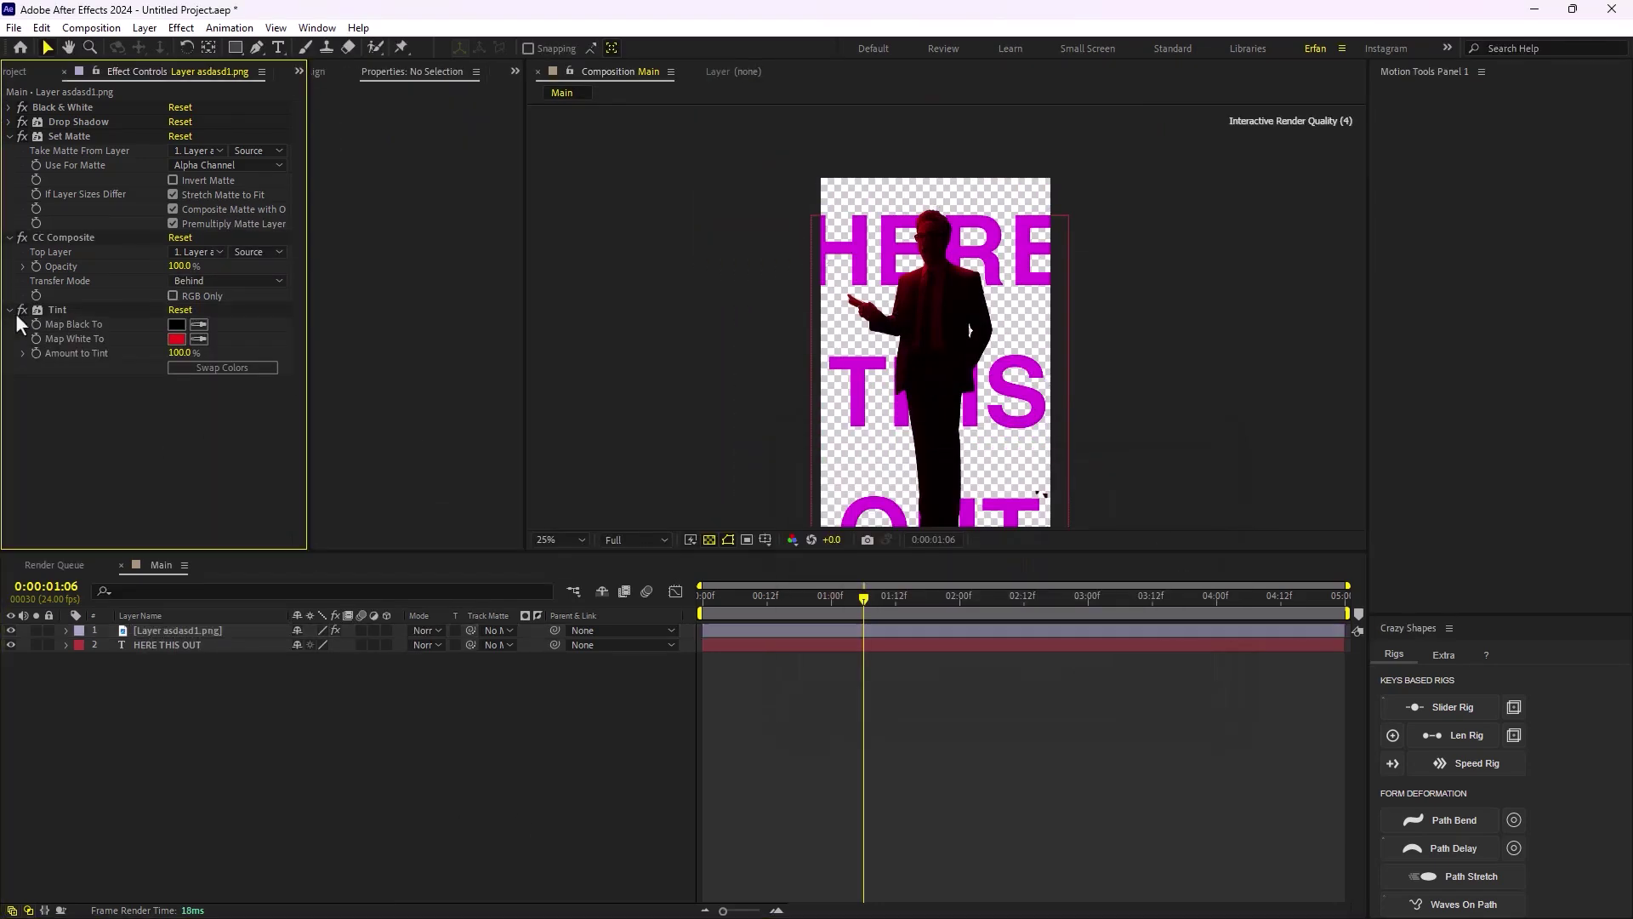
key(ctrl+space)
text(cc light)
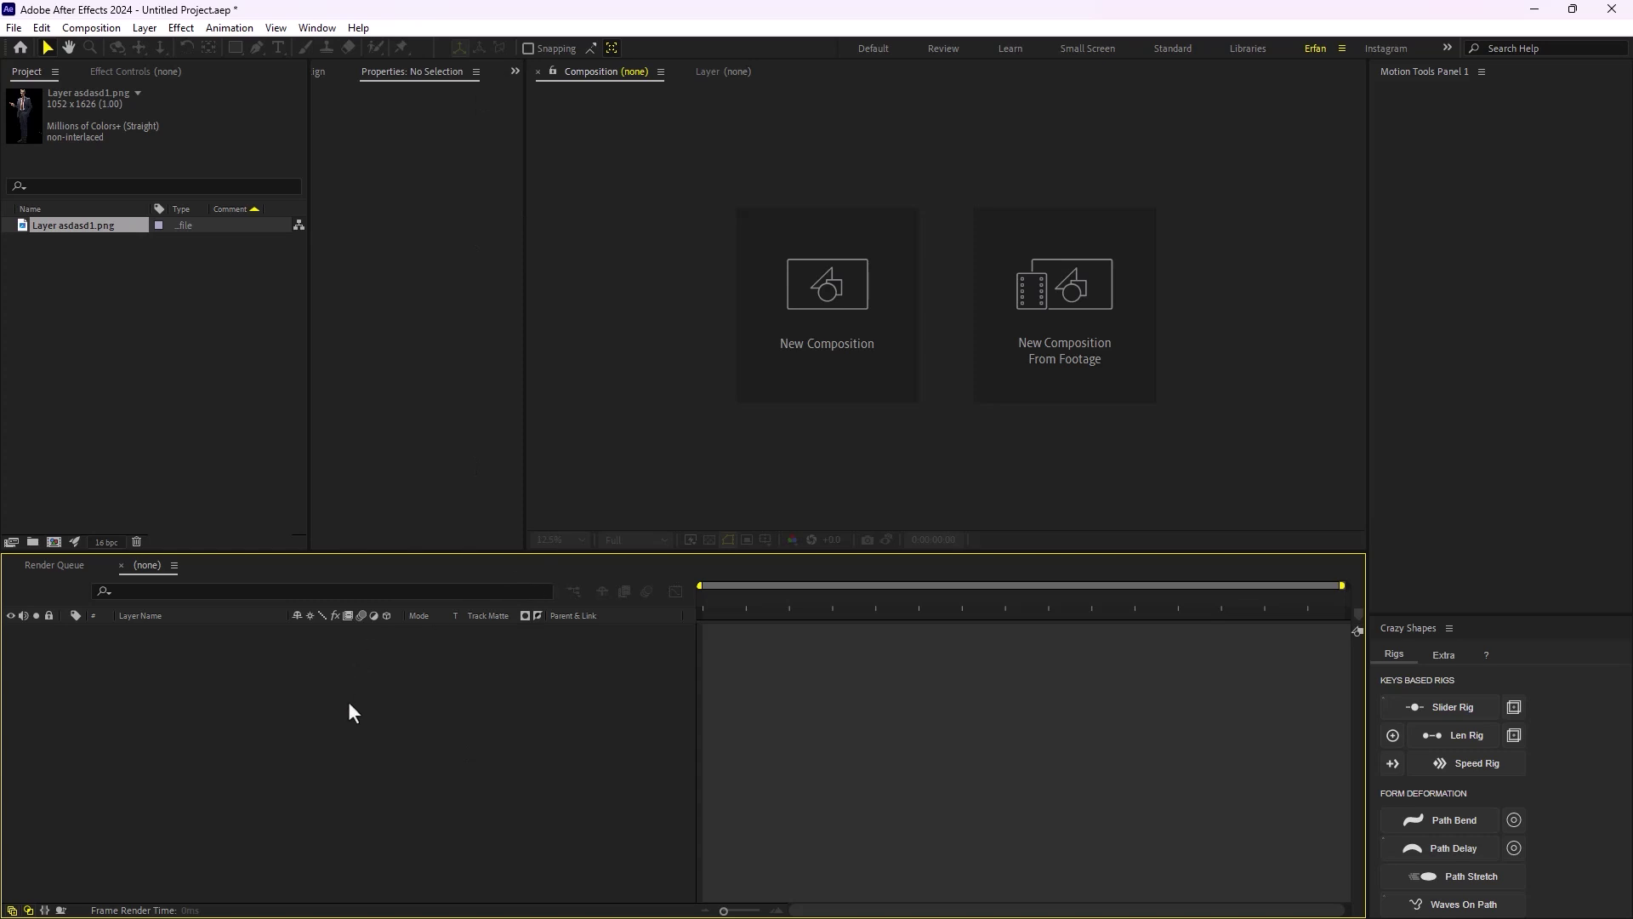
Create a 1080 x 1920 composition named Main at 24 fps with a duration of 0:00:05:00
click(829, 296)
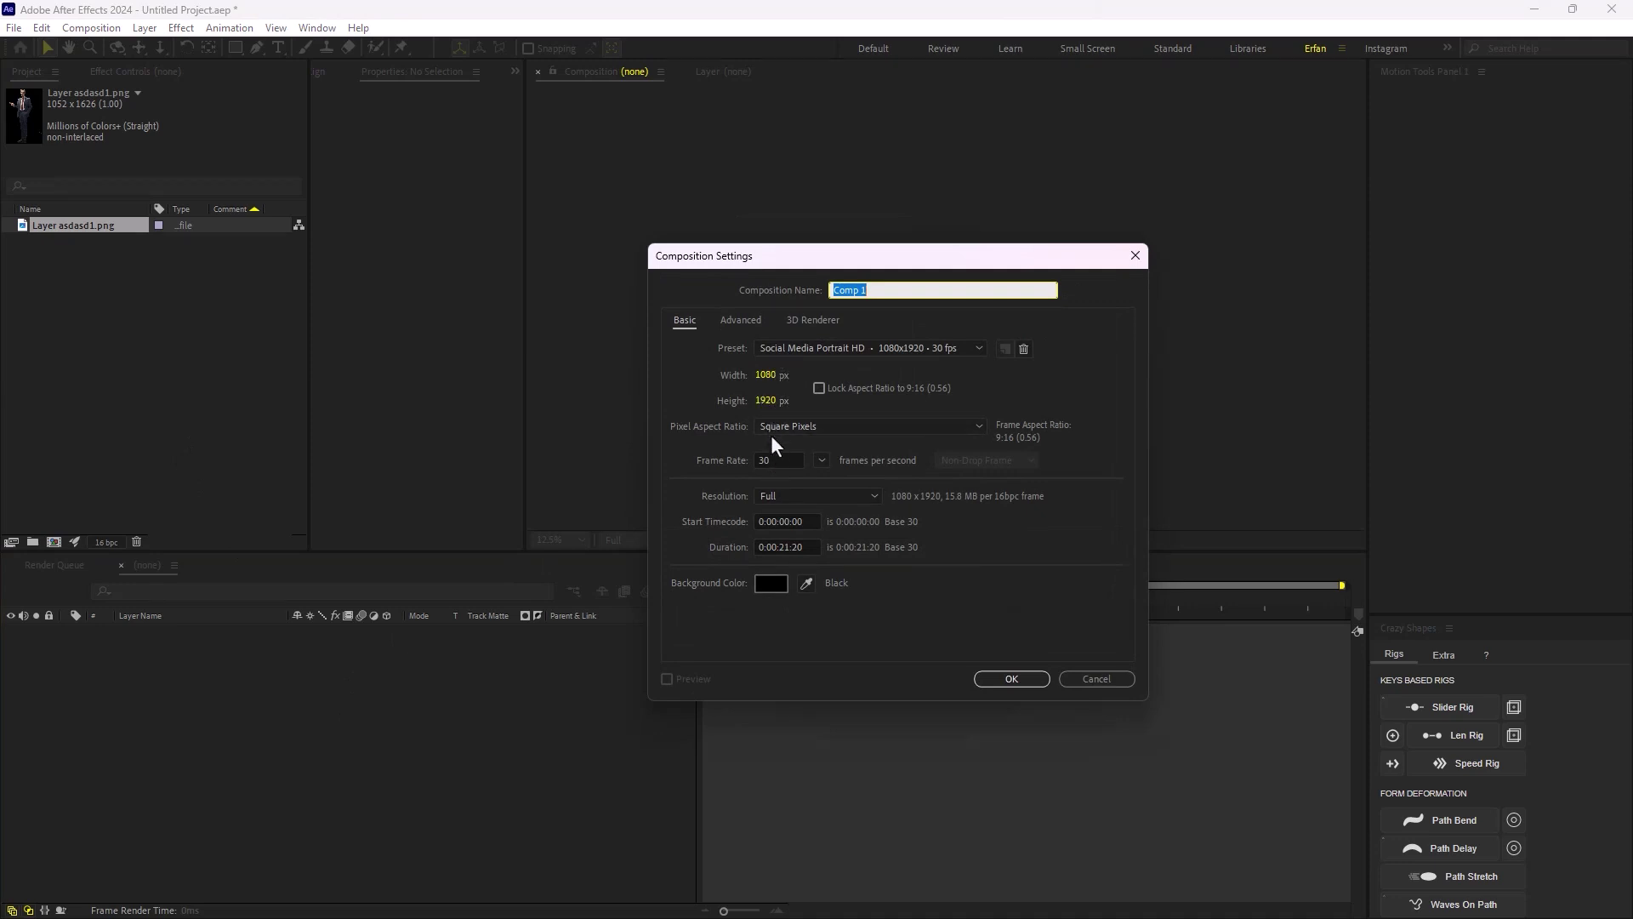
click(779, 461)
text(24)
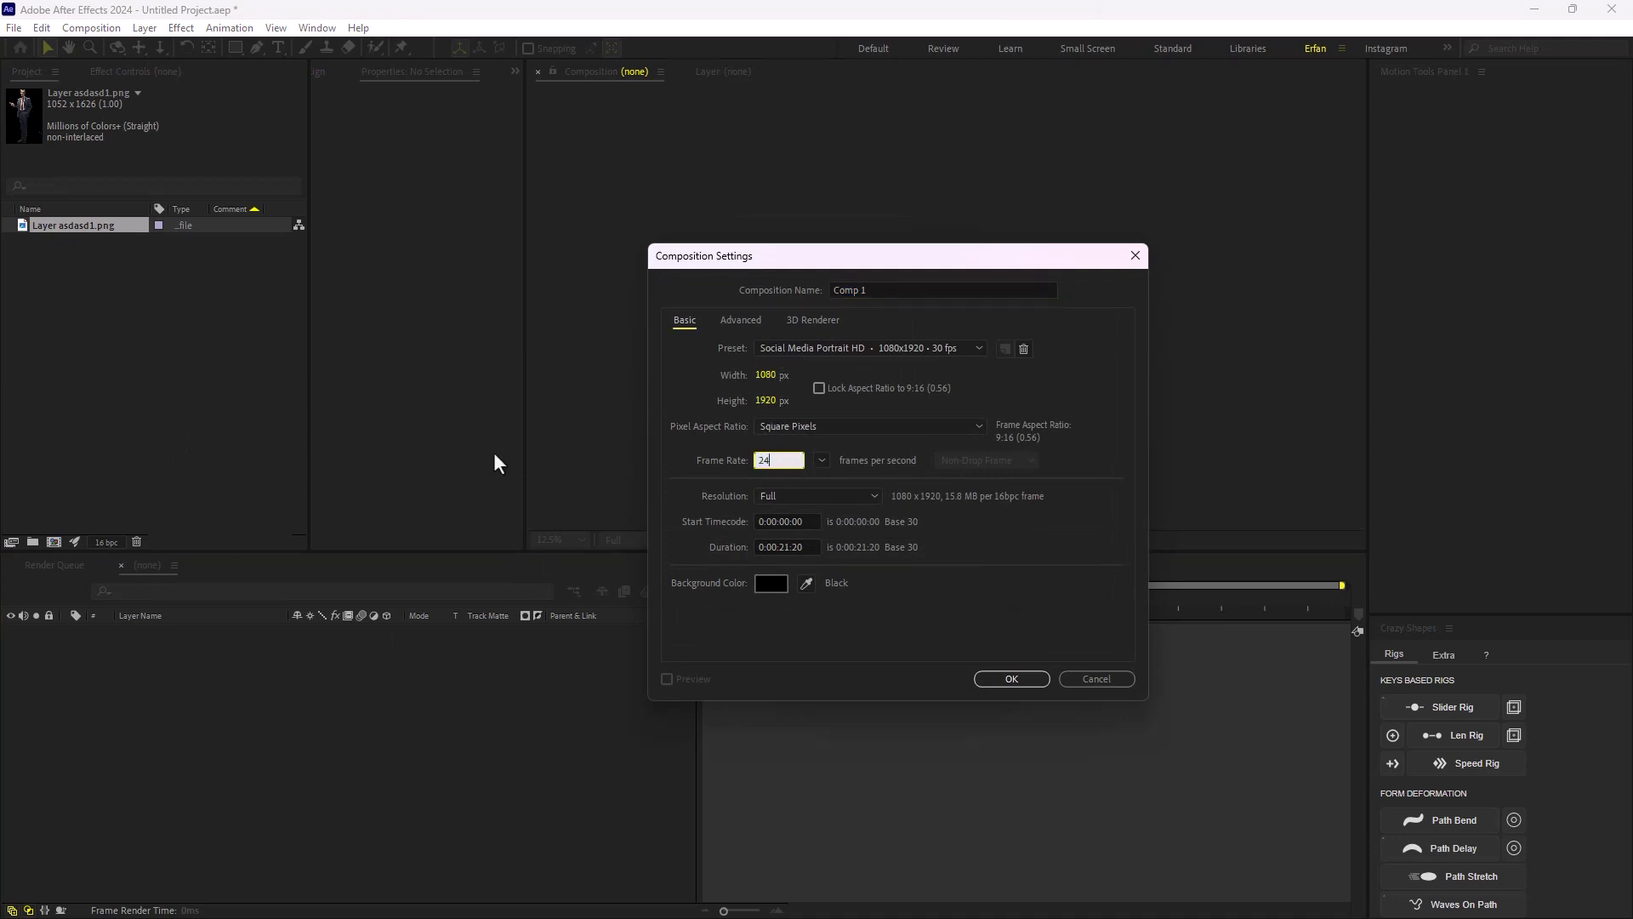
click(779, 550)
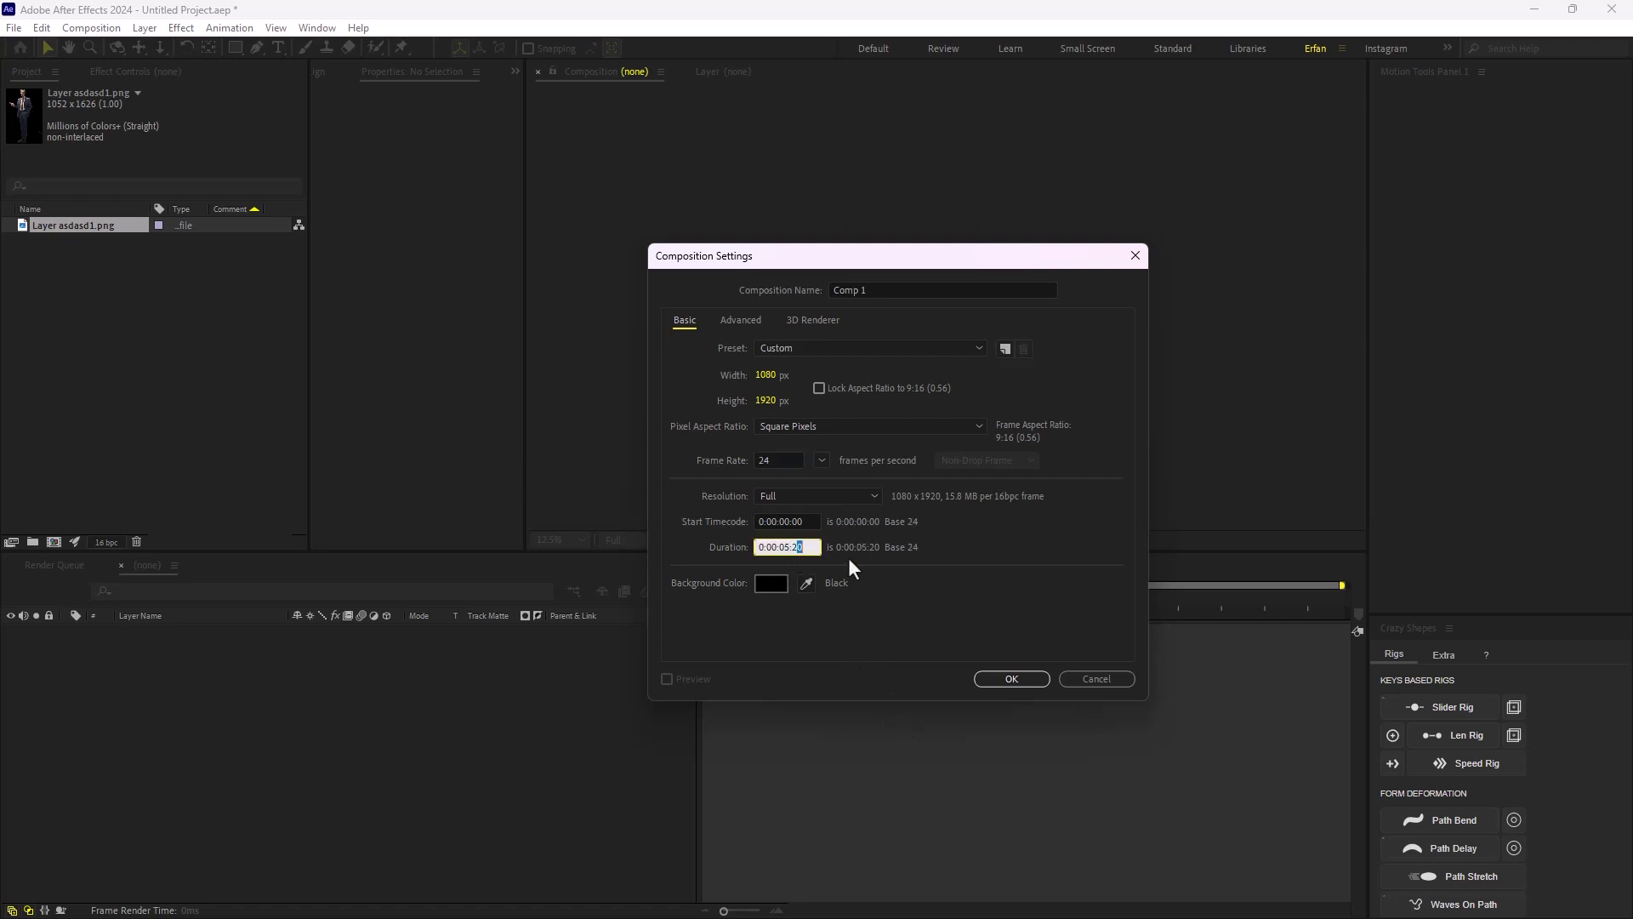
text(0:00:05:00)
click(912, 293)
text(Main)
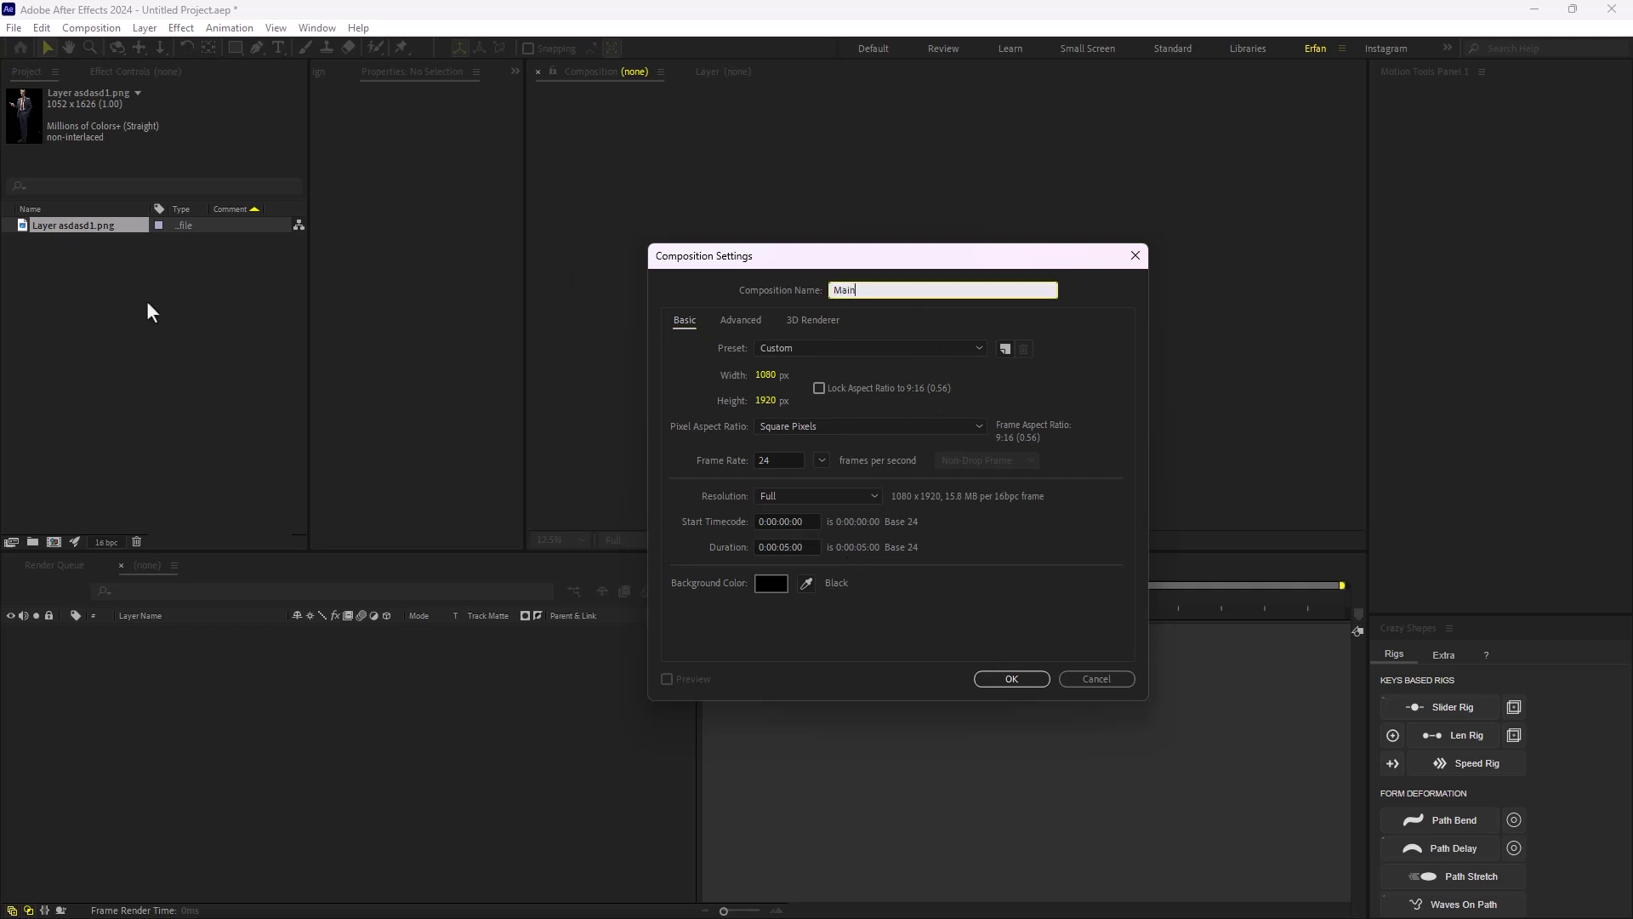
click(1017, 682)
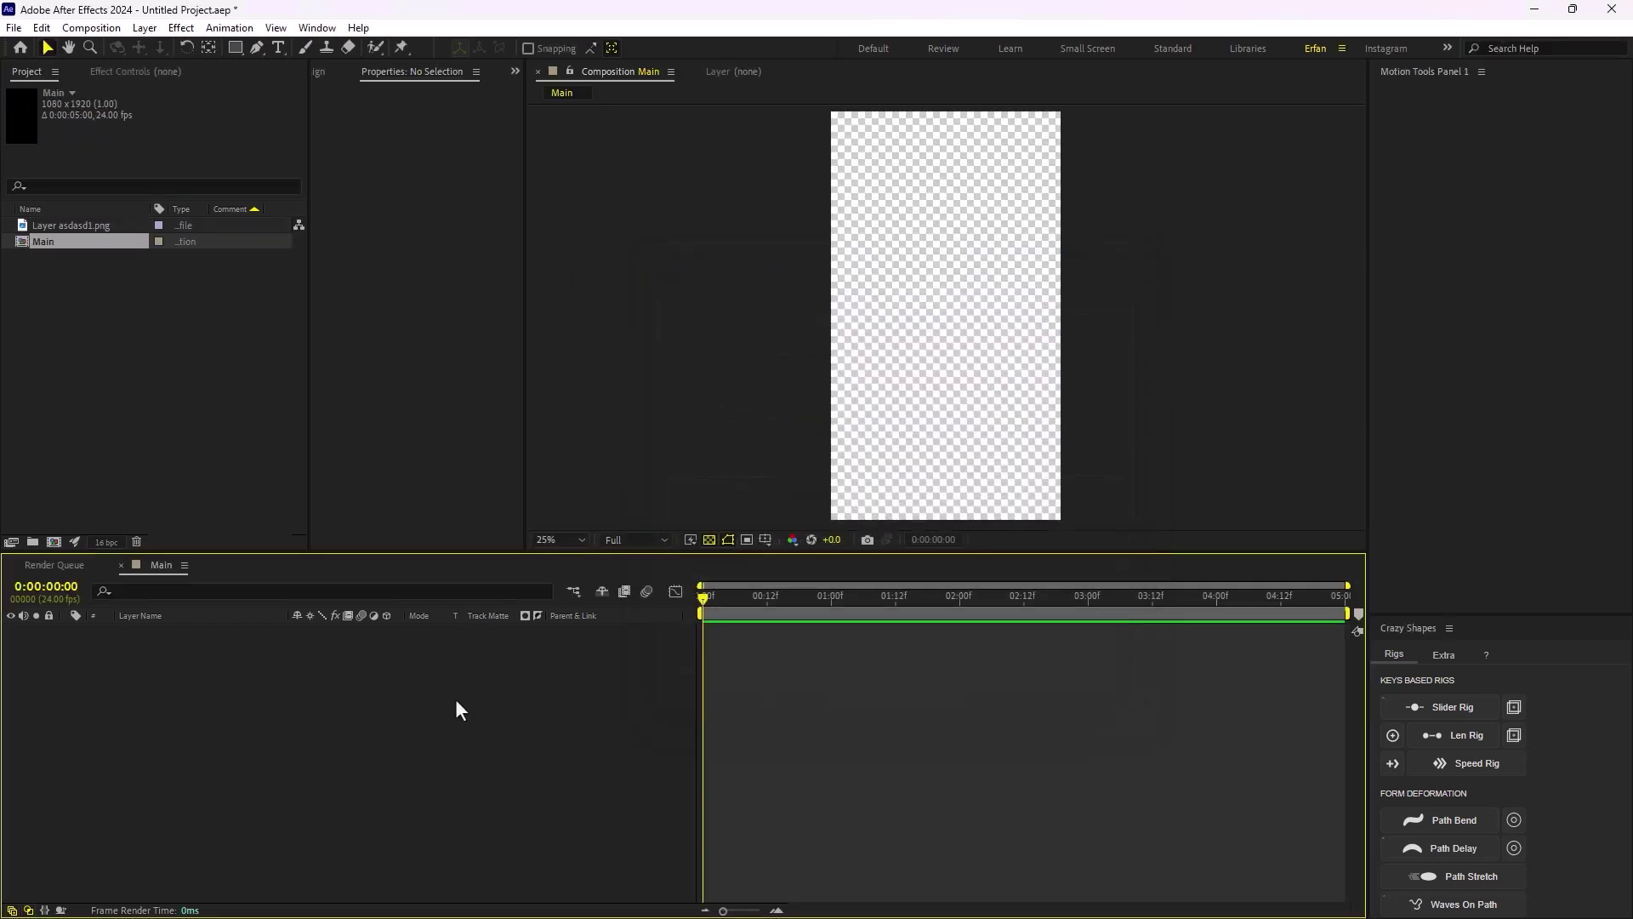
Add Layer asdasd1.png to the Main composition, centred in the frame
drag(72, 227, 942, 323)
scroll(944, 341, up, 2)
scroll(941, 344, down, 2)
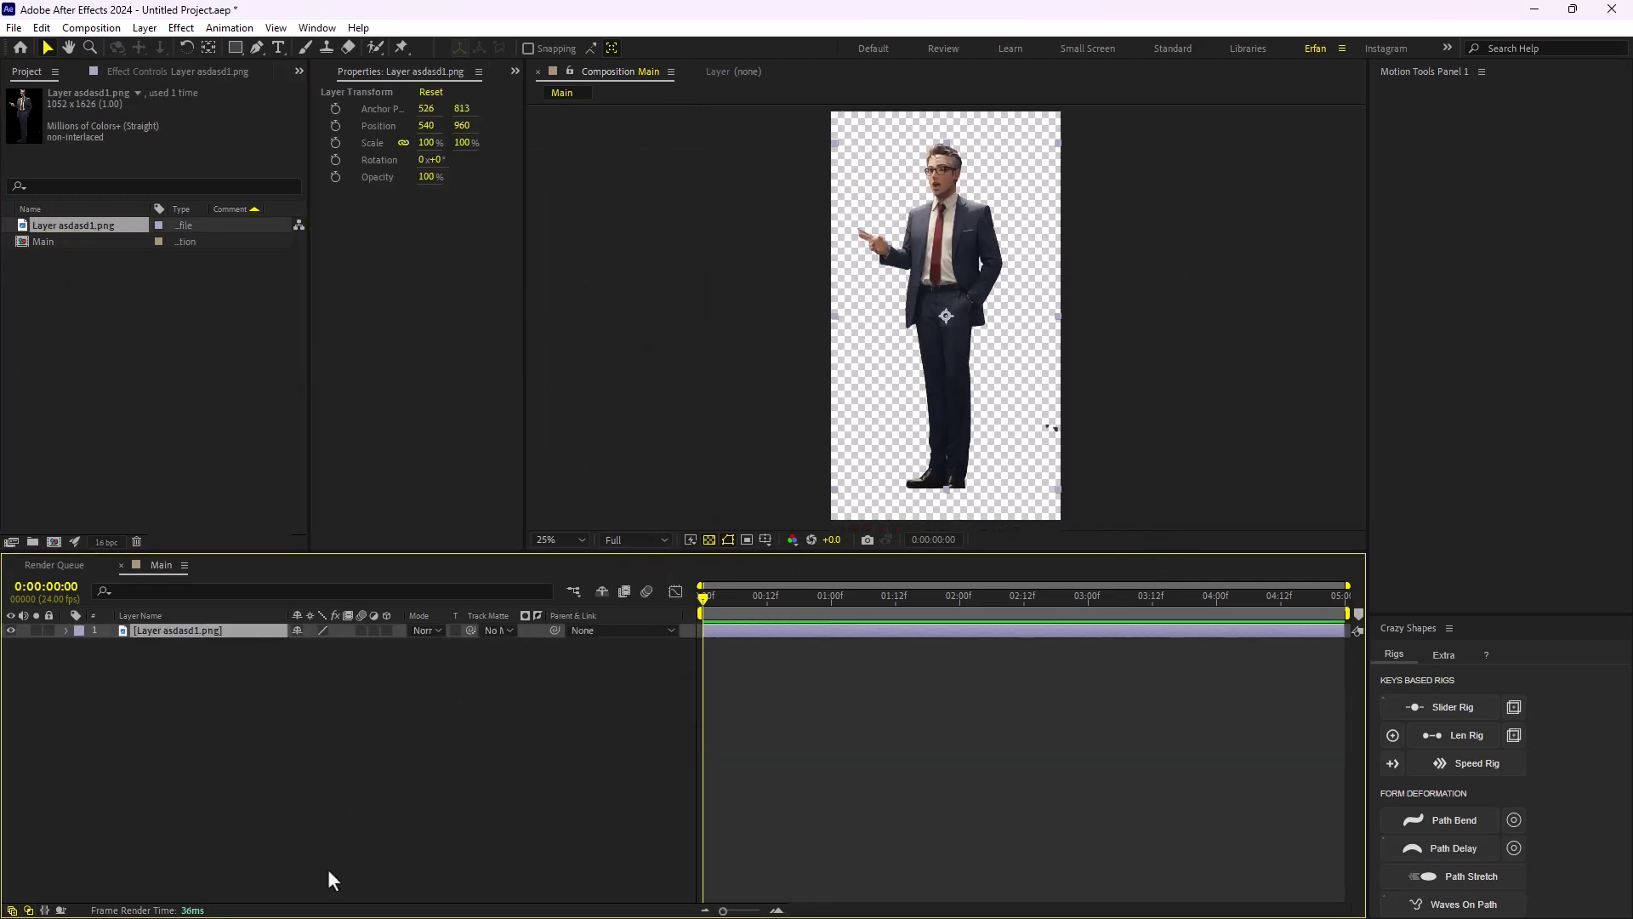
click(547, 711)
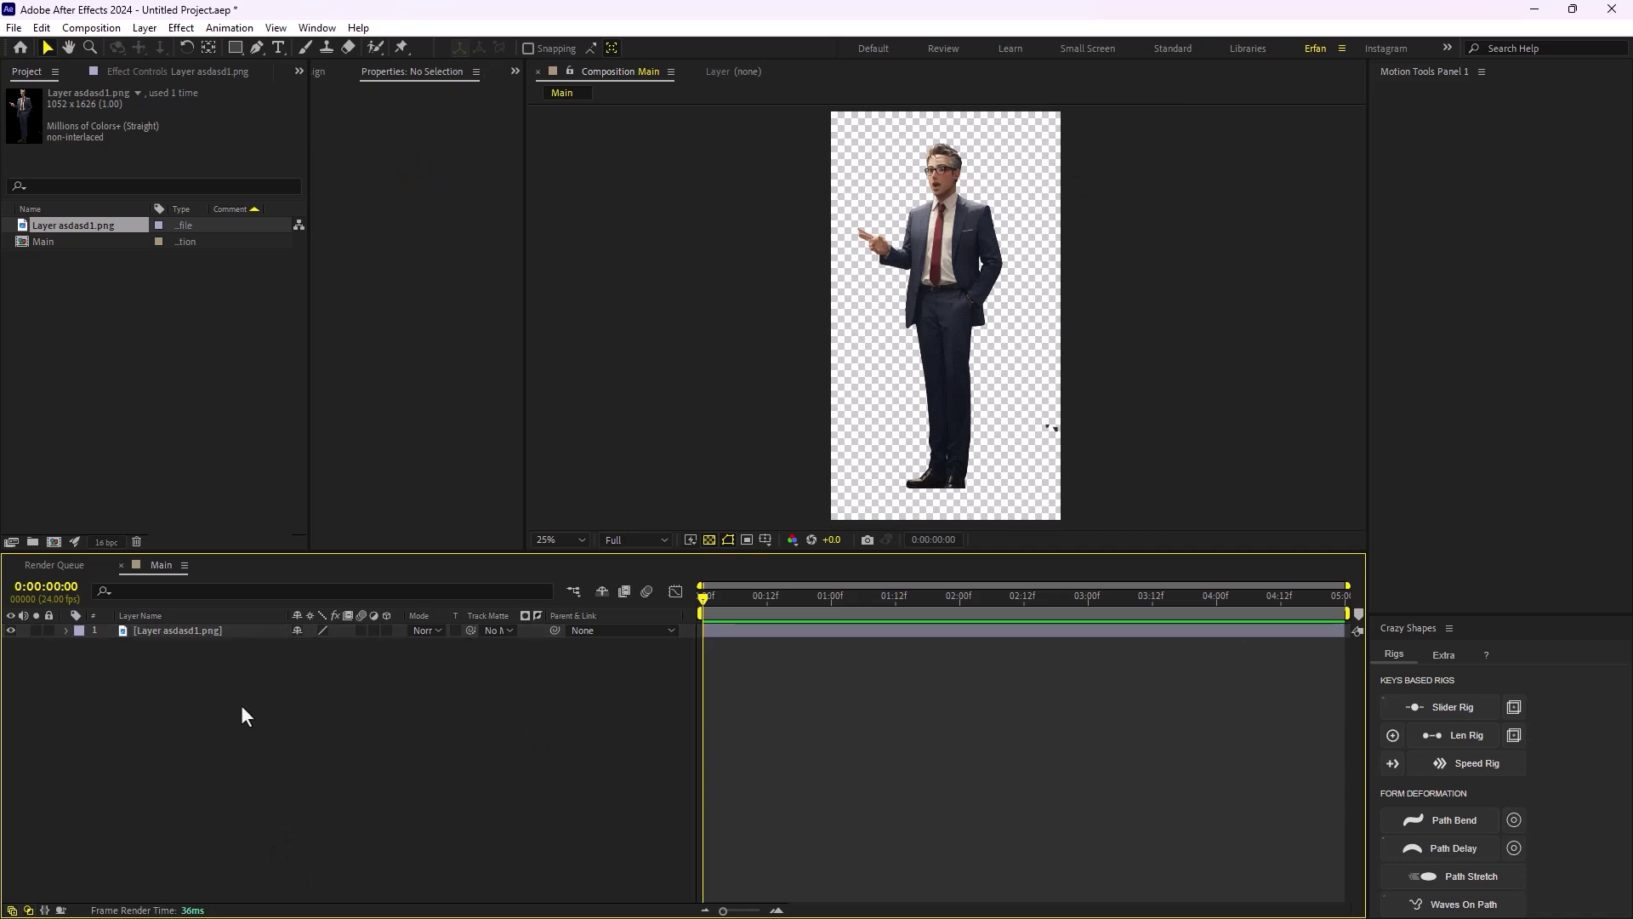
key(ctrl+a)
click(330, 711)
Add a text layer reading HERE, THIS and OUT on three separate lines
click(278, 48)
click(885, 197)
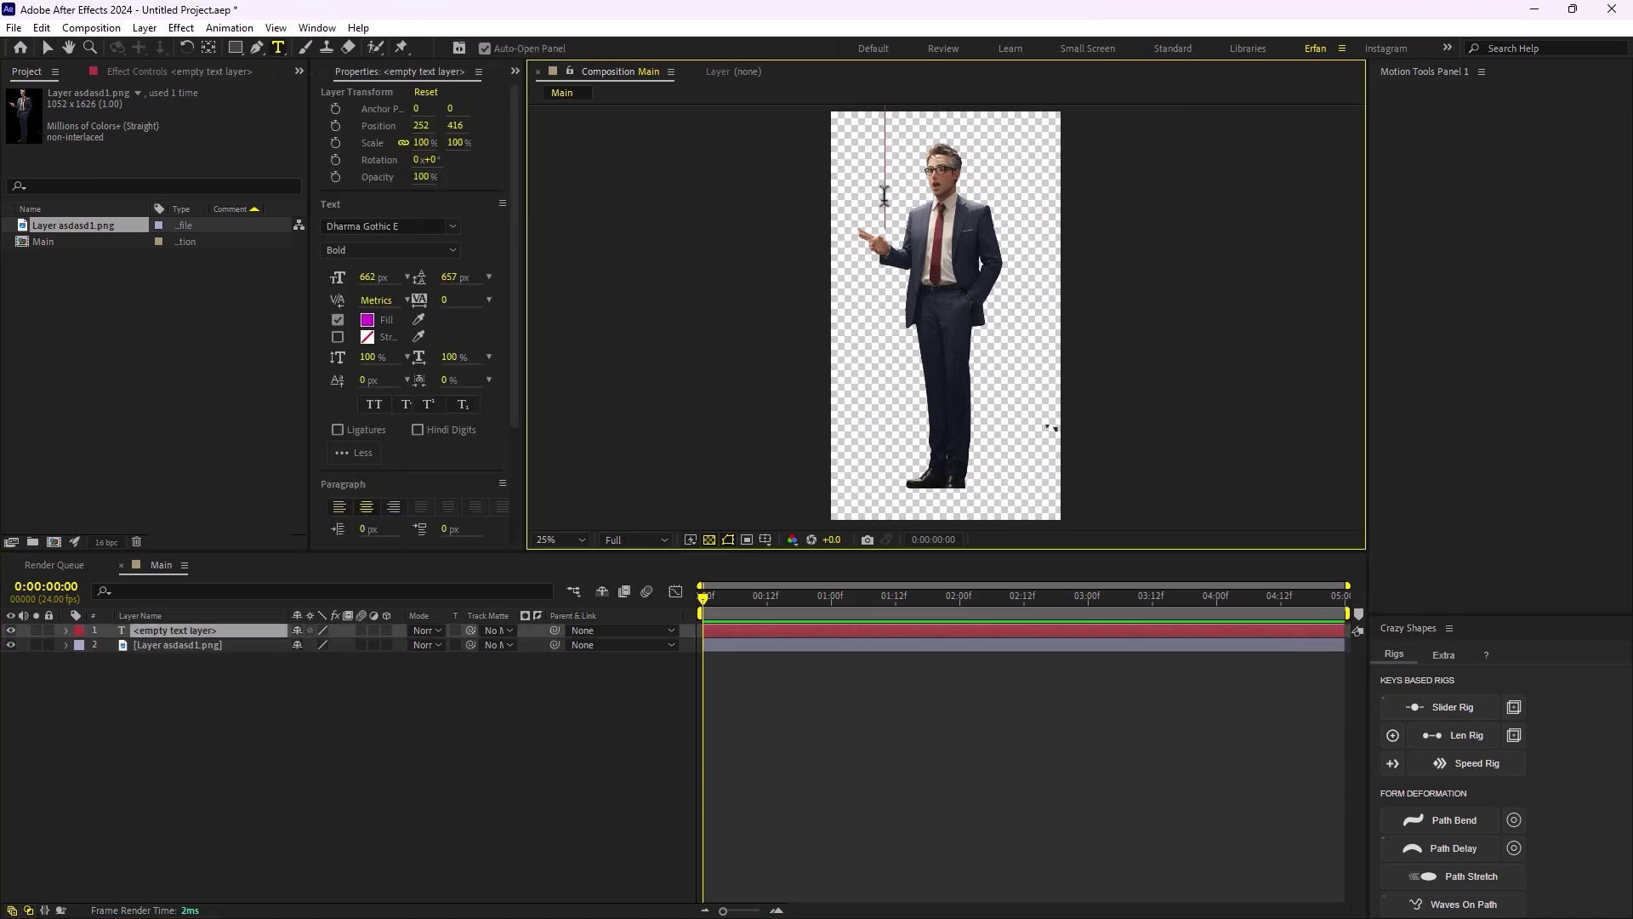
text(HERE)
key(Return)
text(TH)
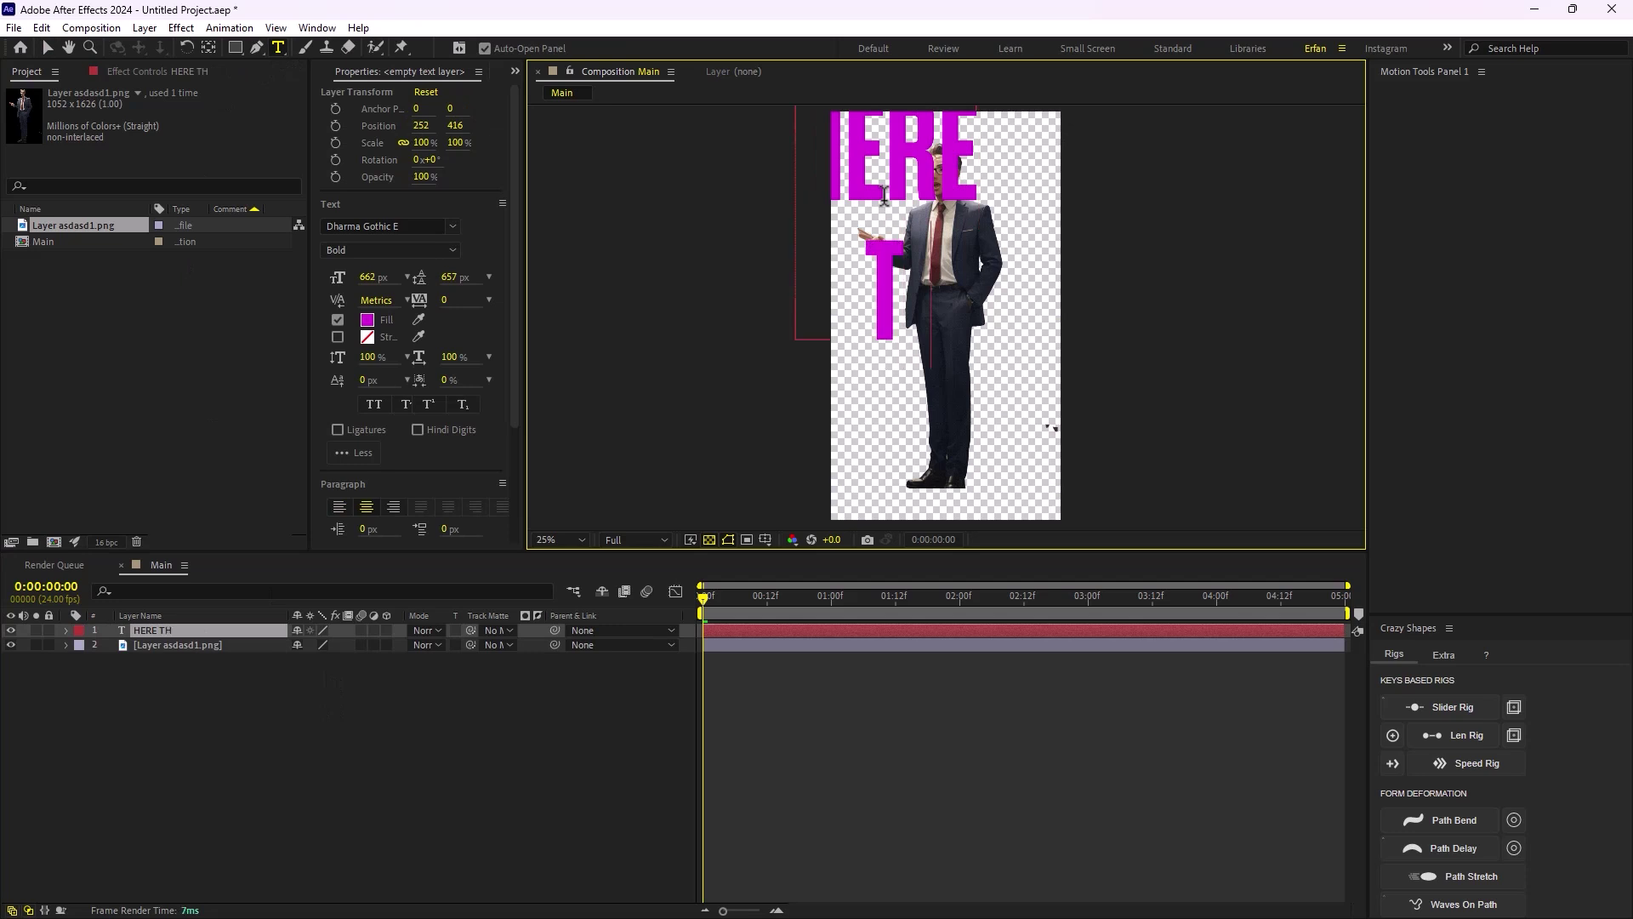
text(IS OUT)
key(BackSpace)
key(BackSpace)
key(BackSpace)
key(Return)
text(OUT)
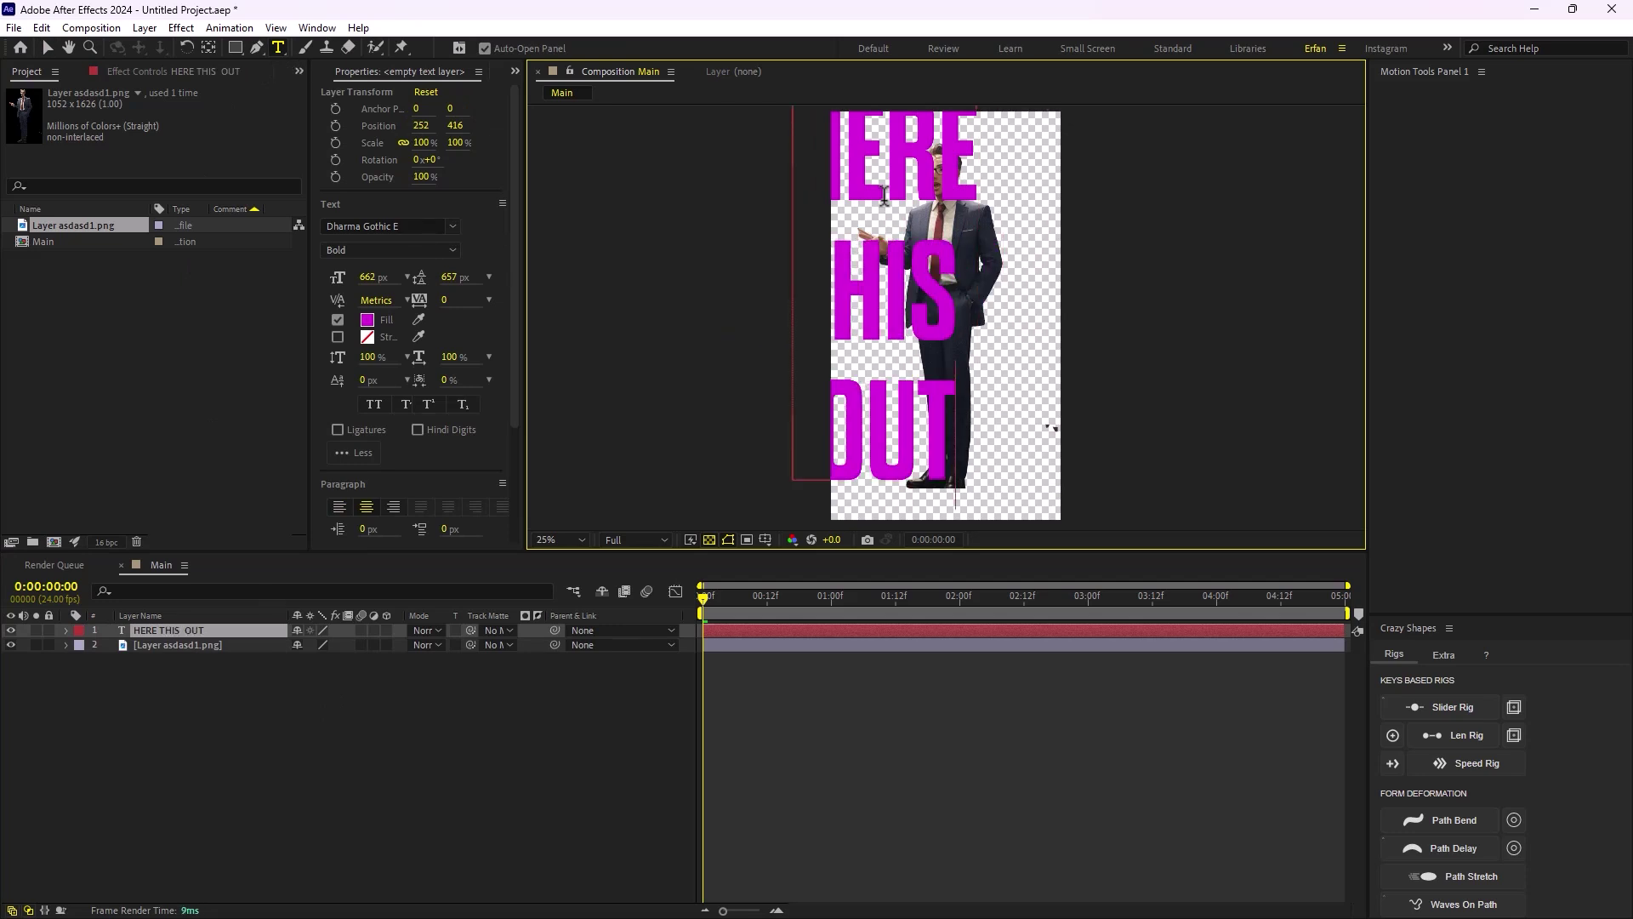
click(48, 49)
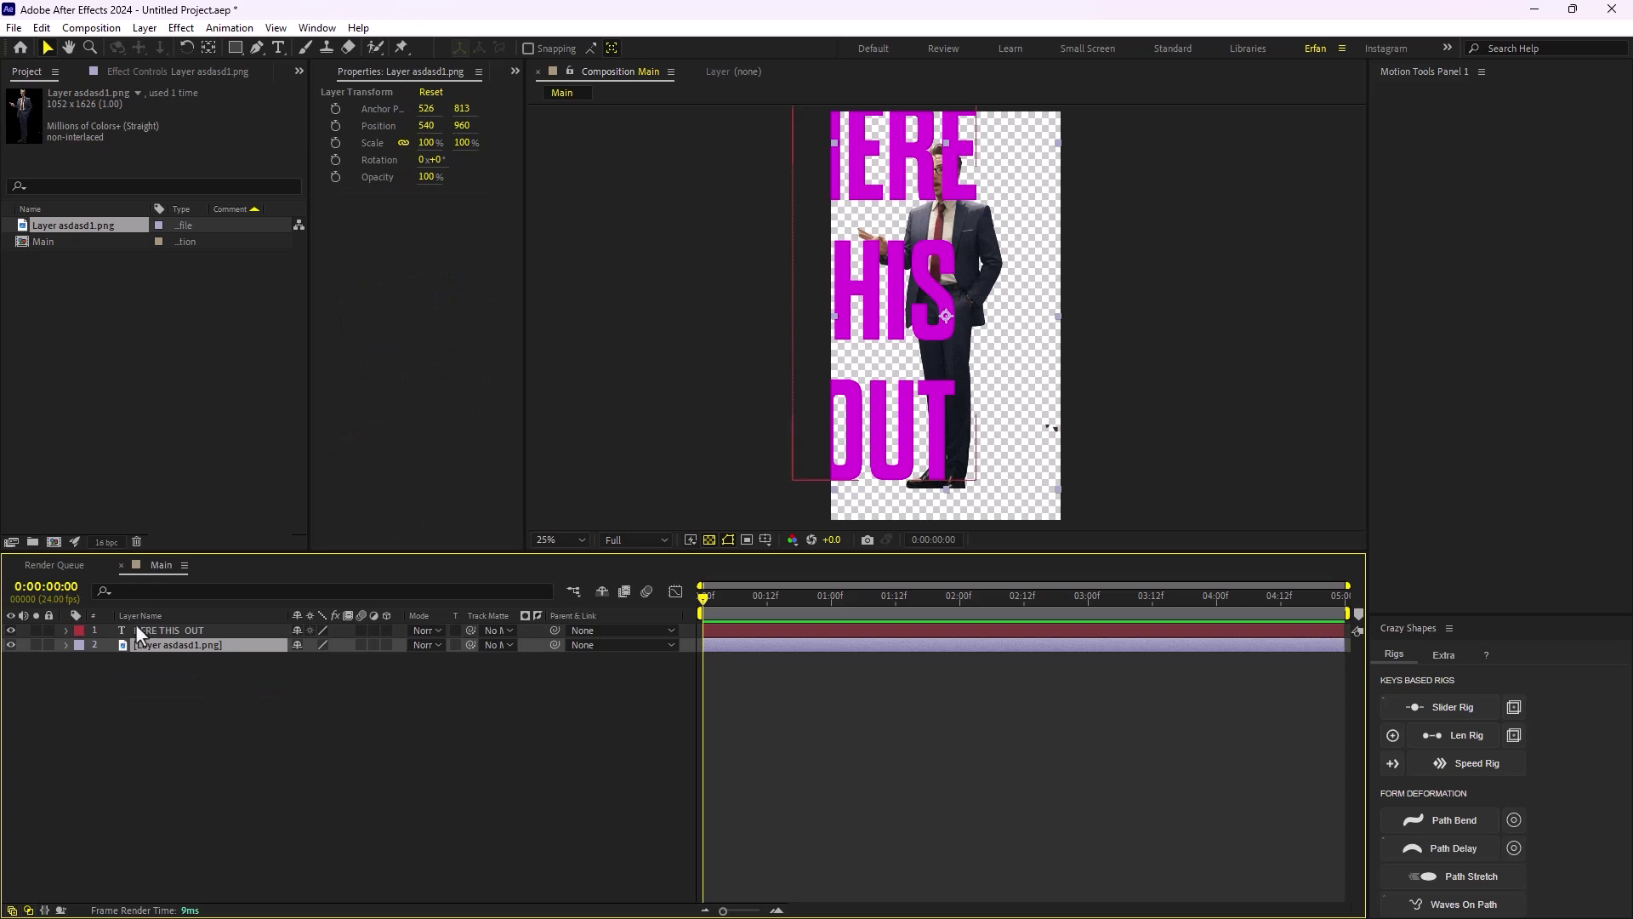
Place the text layer below the image layer and fit it behind the figure at a 779 px font size
drag(135, 629, 206, 727)
drag(838, 308, 917, 331)
drag(380, 289, 978, 356)
drag(975, 417, 977, 429)
drag(370, 286, 583, 320)
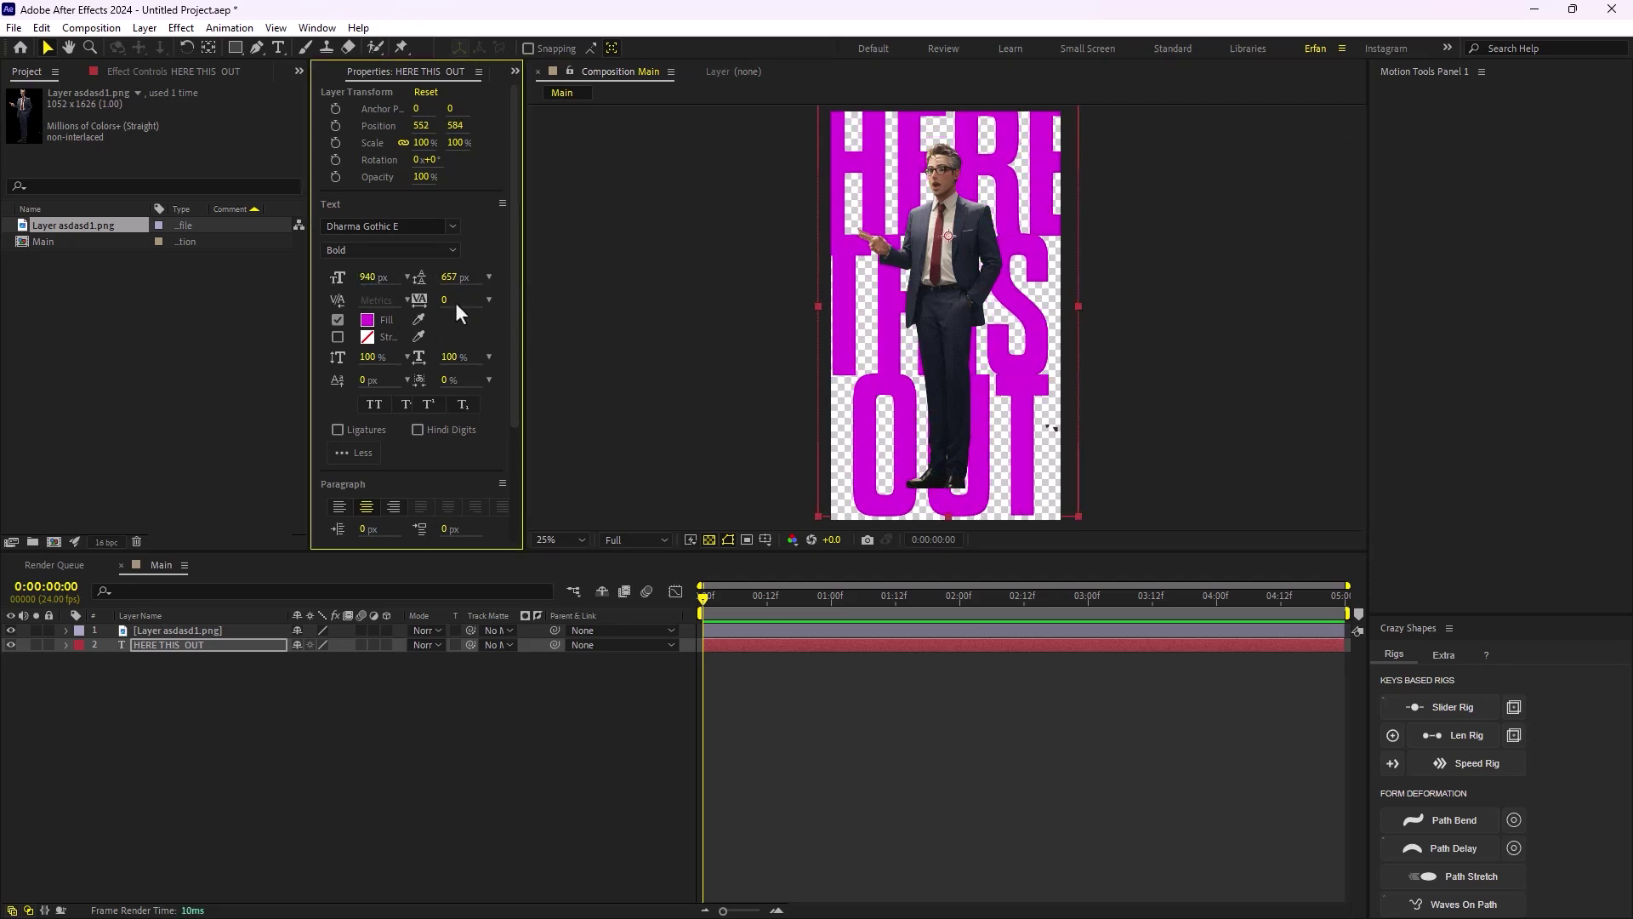
key(ctrl+z)
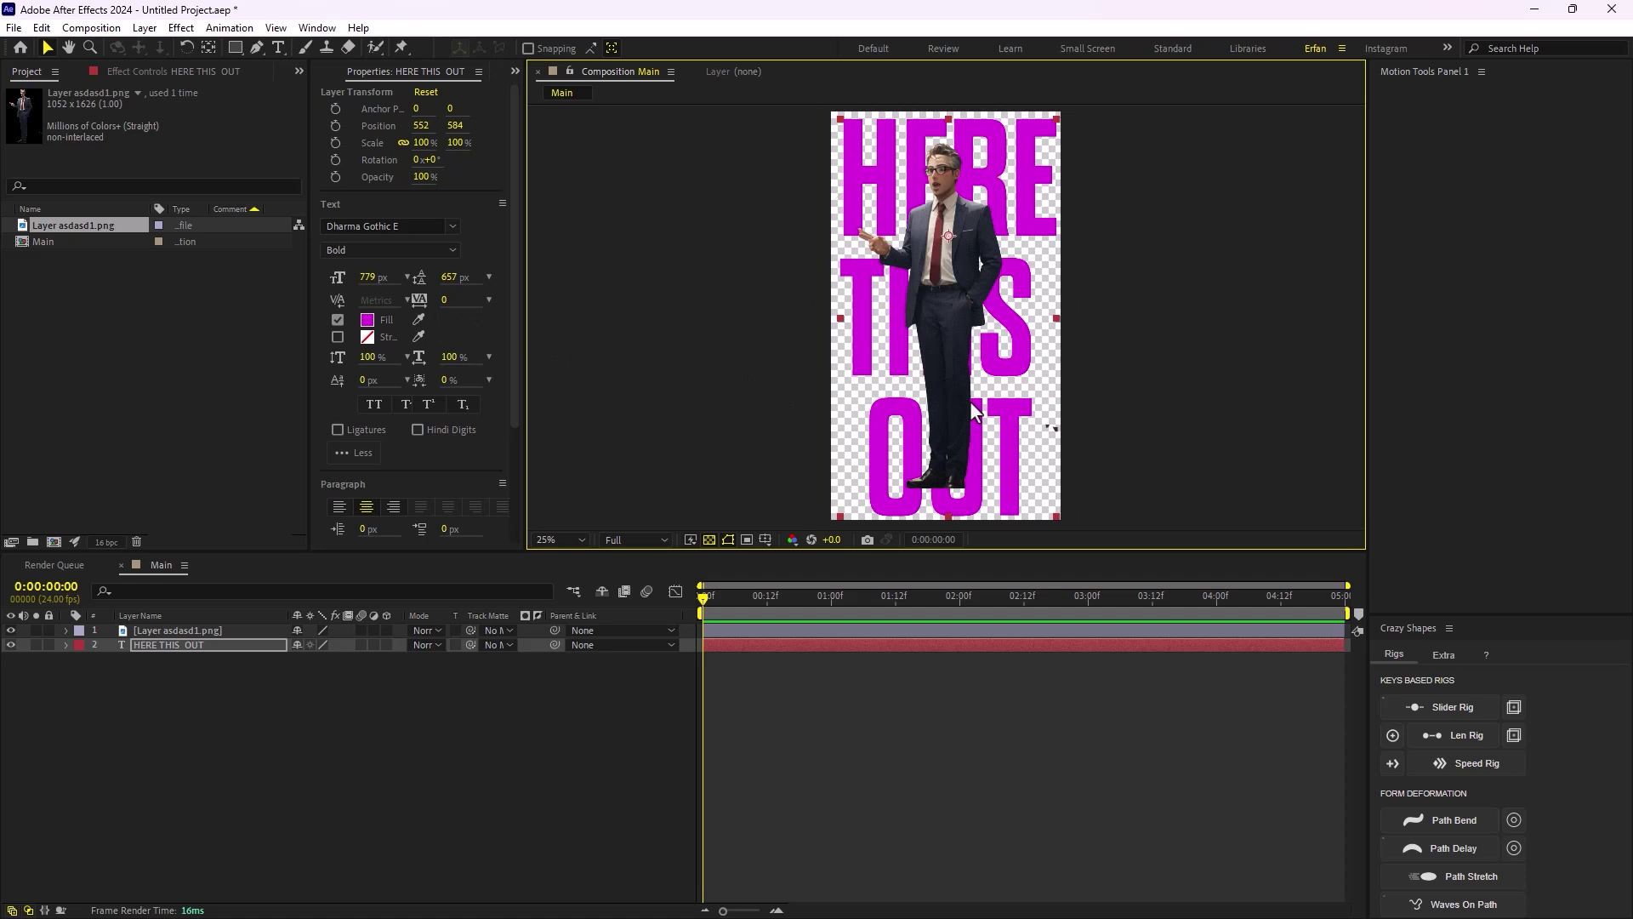
Change the font of the HERE THIS OUT text to Helvetica Bold
double_click(176, 644)
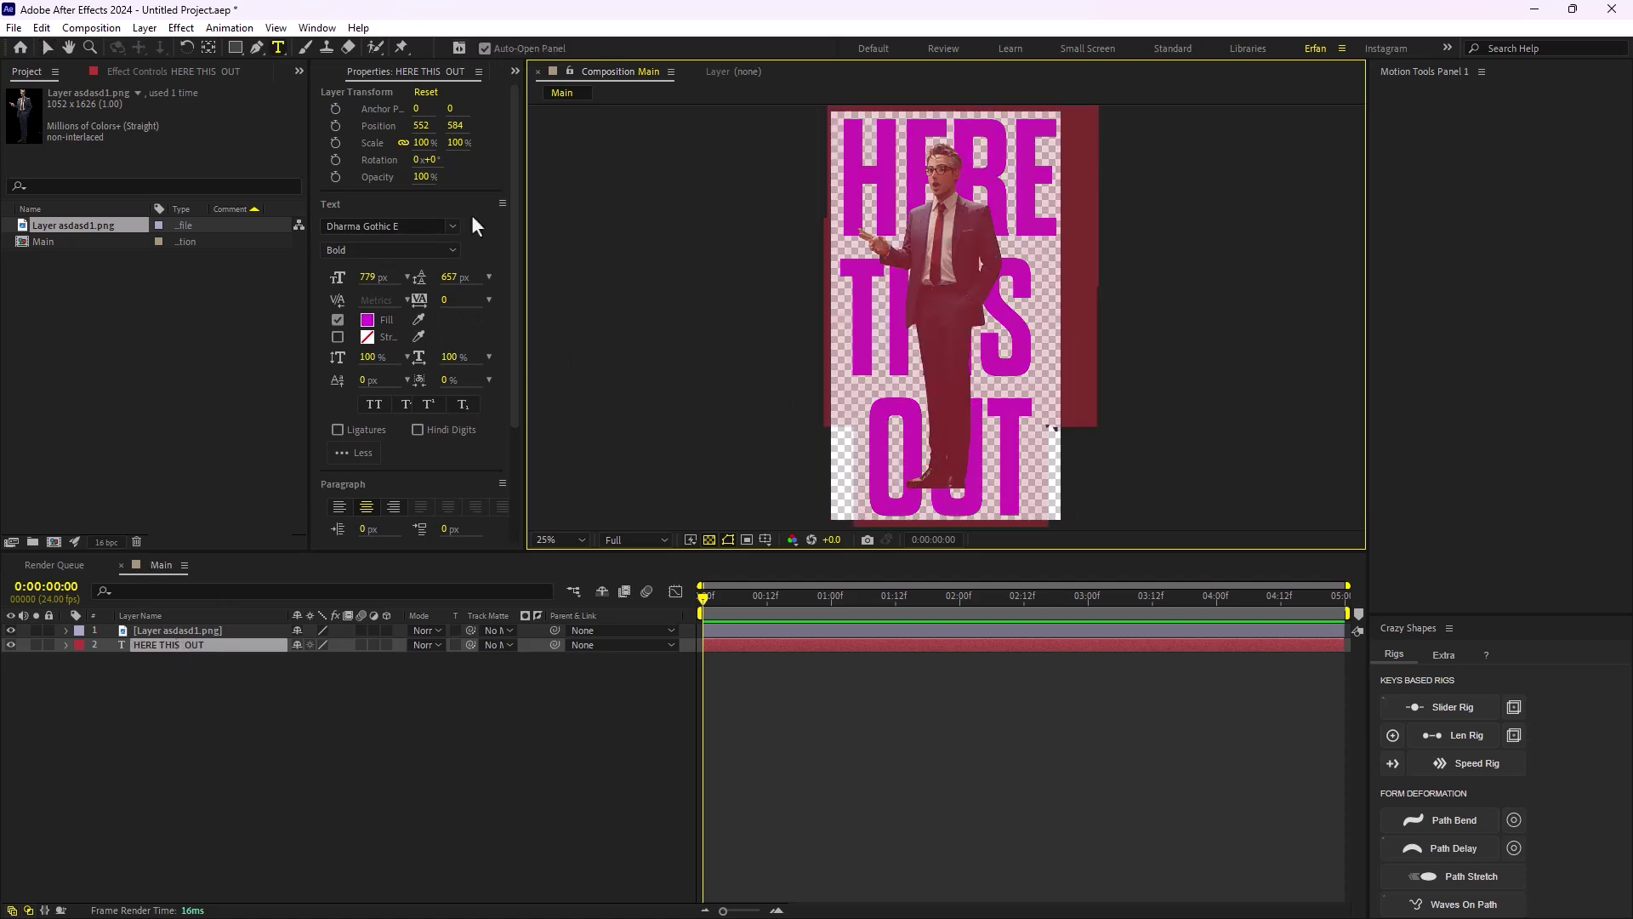
click(451, 224)
text(he)
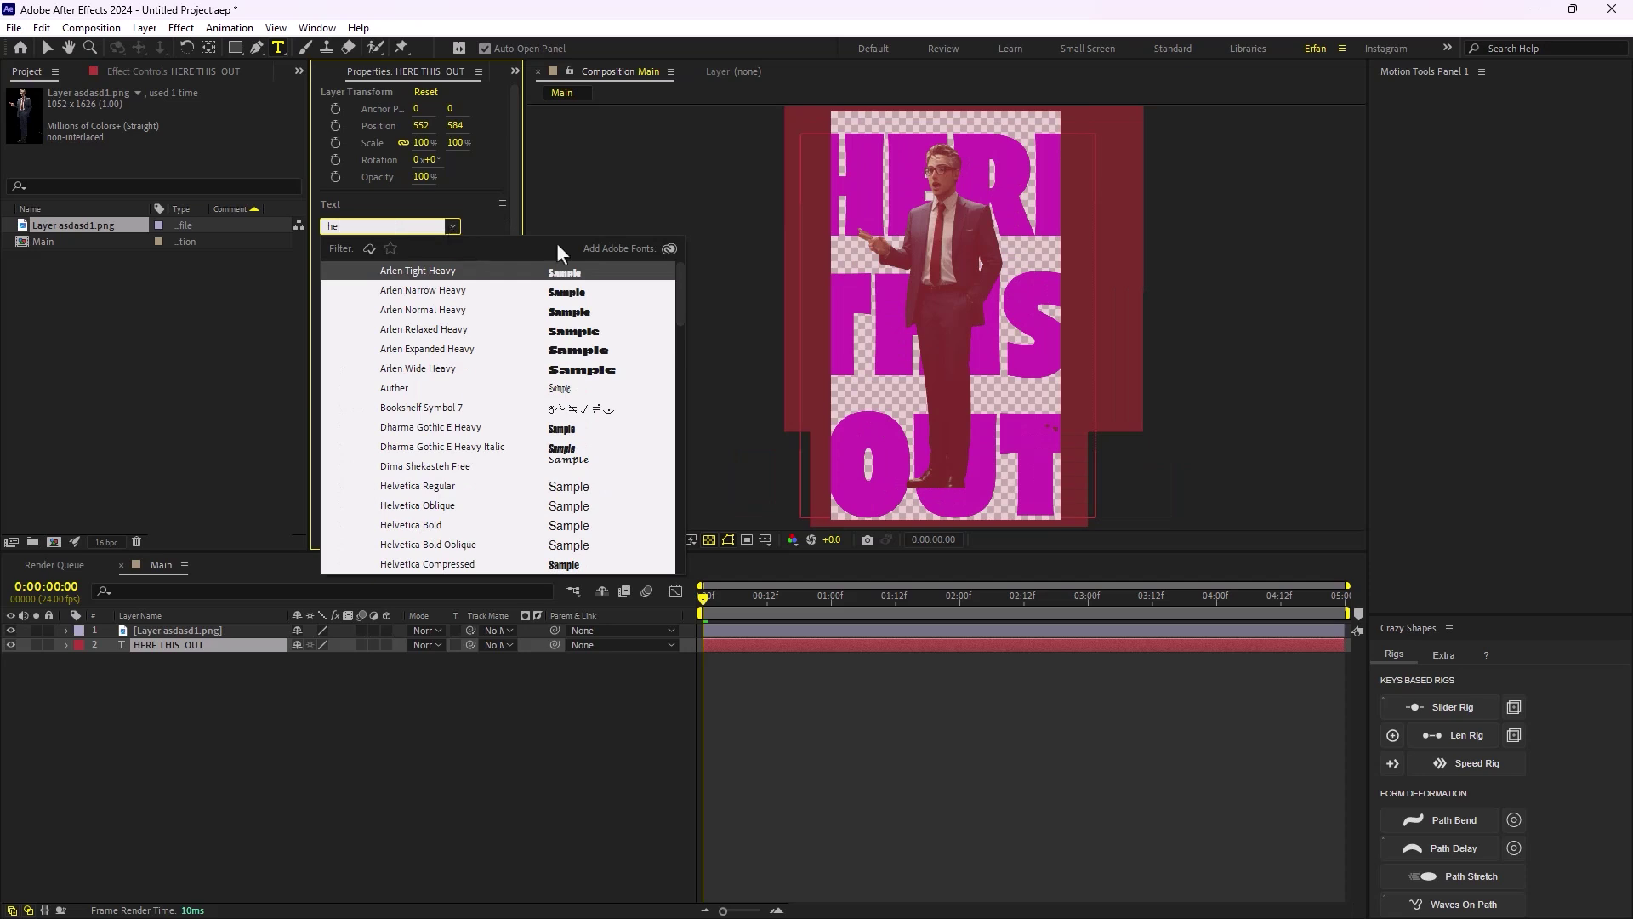
scroll(484, 527, down, 1)
click(464, 509)
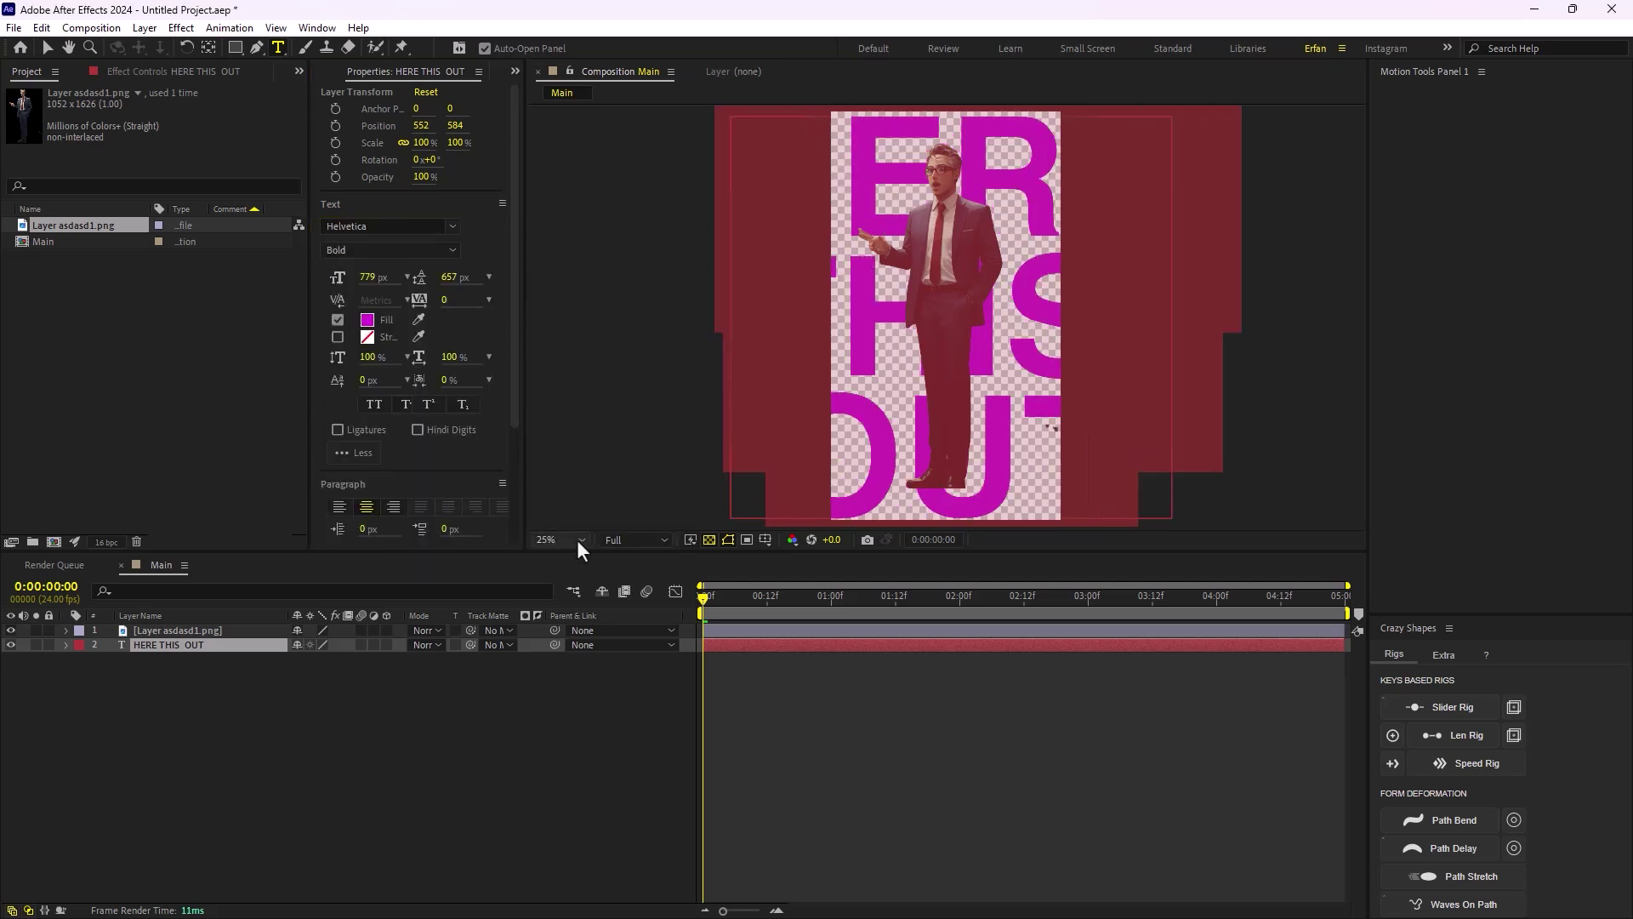
Set the text's font size to 512 px and its line spacing to 665 px
drag(366, 289, 269, 354)
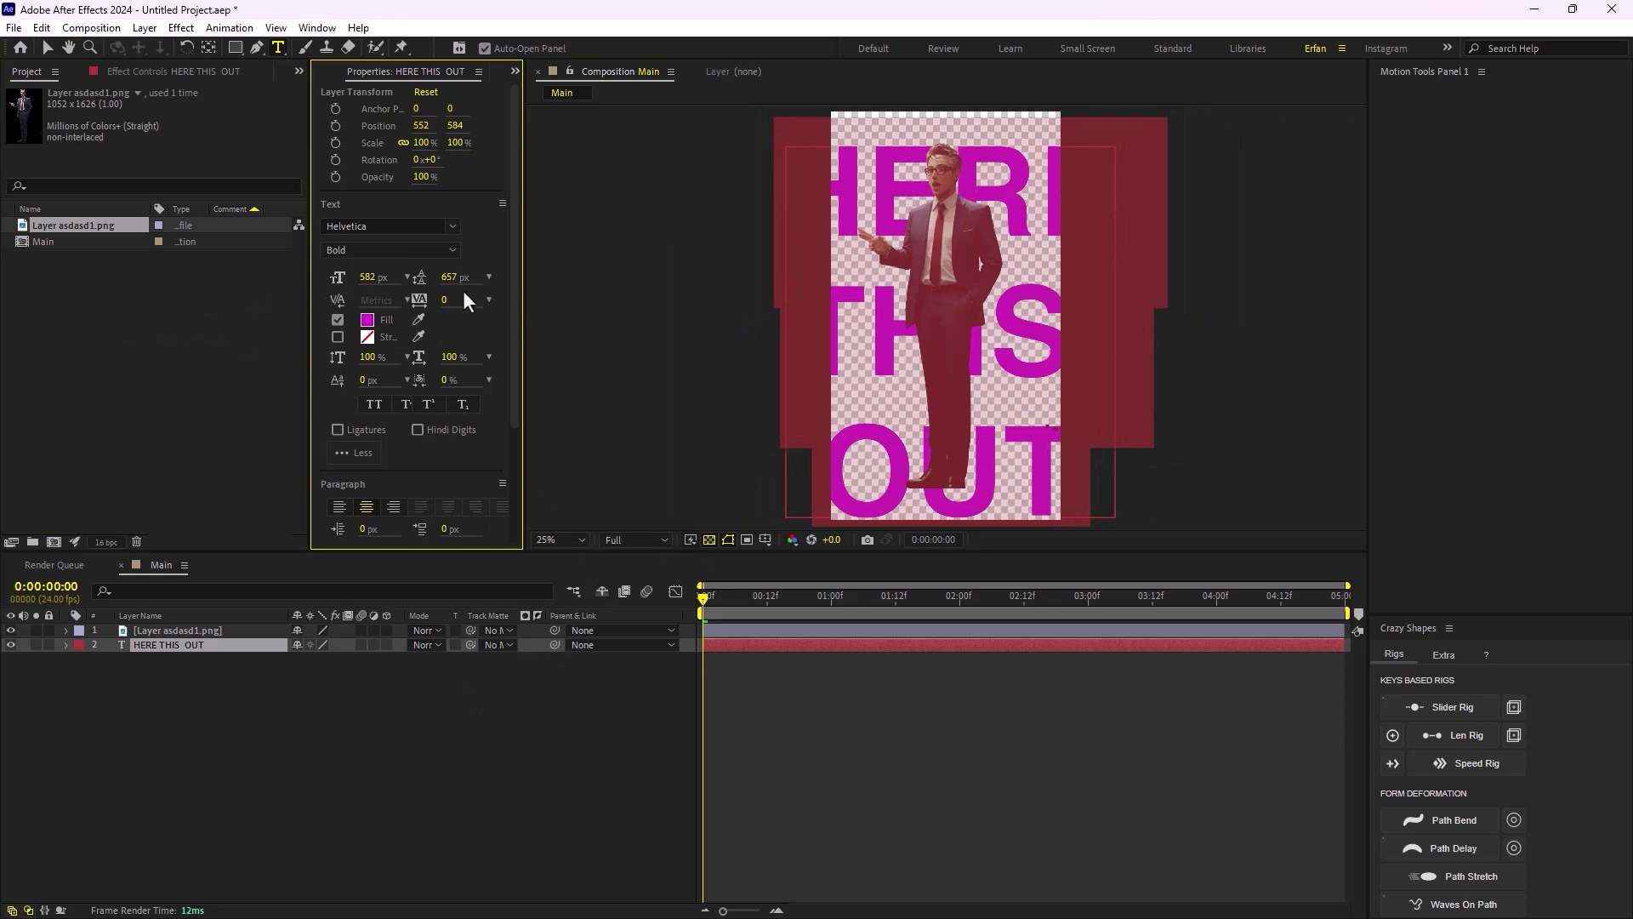
drag(448, 278, 463, 315)
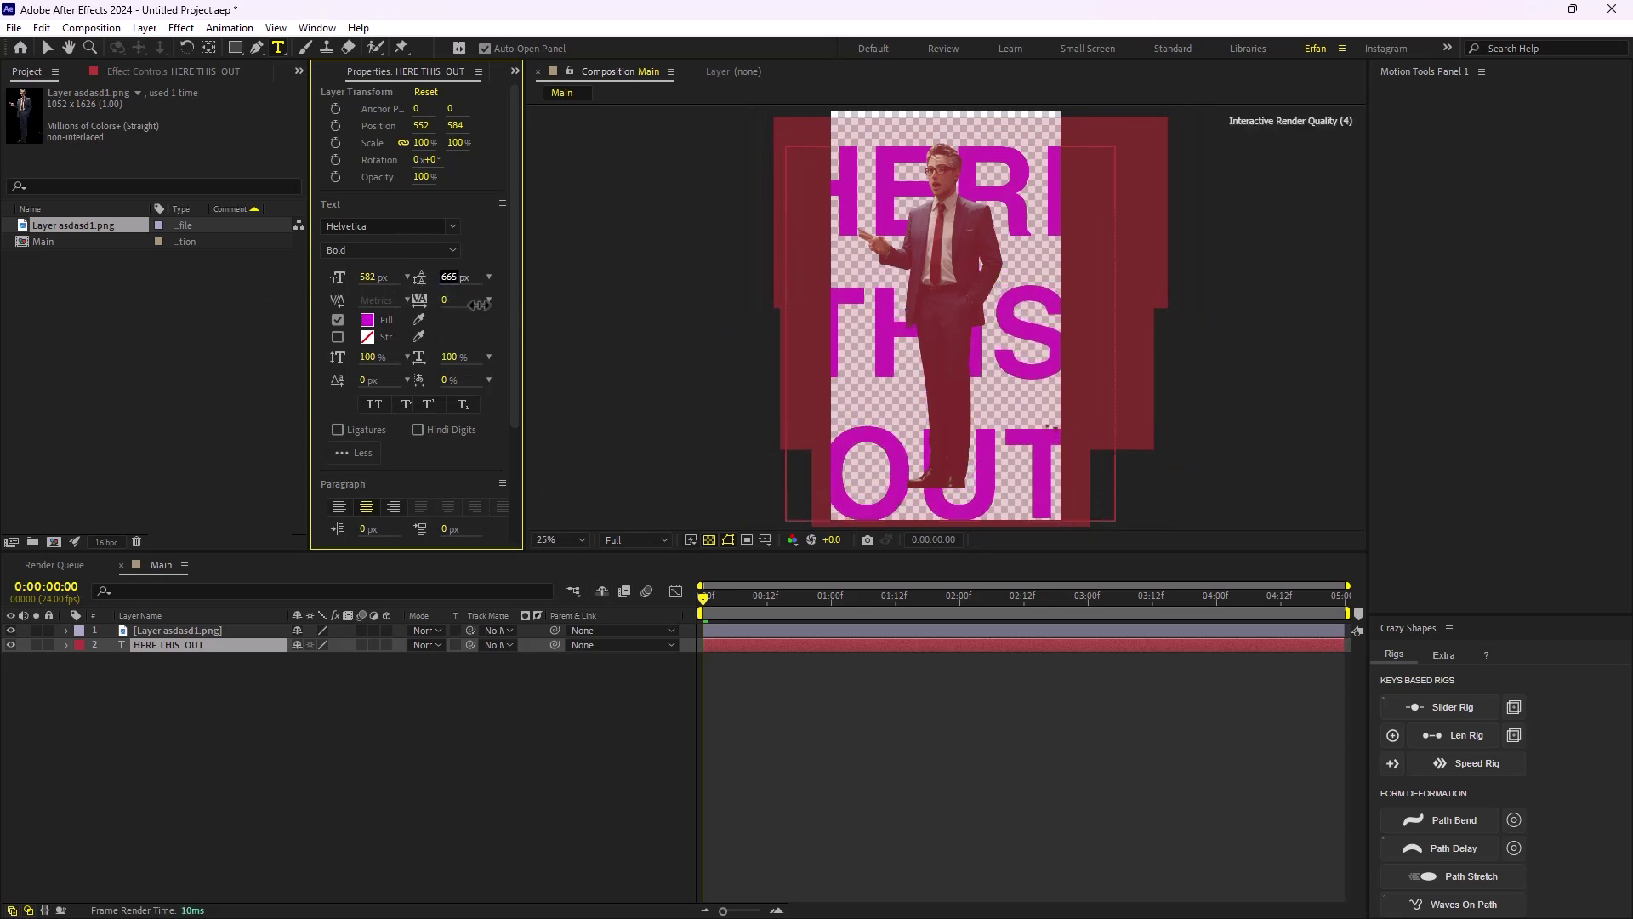
drag(368, 278, 325, 287)
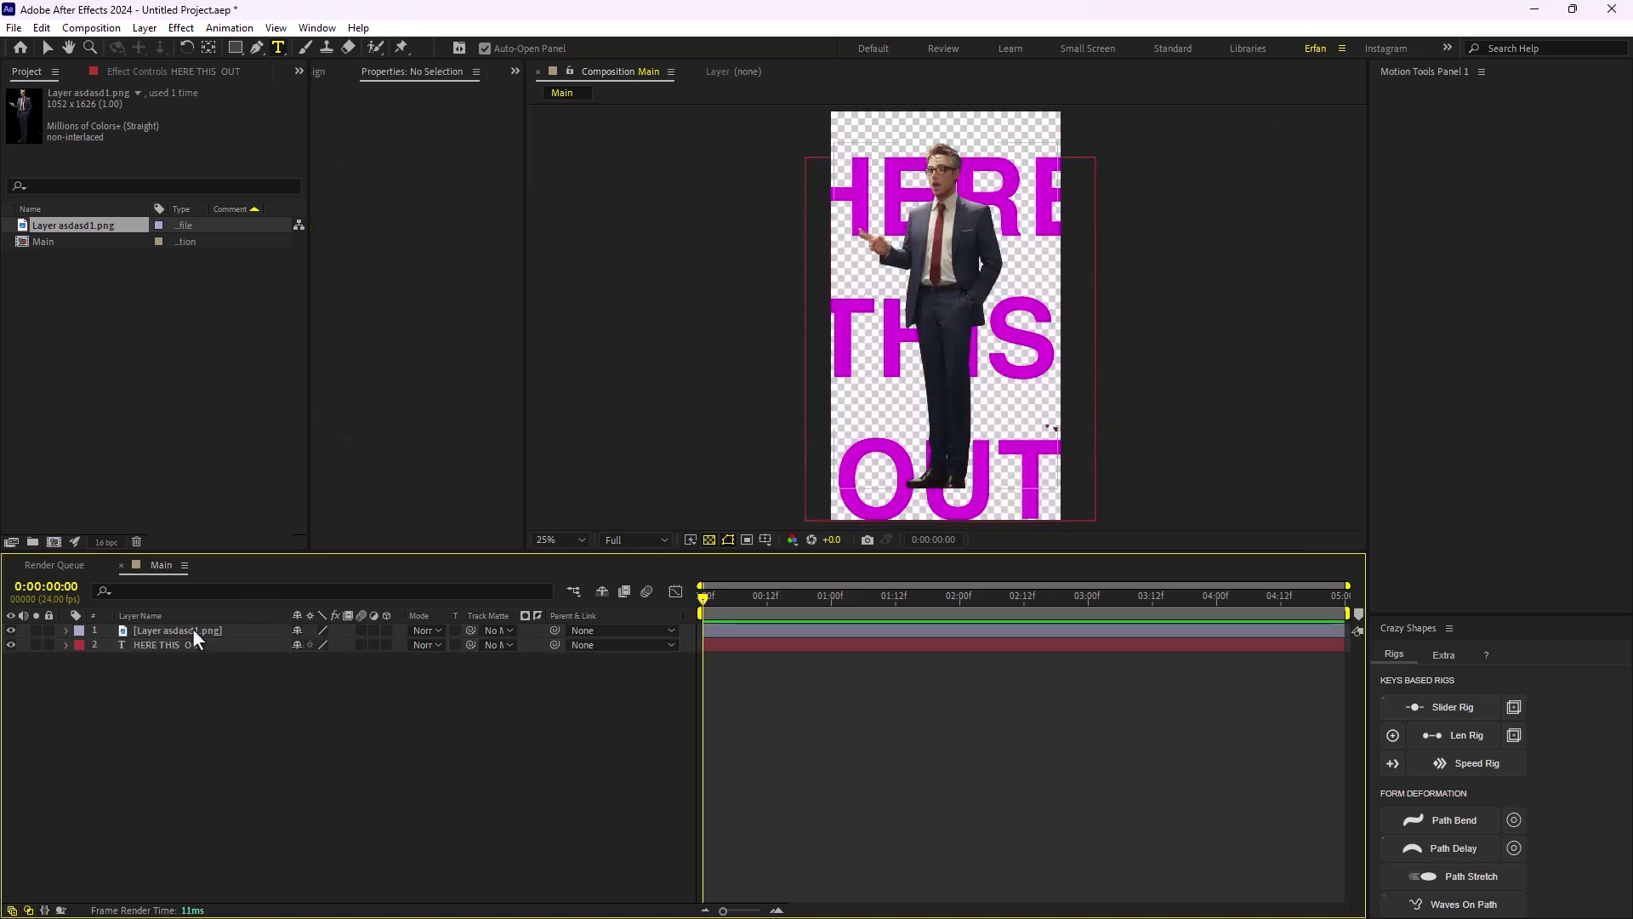
Replace the text layer's content with HERE, THIS and OUT on three lines, without extra spaces
click(187, 644)
double_click(187, 645)
key(BackSpace)
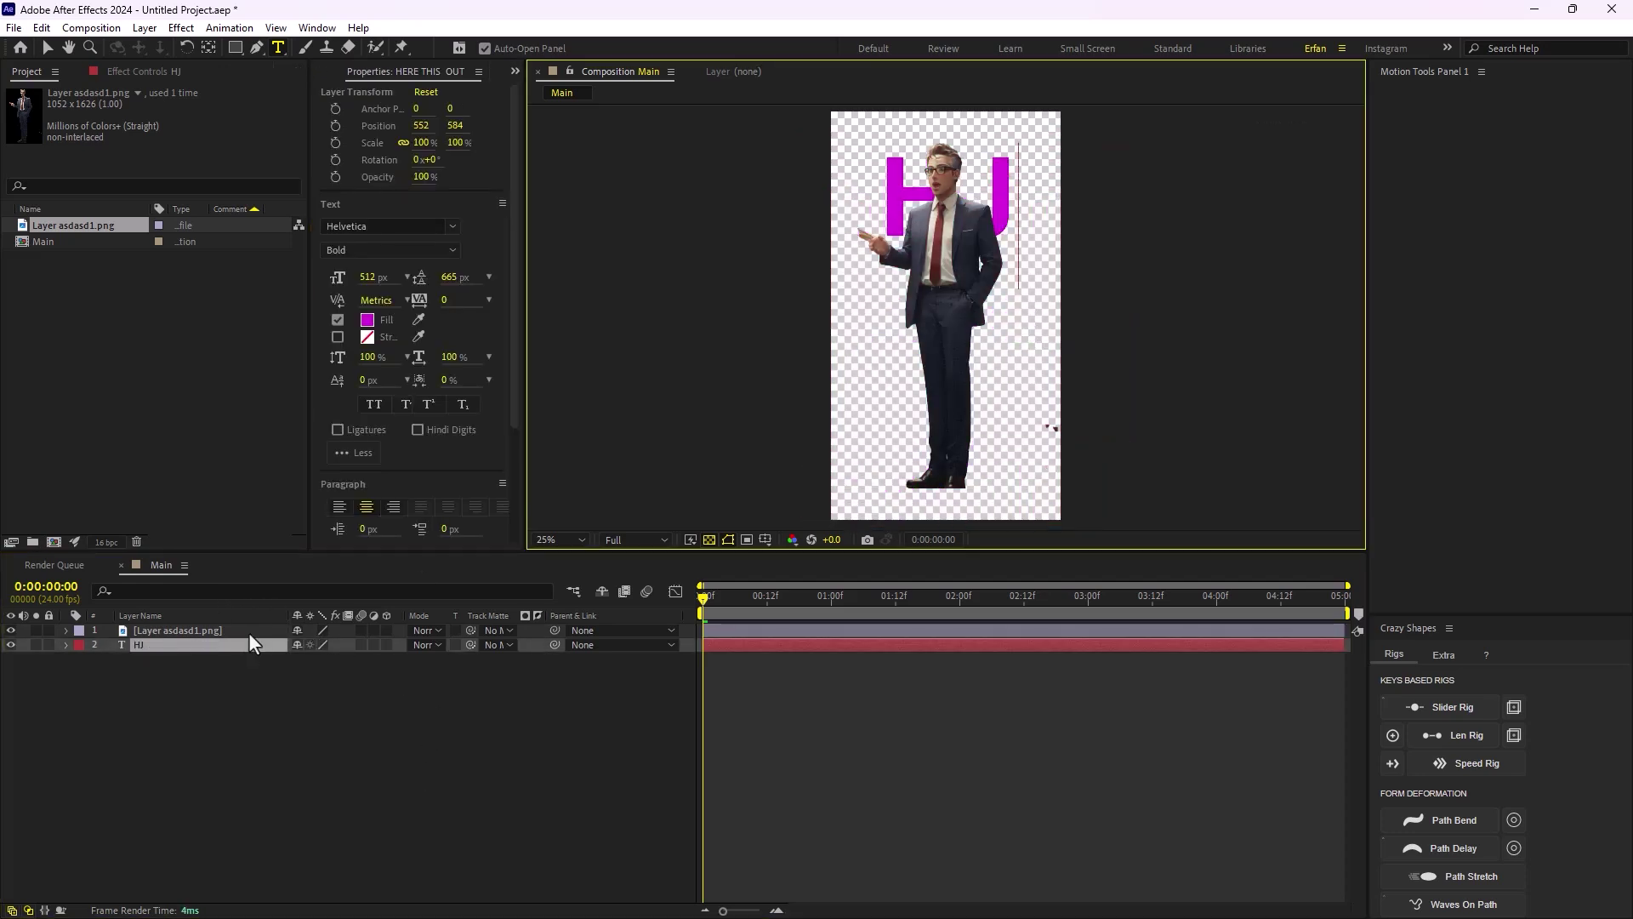
text(HERE)
key(Return)
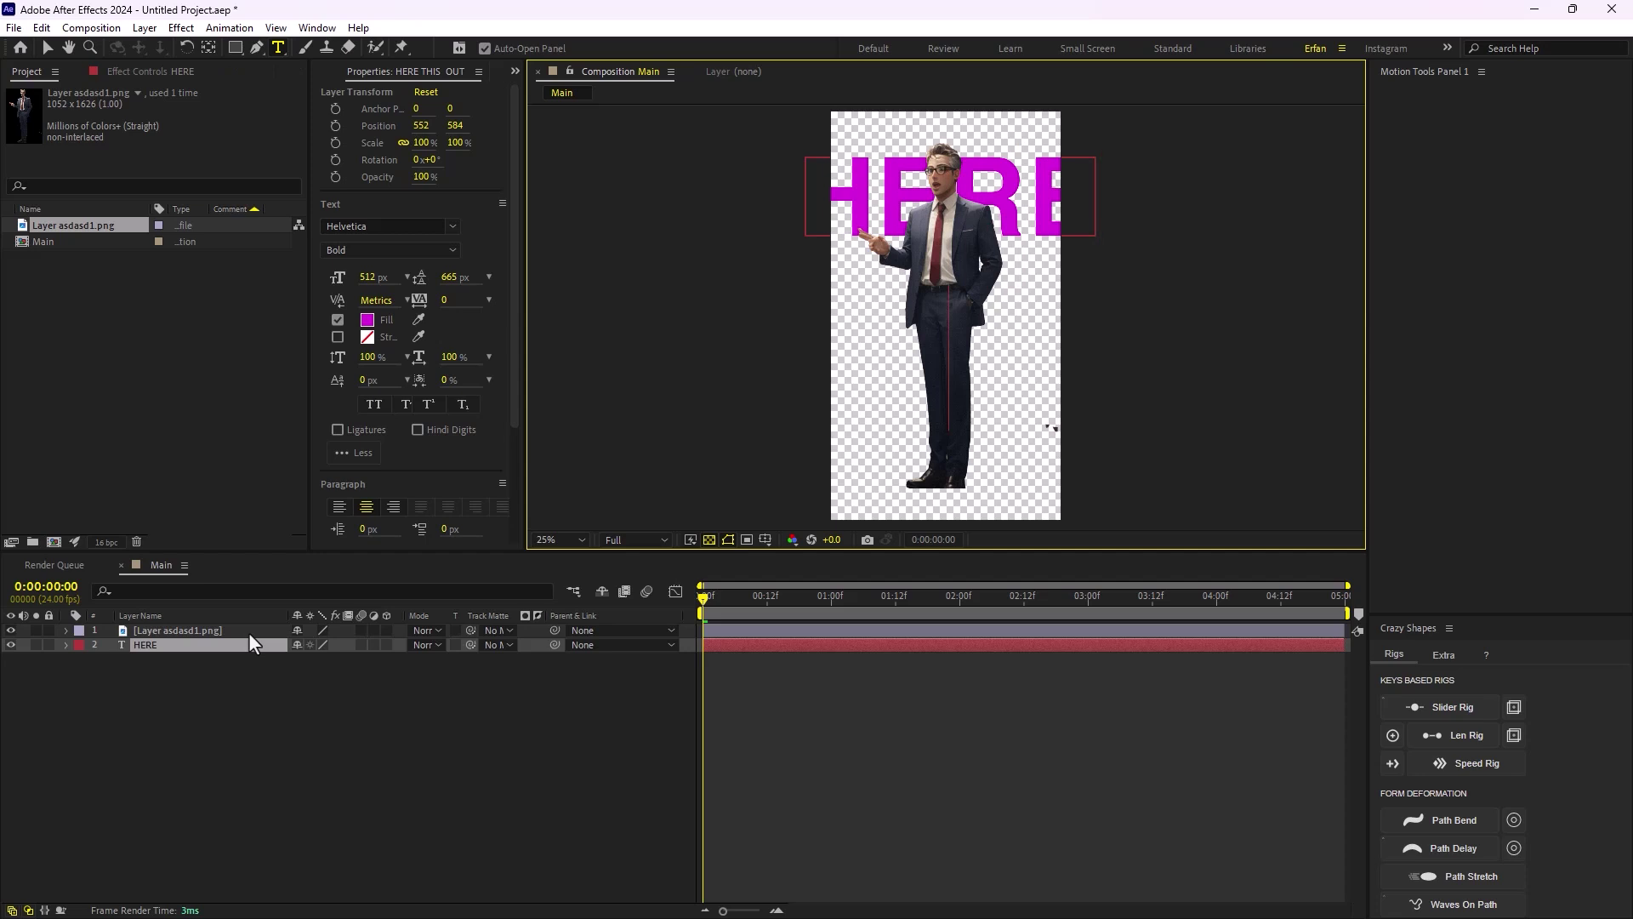
text(THIS)
key(Return)
text(OUT)
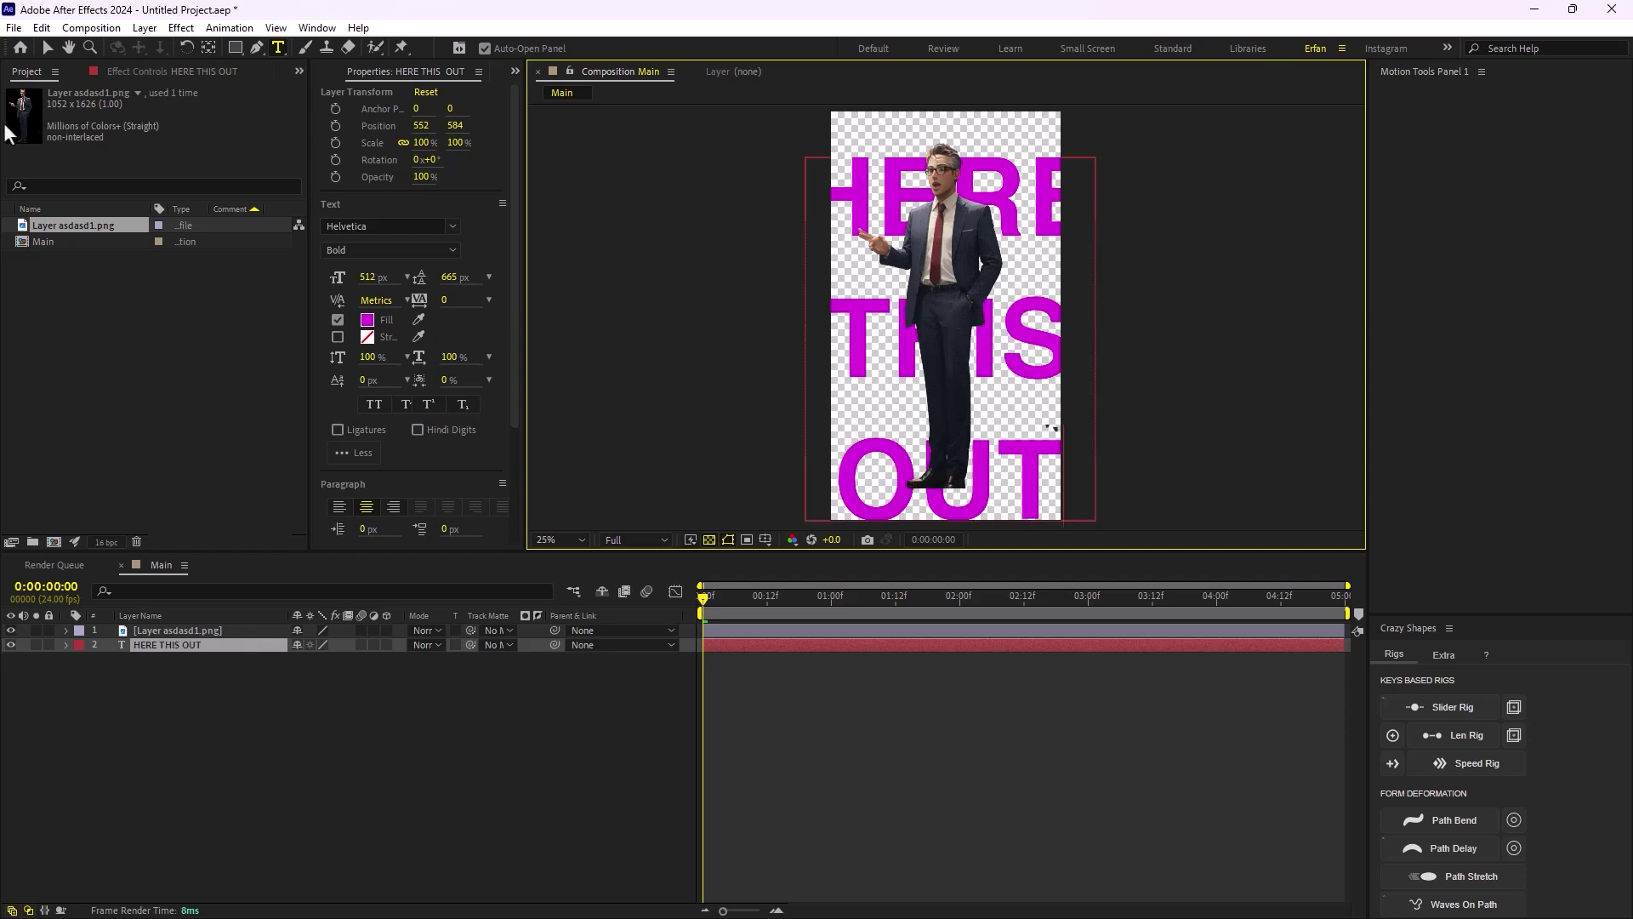
click(48, 51)
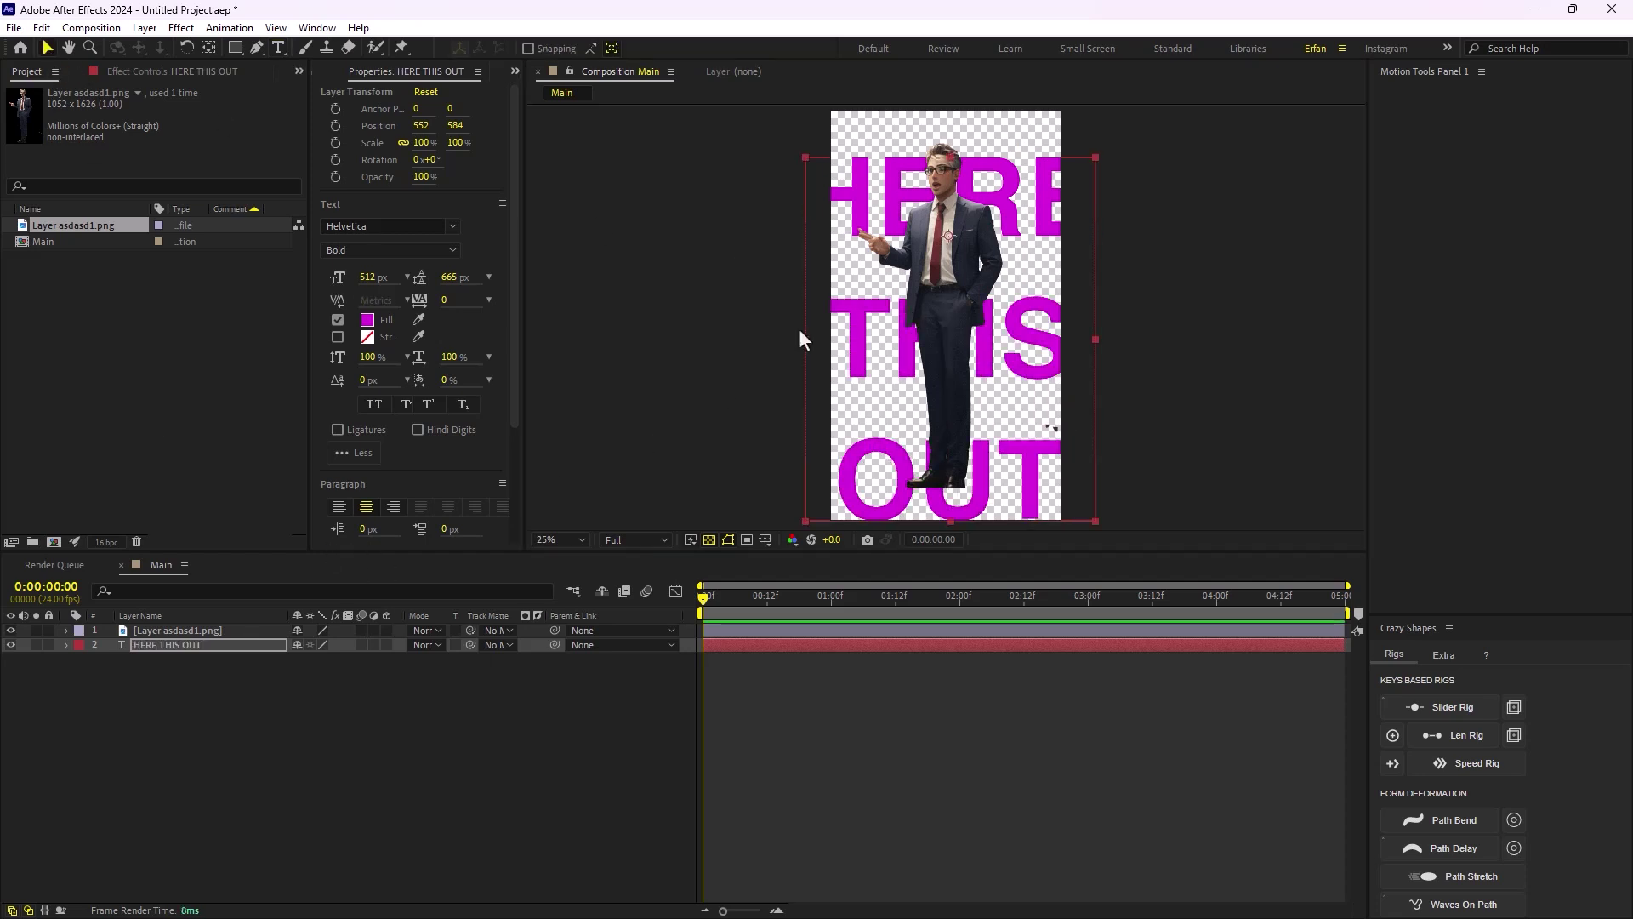
Reduce the text's font size to 455 px and move the text layer up to position 552, 504
drag(868, 320, 858, 312)
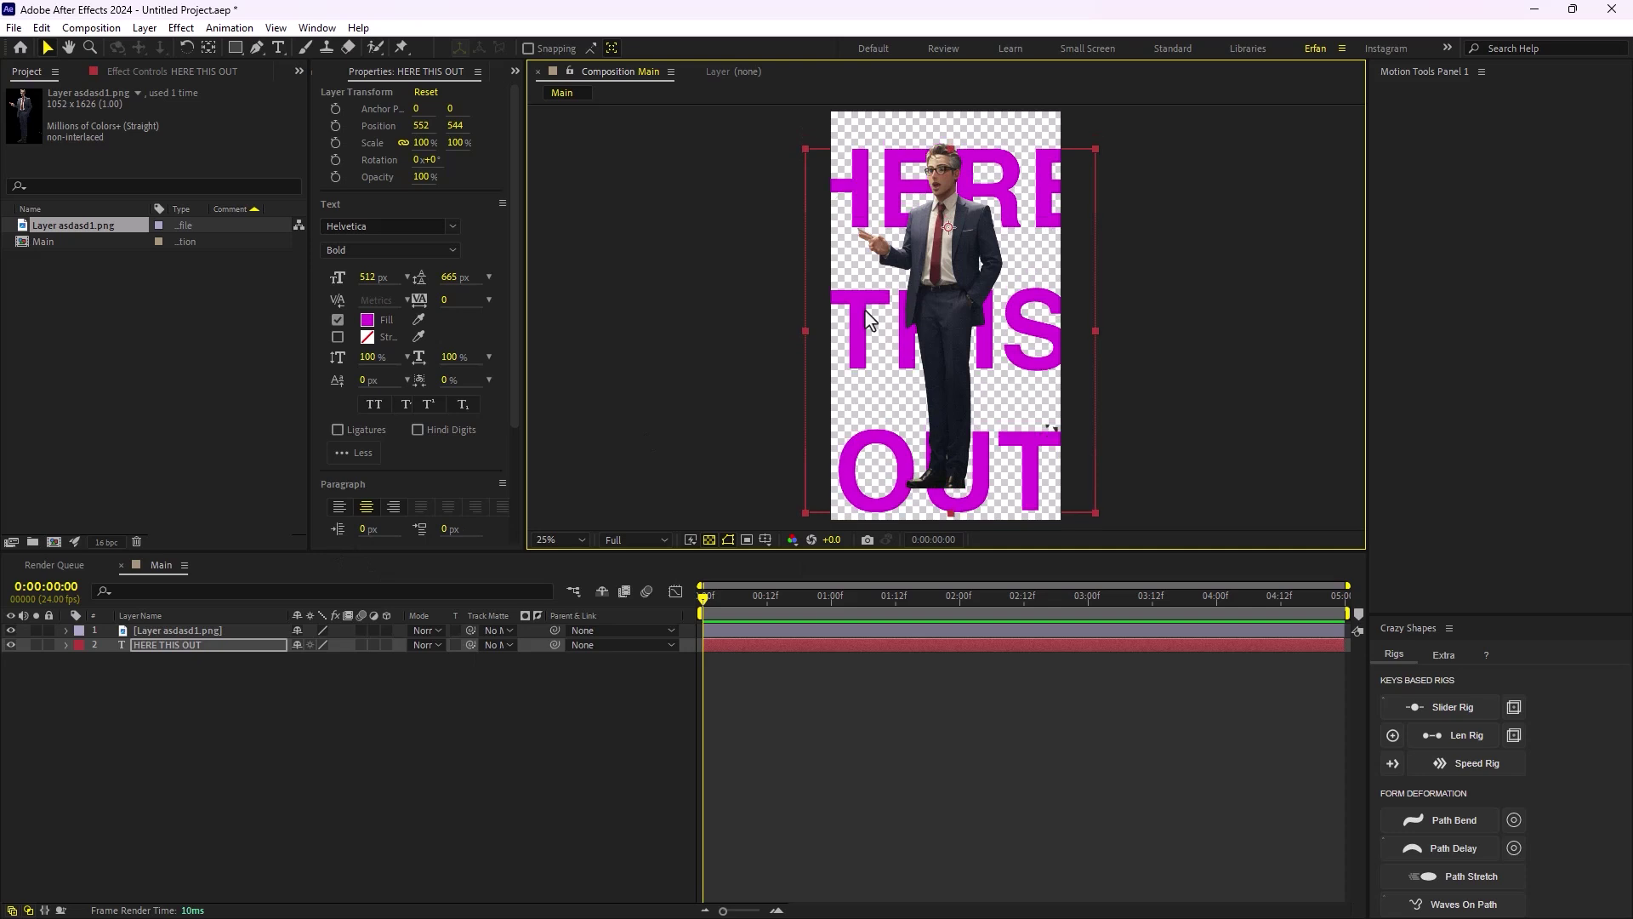
drag(369, 277, 325, 293)
key(shift+Up)
key(shift+Up)
key(shift+Up)
key(shift+Up)
key(shift+Up)
key(shift+Up)
key(shift+Up)
key(shift+Up)
key(shift+Down)
key(shift+Down)
key(shift+Down)
key(shift+Down)
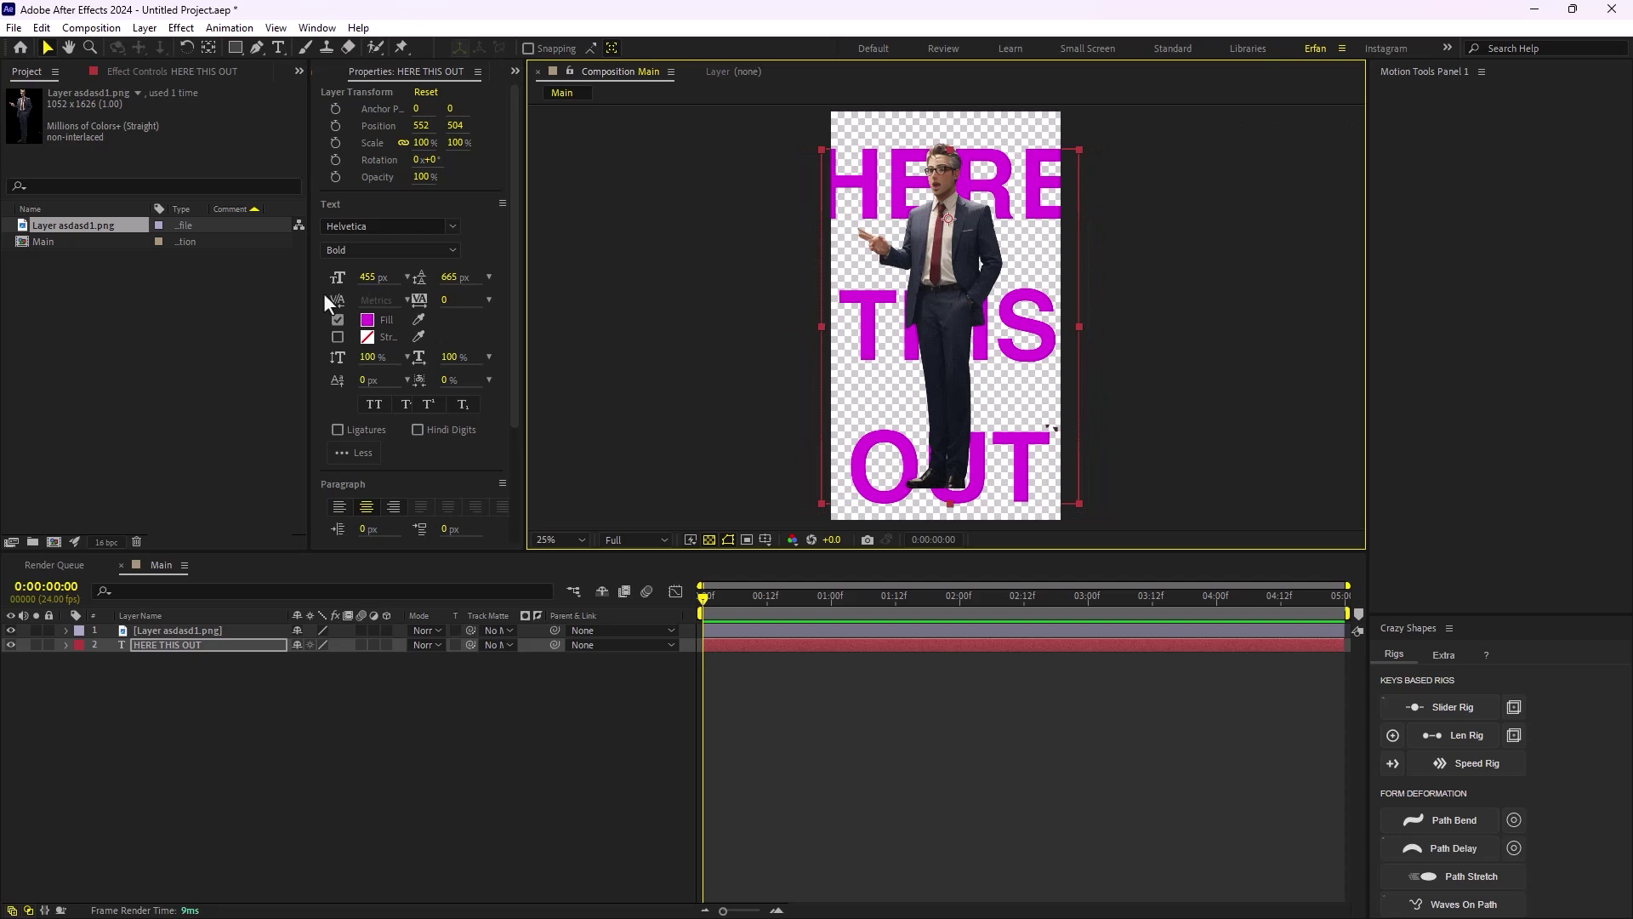
click(377, 776)
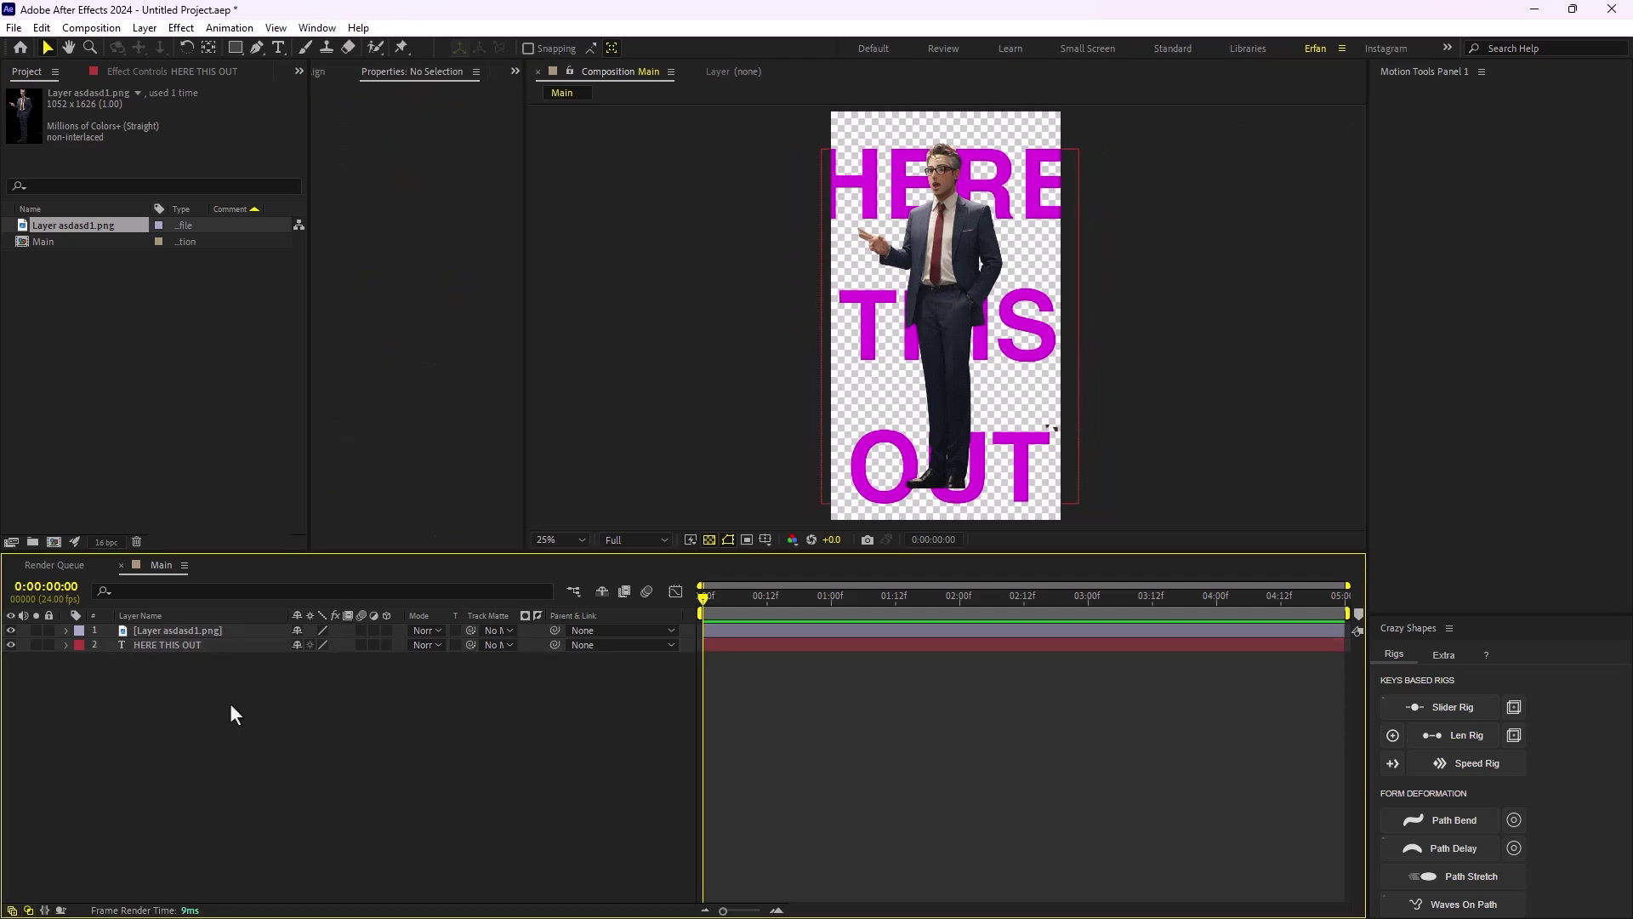
Add an Opacity text animator to the HERE THIS OUT layer and set its opacity to 0%
click(180, 643)
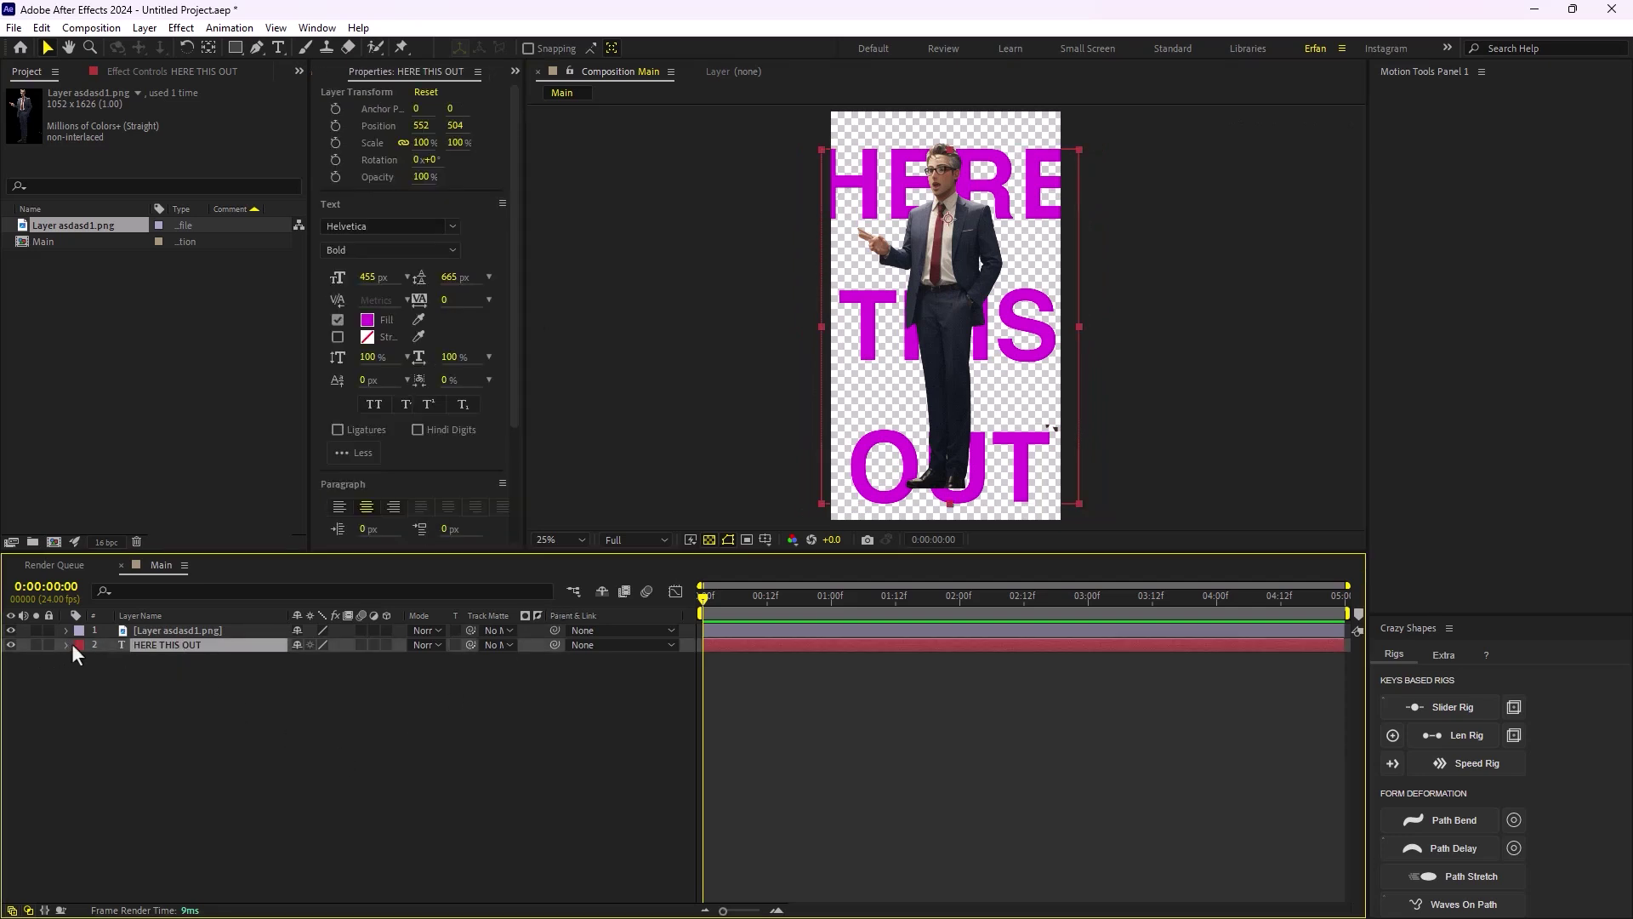
click(66, 644)
click(395, 659)
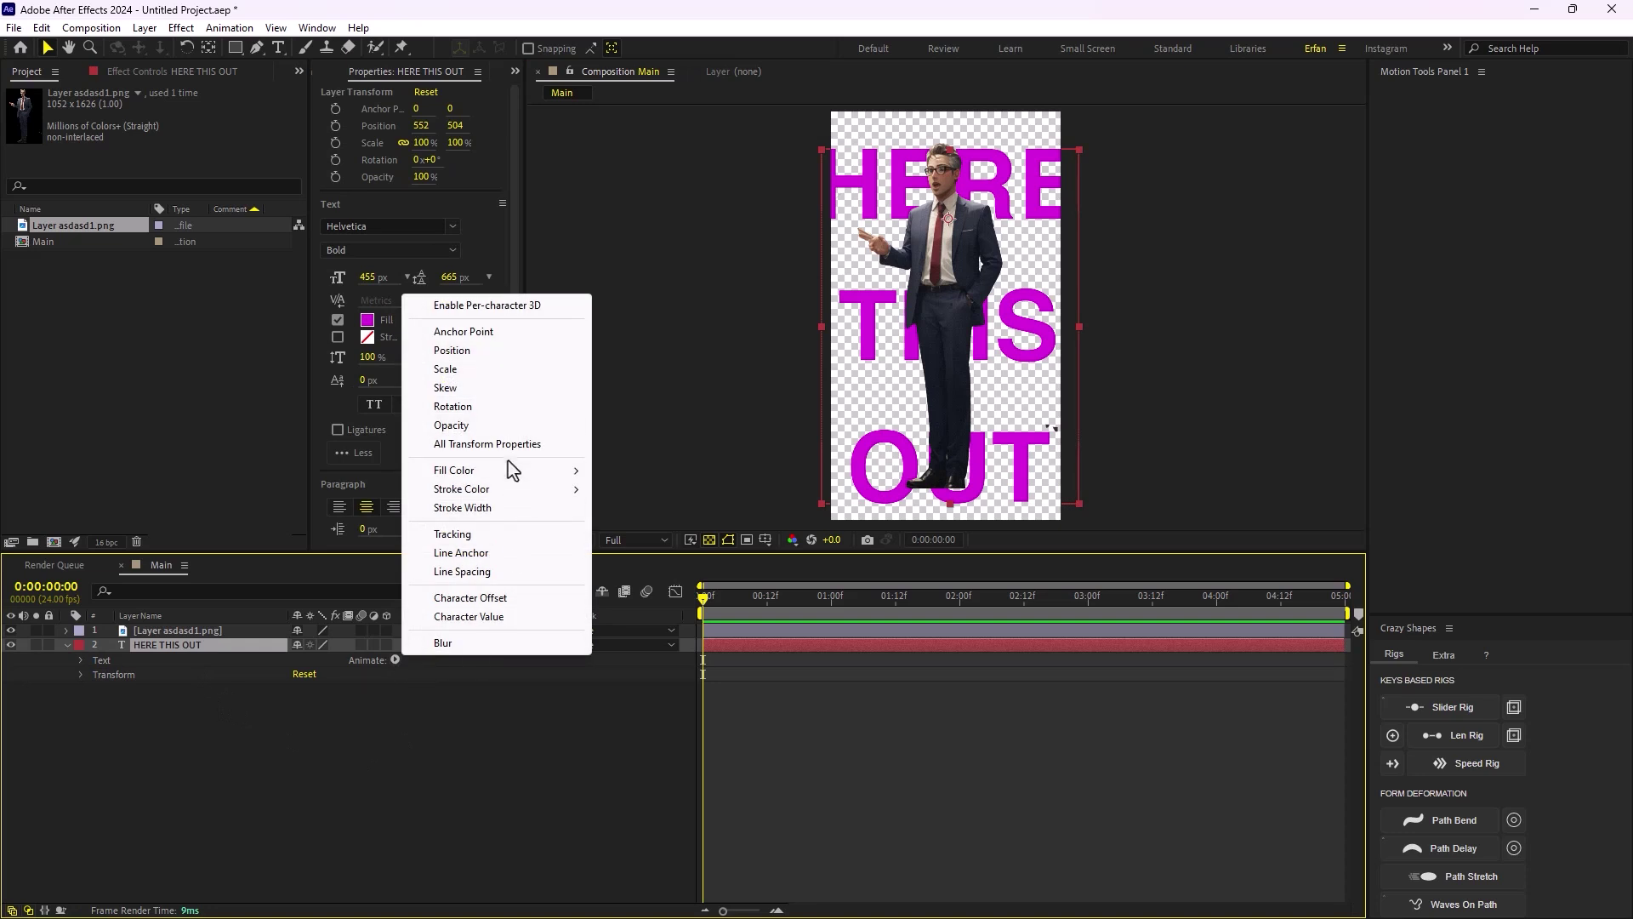
click(489, 427)
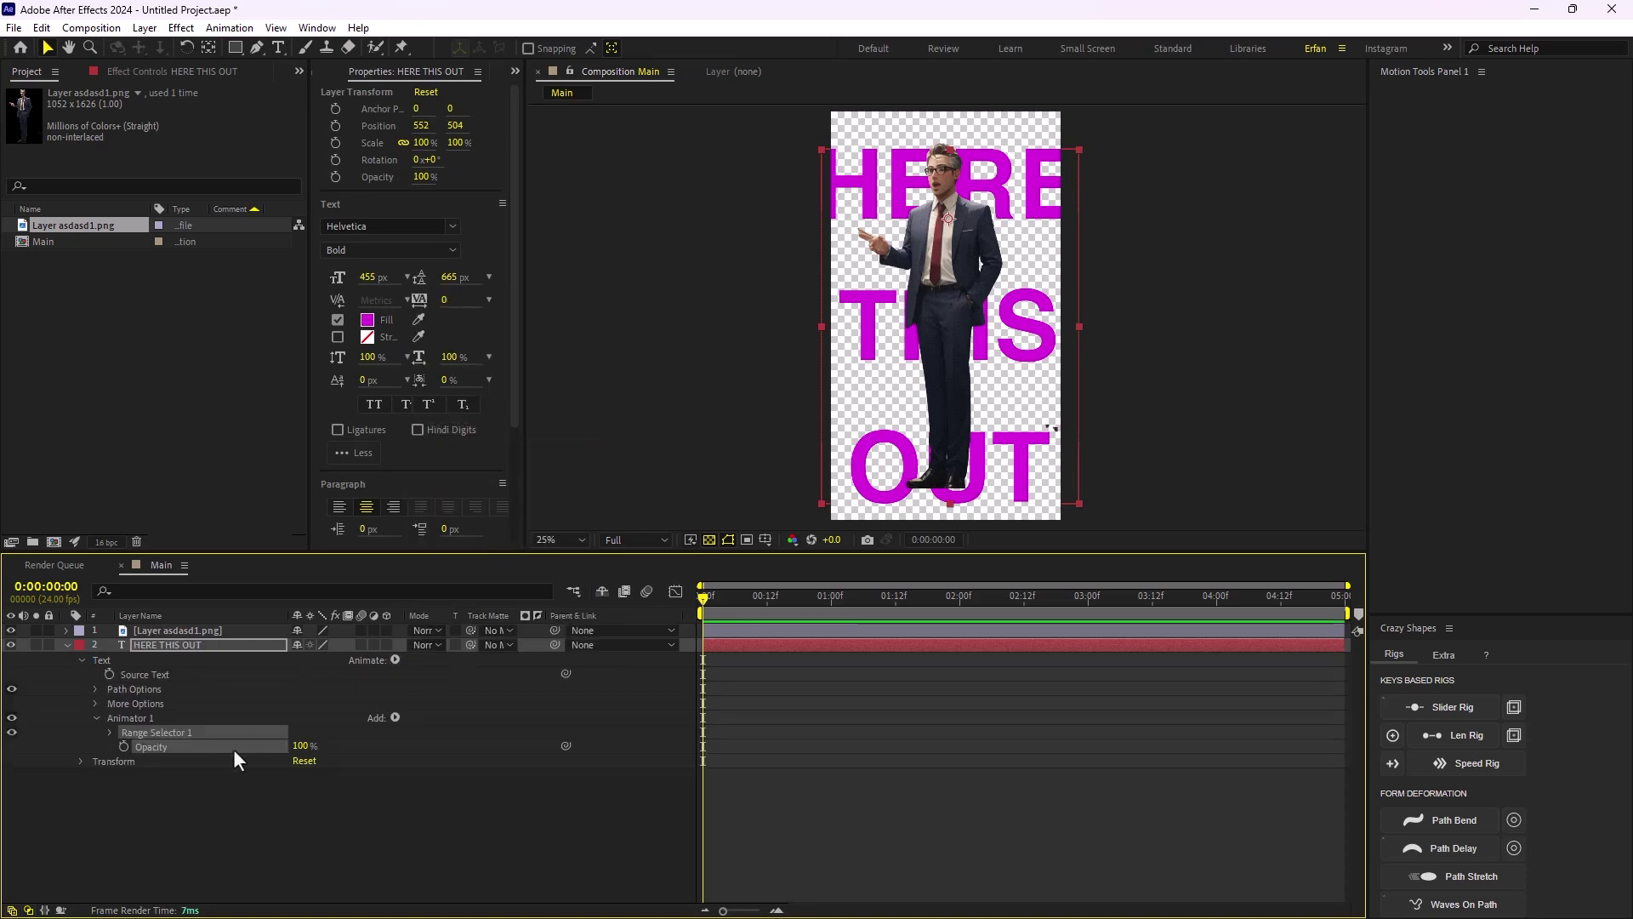
click(288, 737)
text(0)
key(Return)
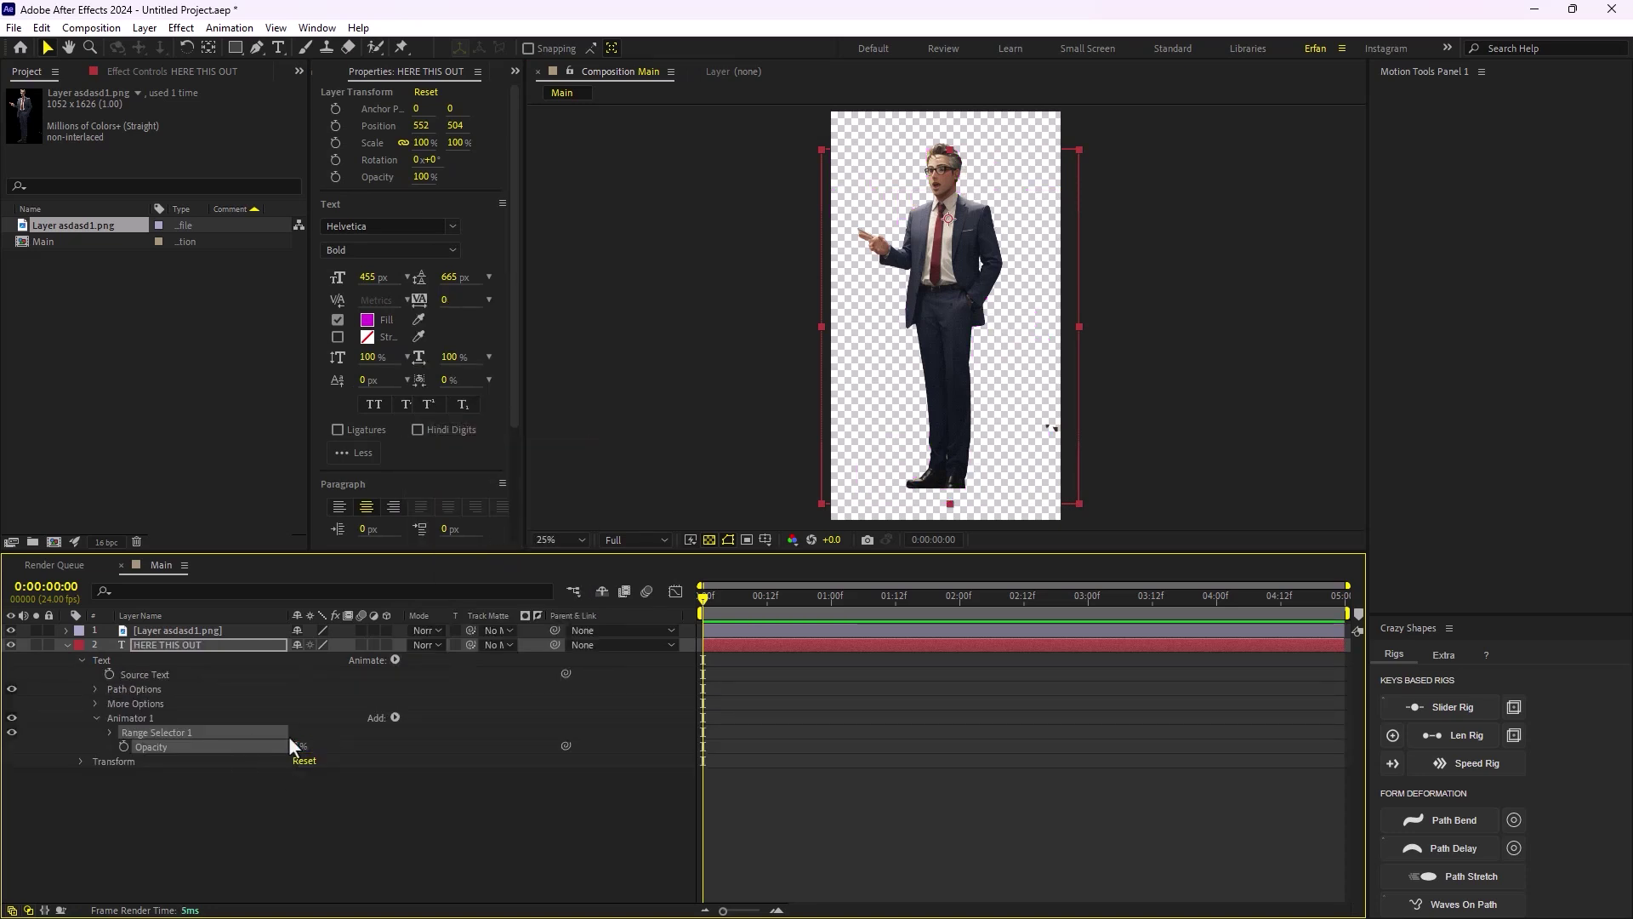
Keyframe the range selector's Start from 0% at 0:00:00:00 to 100% at 0:00:01:00
click(110, 733)
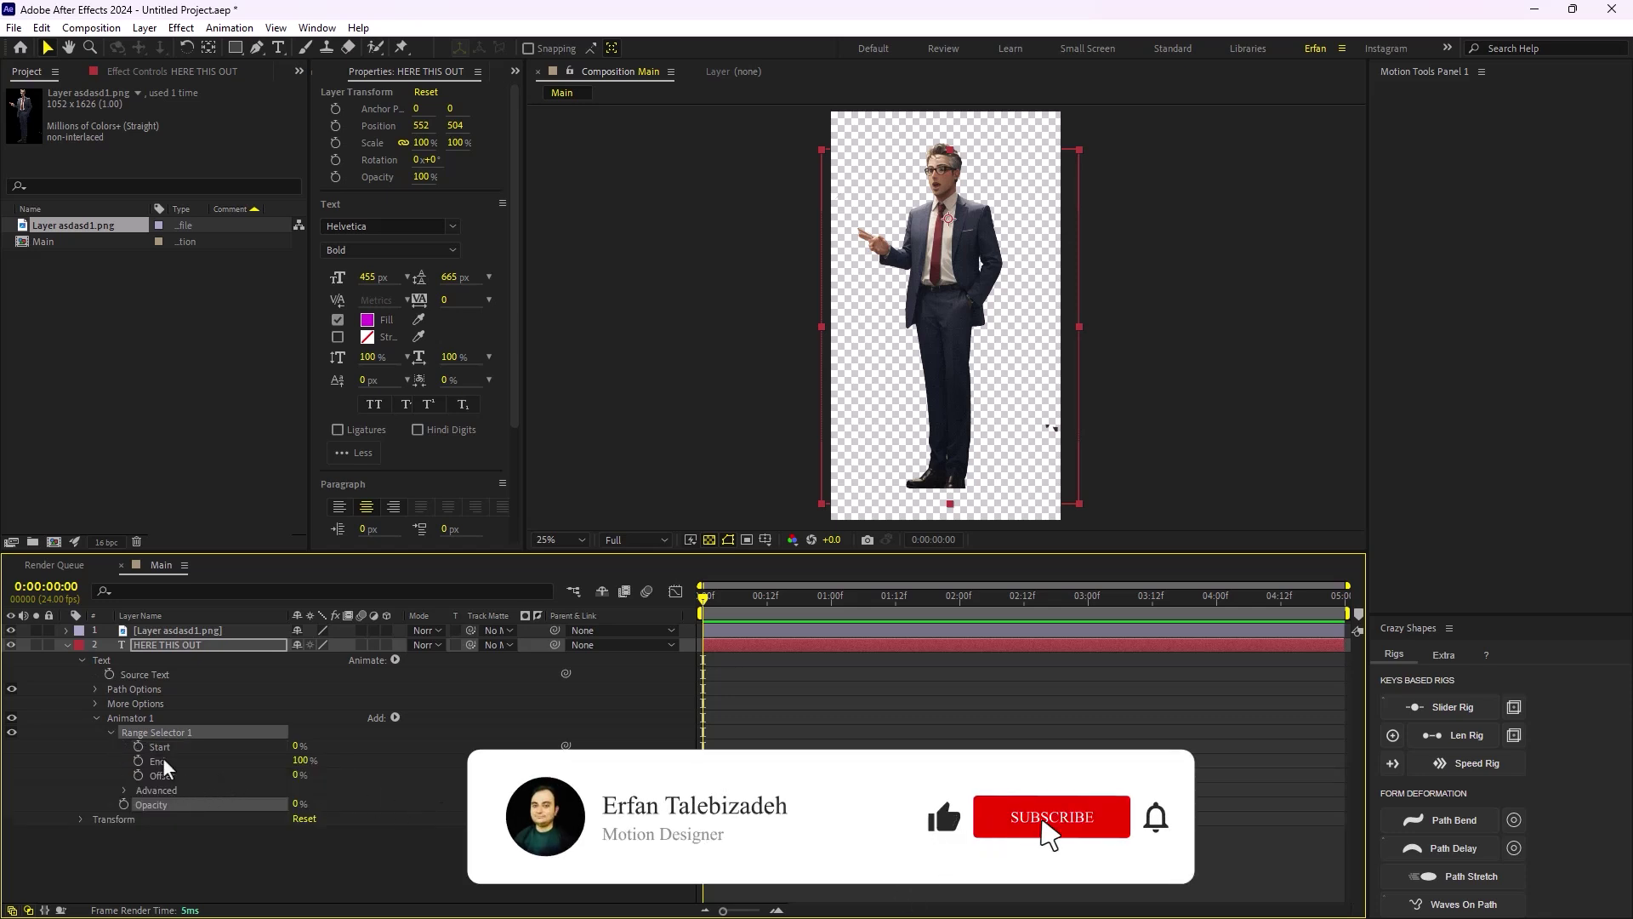
click(139, 746)
drag(698, 609, 830, 636)
click(299, 746)
text(100)
key(Return)
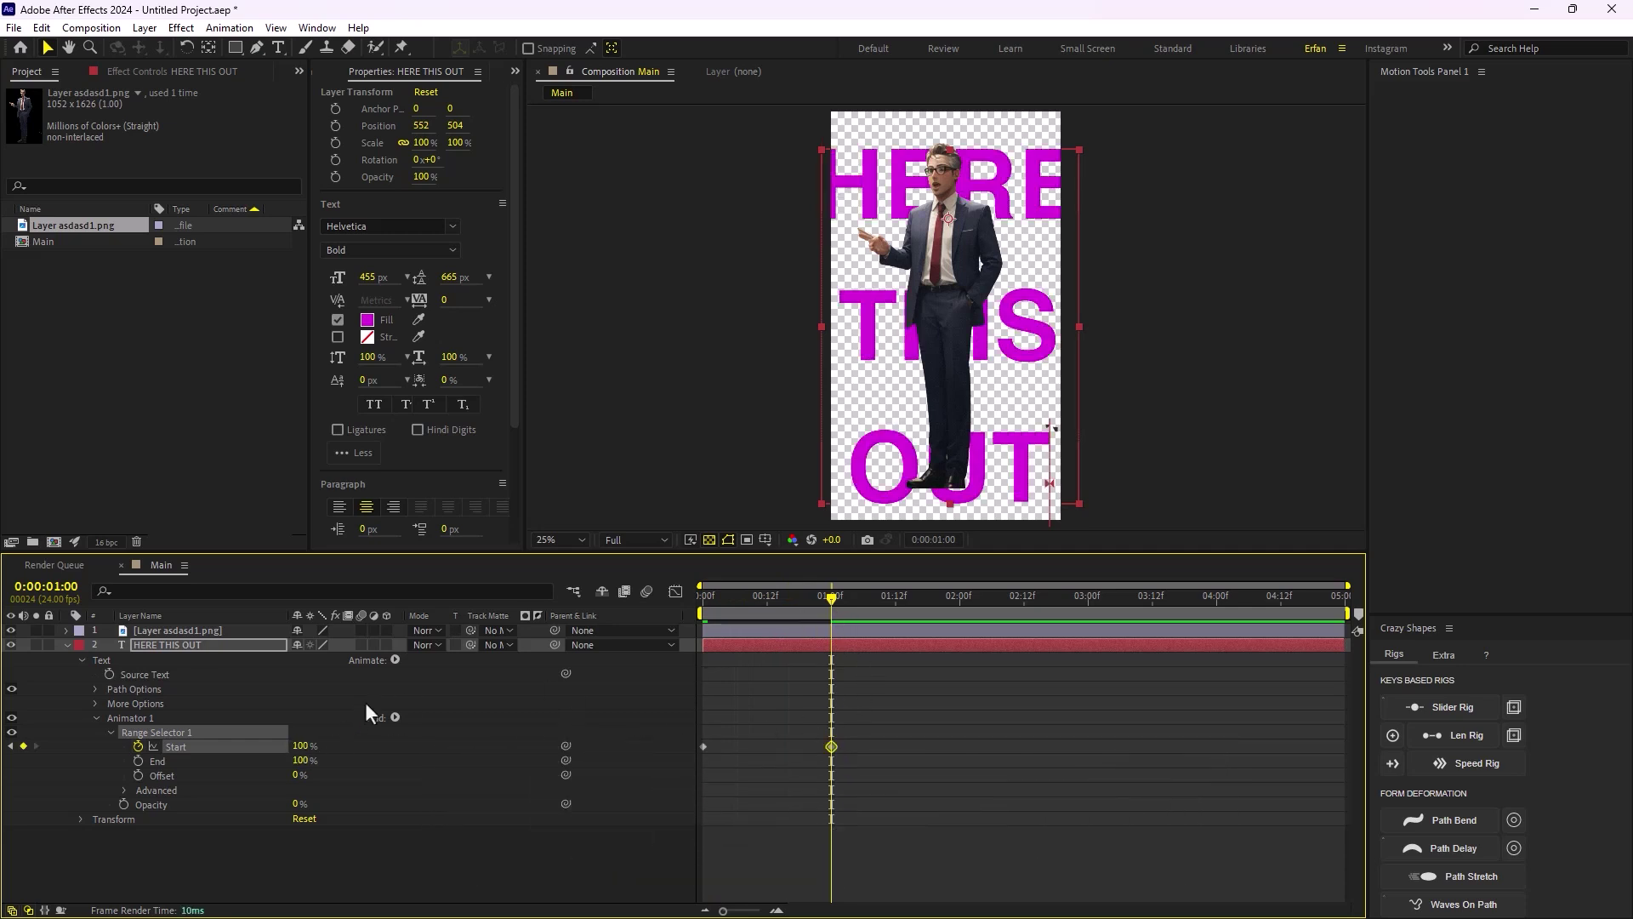
Base the text animator's range selector on Words in its advanced settings
click(124, 789)
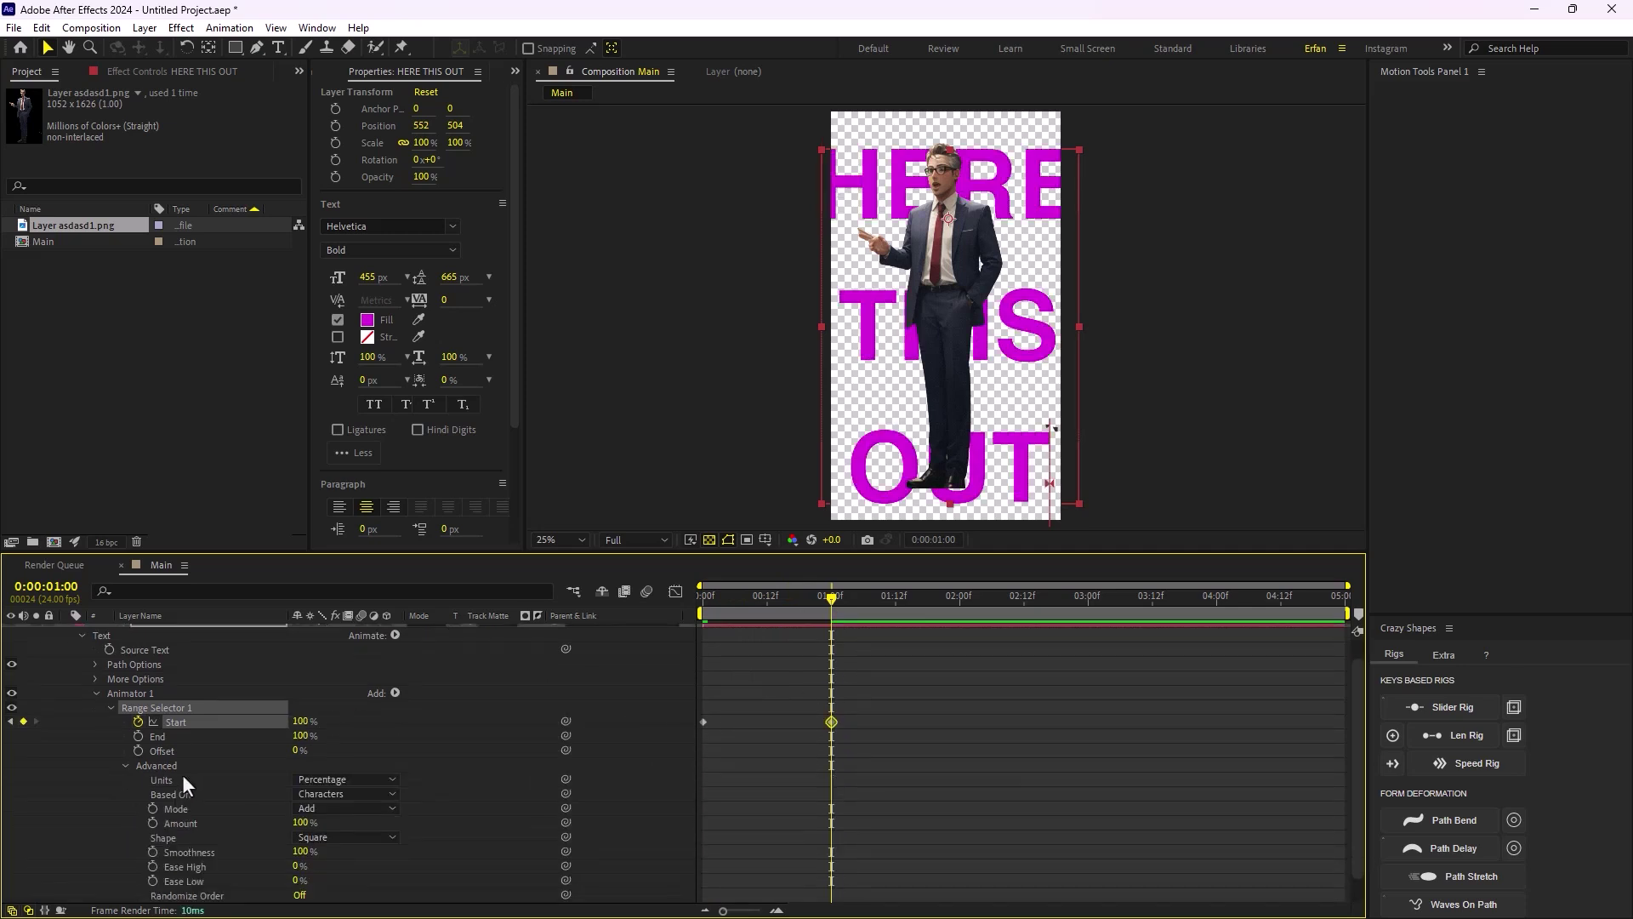
scroll(209, 772, down, 1)
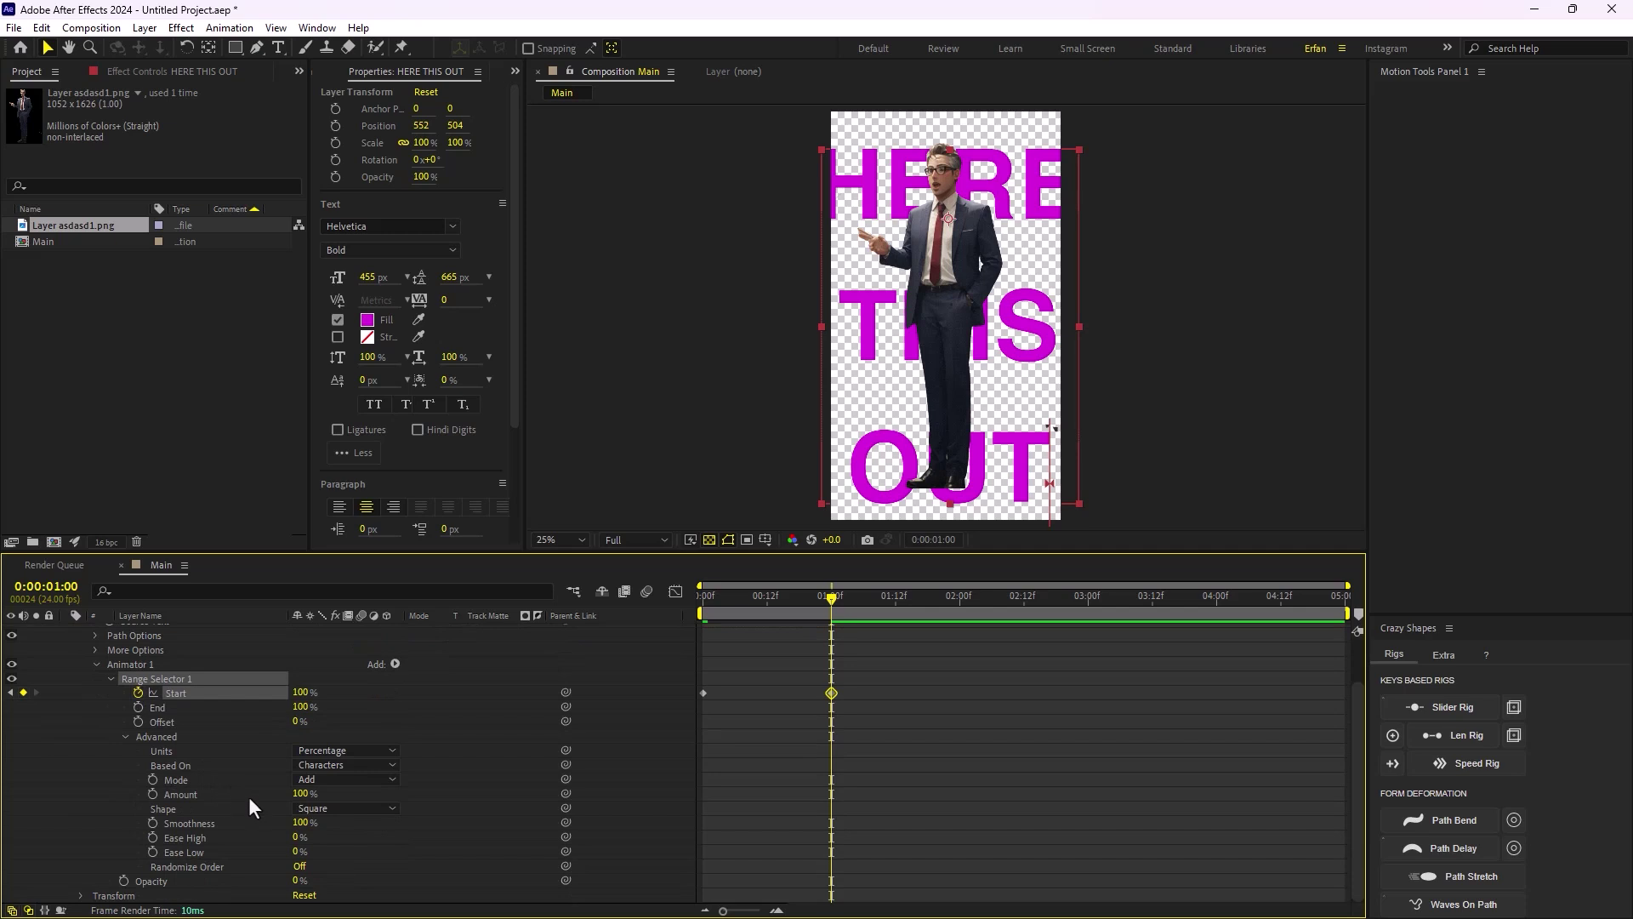
click(345, 764)
click(340, 823)
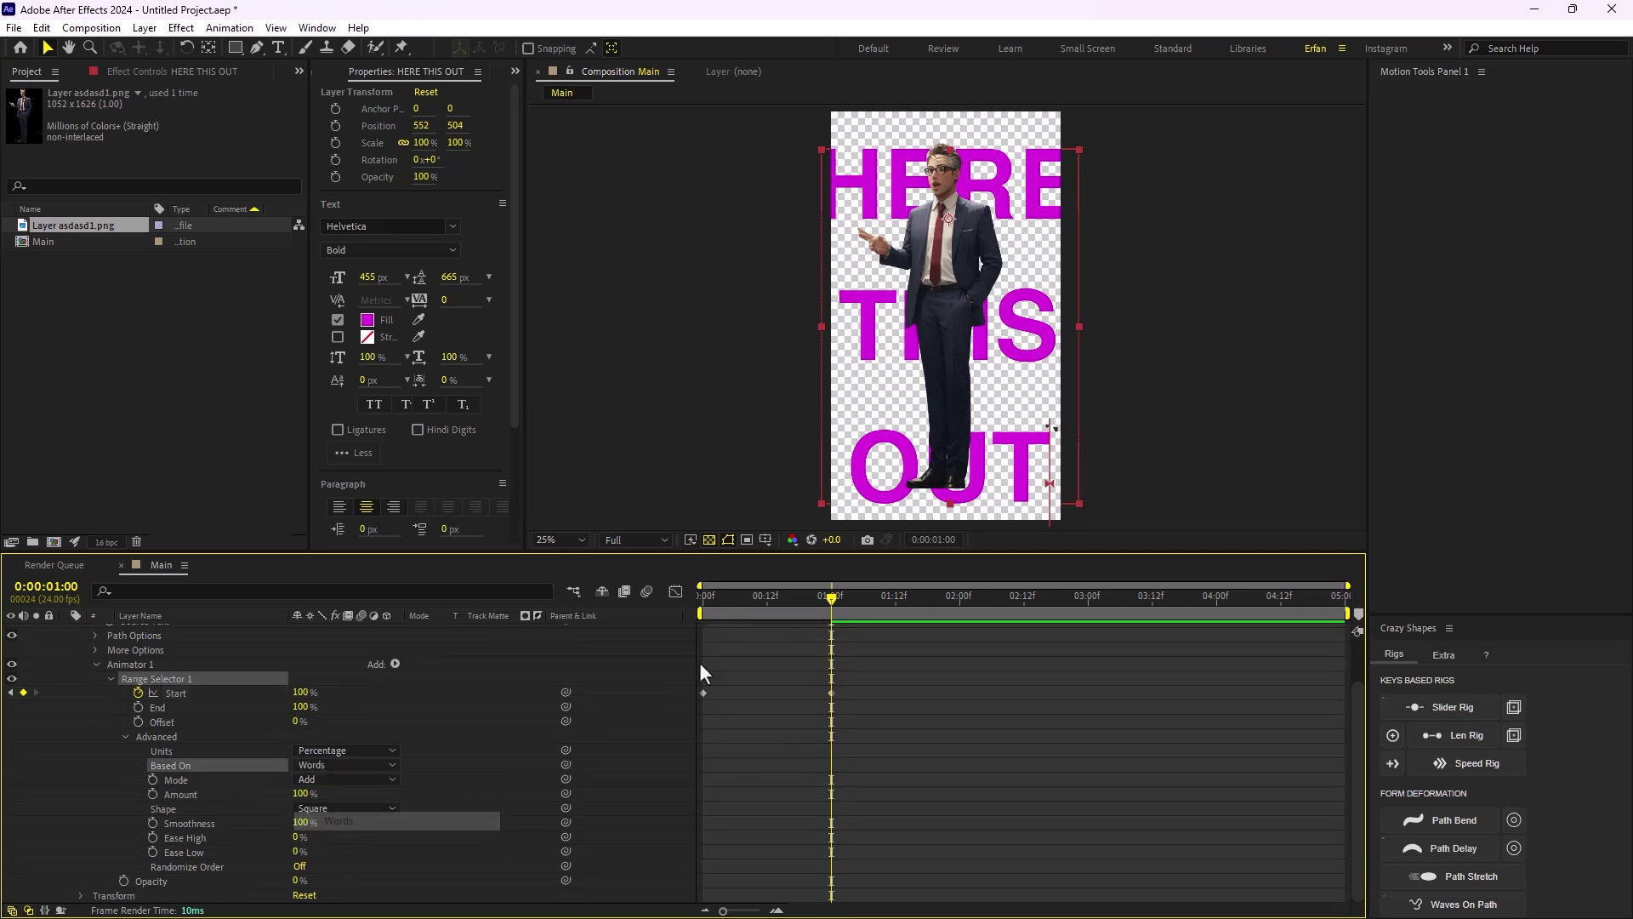
Play the word-by-word text reveal from the start of the composition, and collapse the text layer's properties
drag(831, 598, 584, 636)
key(space)
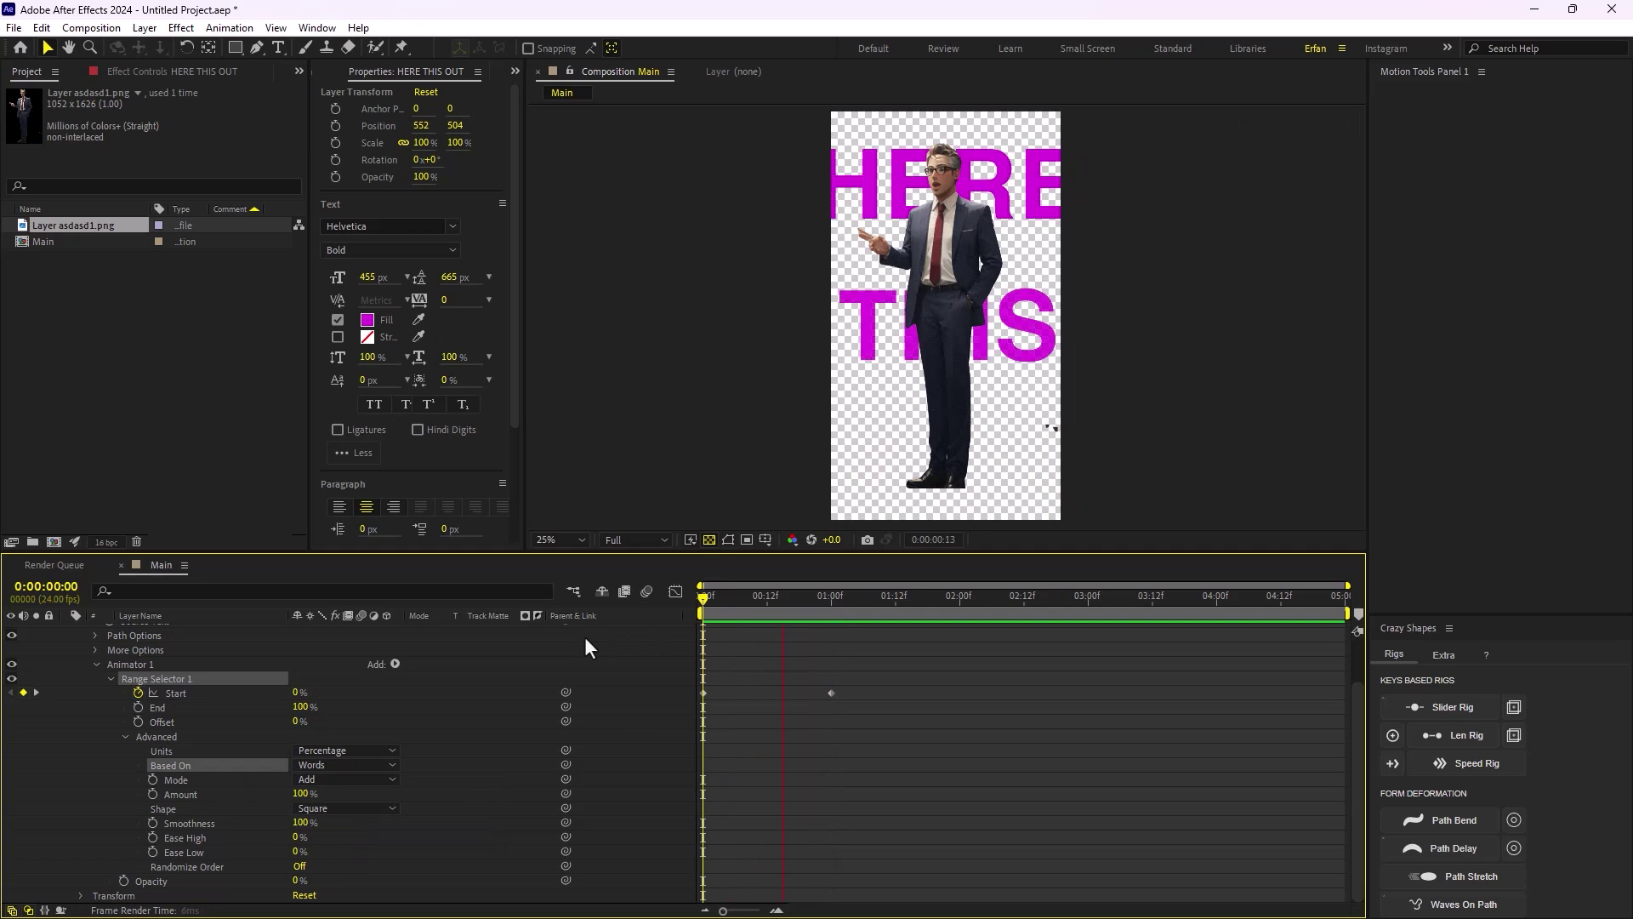
key(space)
scroll(92, 687, up, 2)
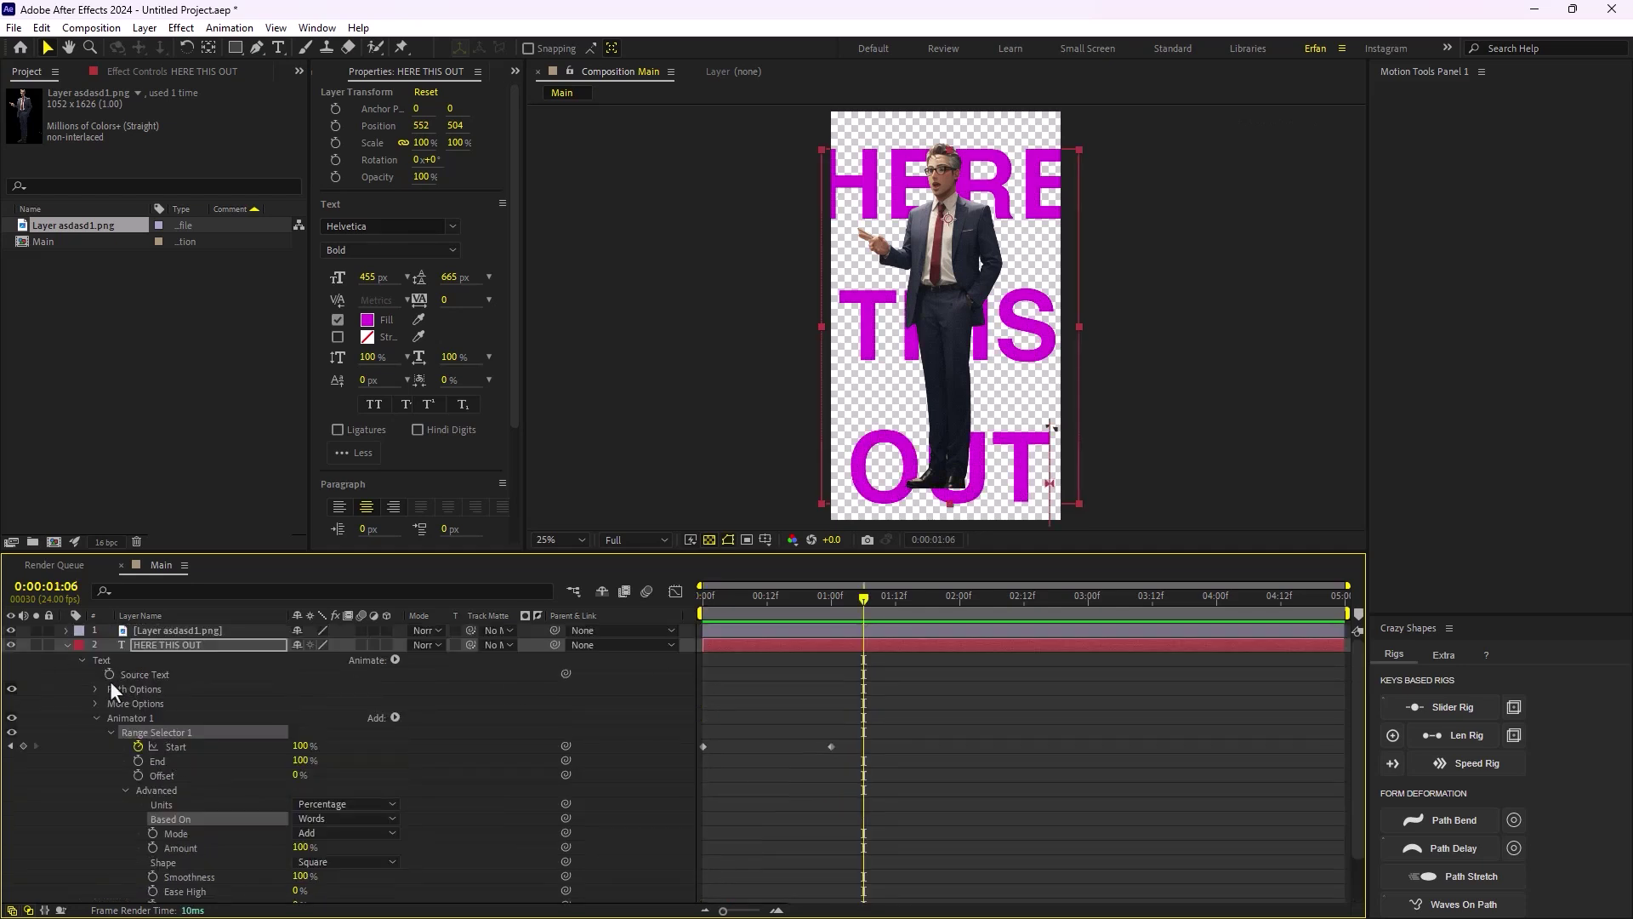
click(66, 644)
click(162, 732)
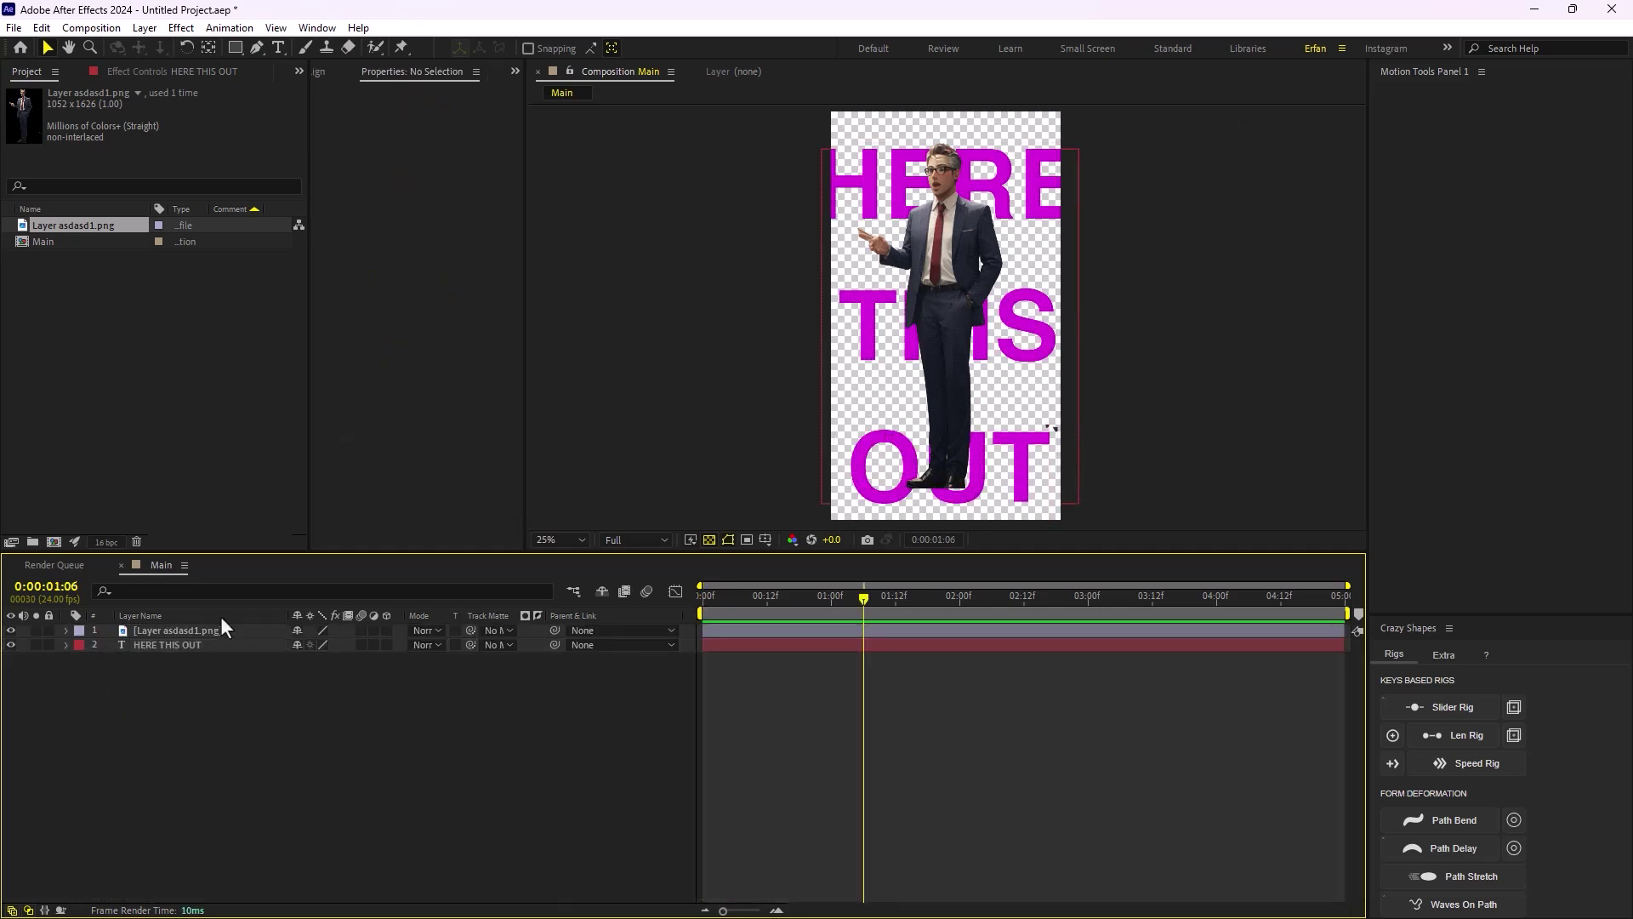
Apply the Black & White effect to the cut-out man layer
click(167, 632)
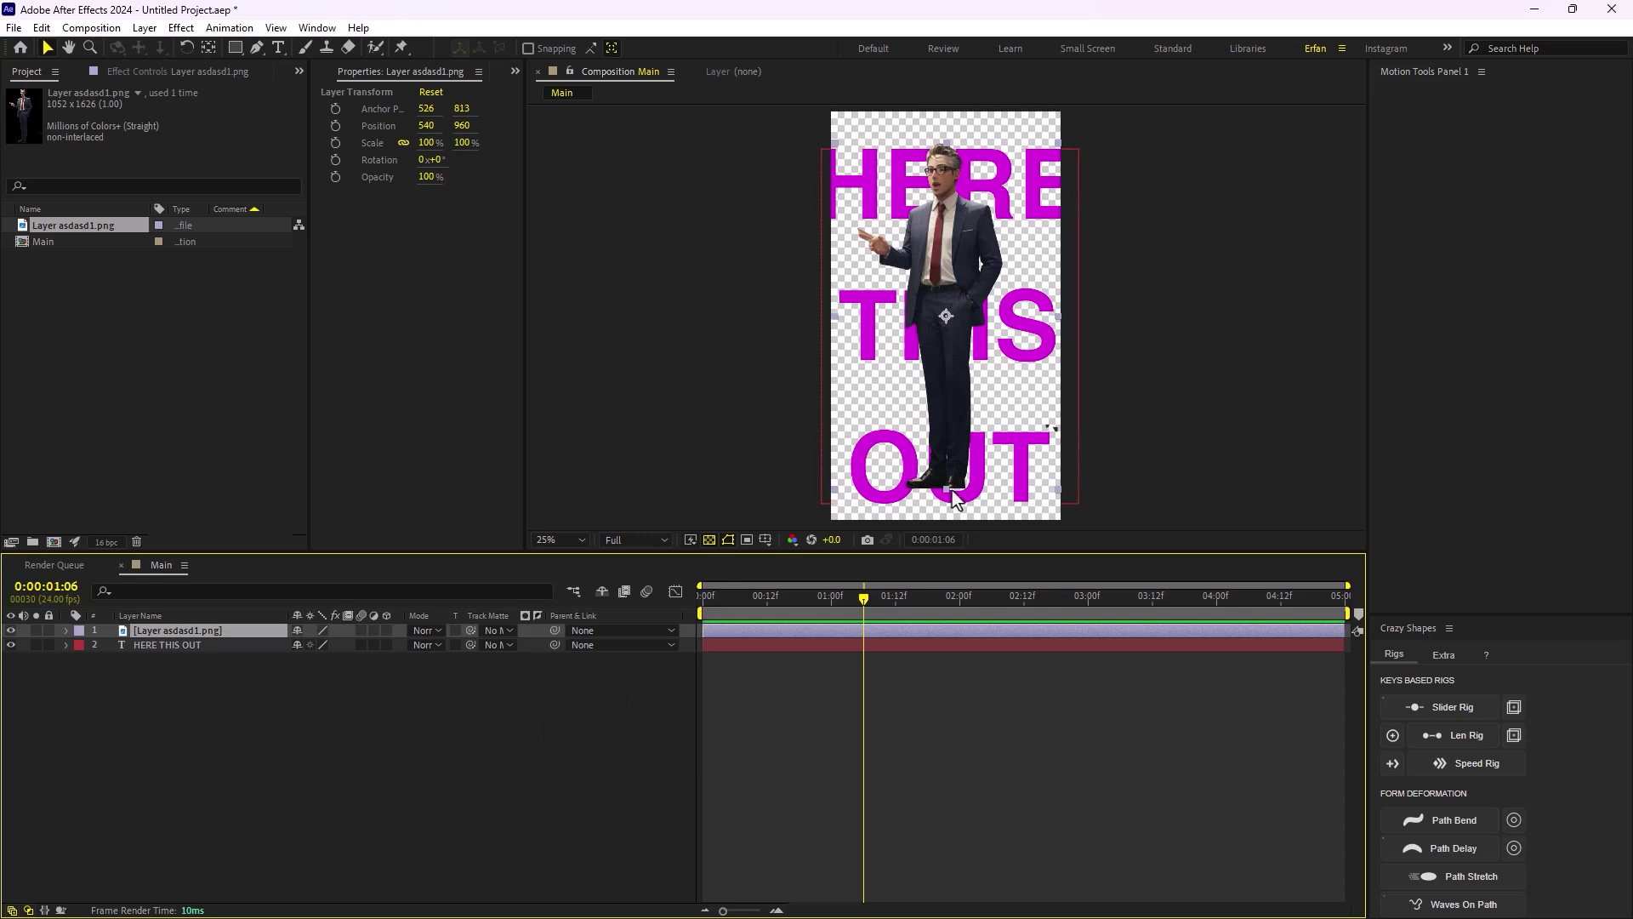
key(period)
key(comma)
key(ctrl+space)
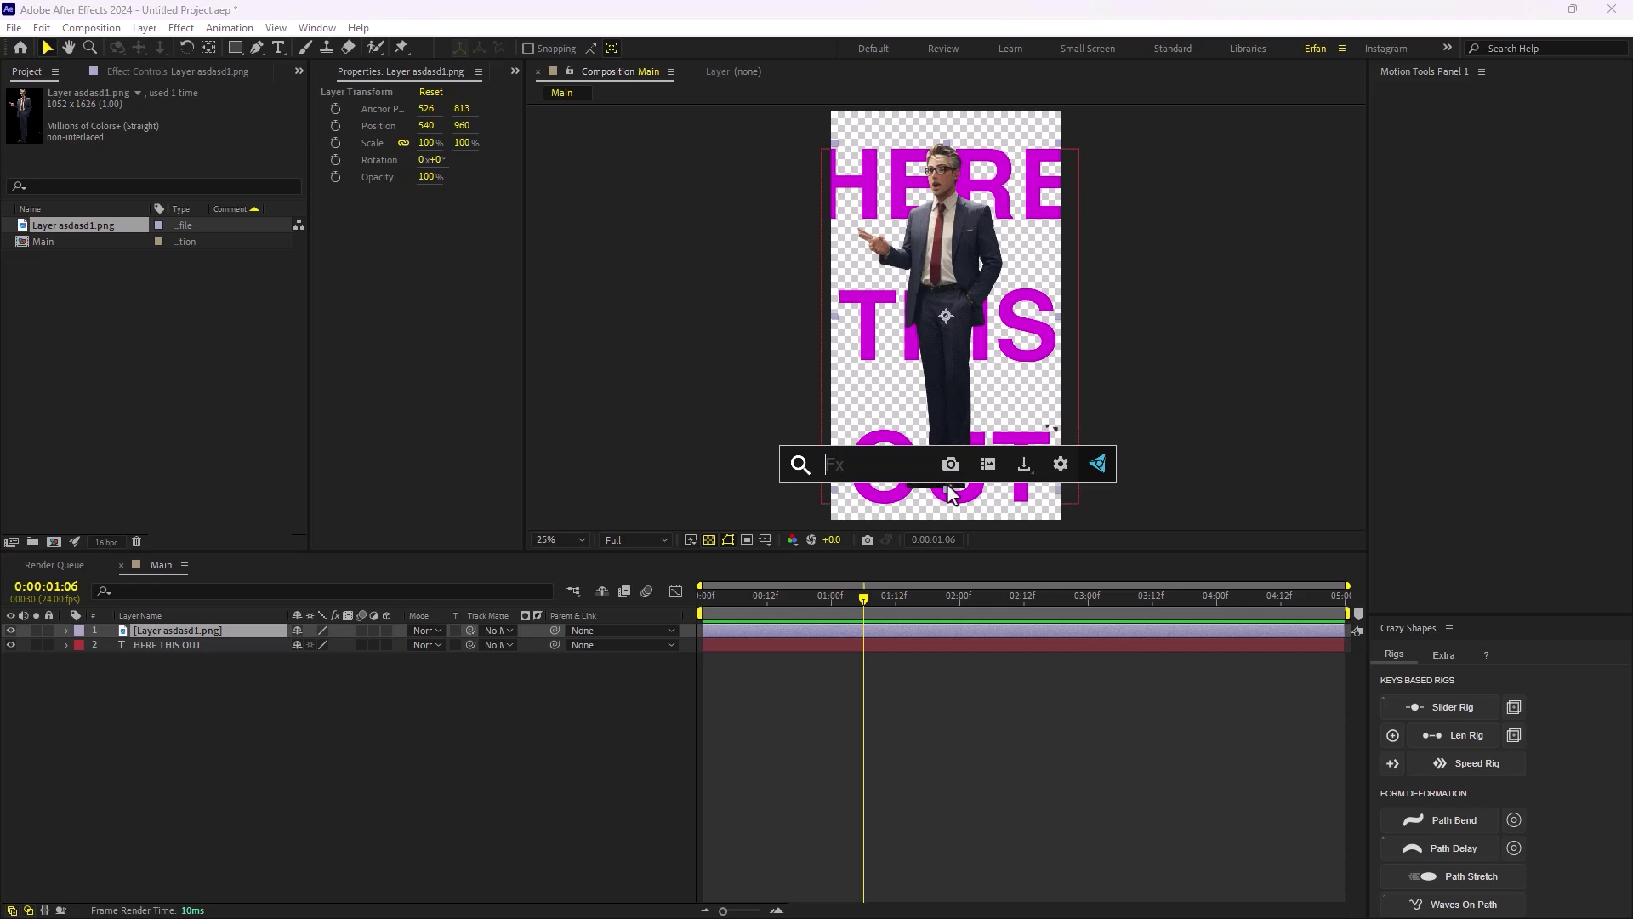
text(black)
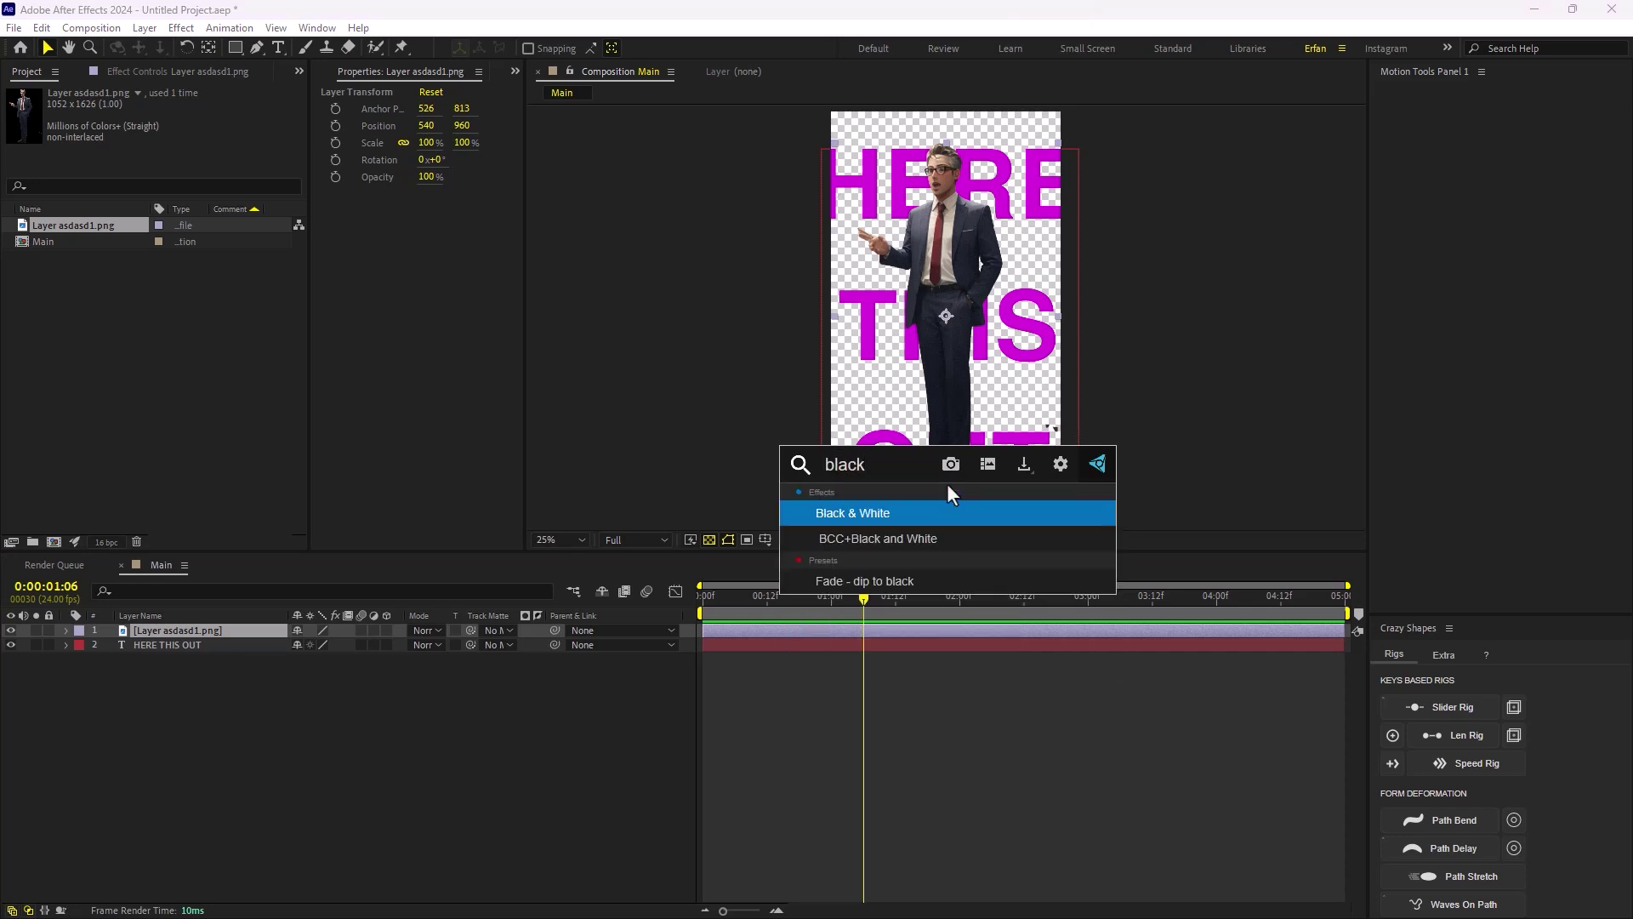
key(Return)
Add a Drop Shadow effect to the man layer and make it render the shadow only
key(ctrl+space)
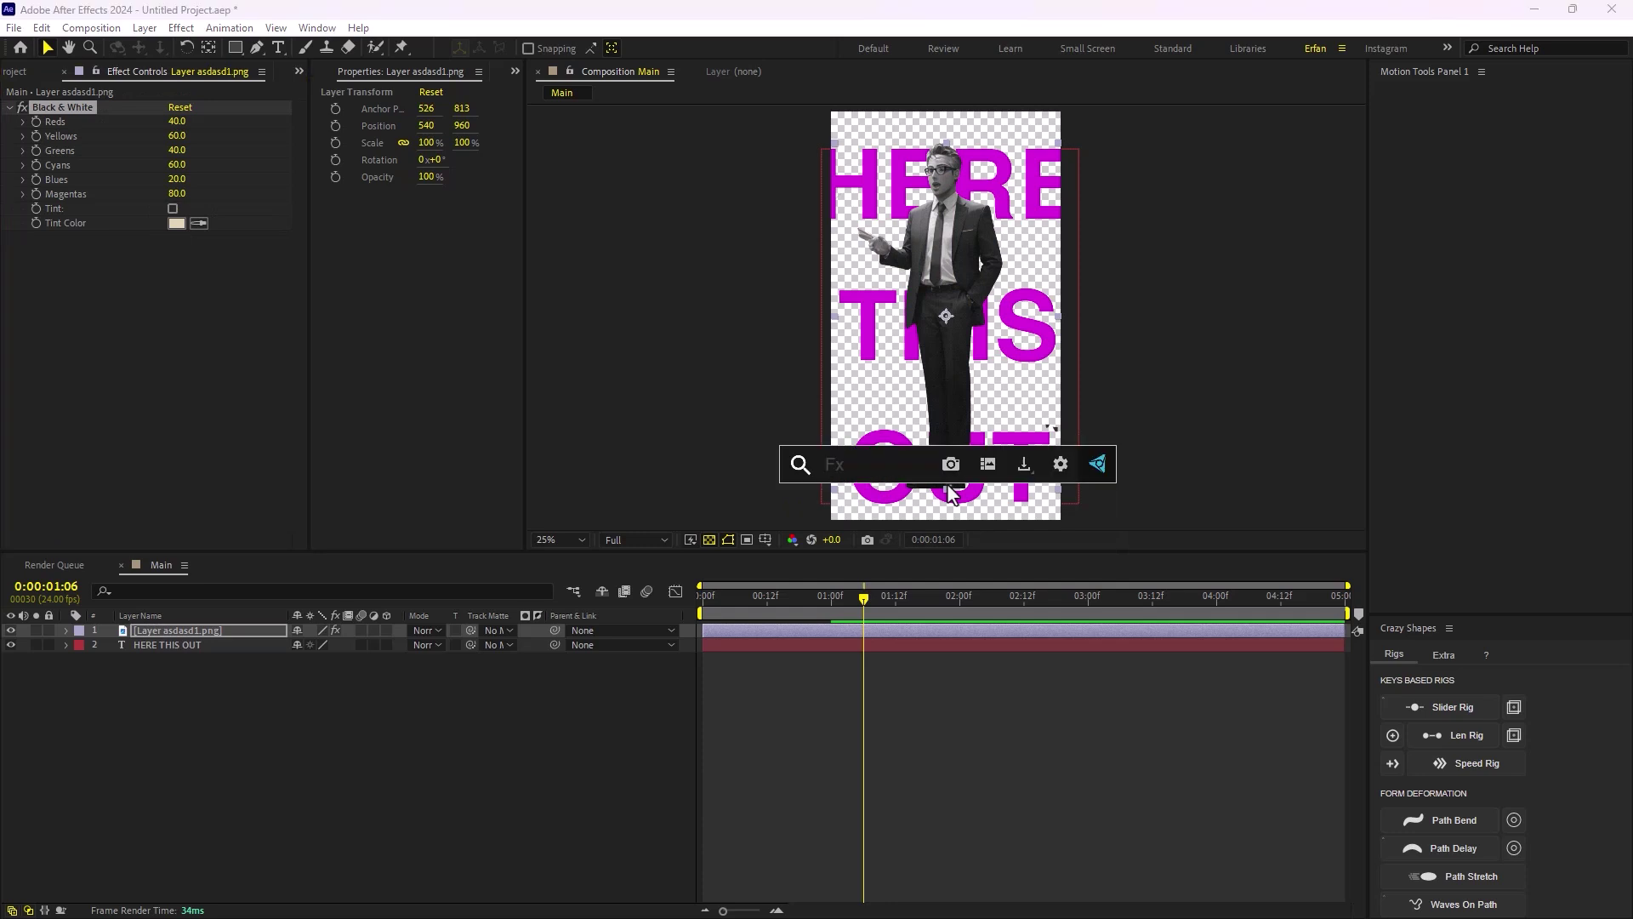
text(drop)
key(Return)
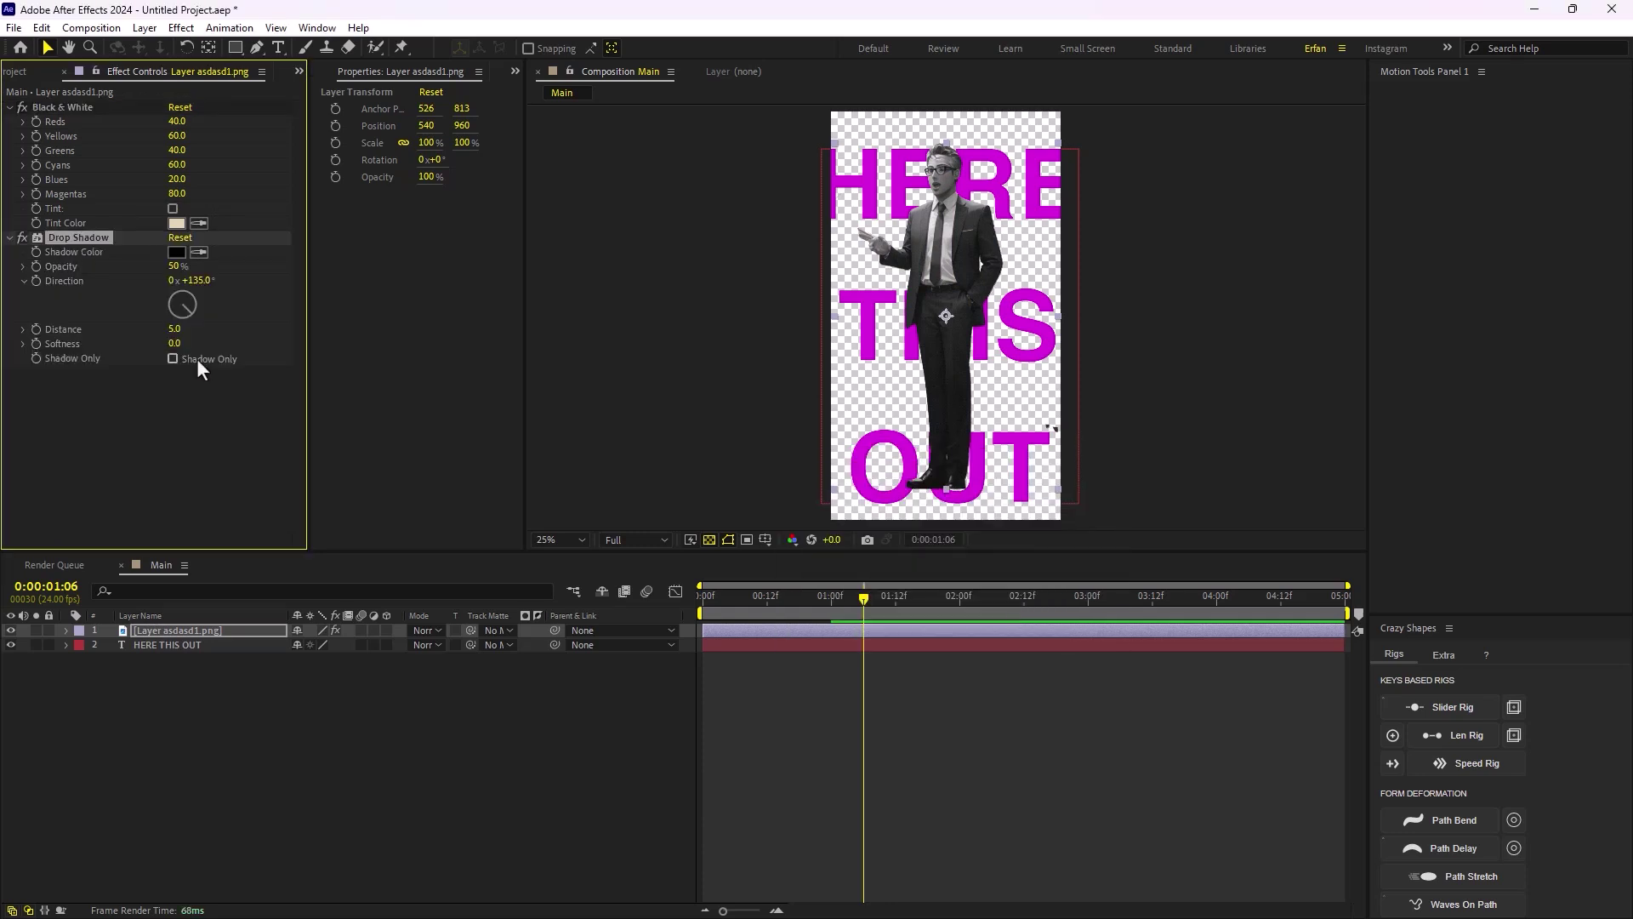
click(173, 359)
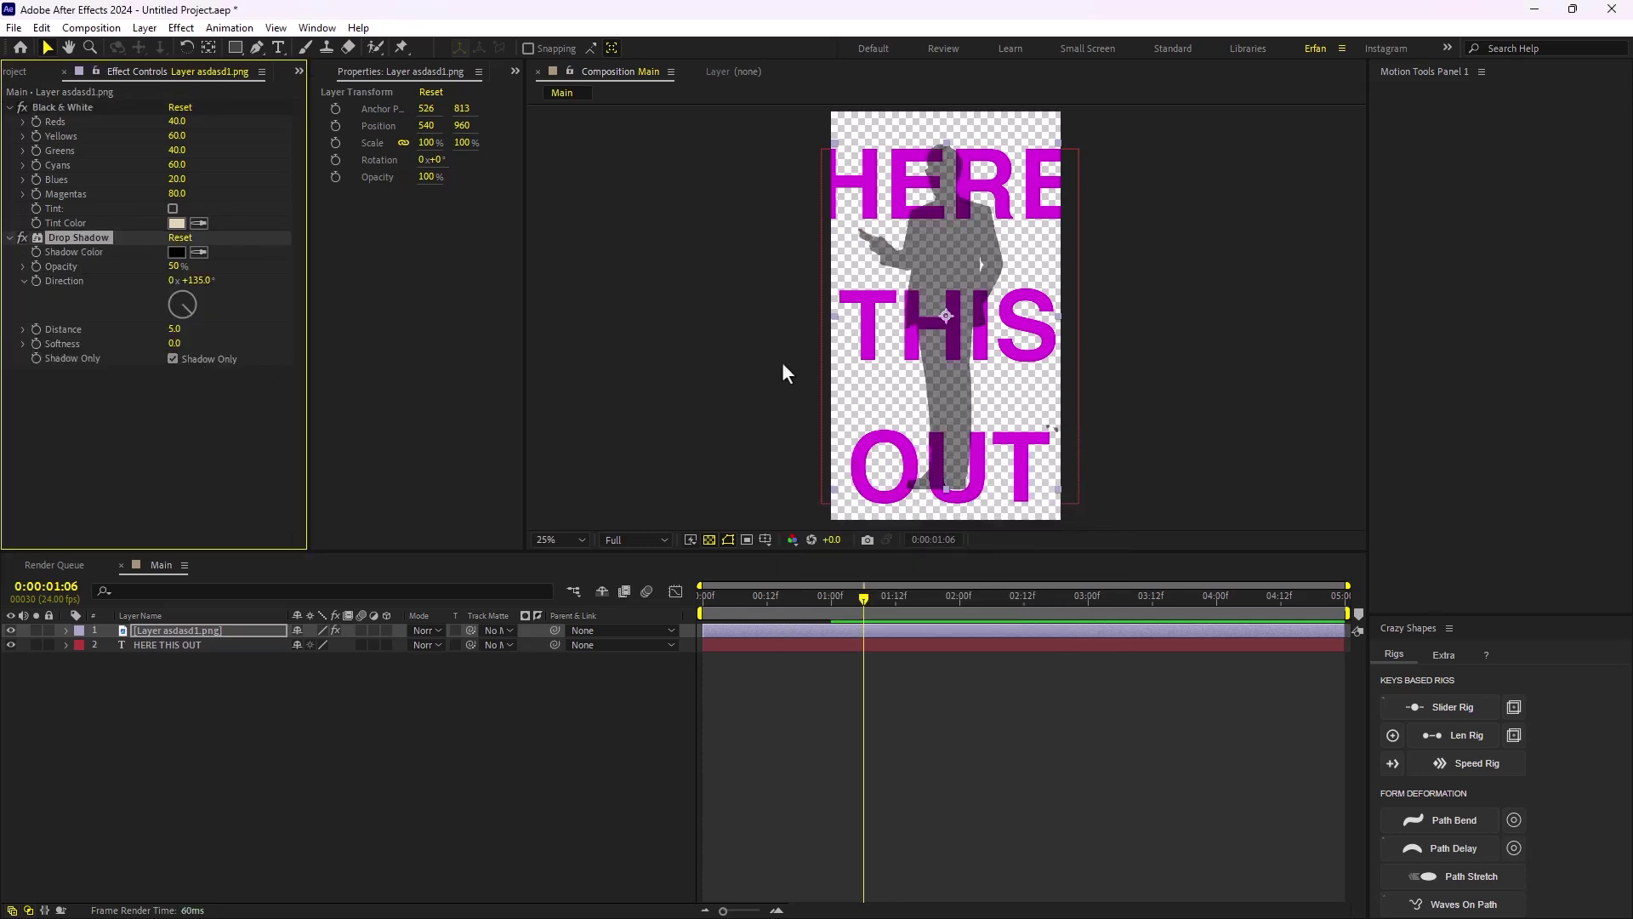
Set the drop shadow's opacity to 80%, distance to 50 and softness to 122, and collapse both effects
key(period)
click(175, 267)
text(80)
key(Return)
drag(174, 329, 292, 360)
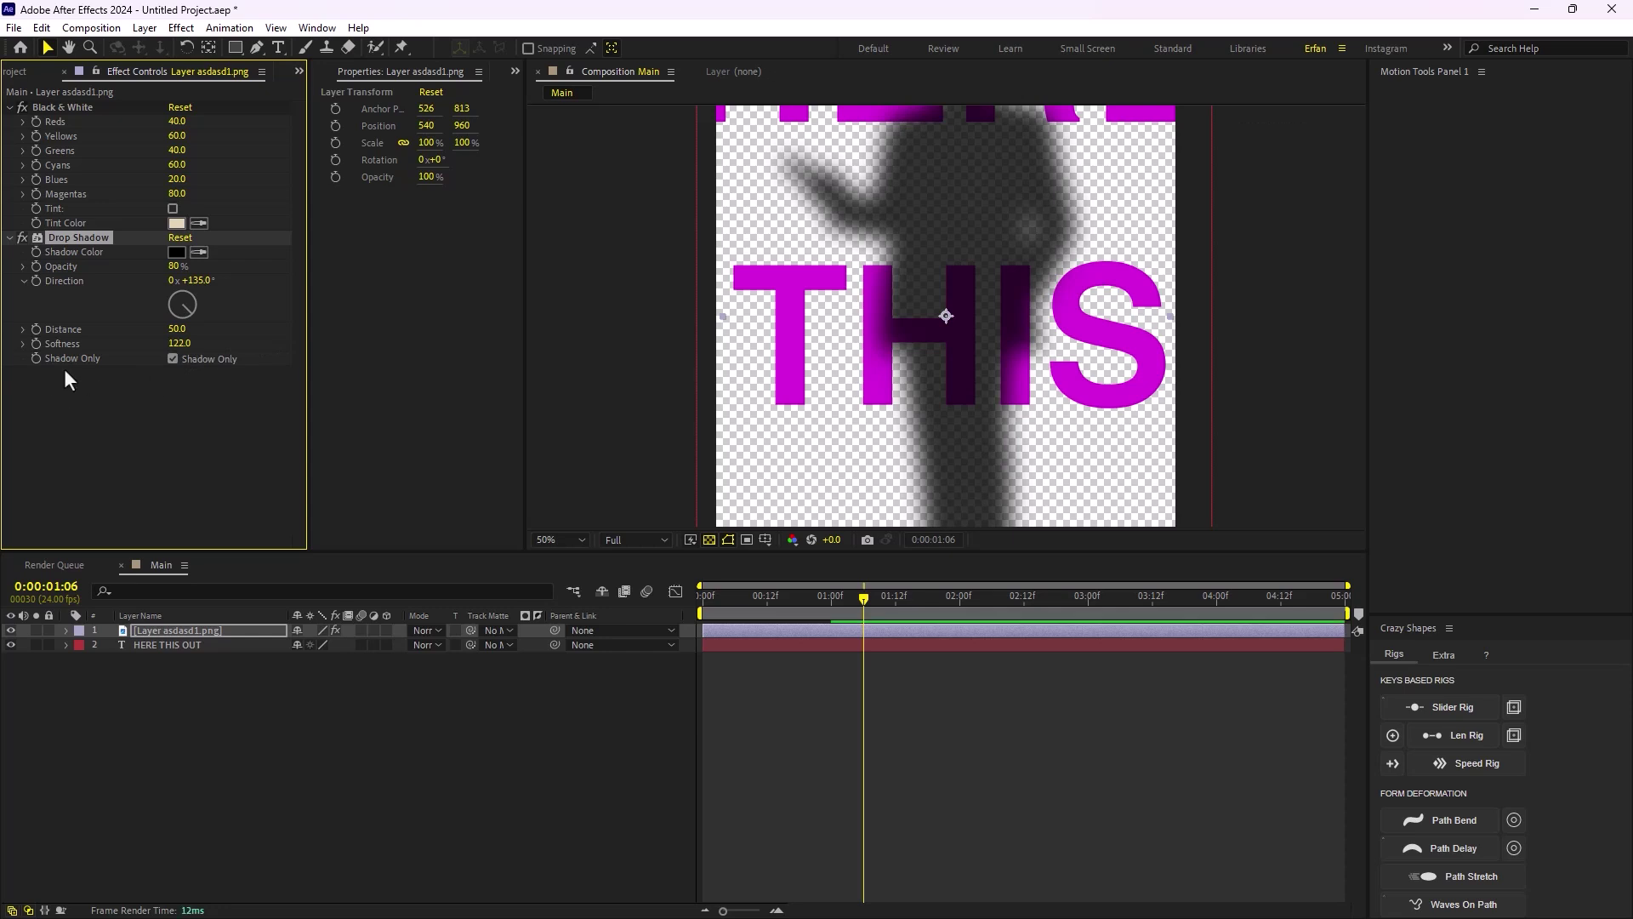
click(9, 108)
click(9, 122)
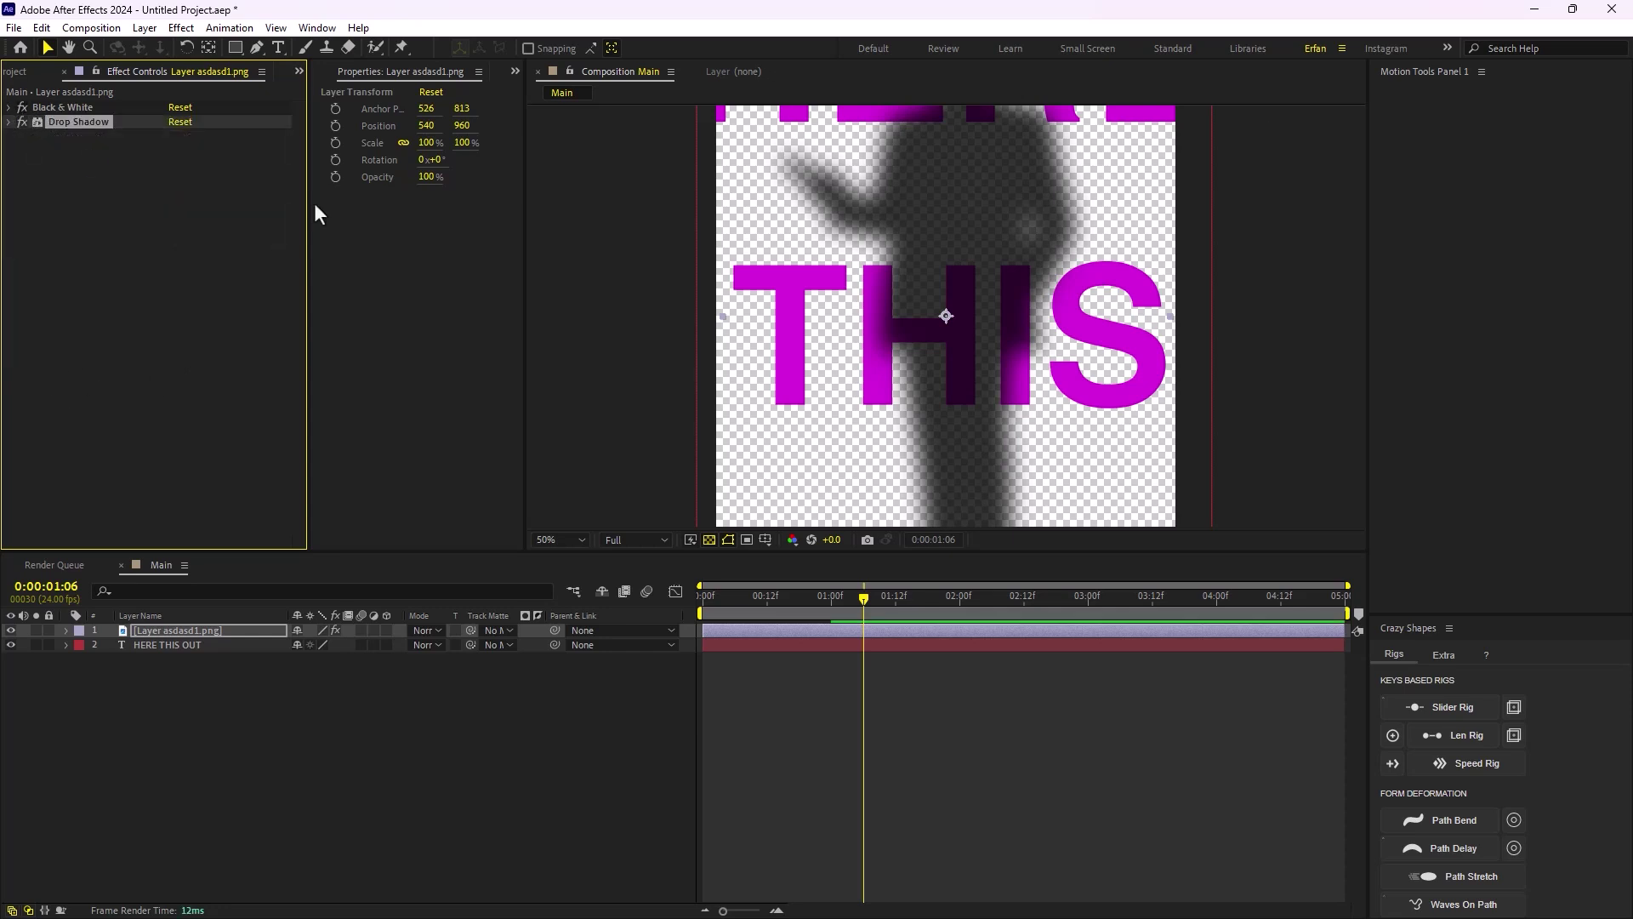
Add a Set Matte effect to the man layer after the drop shadow
key(comma)
key(ctrl+space)
text(set)
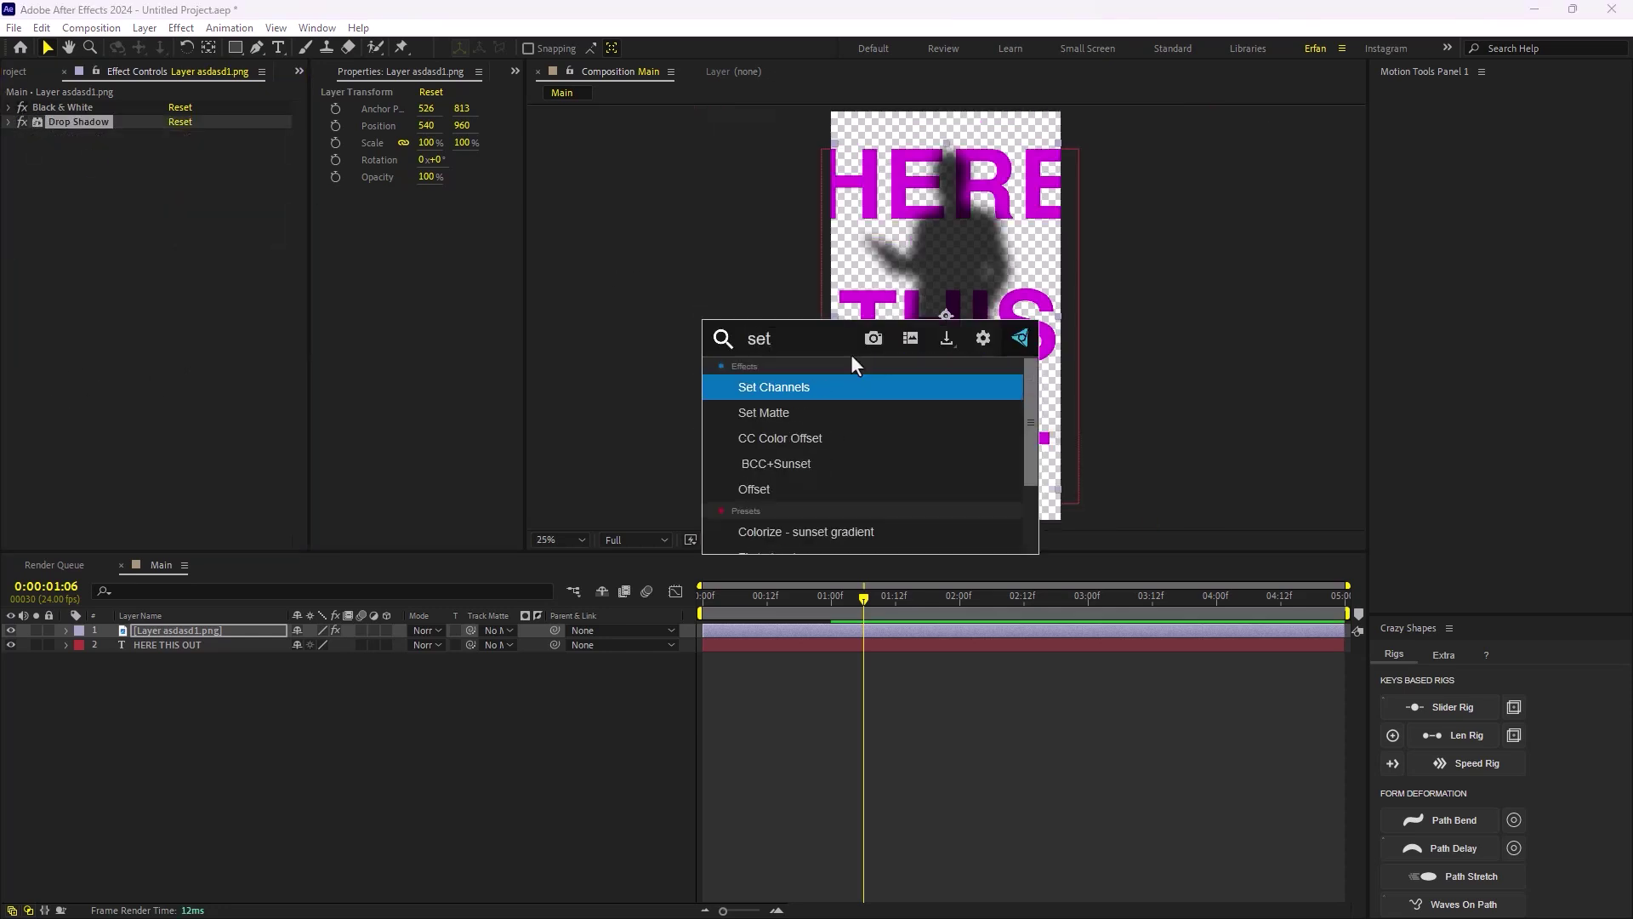
key(Down)
key(Return)
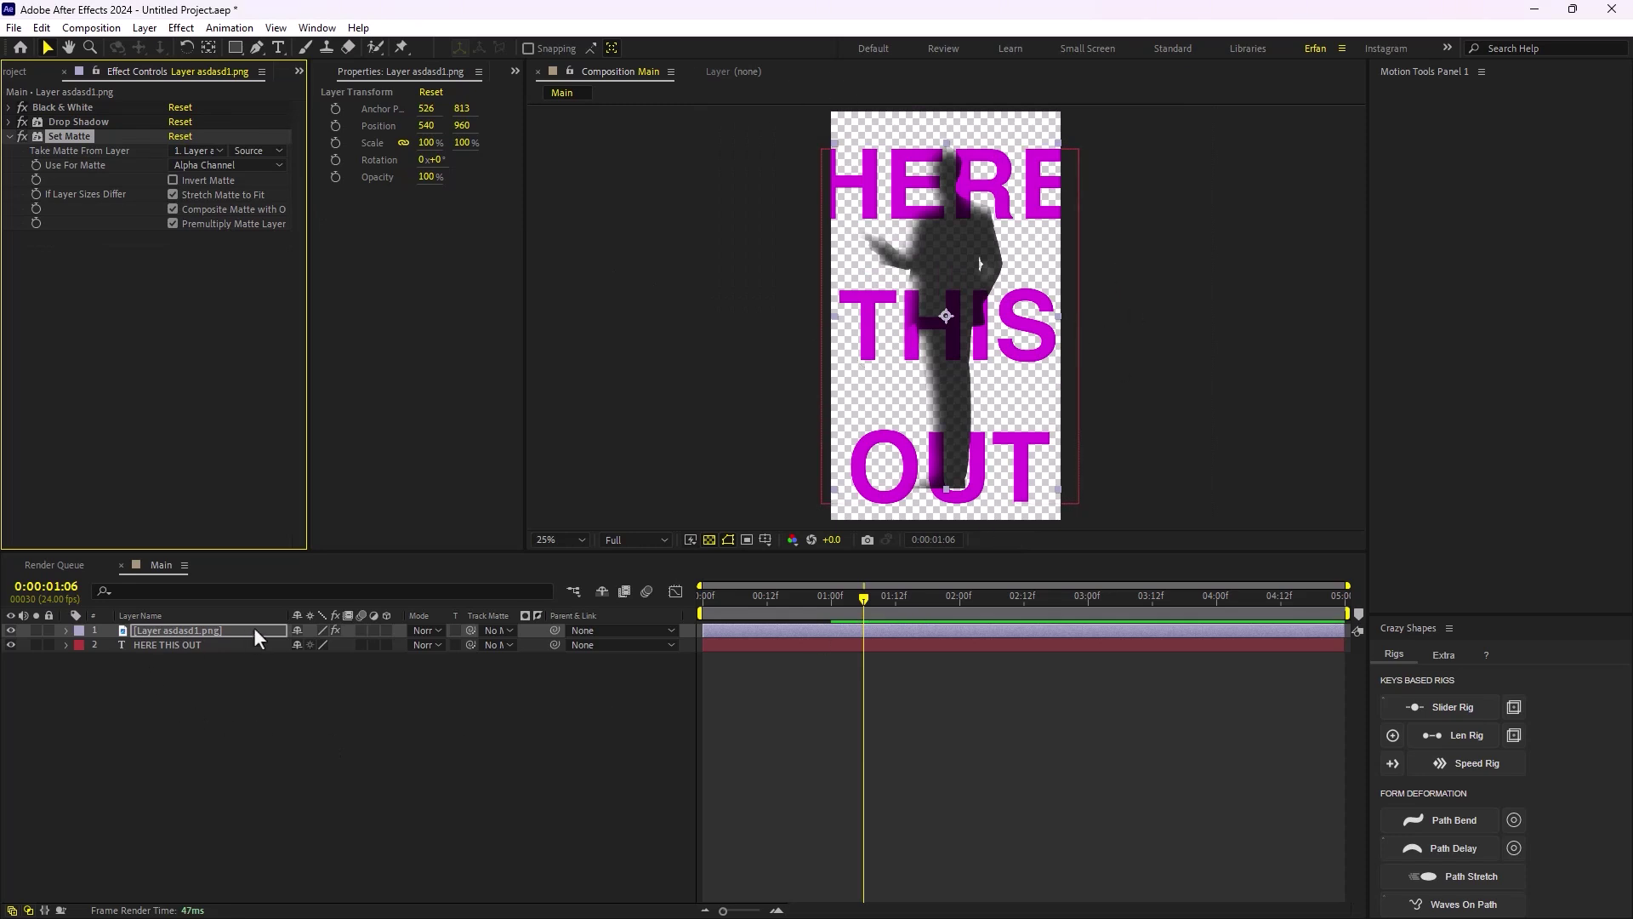
Add CC Composite to the man layer with its transfer mode set to Behind and RGB Only turned off
key(ctrl+space)
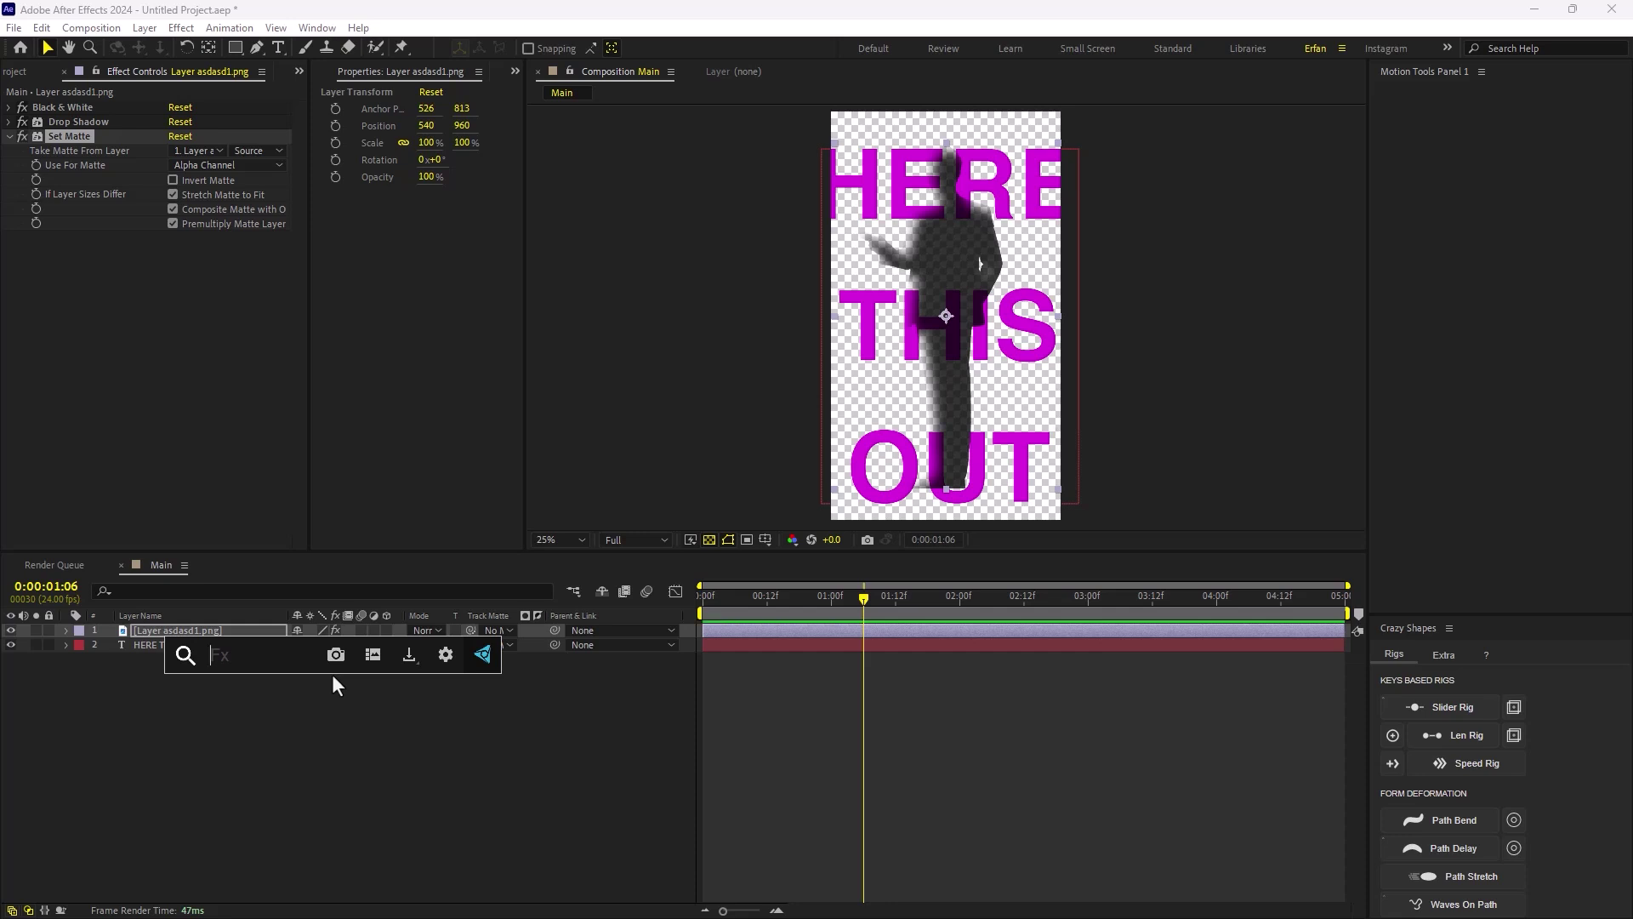
text(cc com)
key(Return)
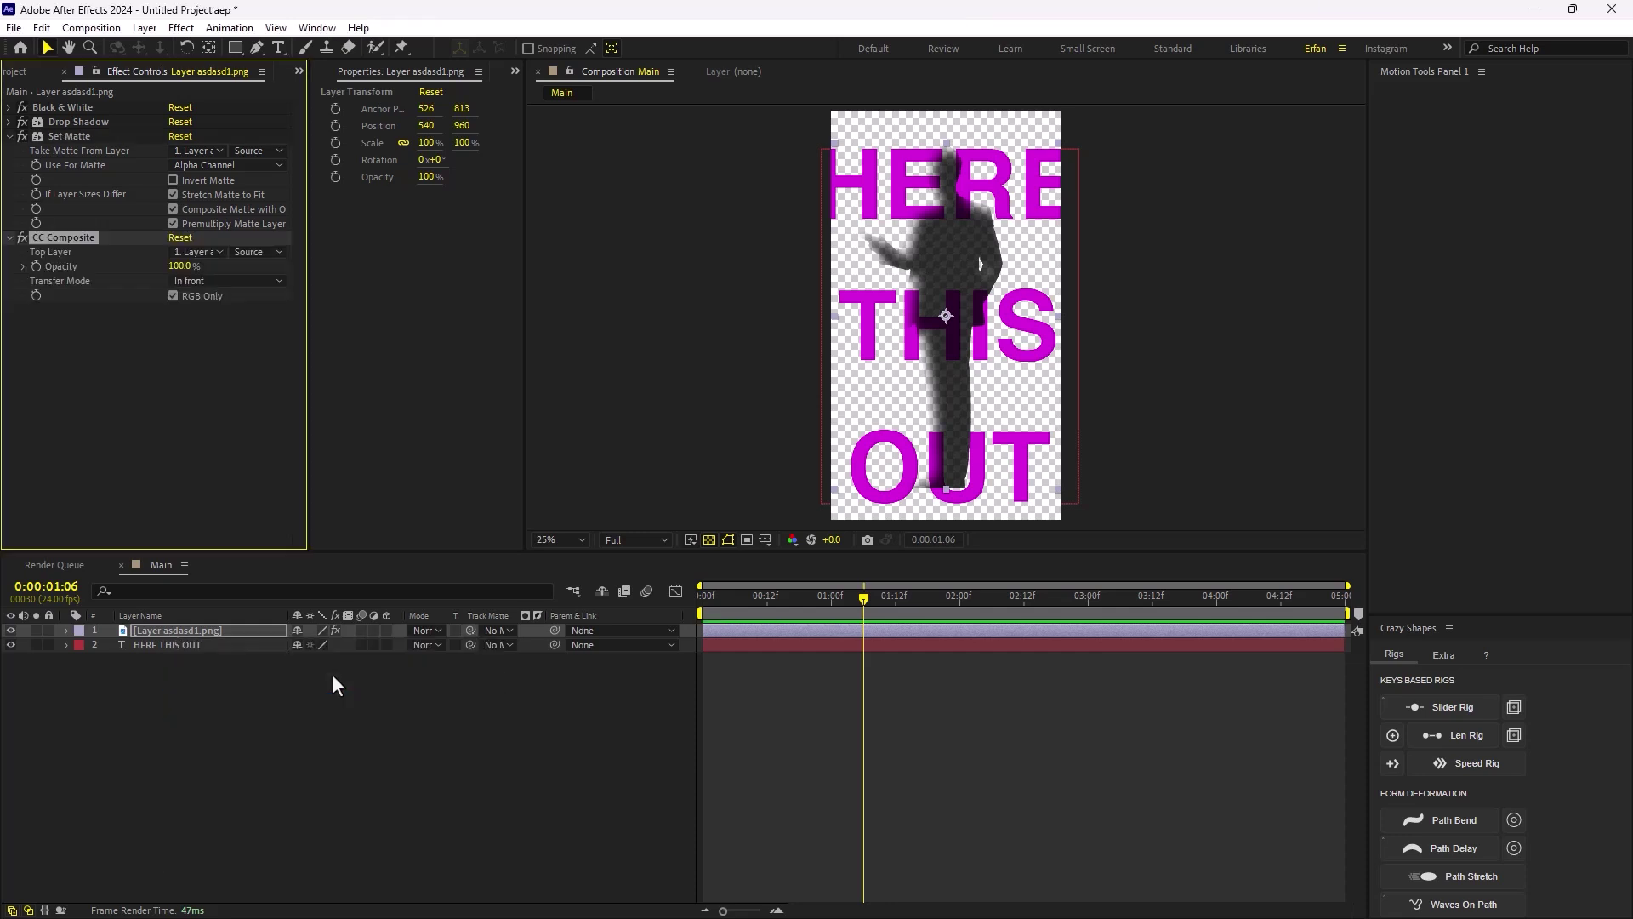
click(198, 279)
click(253, 267)
scroll(897, 337, up, 2)
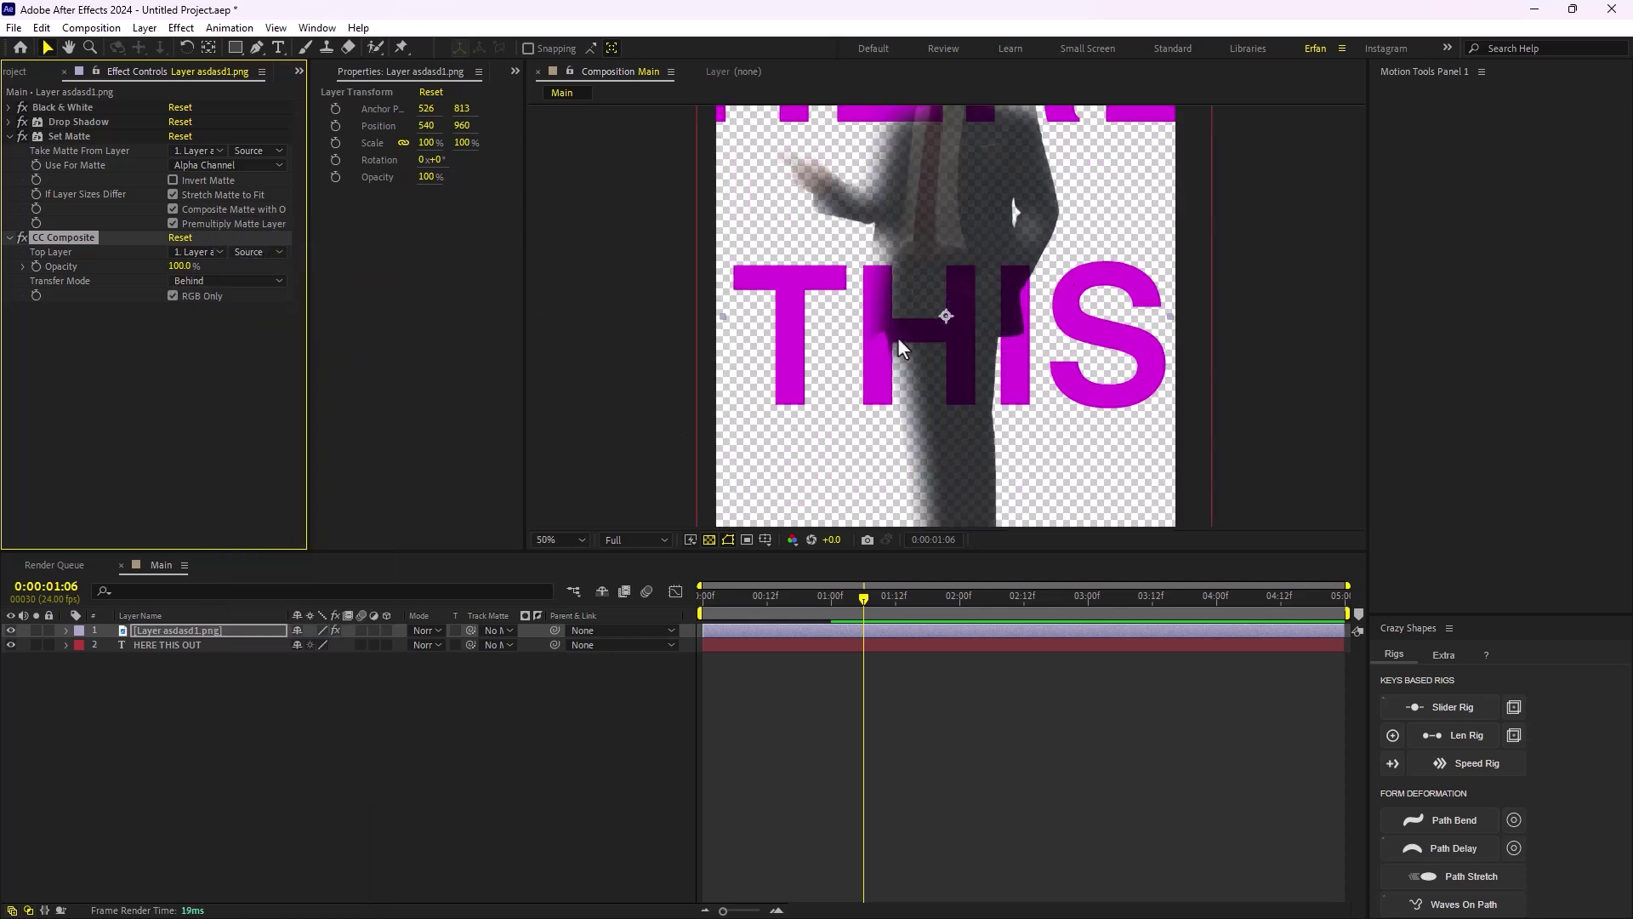
scroll(936, 267, up, 2)
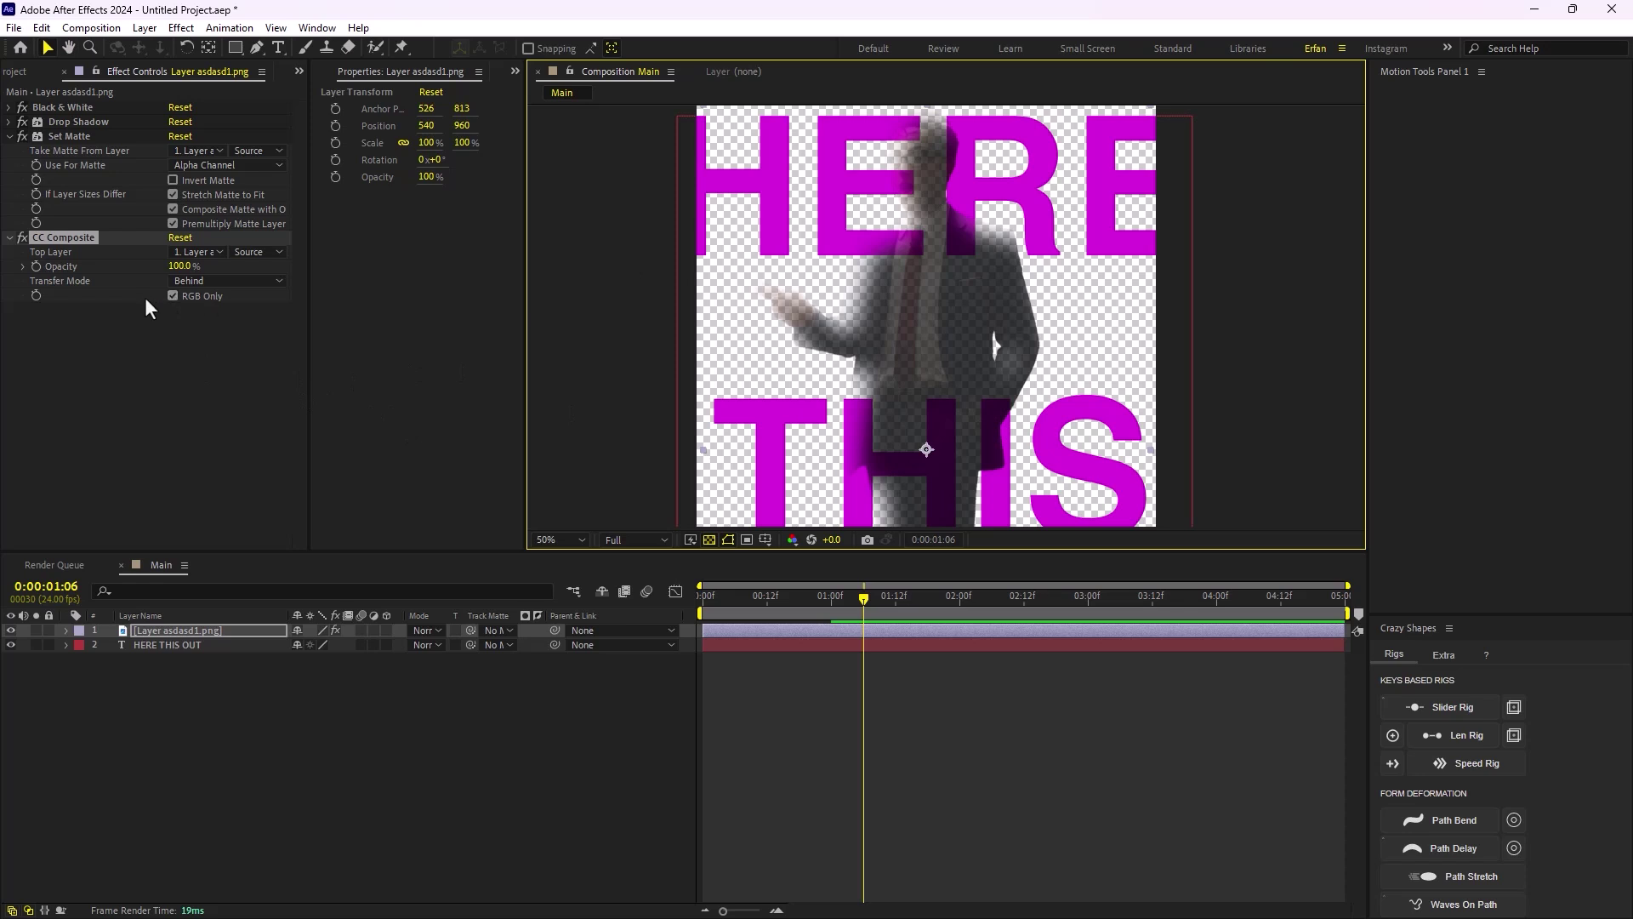
click(173, 296)
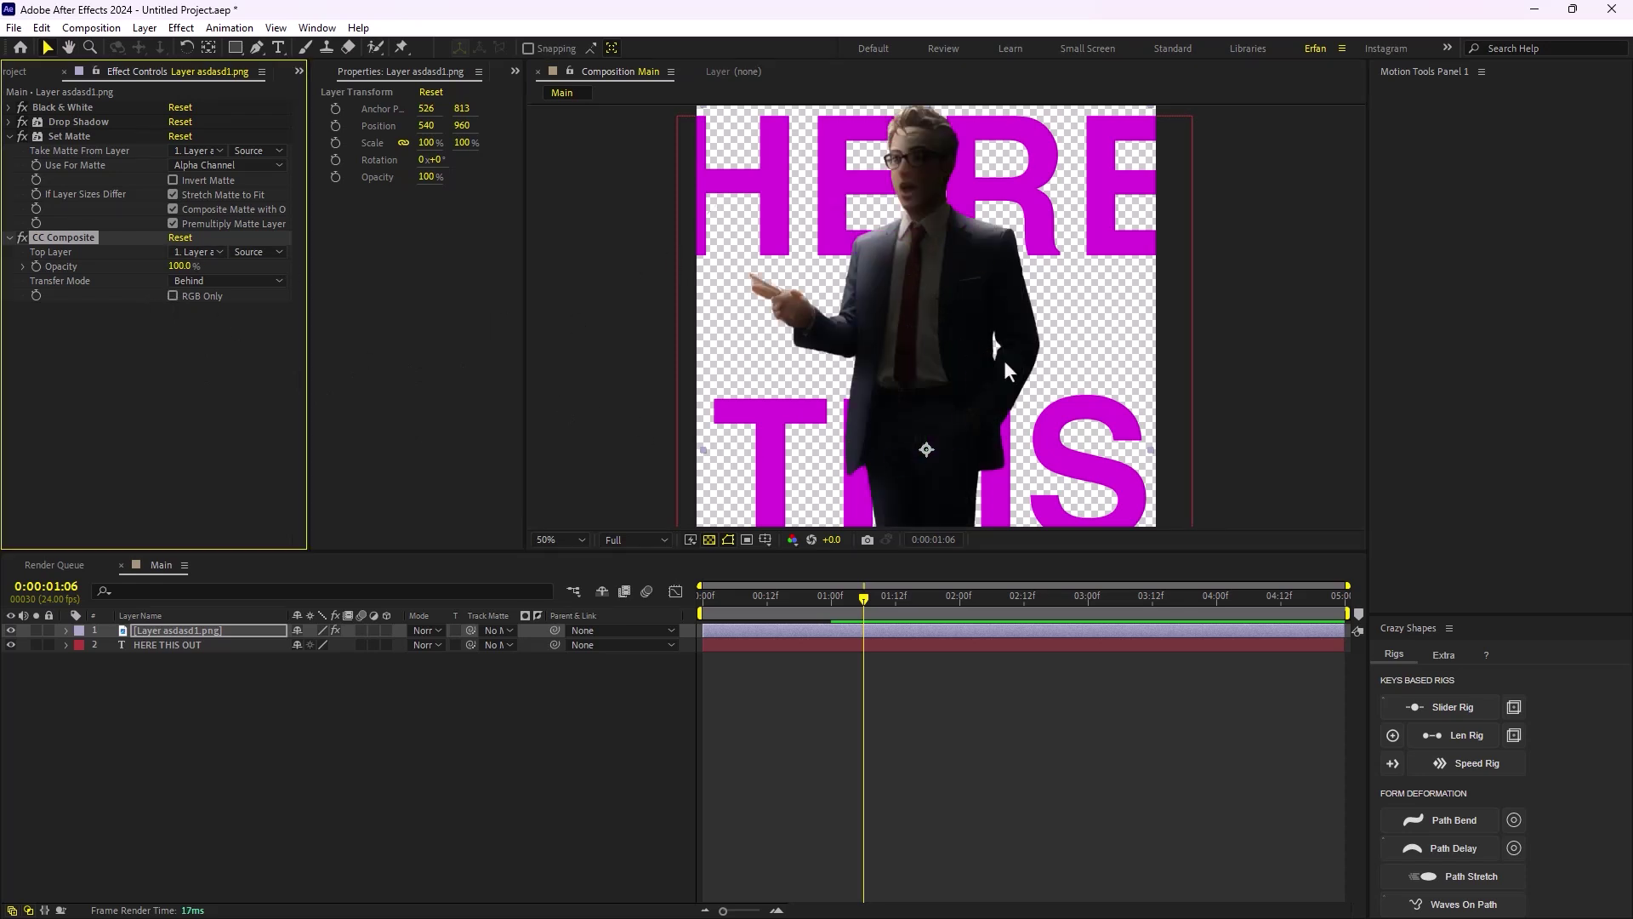
Add a Tint effect to the man layer and map white to red EF1616
key(comma)
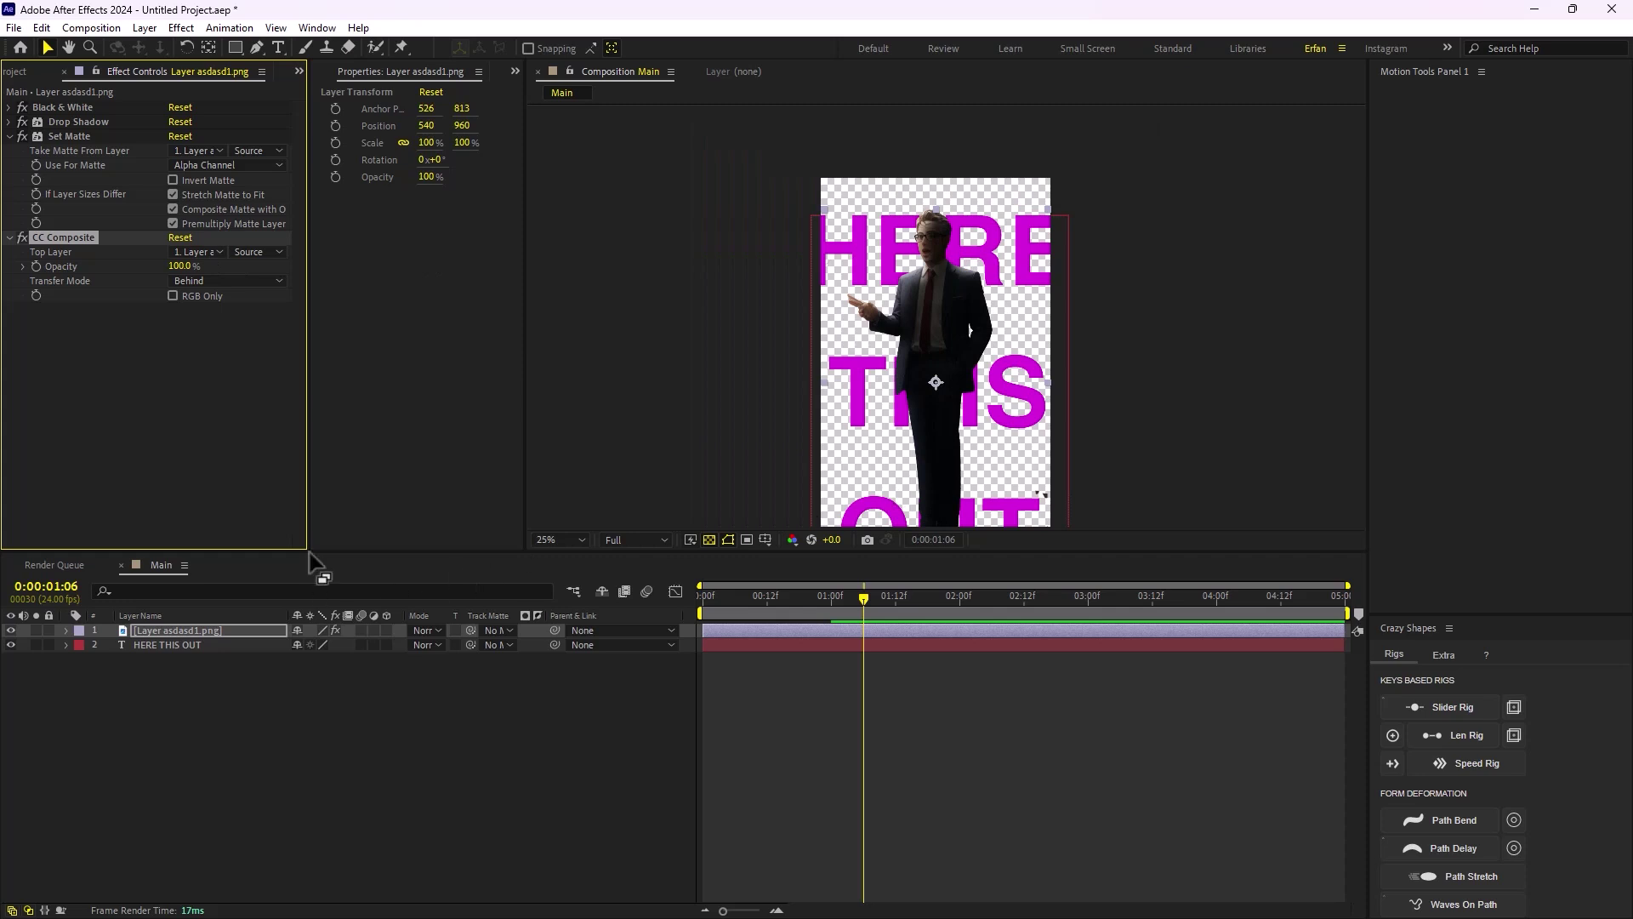
key(ctrl+space)
text(t)
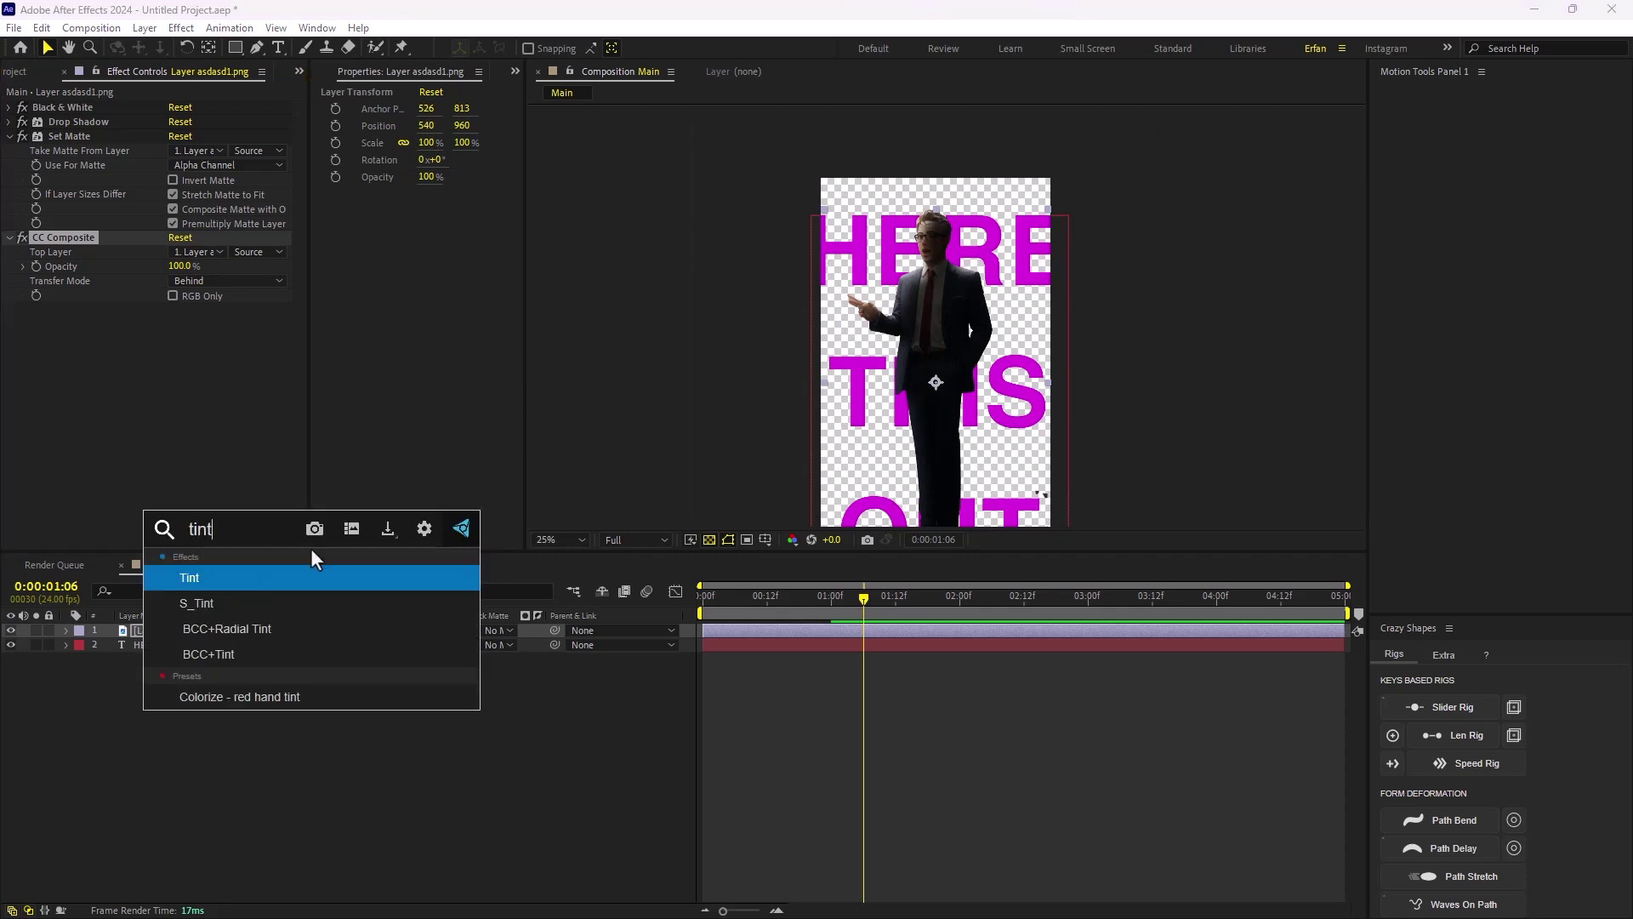
key(Return)
click(176, 339)
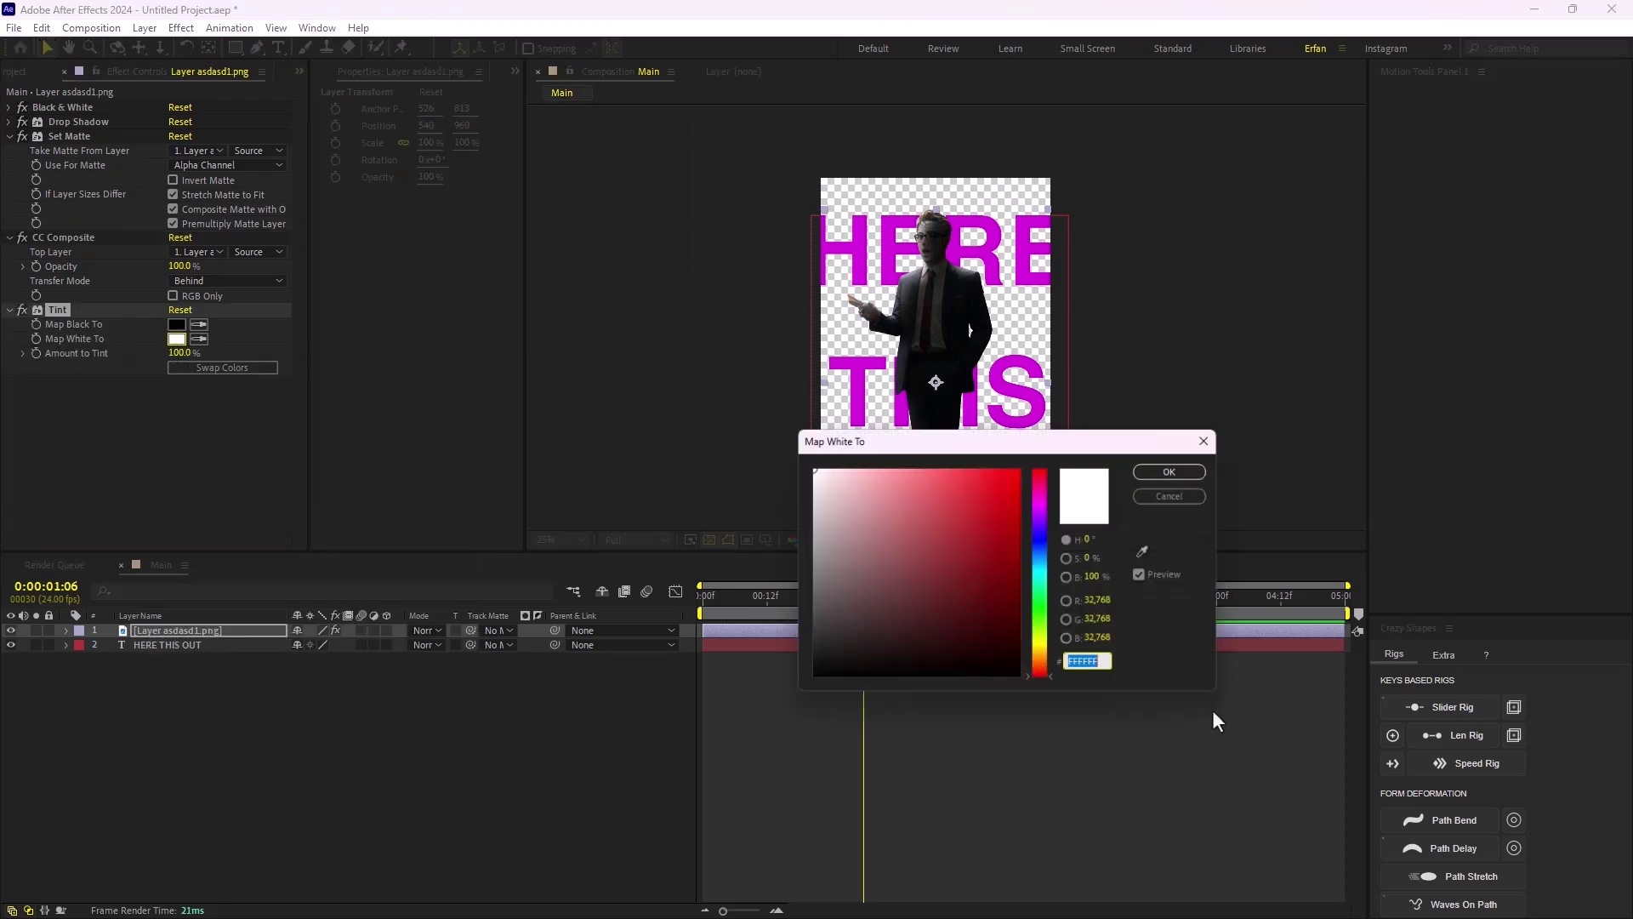
click(1003, 479)
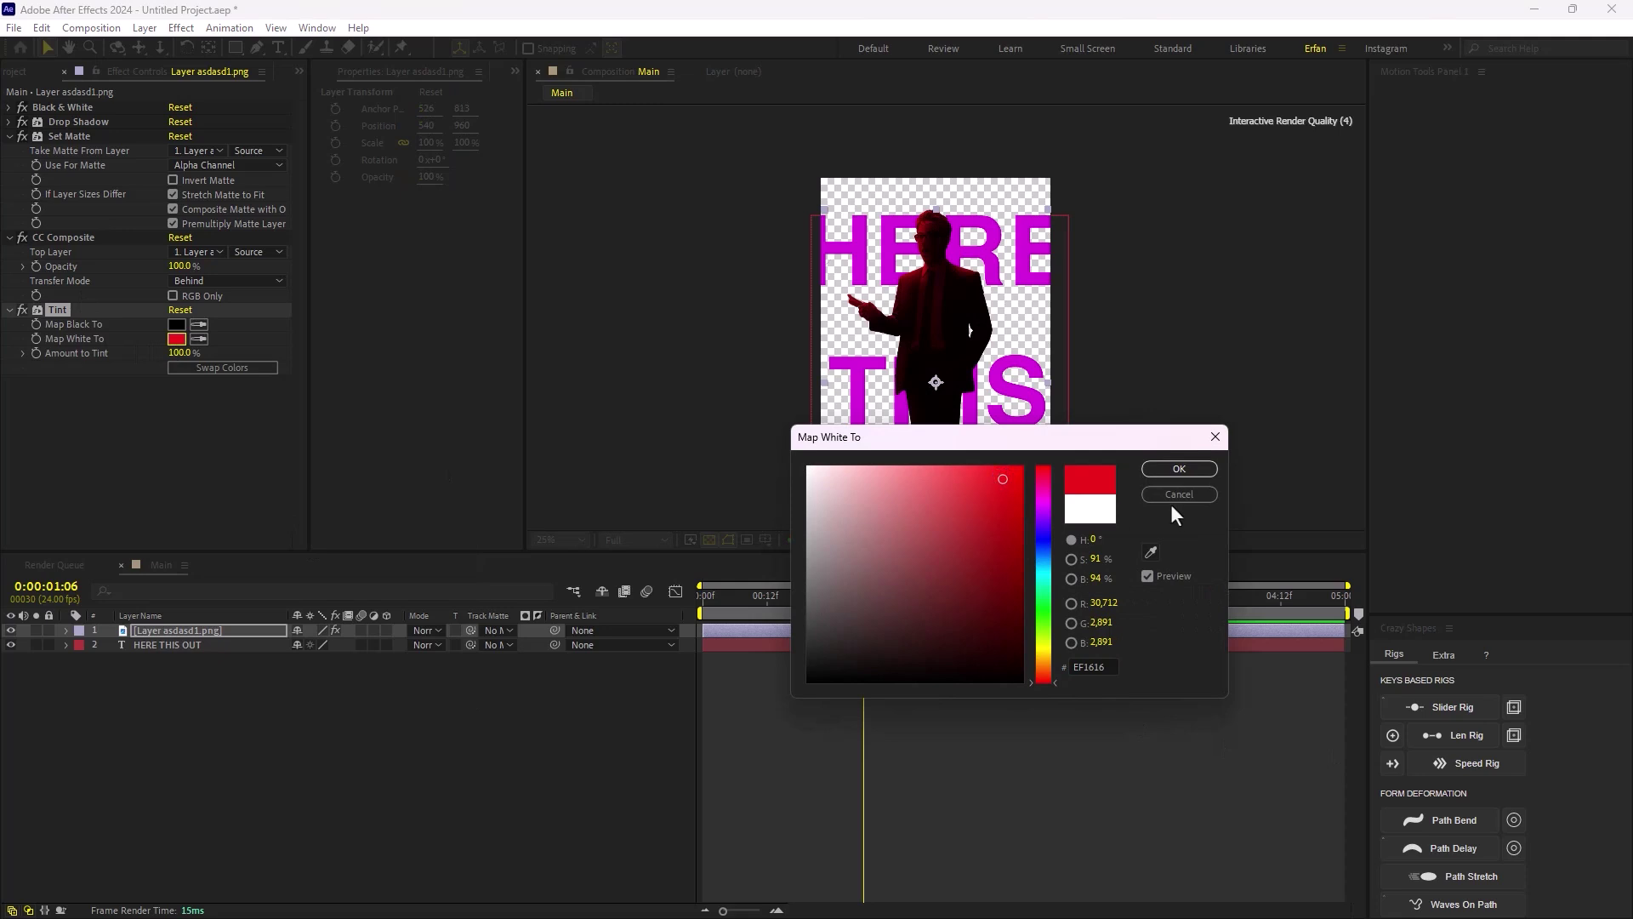
key(Return)
Collapse the Tint, CC Composite and Set Matte settings, and add BCC Edge Lighting to the man layer
click(505, 813)
click(165, 461)
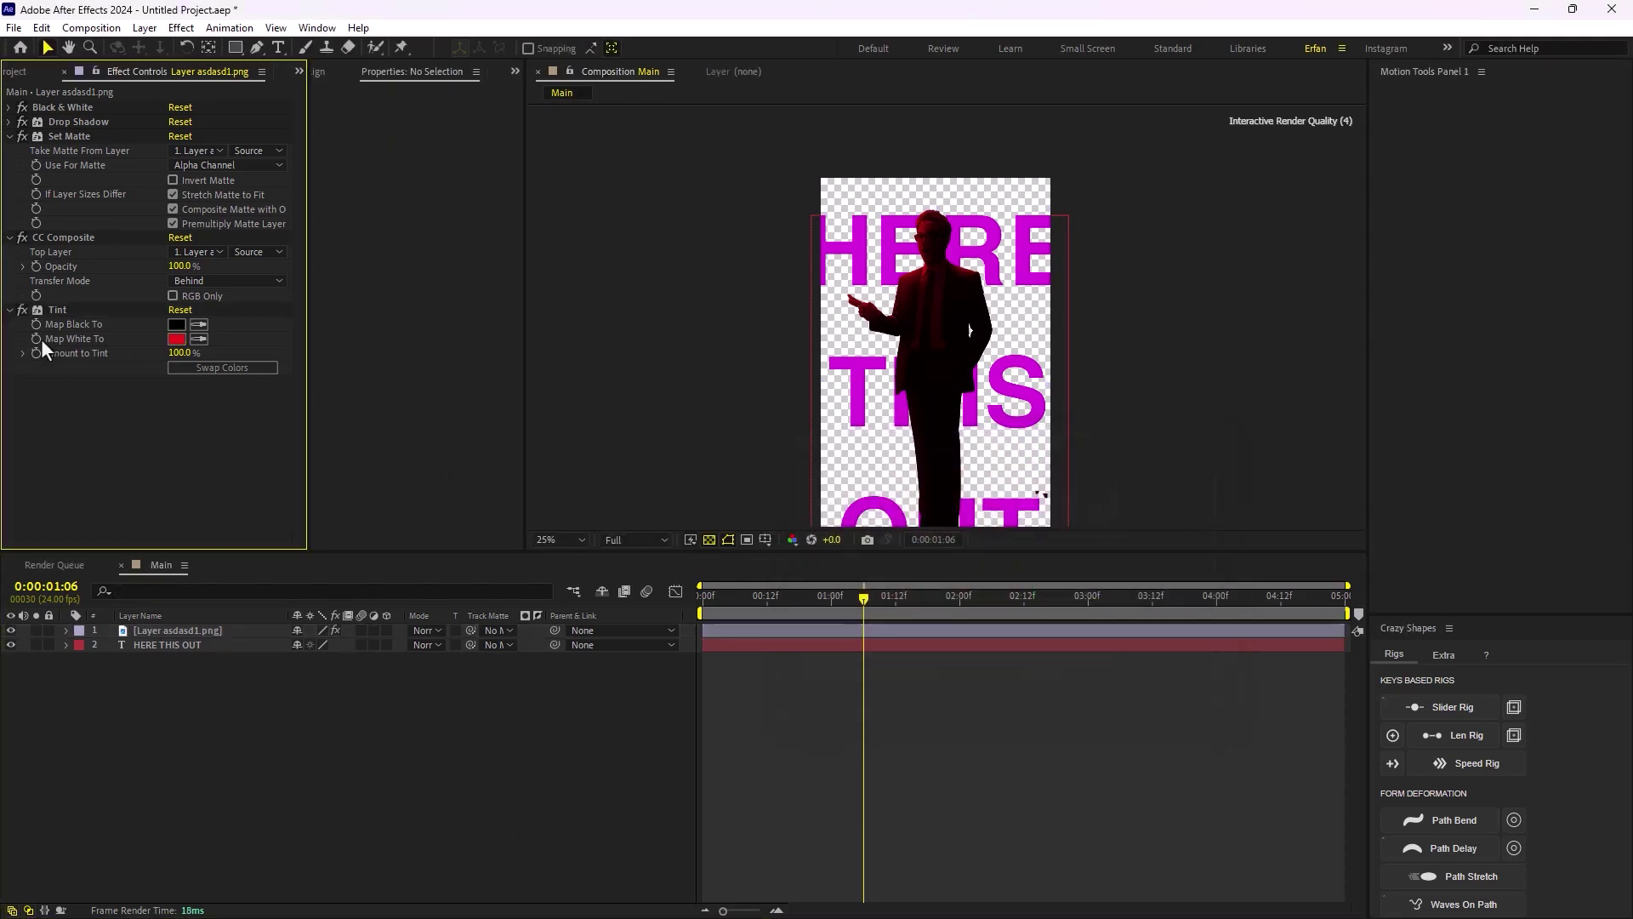
click(9, 310)
click(9, 237)
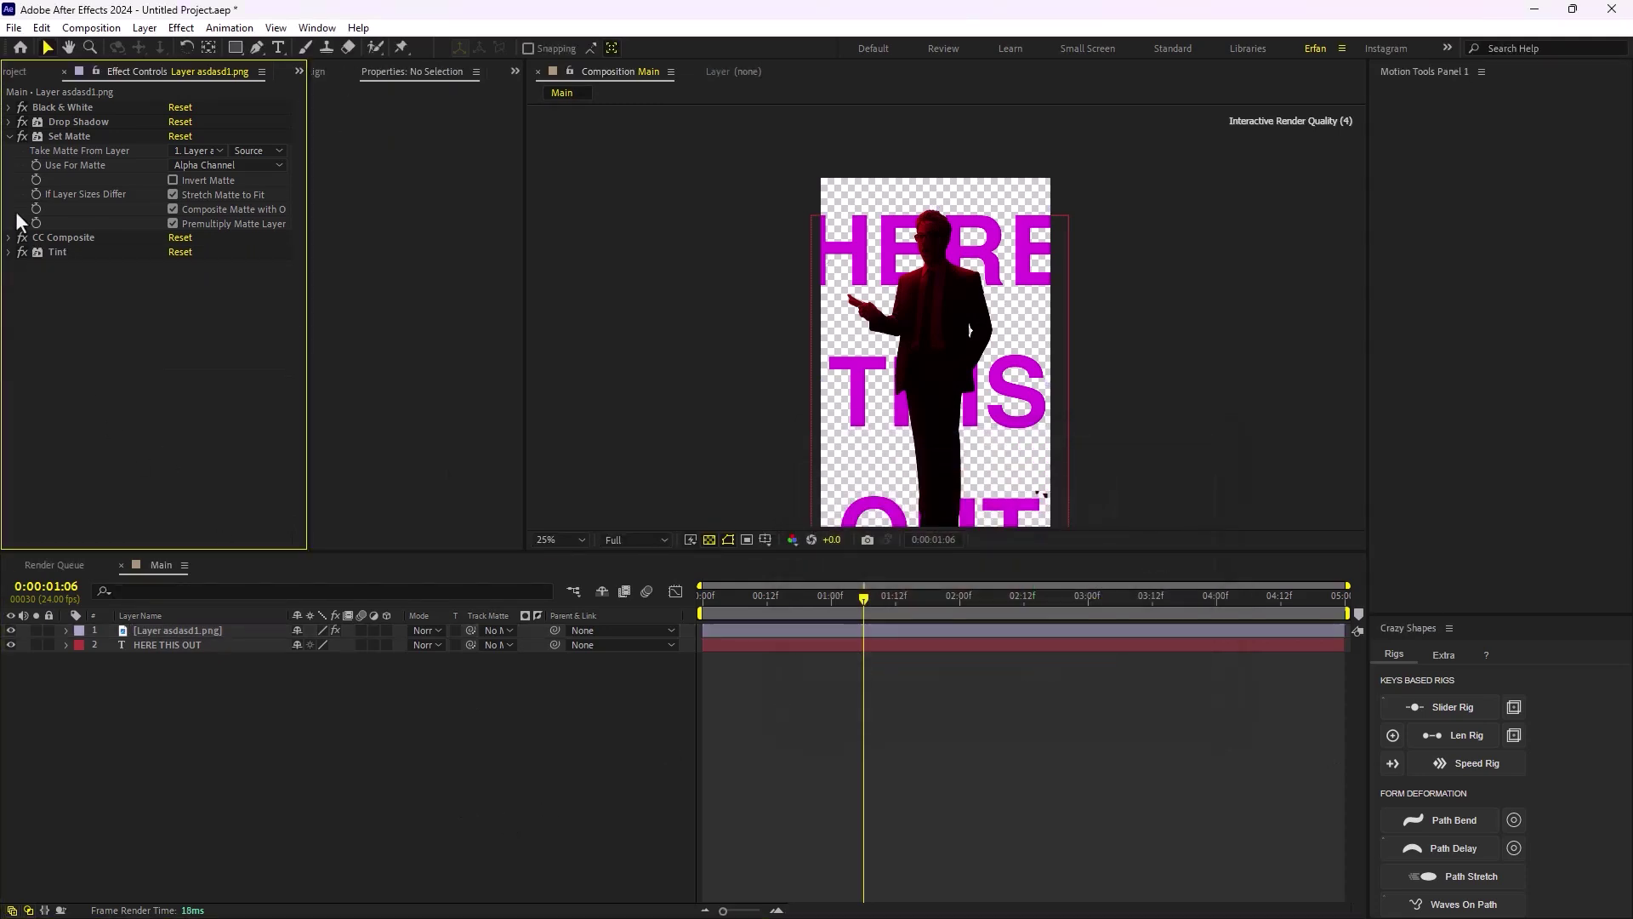
click(9, 136)
click(265, 632)
key(ctrl+space)
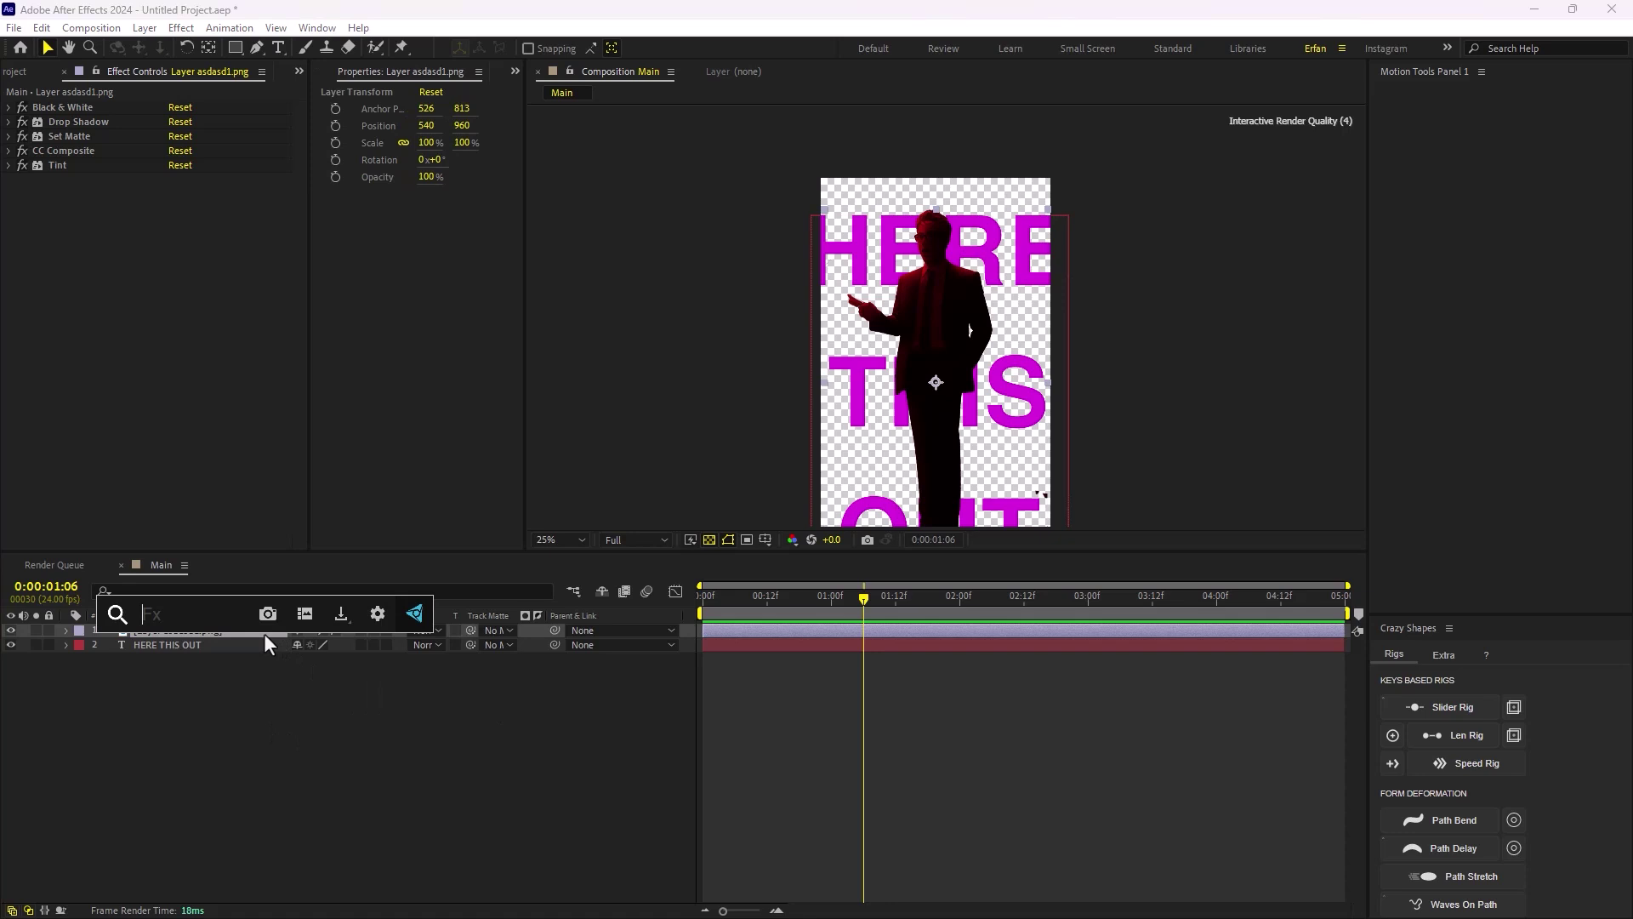
text(edge l)
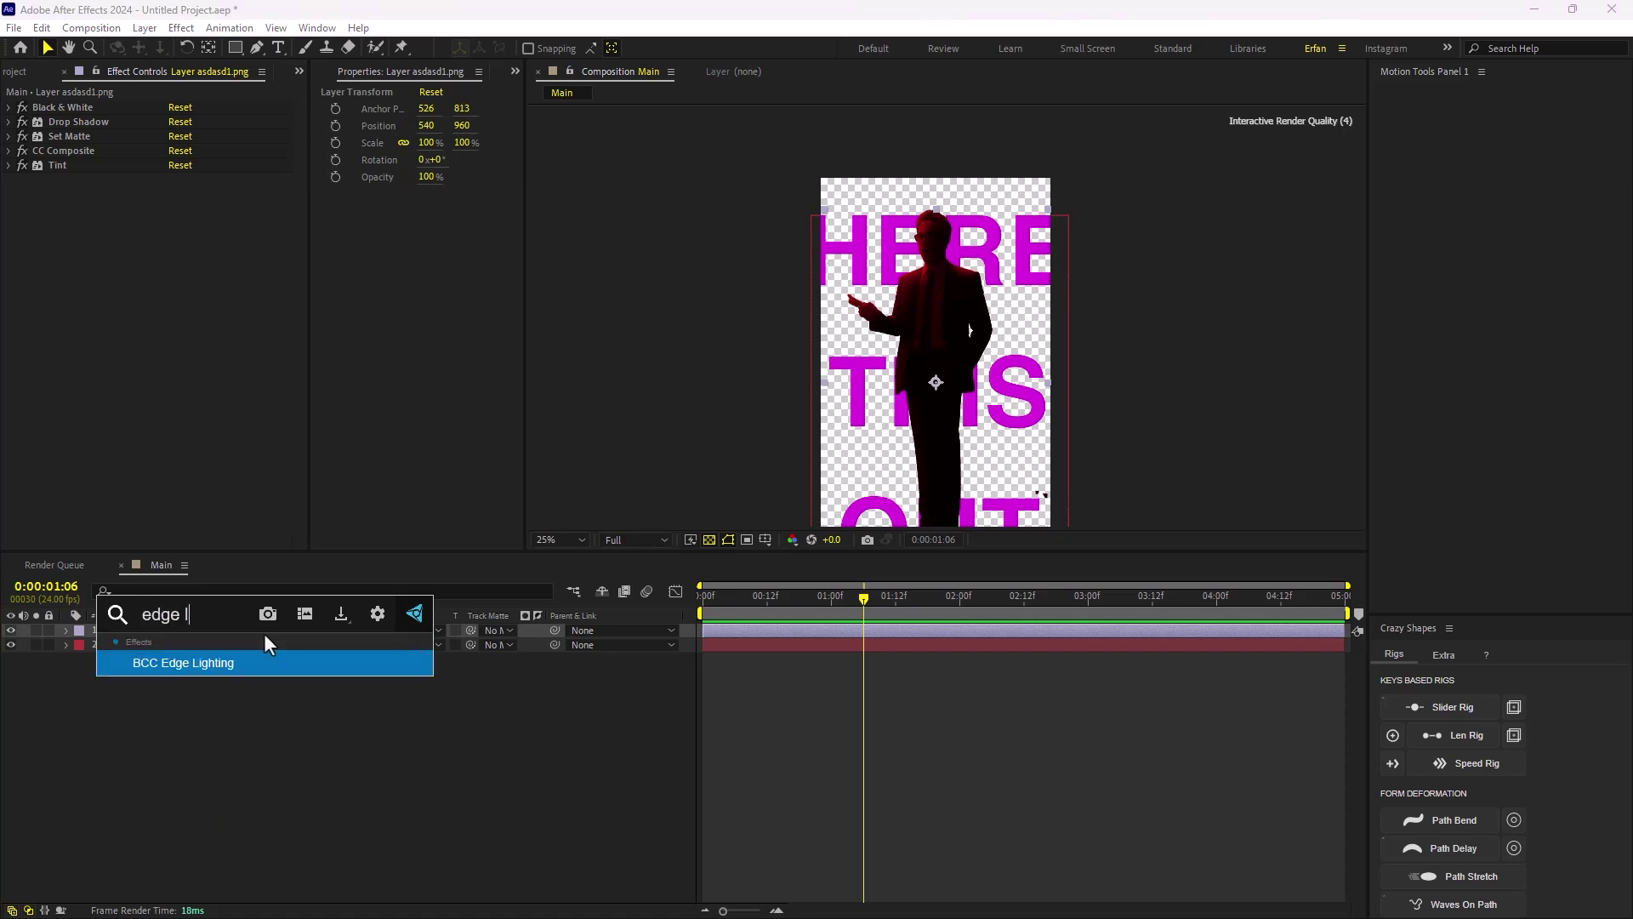
key(Return)
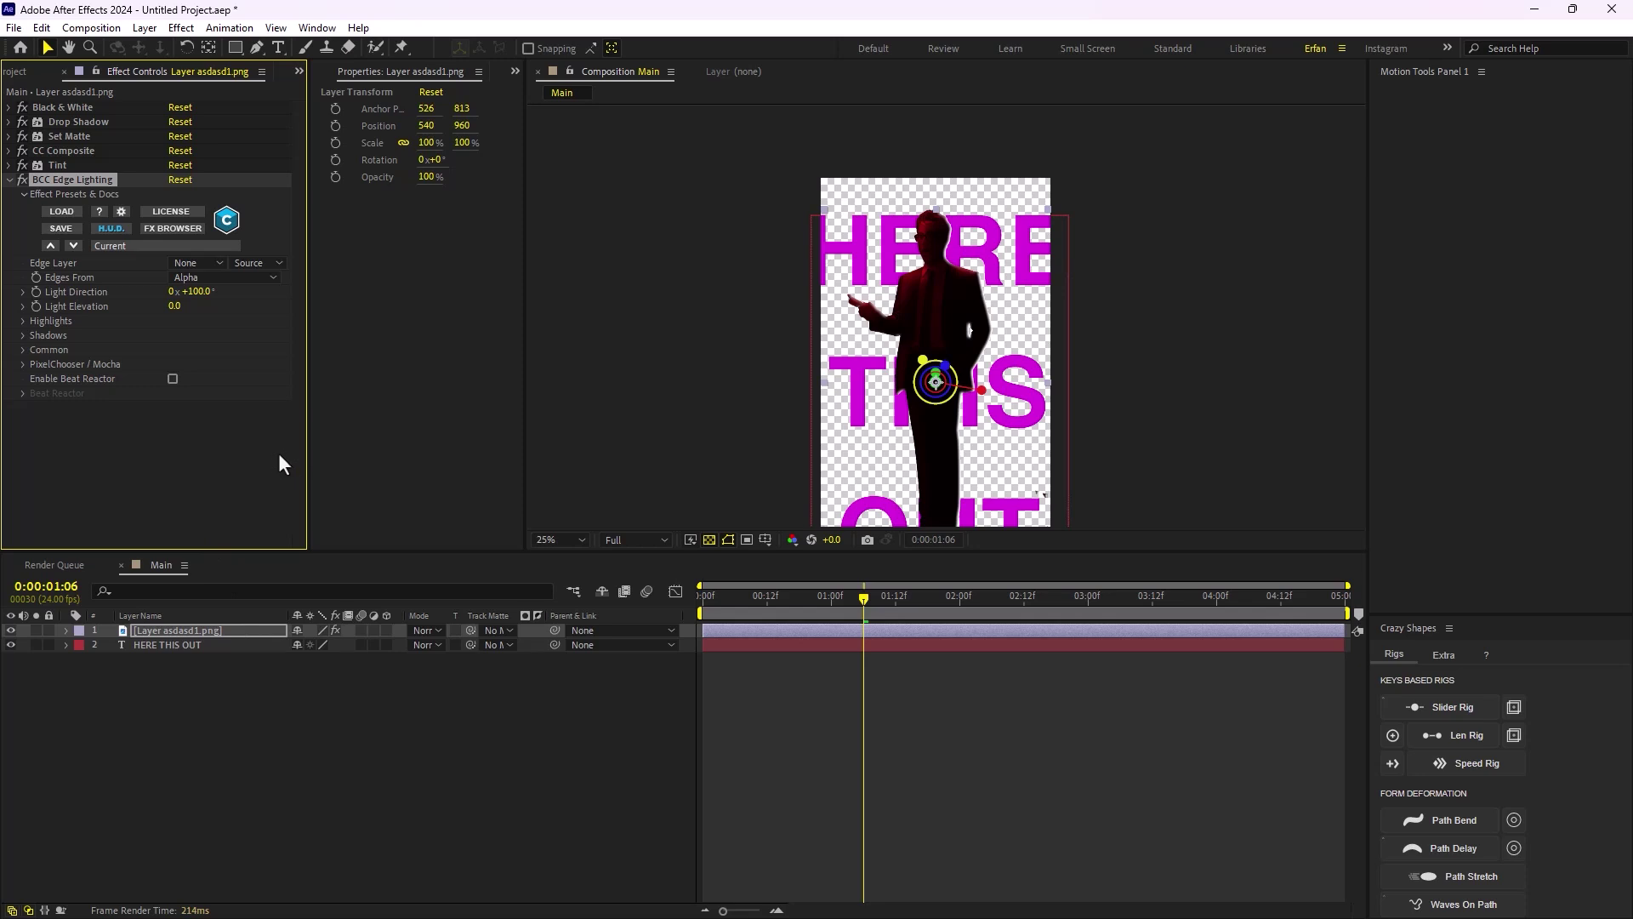
Set the edge lighting's highlight color to red F92130 and its light direction to 277°
click(25, 321)
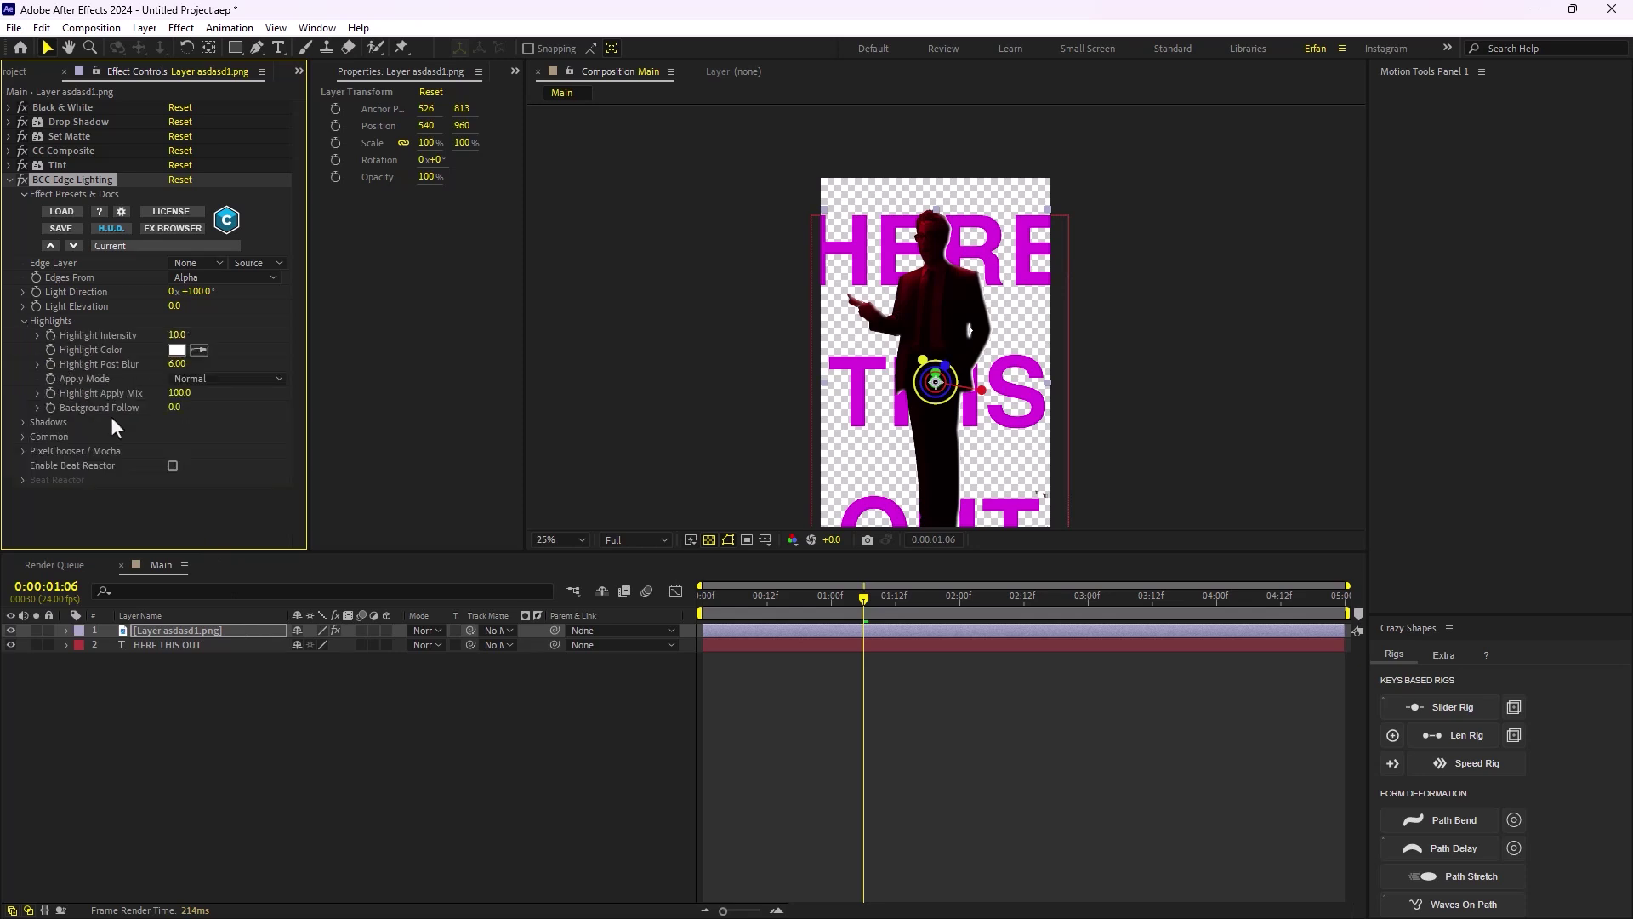
click(175, 350)
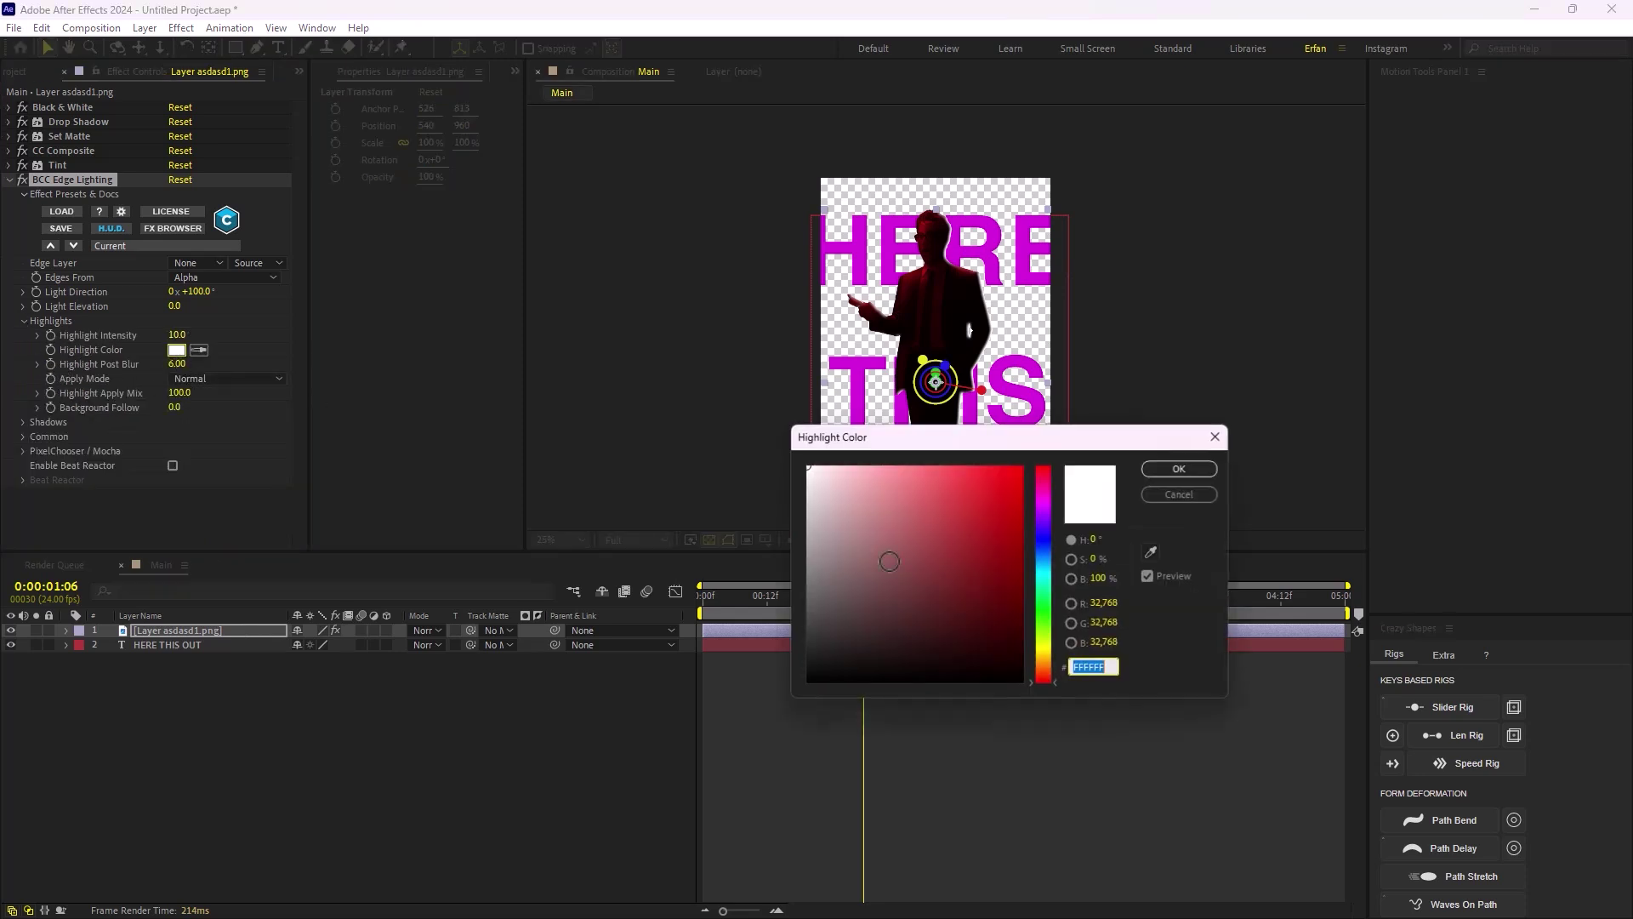
click(1004, 472)
drag(1005, 471, 994, 471)
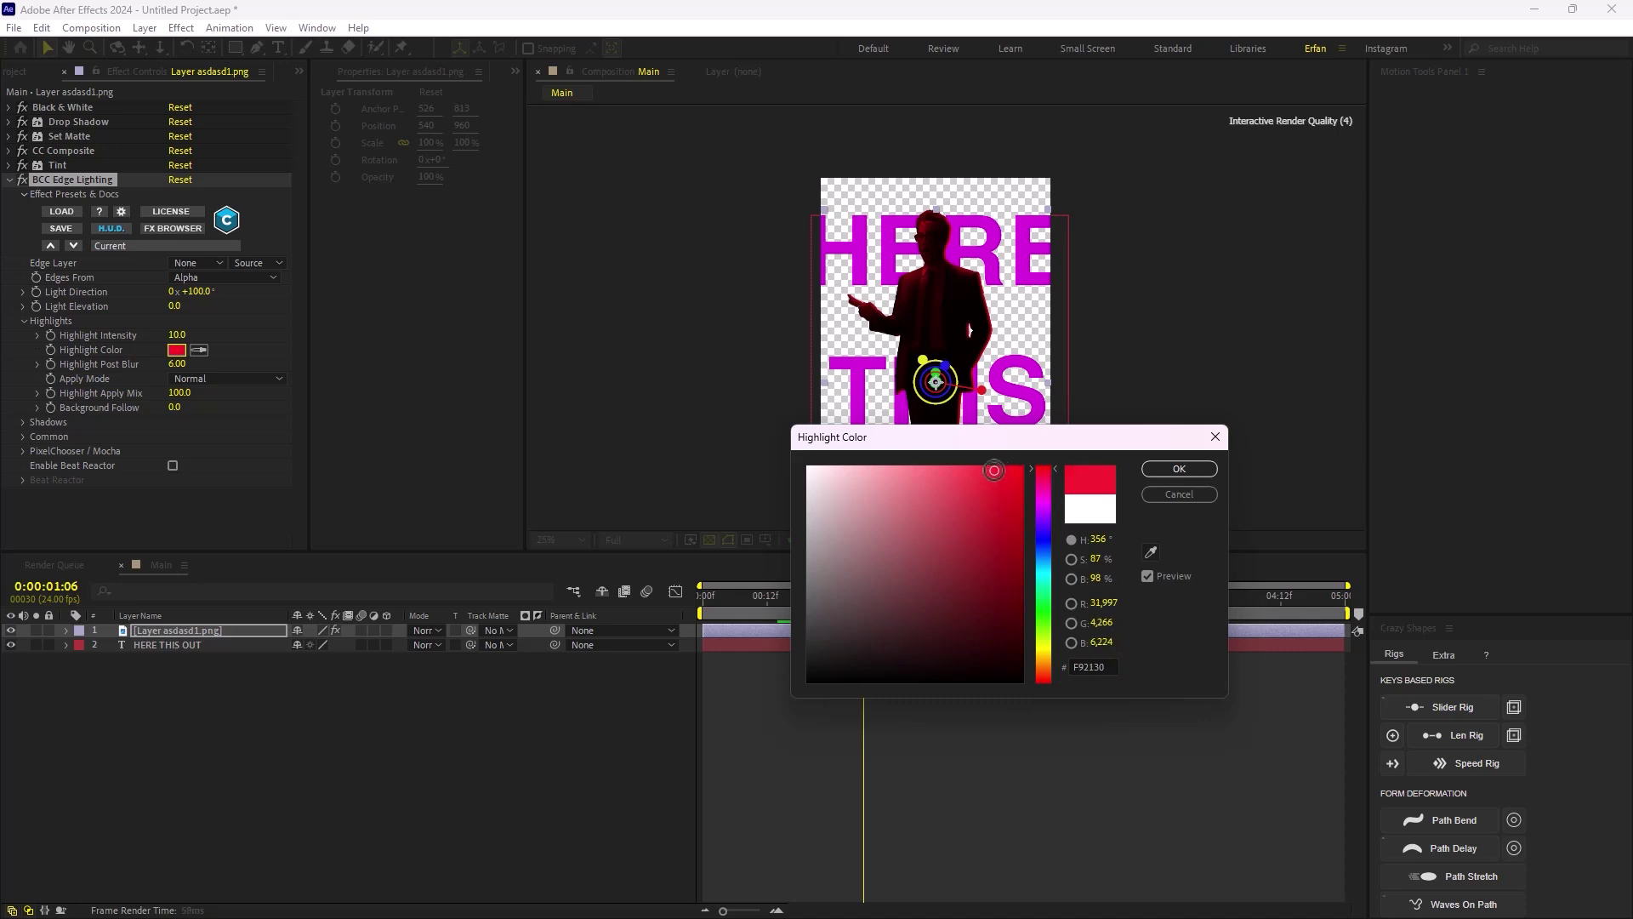
click(1166, 469)
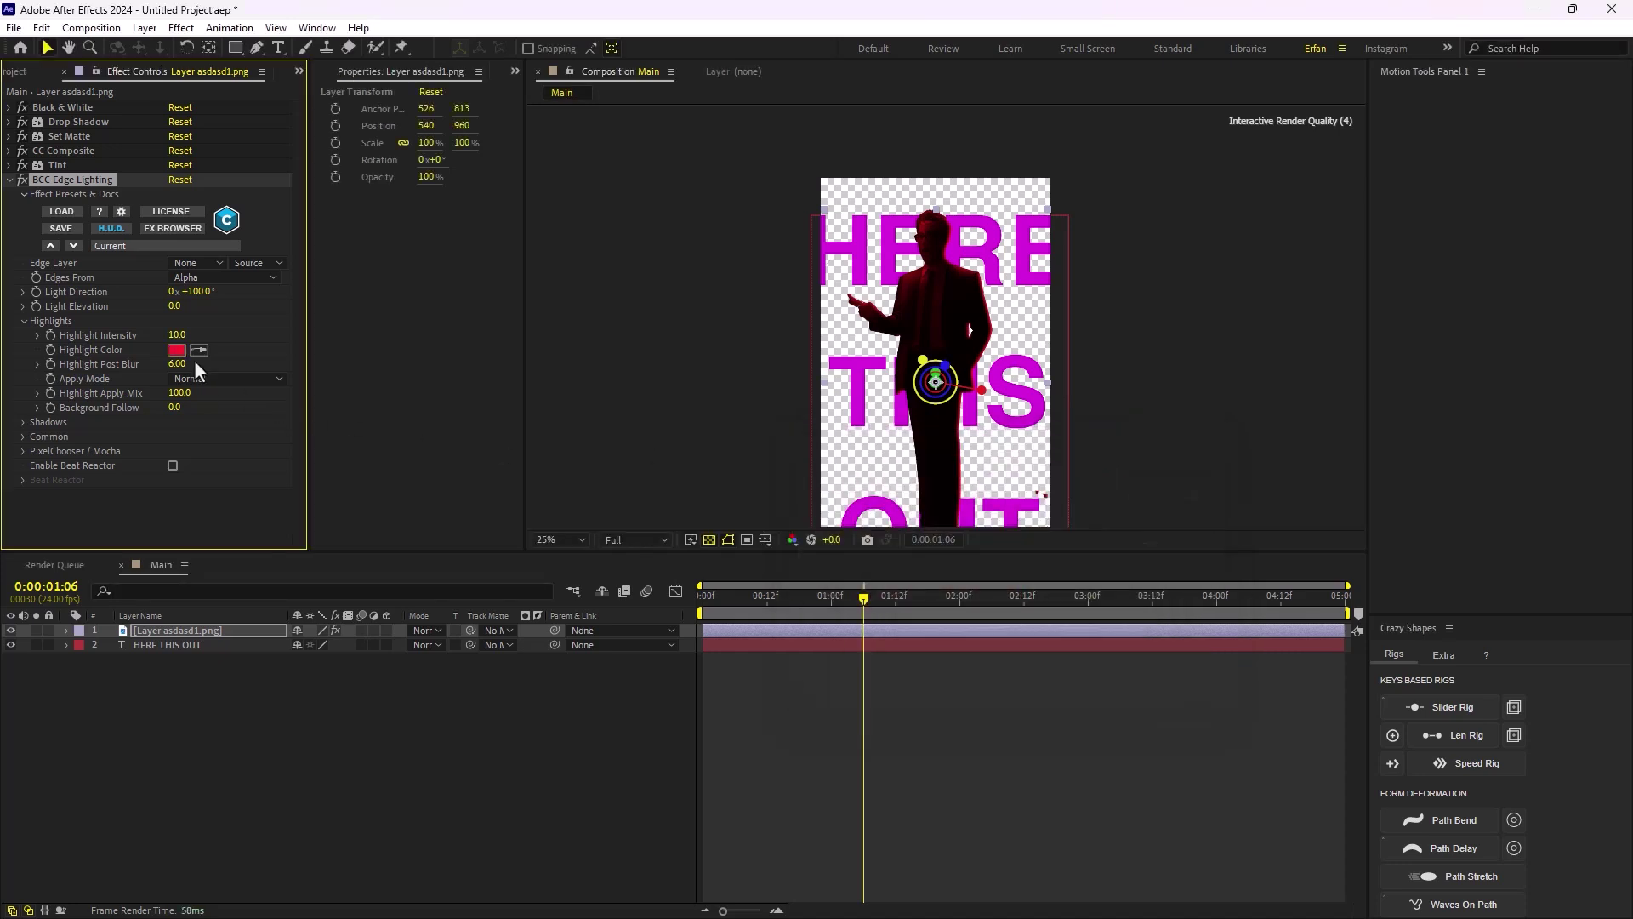
drag(198, 291, 387, 336)
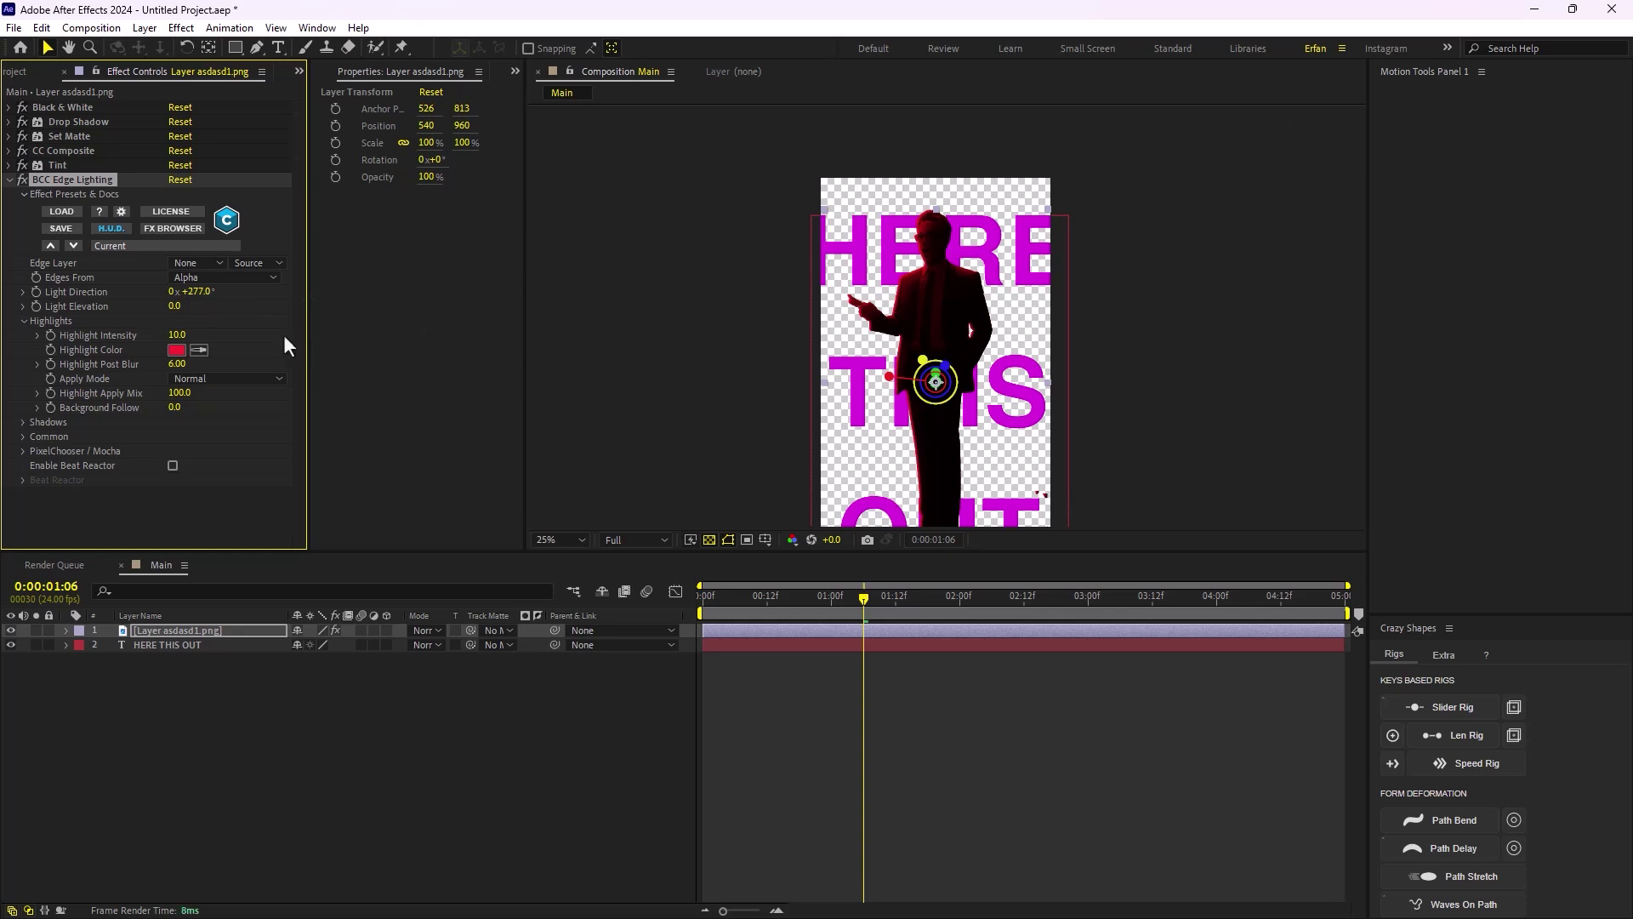
Set the edge lighting's light elevation to 33 and collapse the effect's settings
mouse_move(177, 317)
mouse_down()
mouse_move(227, 315)
mouse_move(209, 318)
mouse_up()
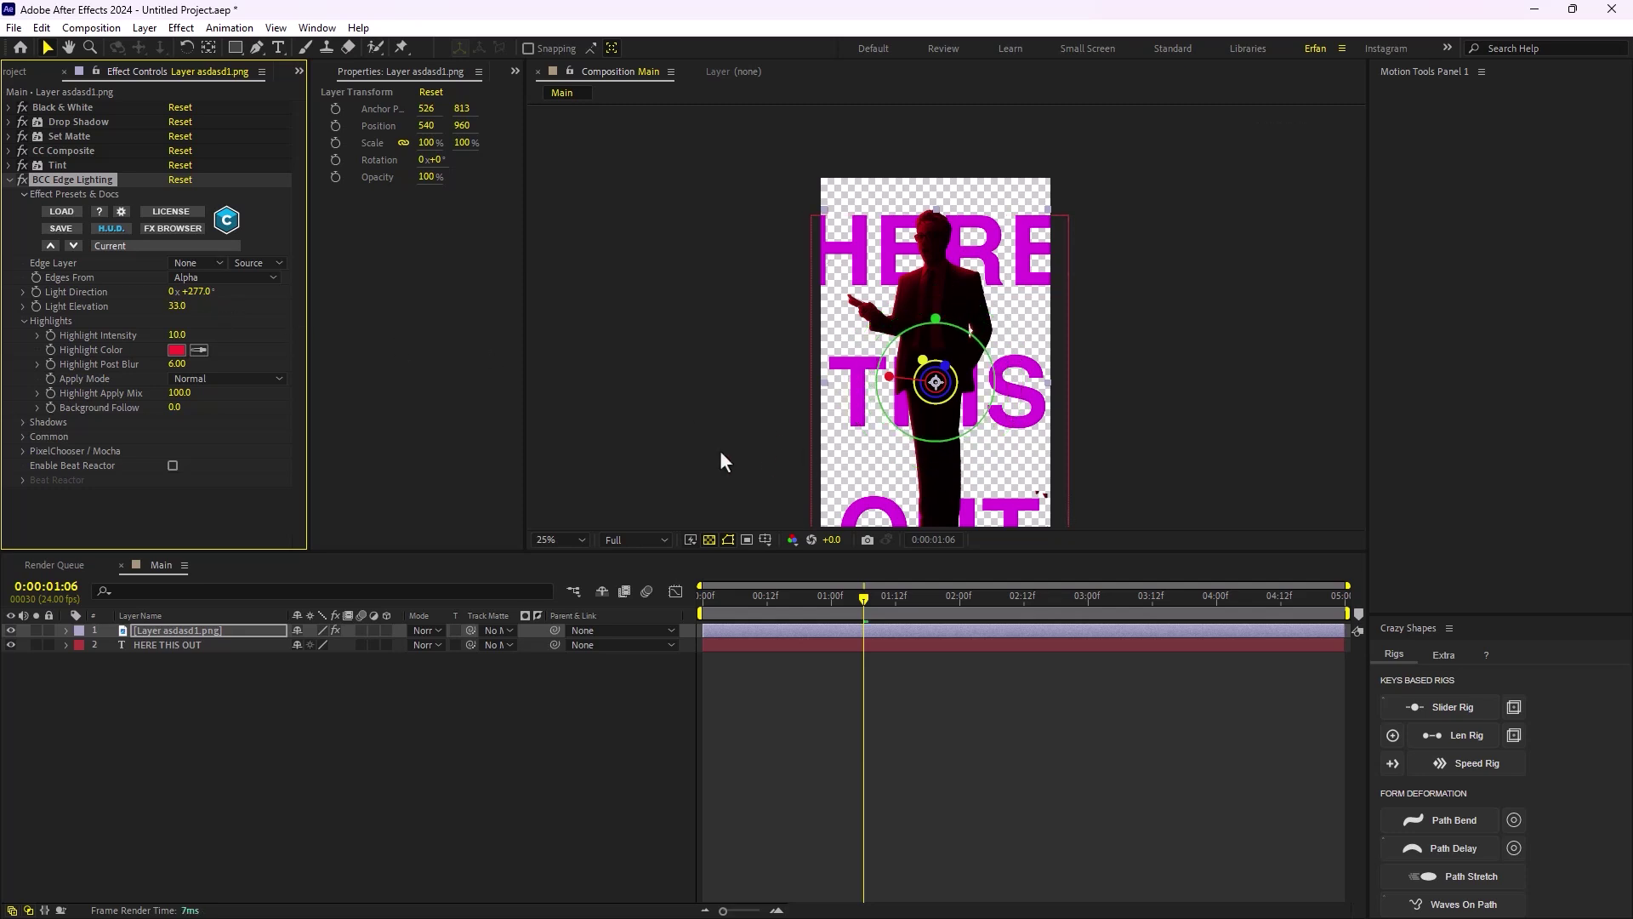
scroll(931, 451, up, 4)
scroll(931, 451, down, 2)
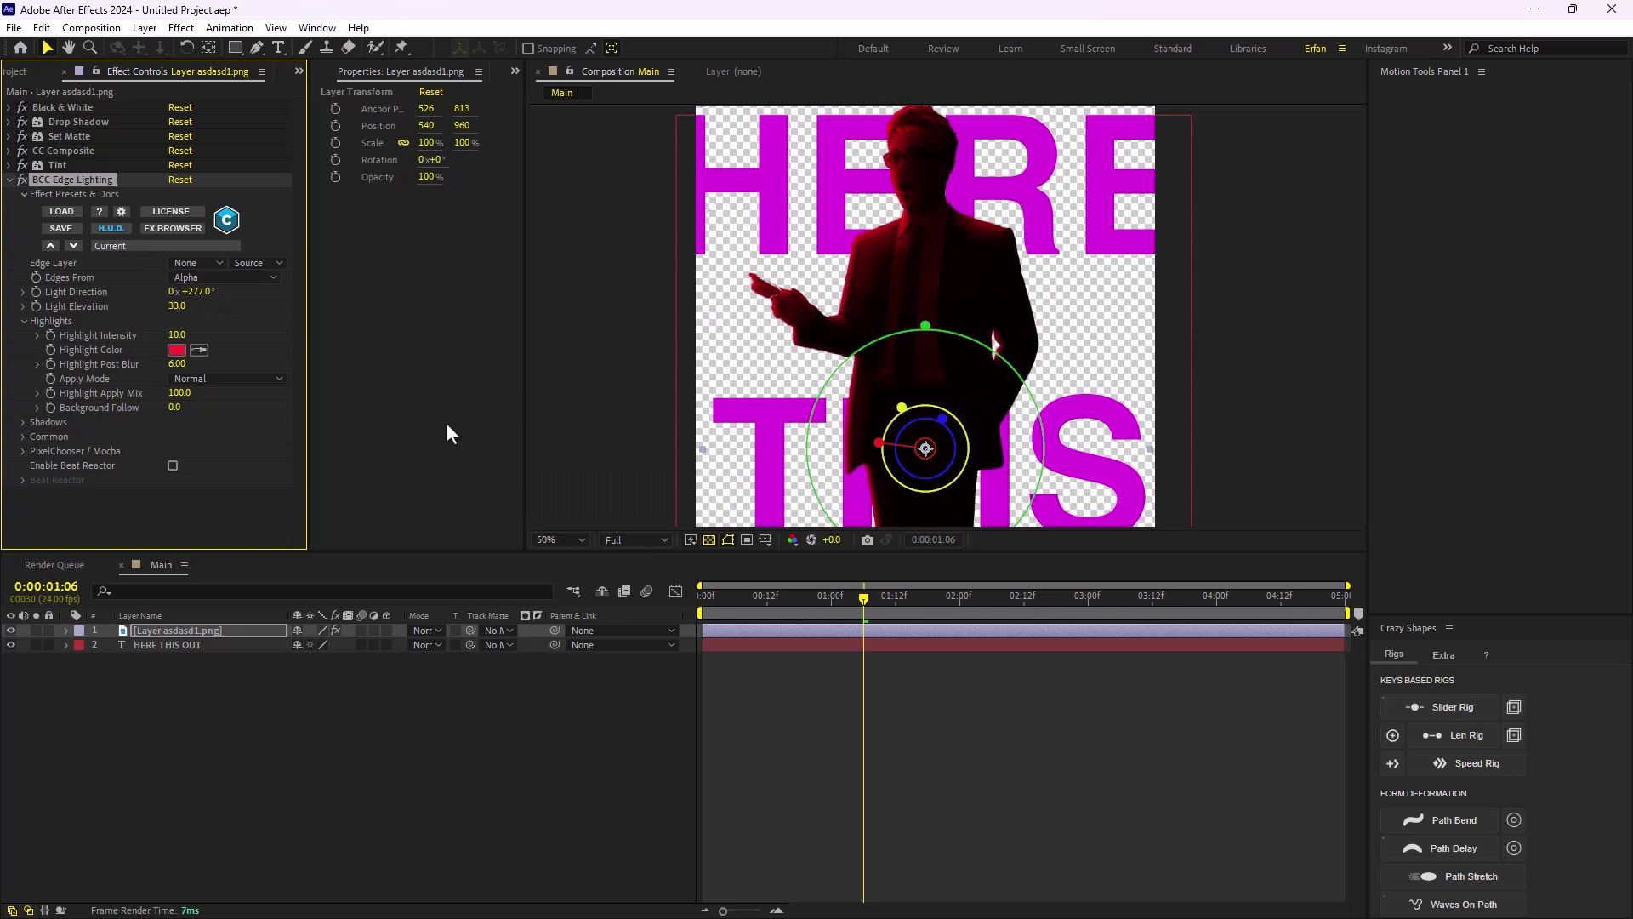
click(9, 179)
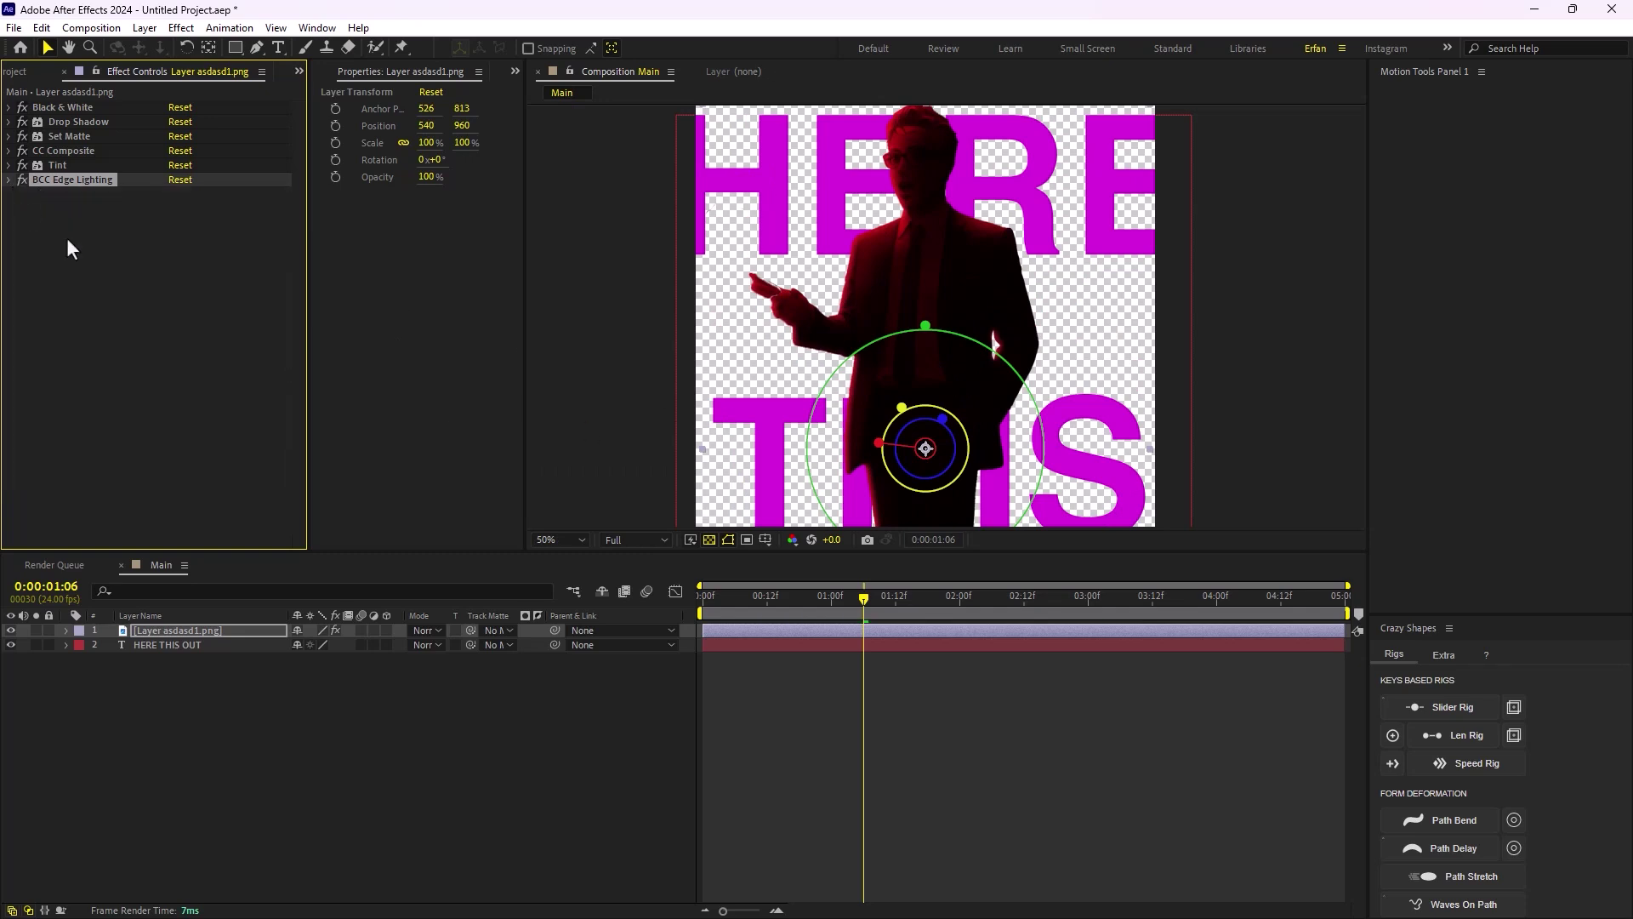
Add an S_WipeDiffuse effect to the man layer and set its Wipe Percent to 100%
key(ctrl+space)
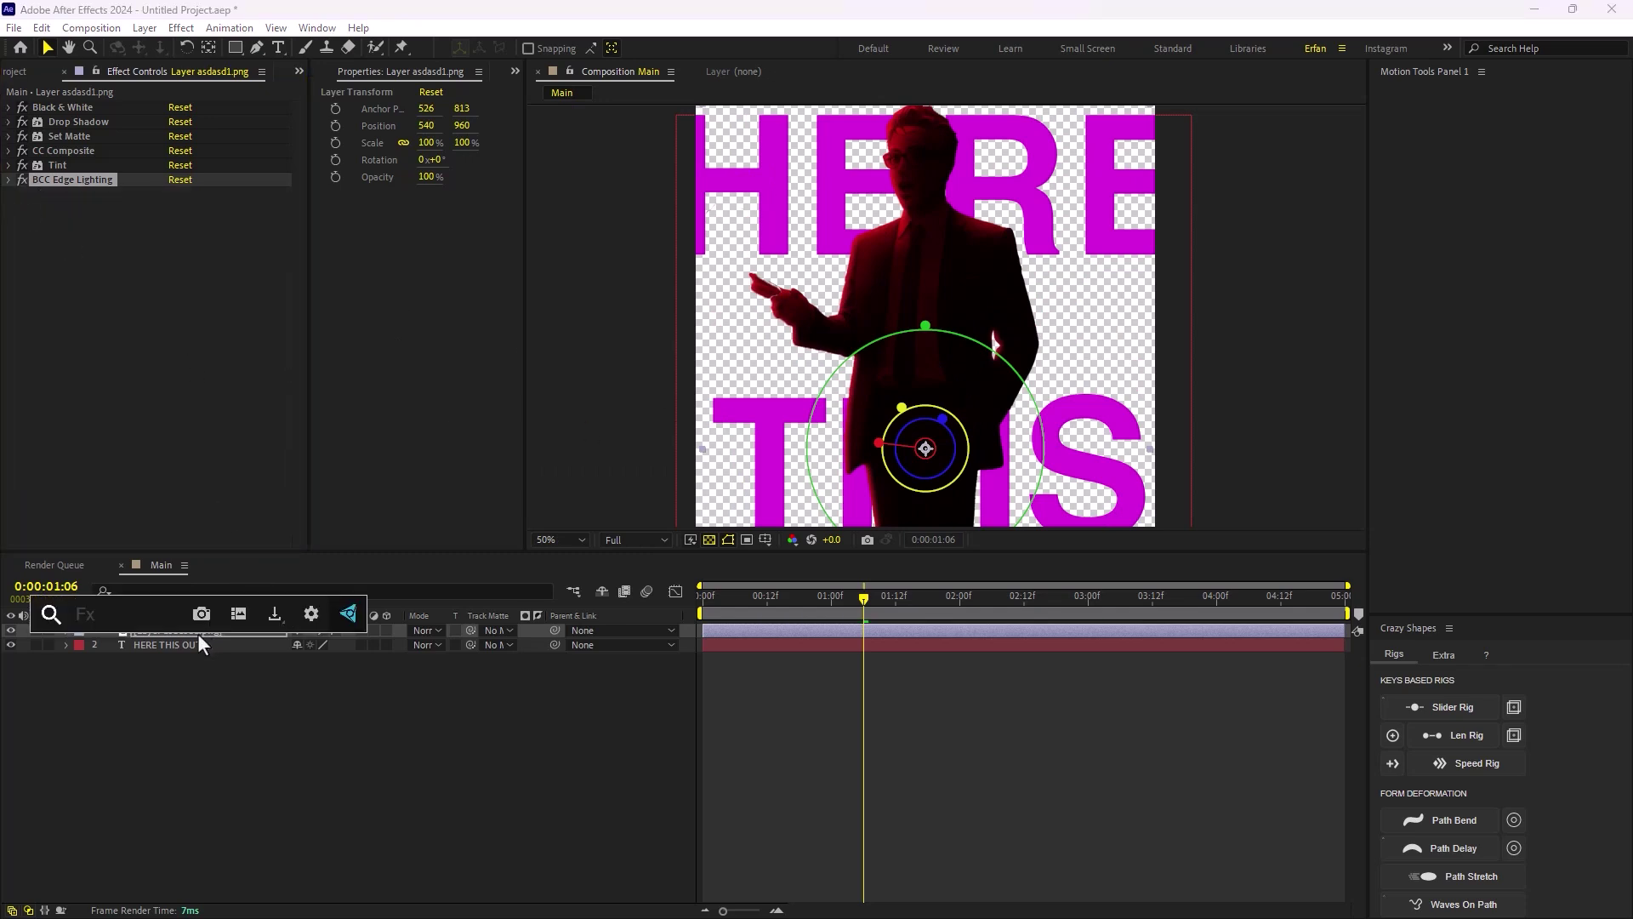
text(wipe)
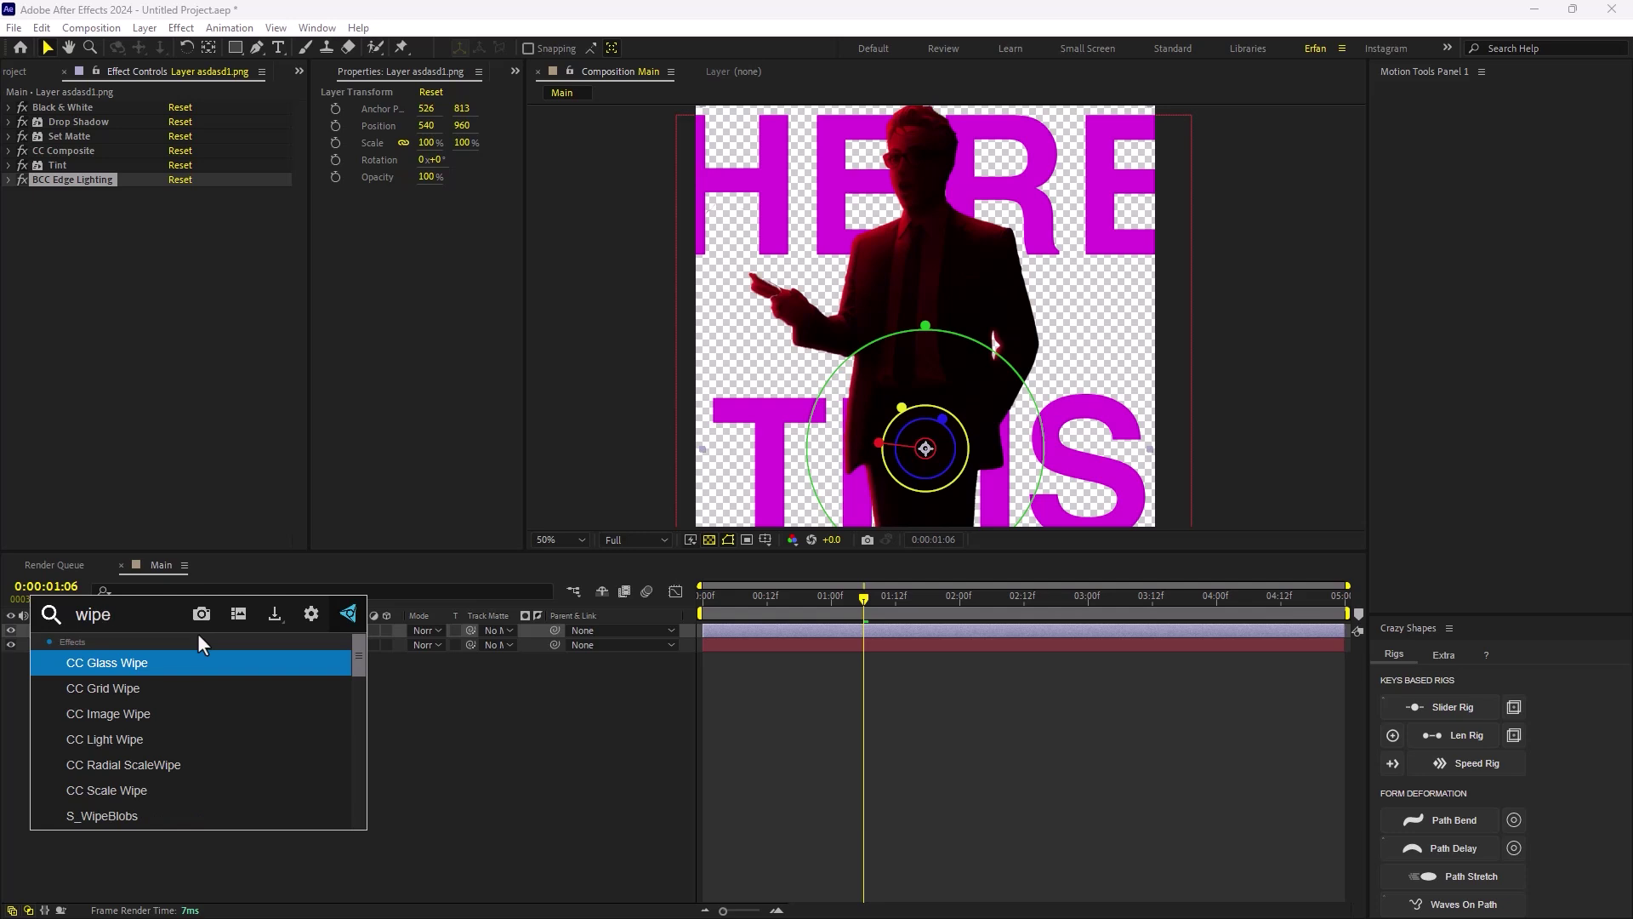
text(d)
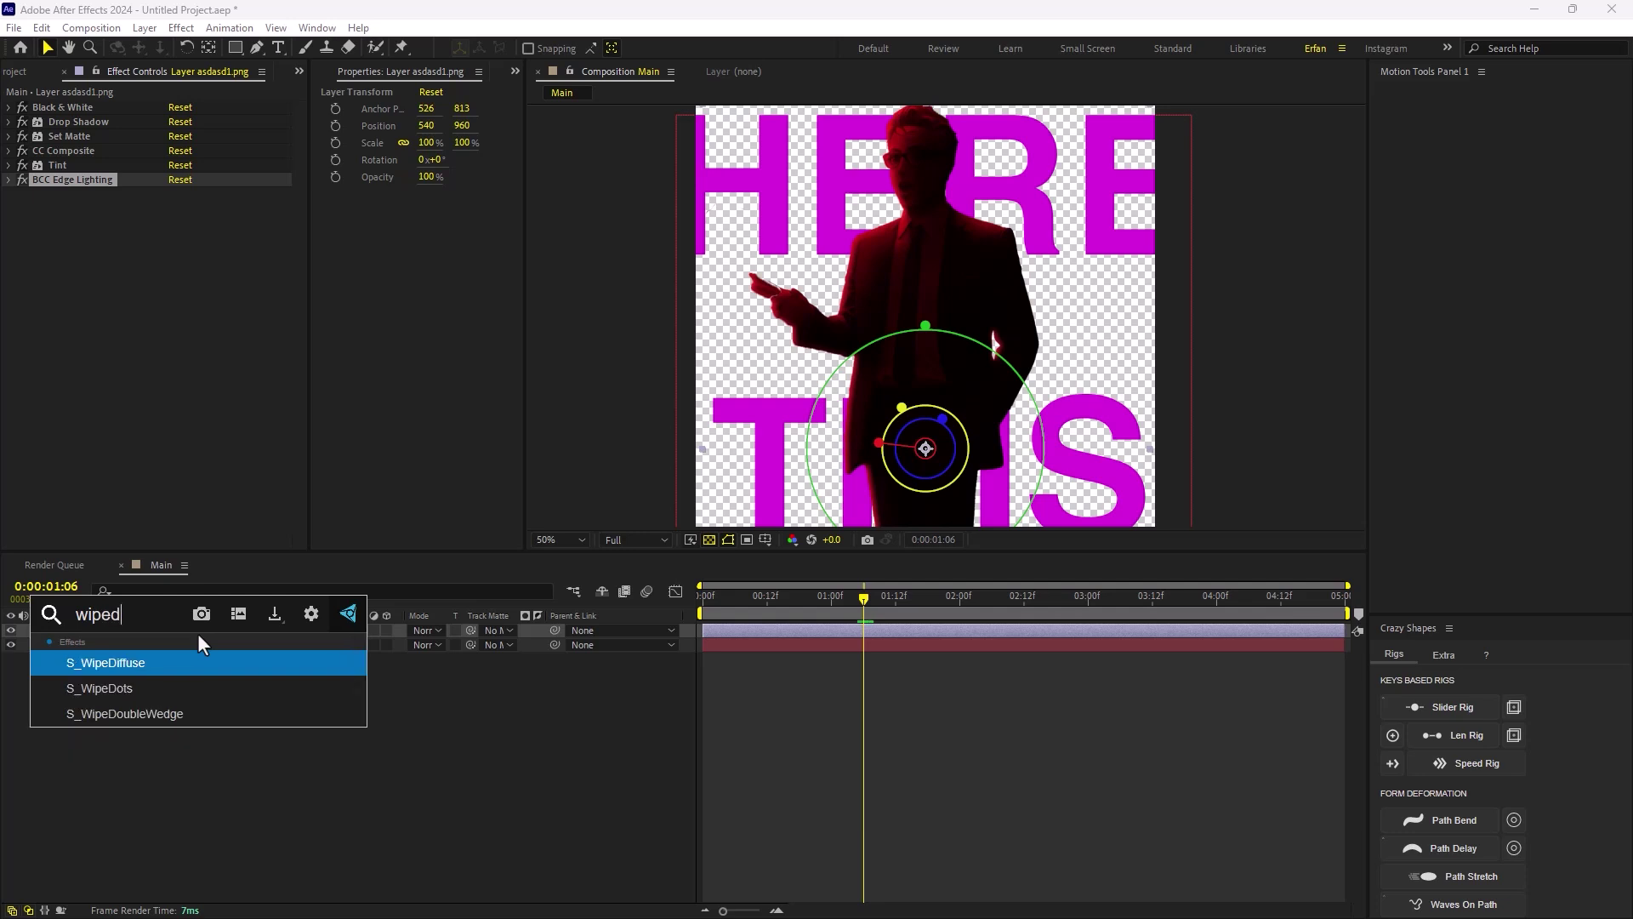
click(97, 665)
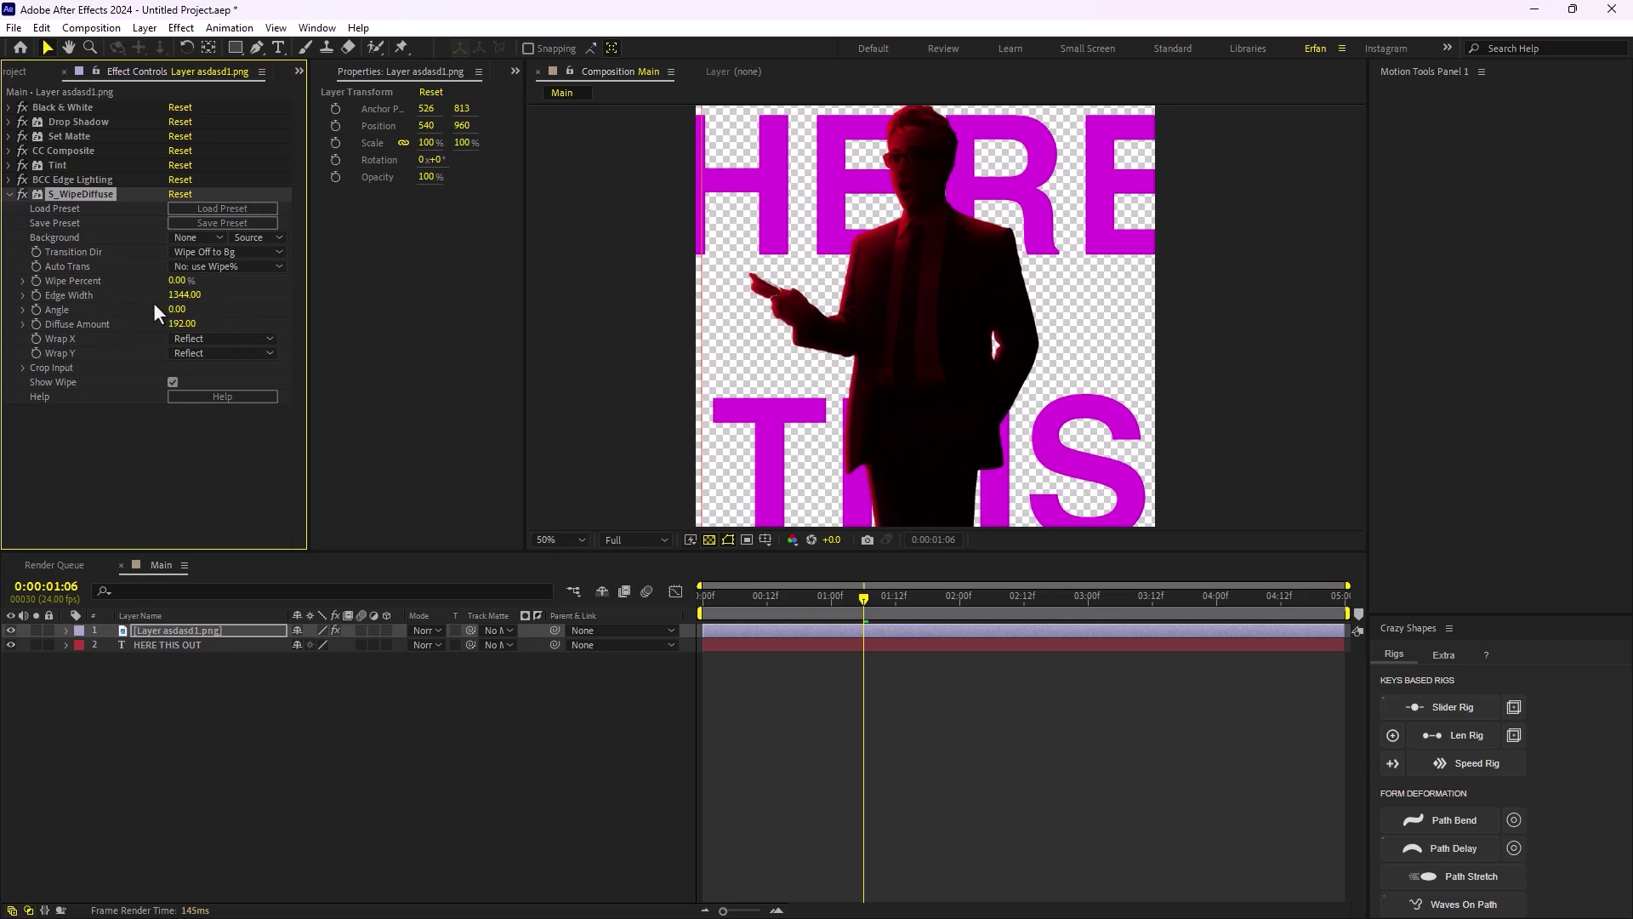
mouse_move(177, 281)
mouse_down()
mouse_move(305, 306)
mouse_move(186, 289)
mouse_up()
click(182, 282)
text(100)
key(Return)
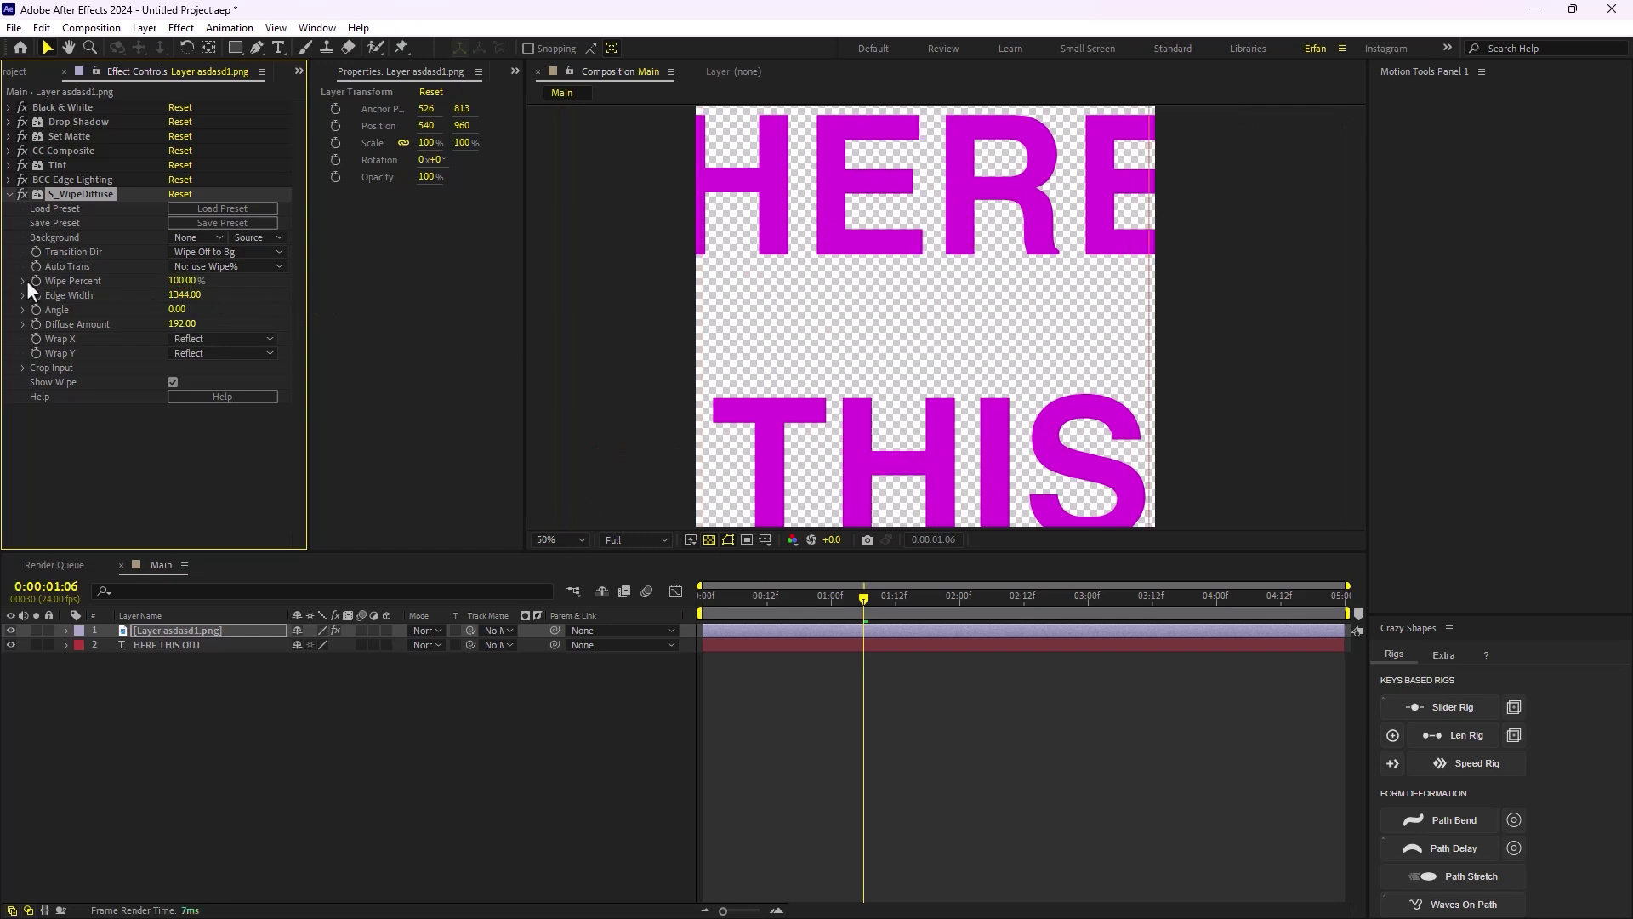
Keyframe the man layer's Wipe Percent at 100% on the first frame and 0% at 0:00:01:00
key(u)
drag(865, 658, 703, 658)
drag(855, 595, 830, 631)
click(174, 283)
text(0)
key(Return)
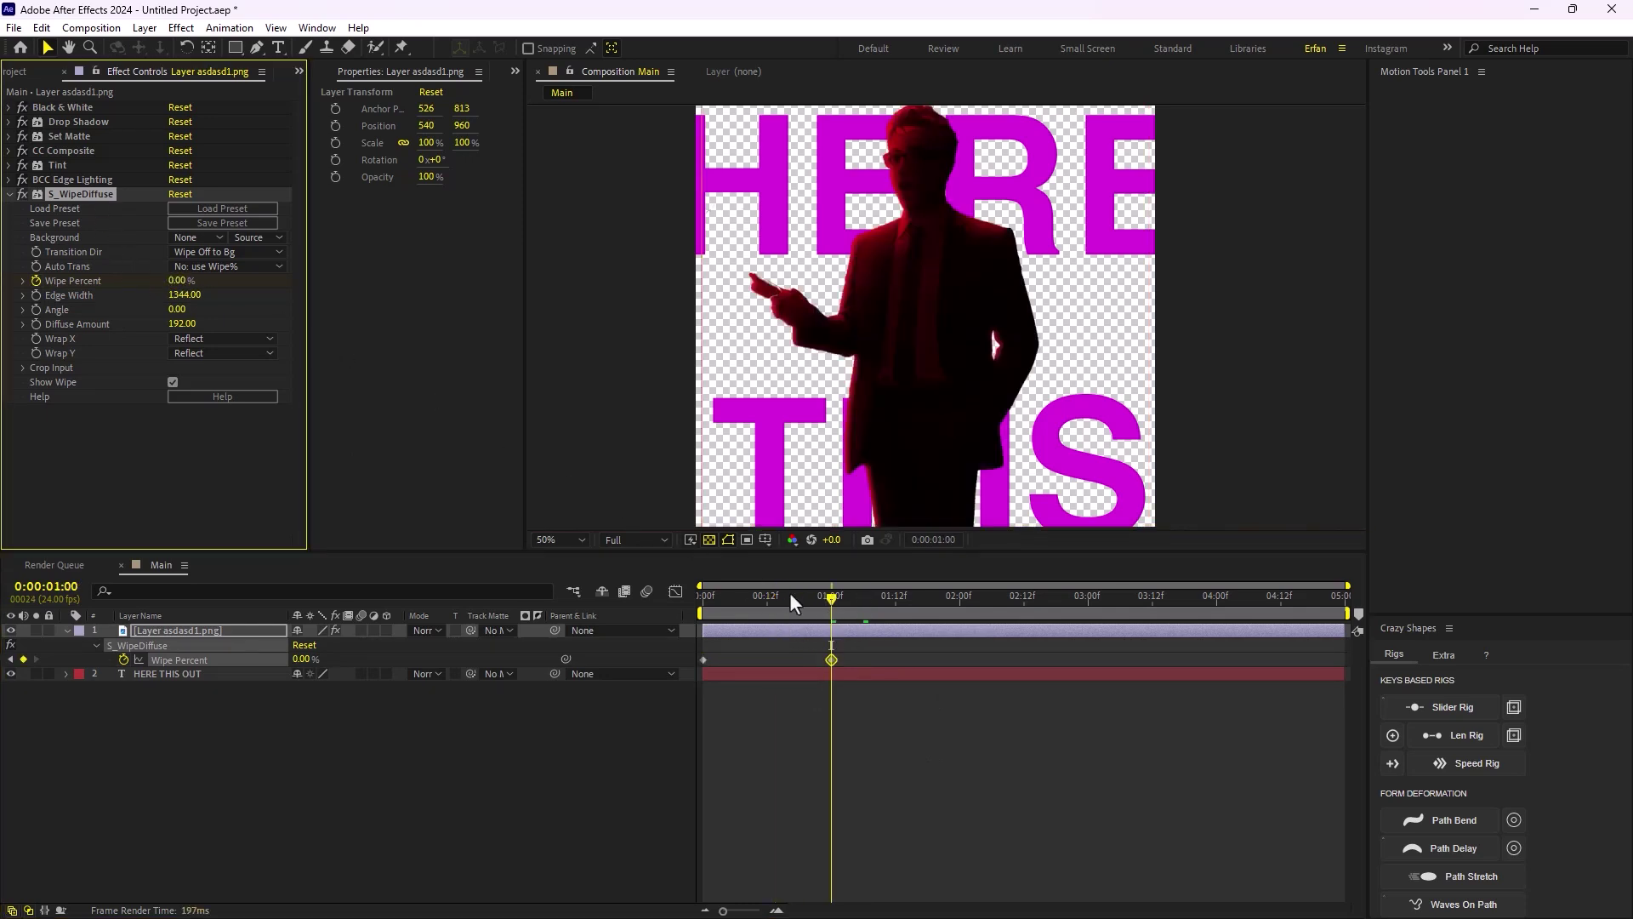
Preview the man's diffuse wipe from the first frame and collapse the layer's properties
drag(789, 592, 716, 614)
key(space)
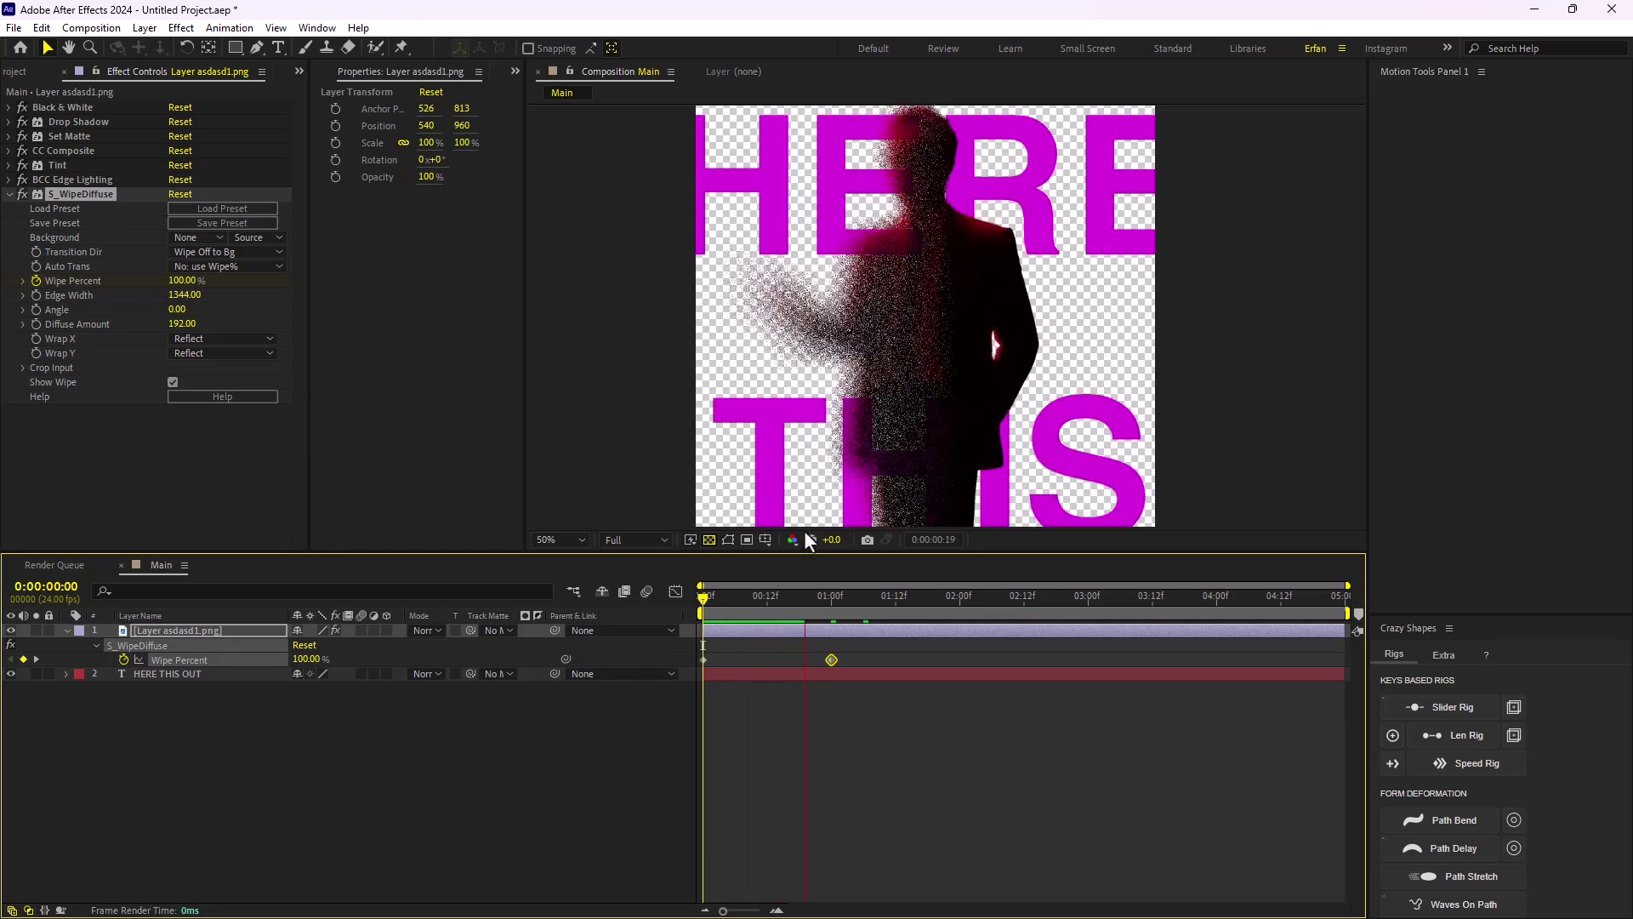
key(comma)
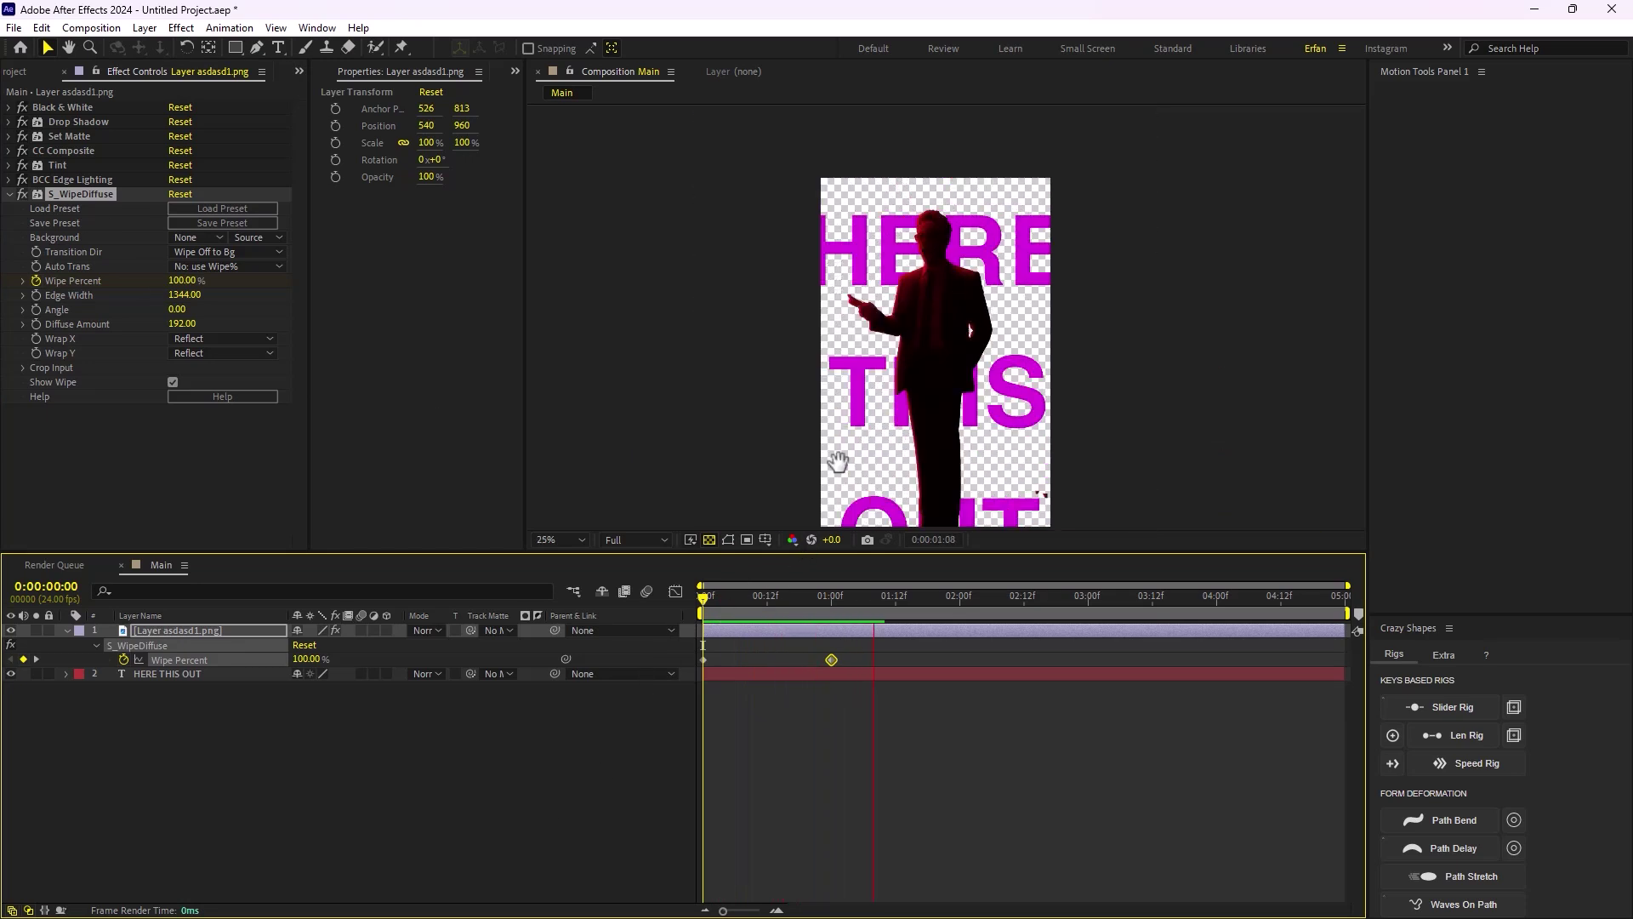
click(214, 781)
click(66, 630)
Create a black 1080 x 1920 solid and send it to the bottom of the layer stack
right_click(171, 732)
key(Escape)
key(ctrl+y)
key(Return)
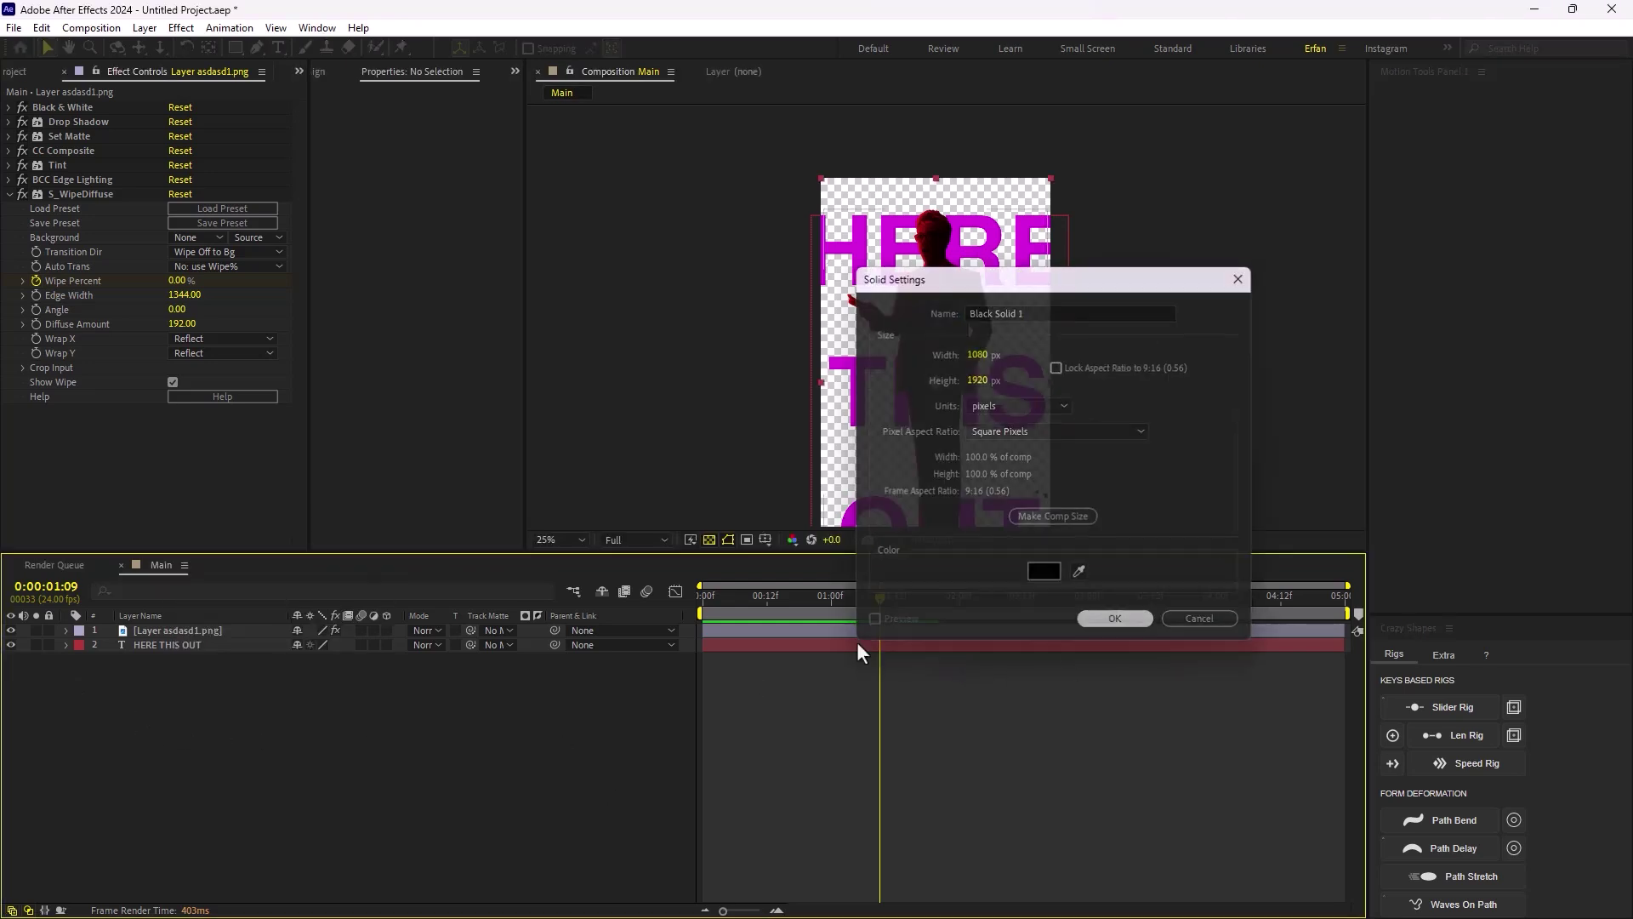
key(ctrl+shift+bracketleft)
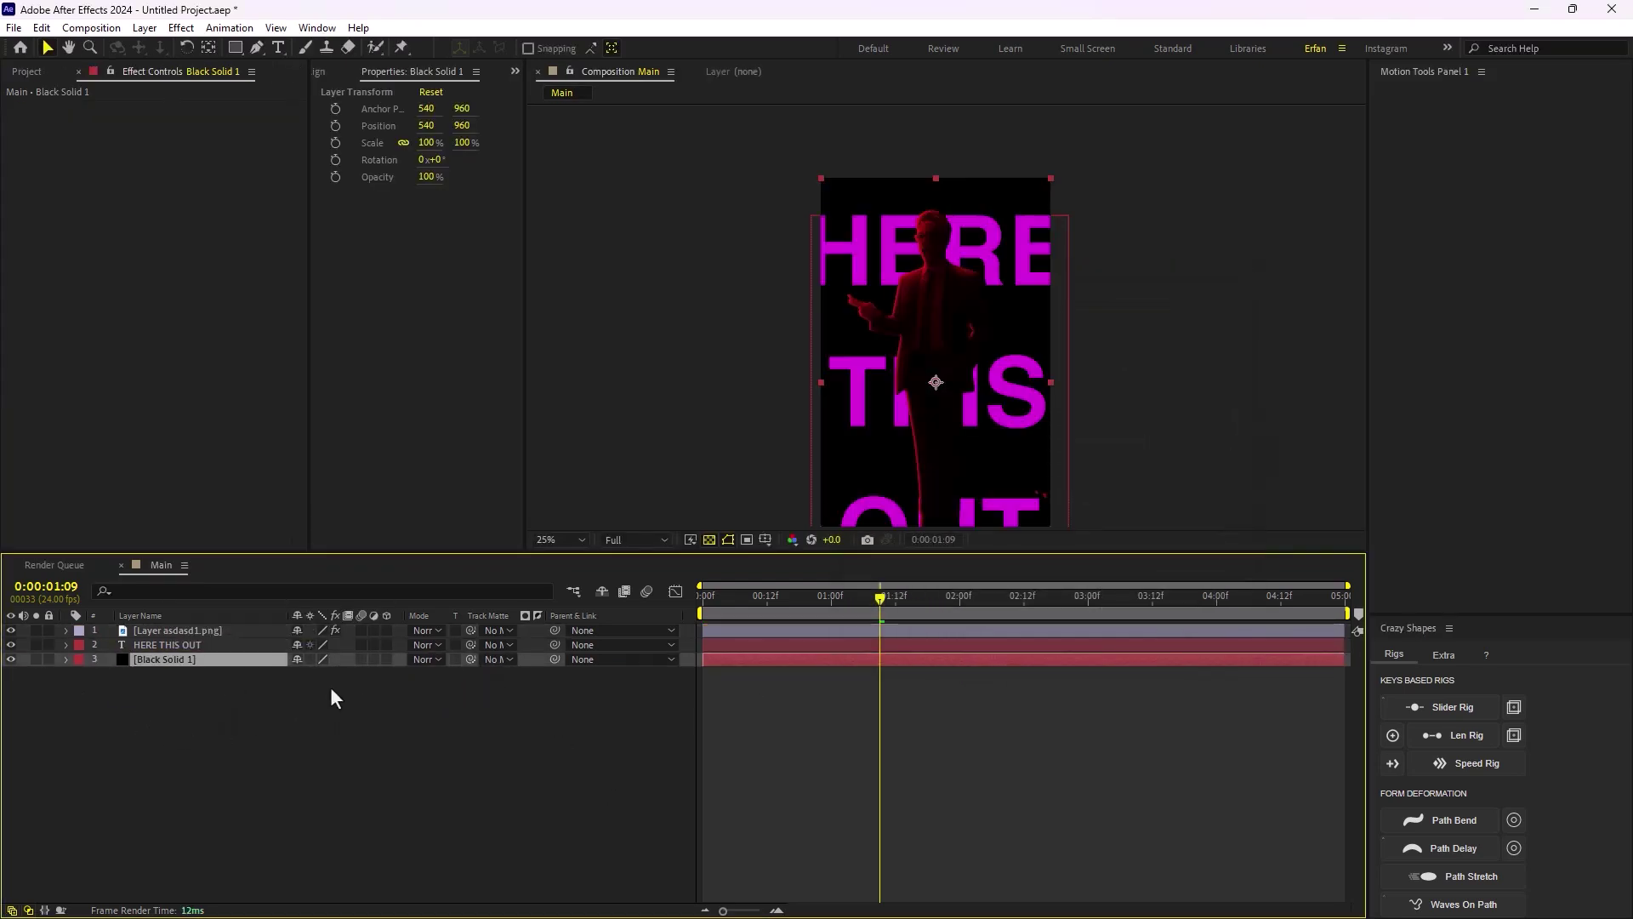
Add a Gradient Ramp to the black solid, starting at -140, 24 and ending at 1300, 2032
key(ctrl+space)
text(grad)
key(Return)
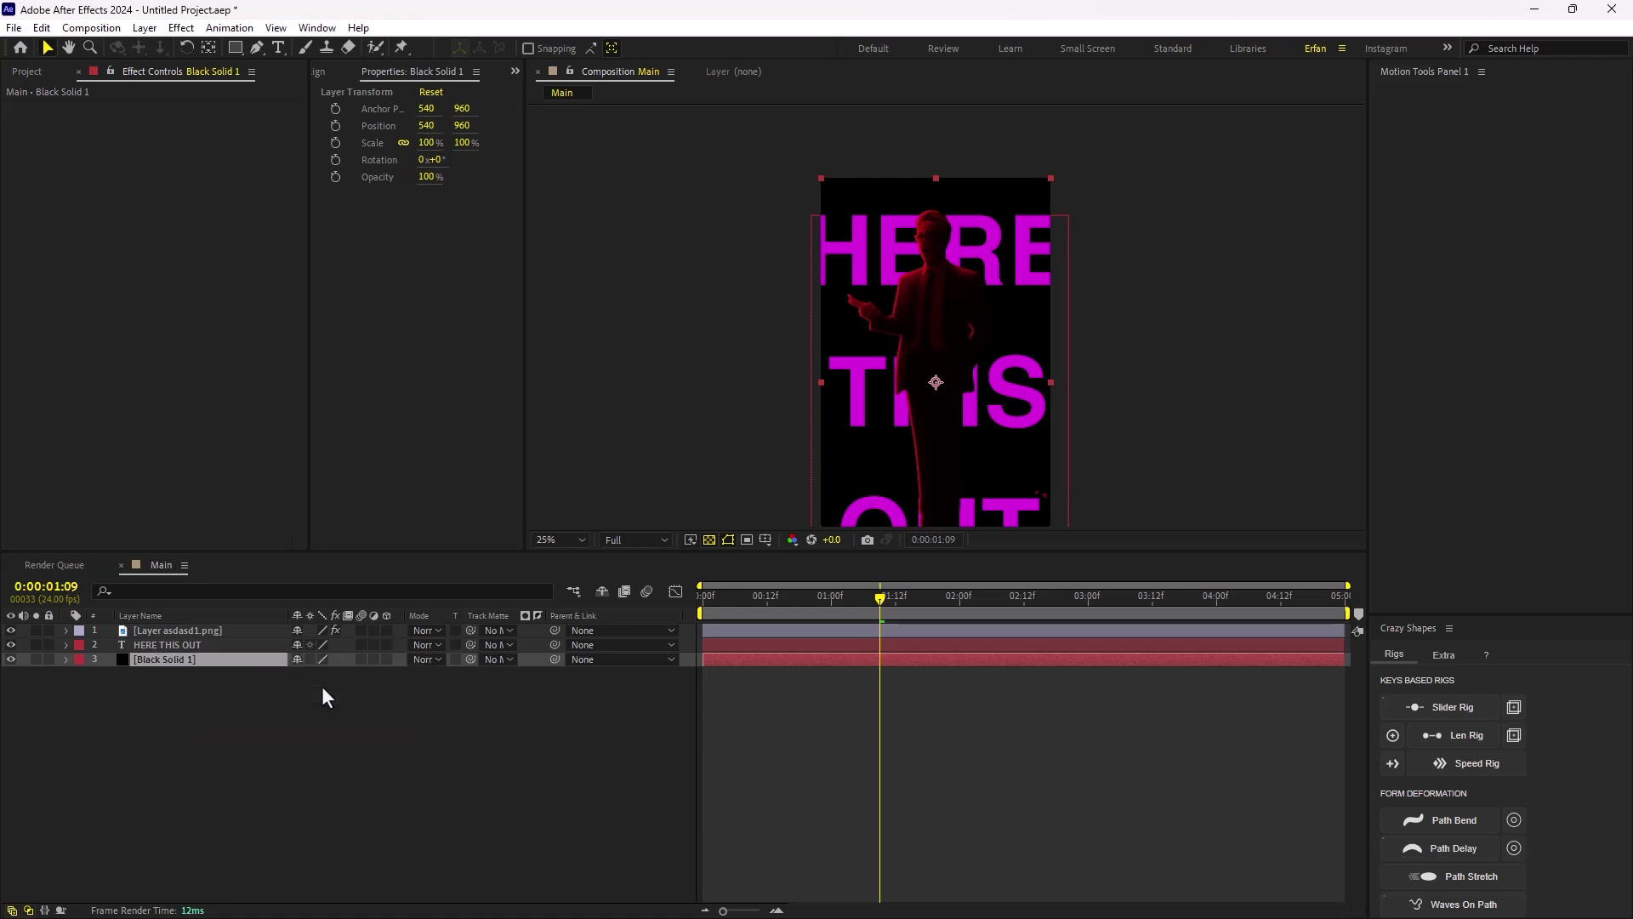
key(comma)
drag(941, 246, 868, 249)
drag(939, 452, 1025, 464)
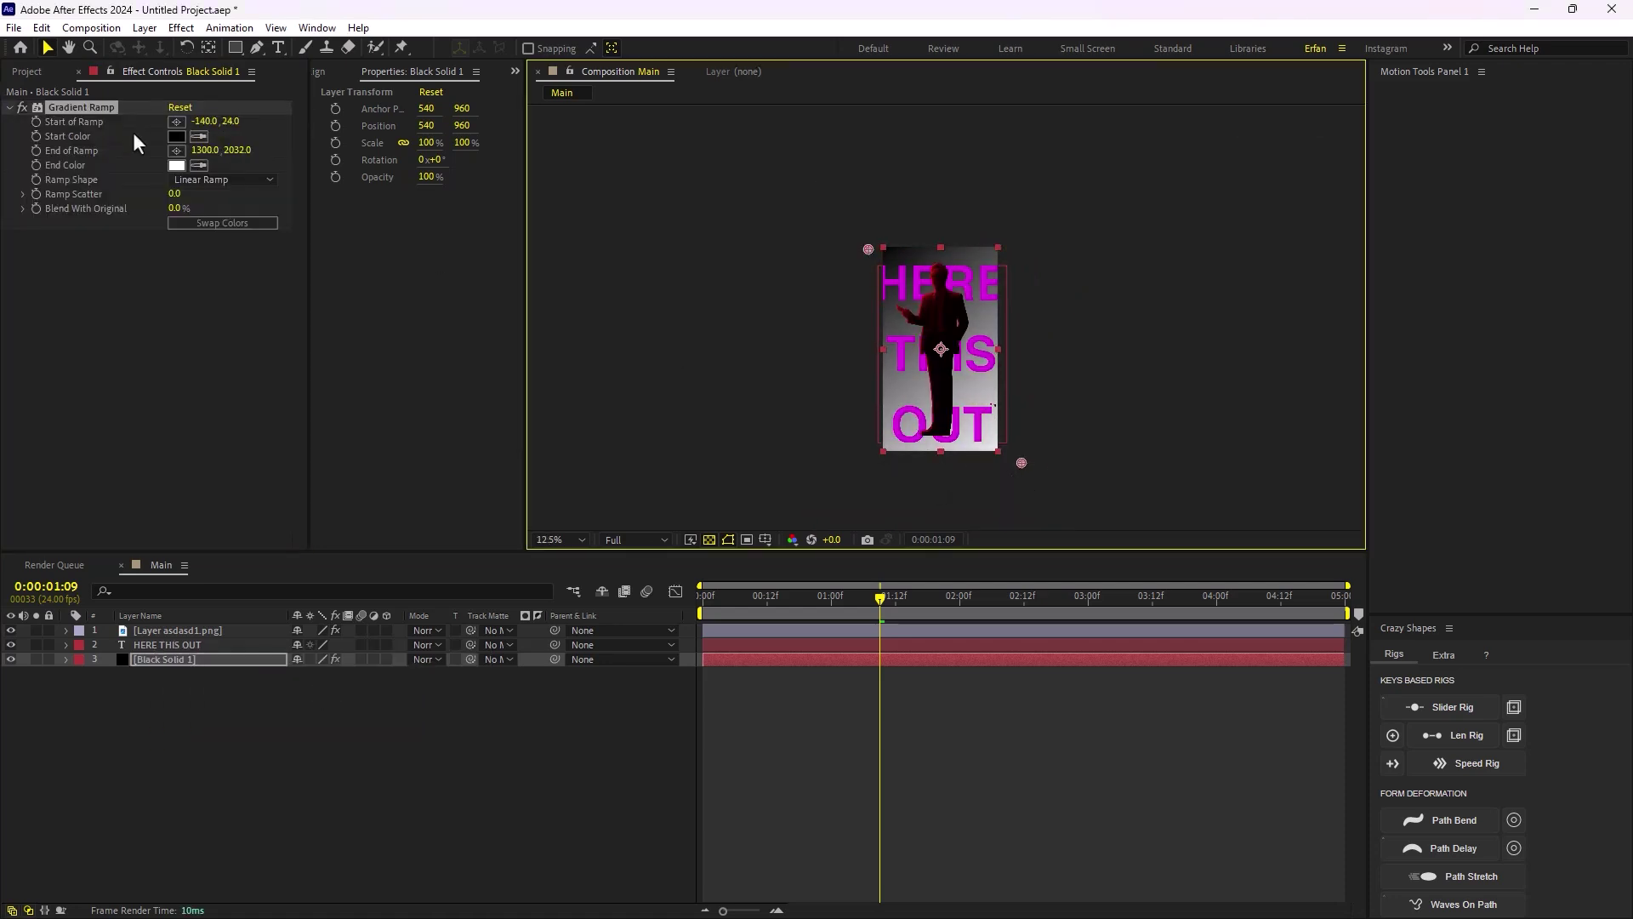
Set the gradient ramp's start color to red F81A44
click(177, 136)
click(1044, 497)
click(1007, 477)
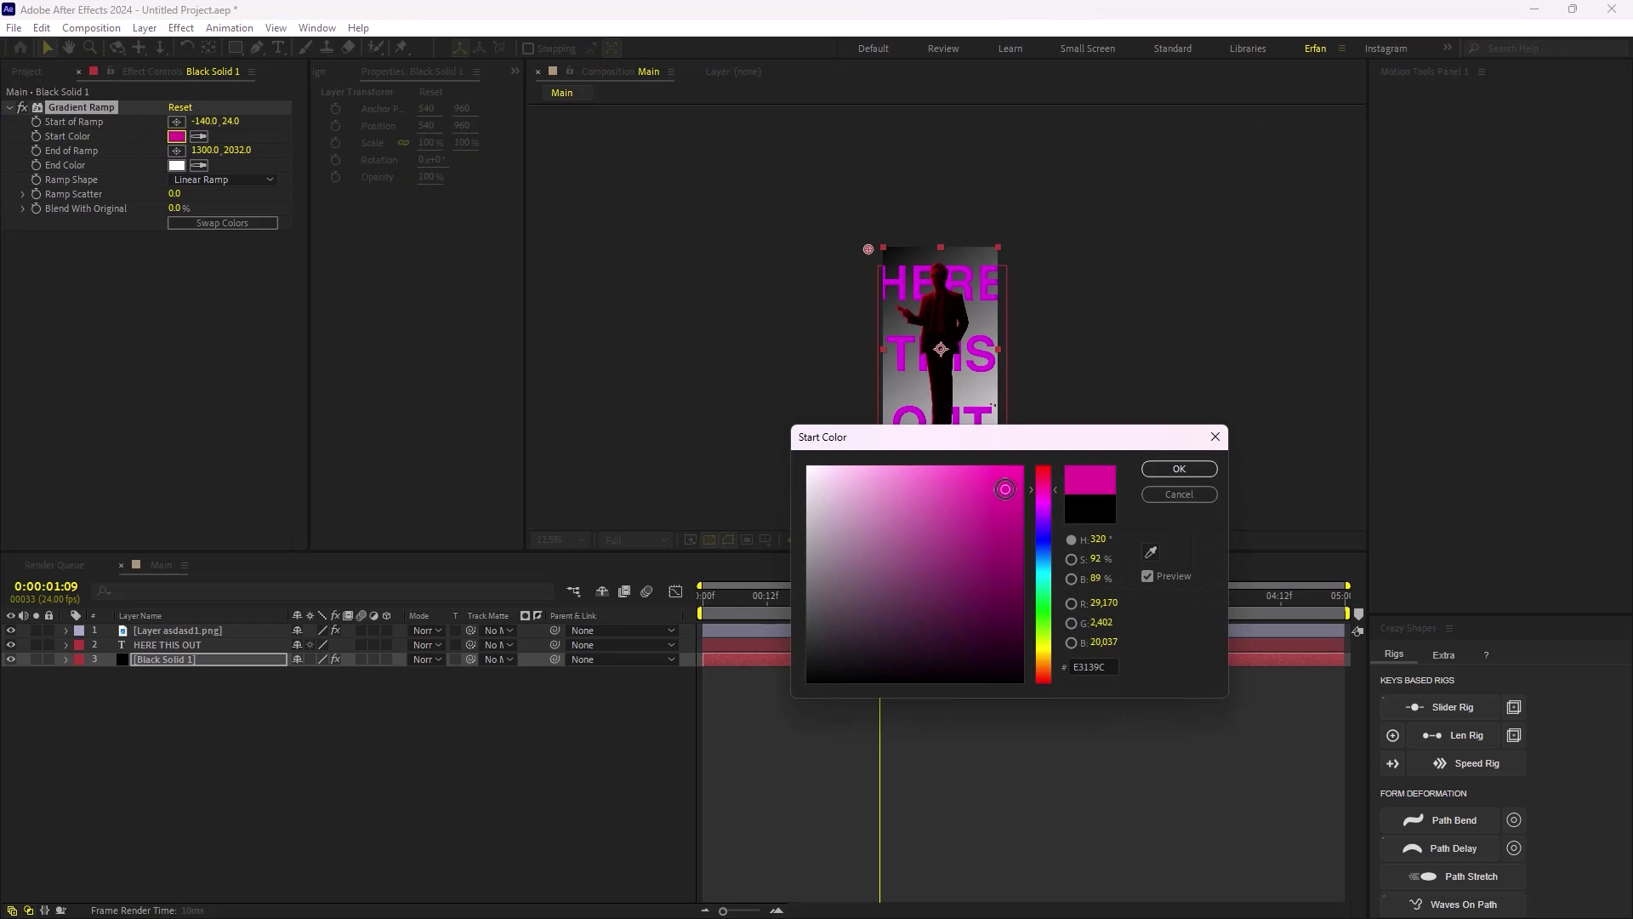
click(1044, 473)
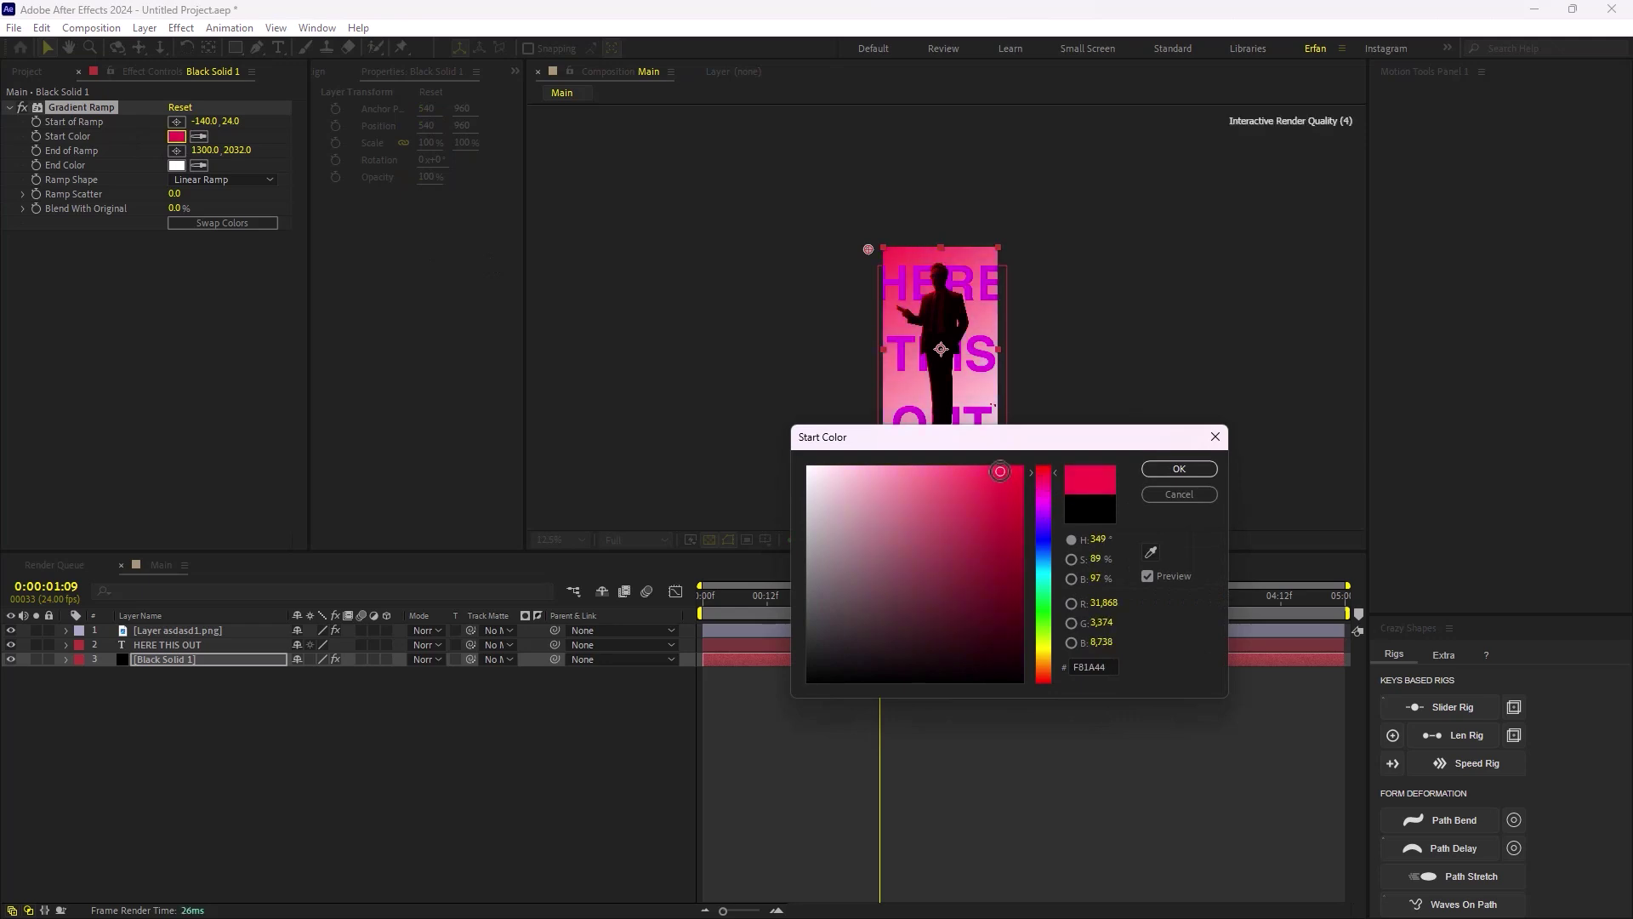
click(1179, 469)
Set the gradient ramp's end color to black 000000 and its shape to Radial Ramp
click(176, 165)
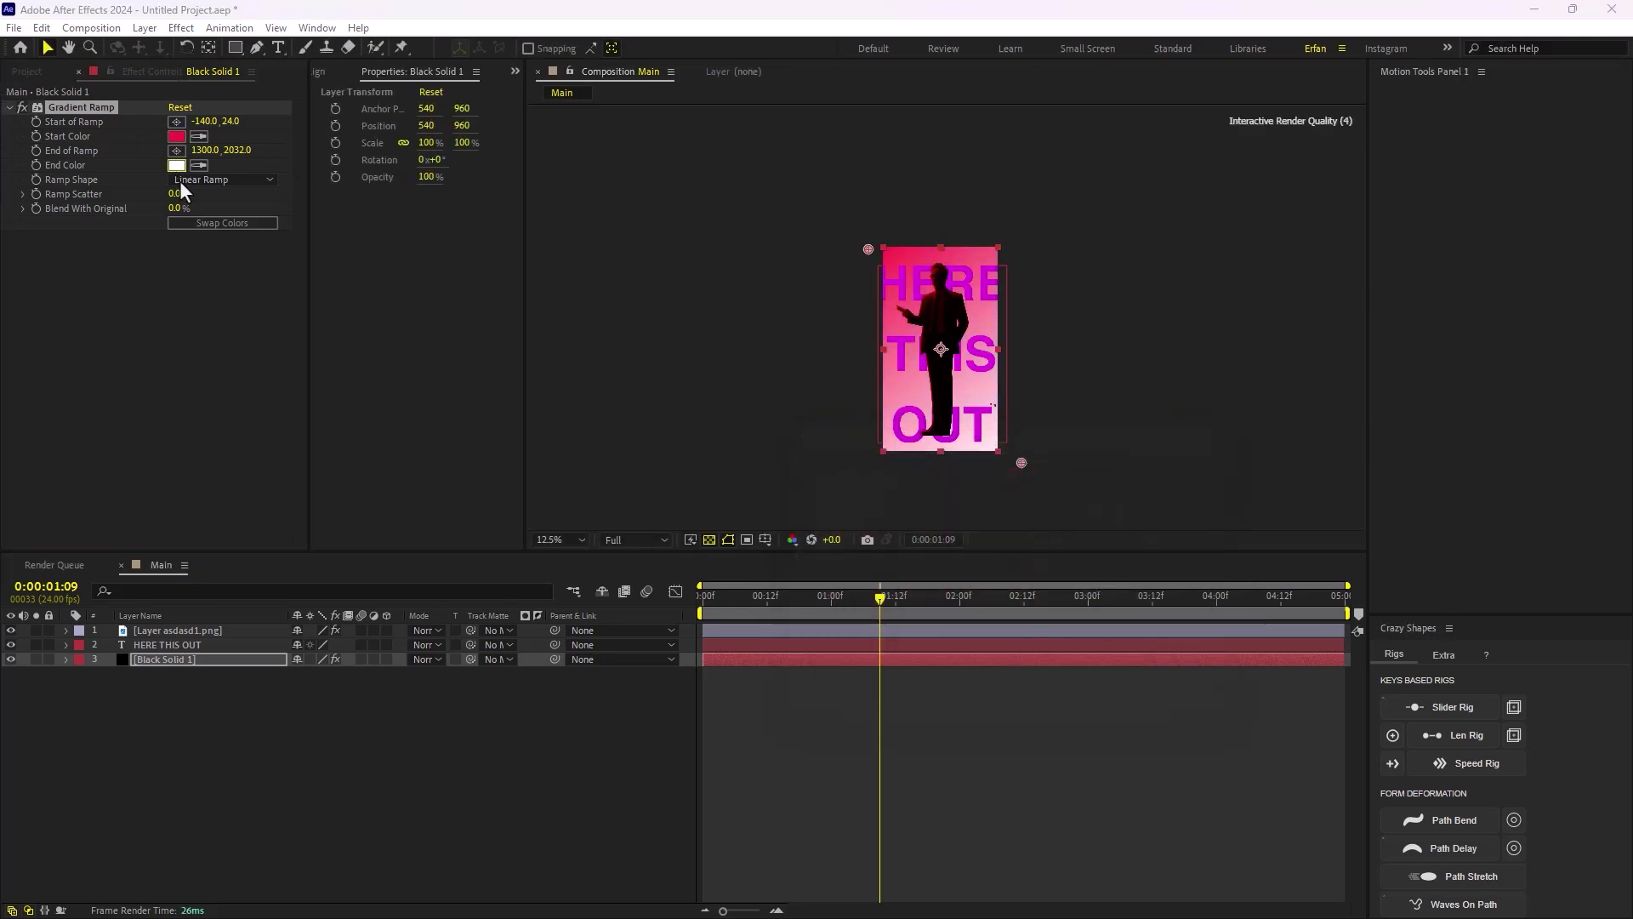
click(973, 660)
mouse_move(973, 660)
mouse_down()
mouse_move(991, 679)
mouse_move(978, 682)
mouse_up()
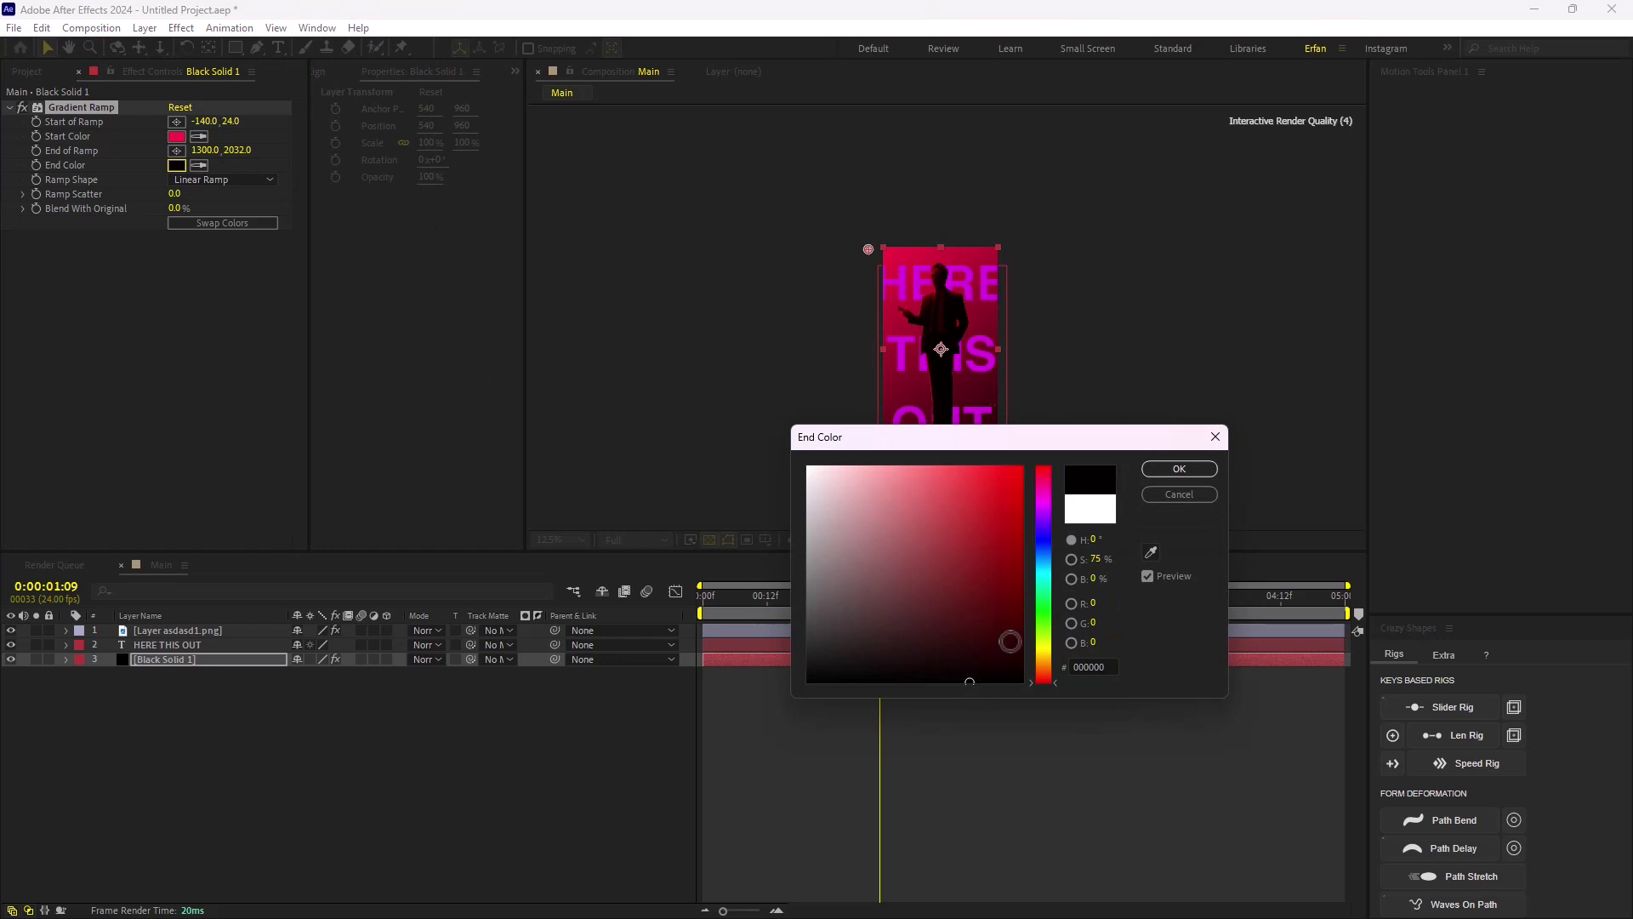
click(1179, 468)
click(234, 185)
click(247, 210)
key(period)
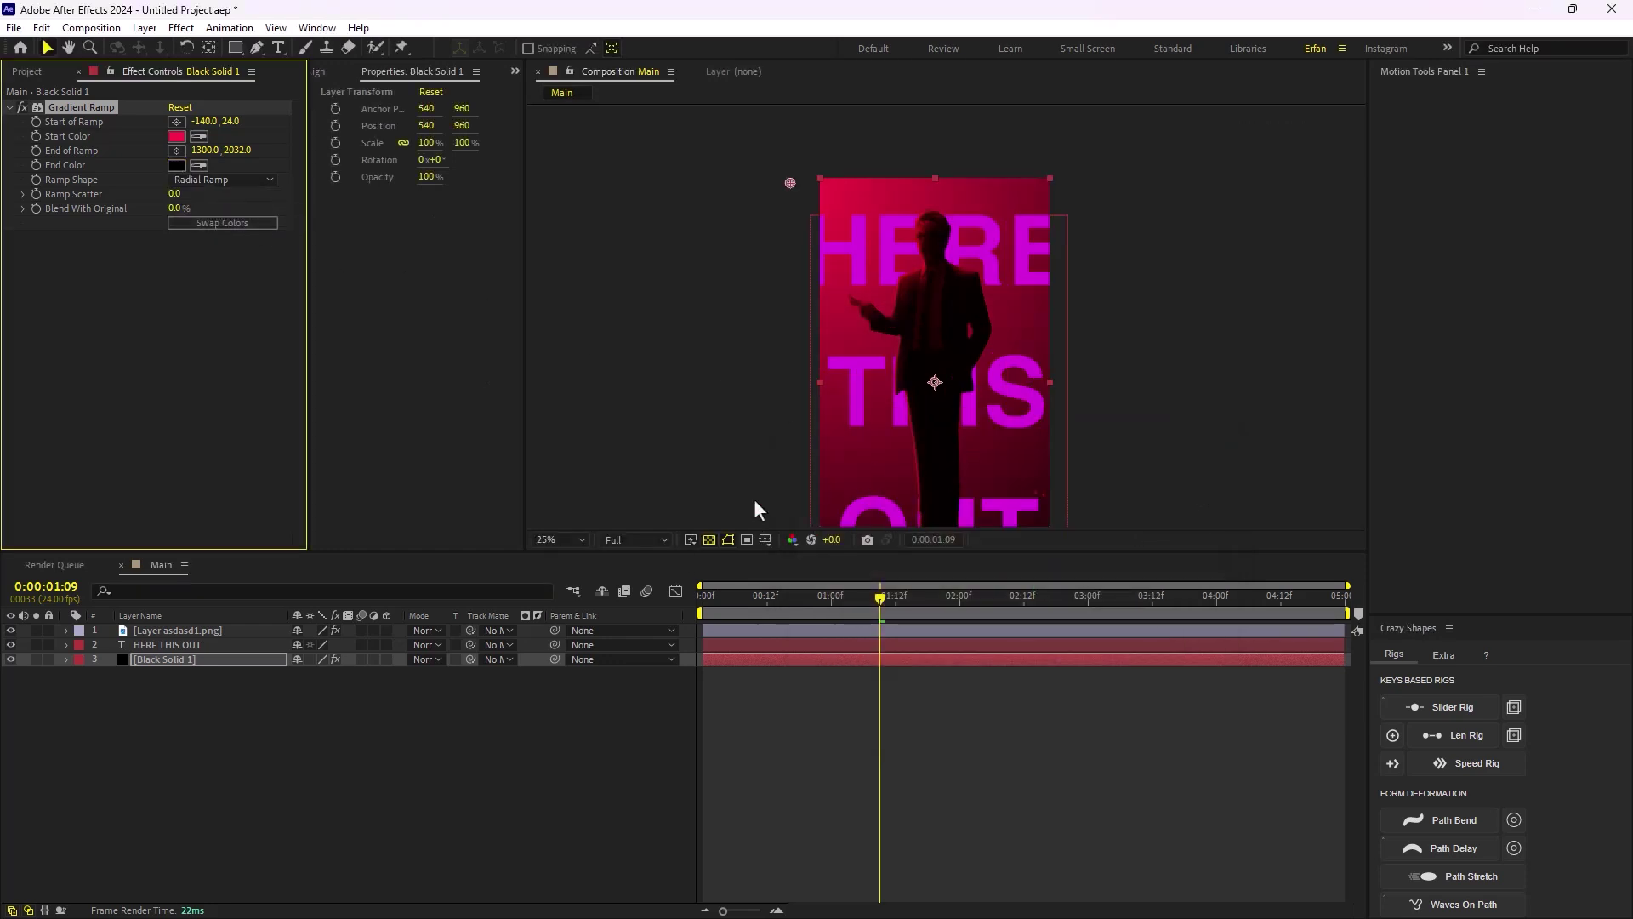
Set the gradient ramp's start color to purple 881AF8
click(176, 136)
click(1045, 574)
drag(1044, 574, 1044, 519)
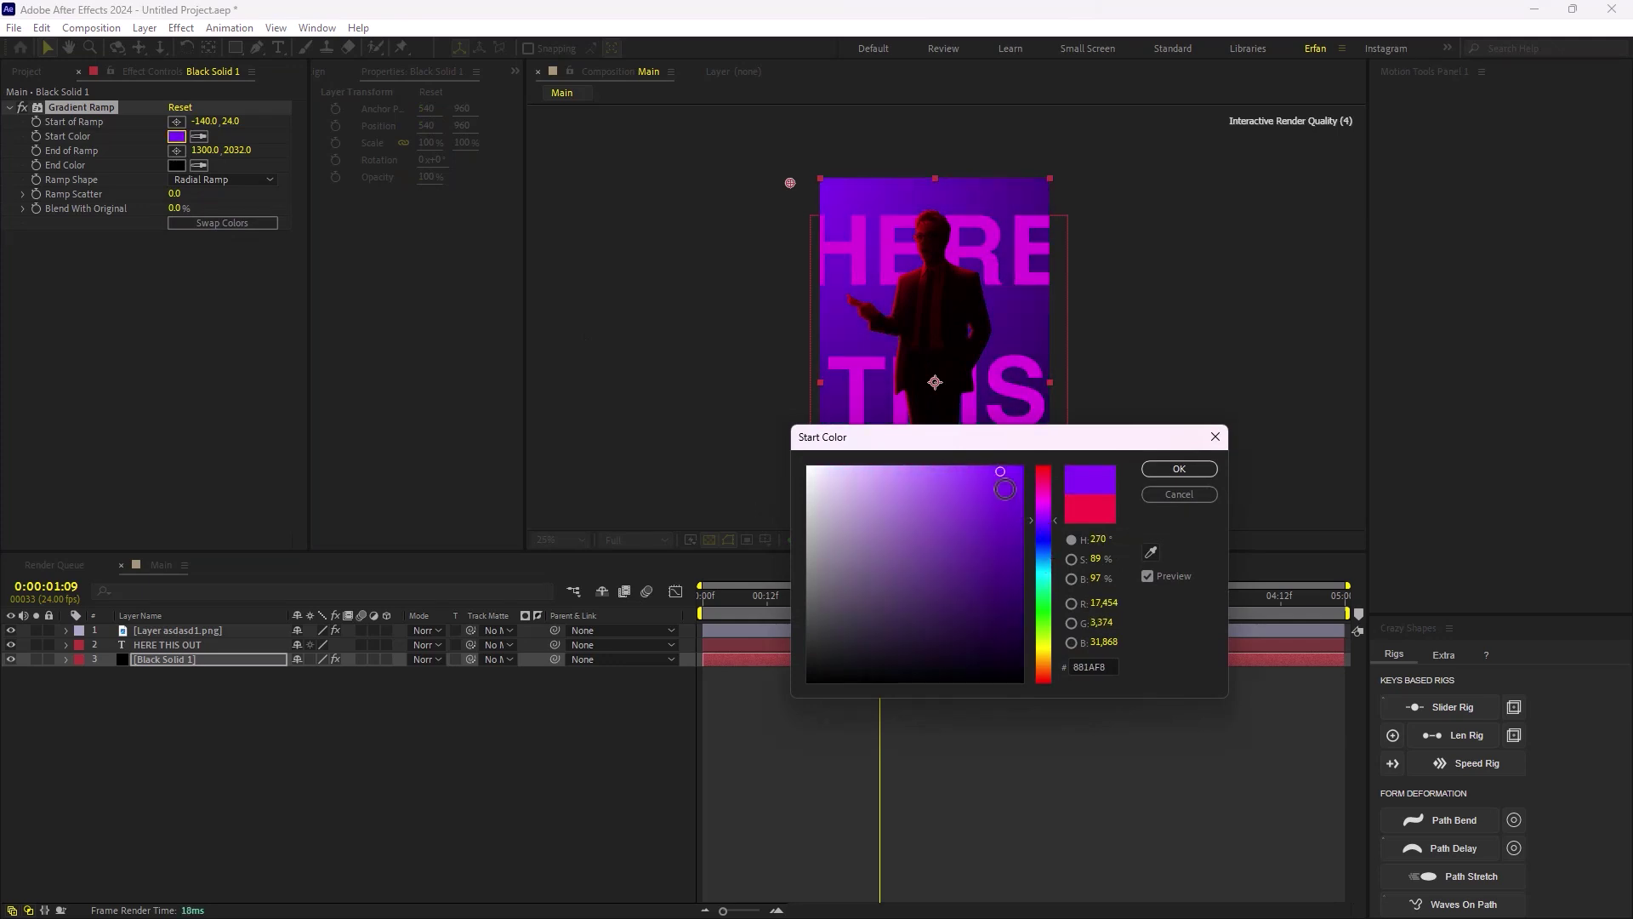
click(1177, 470)
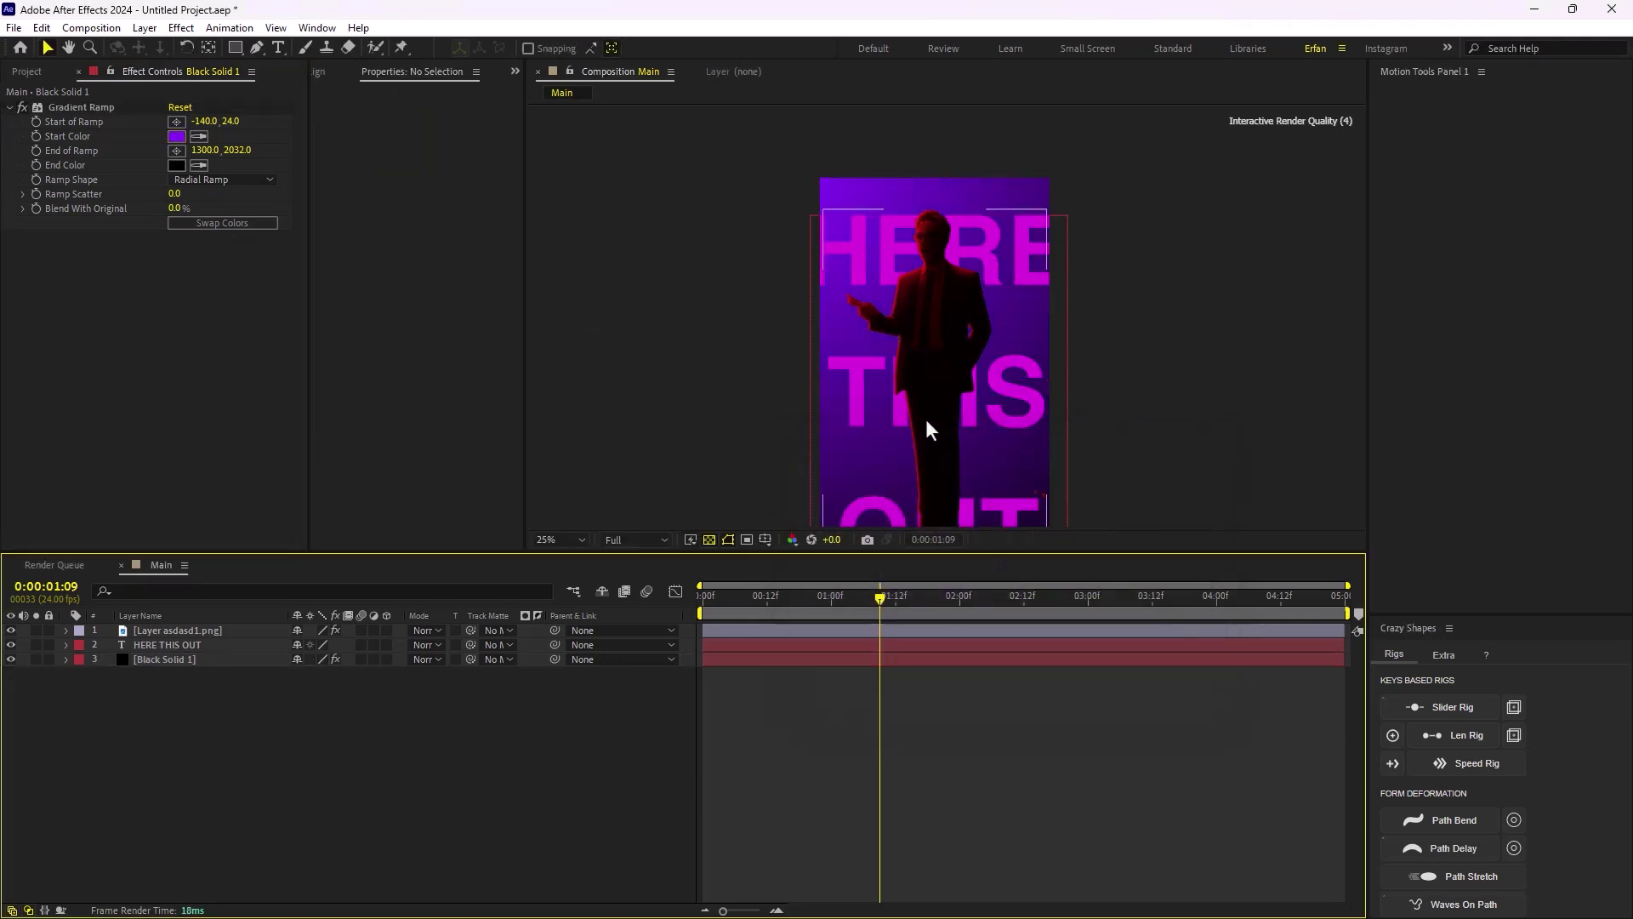
Add a Deep Glow effect to the HERE THIS OUT text layer
key(comma)
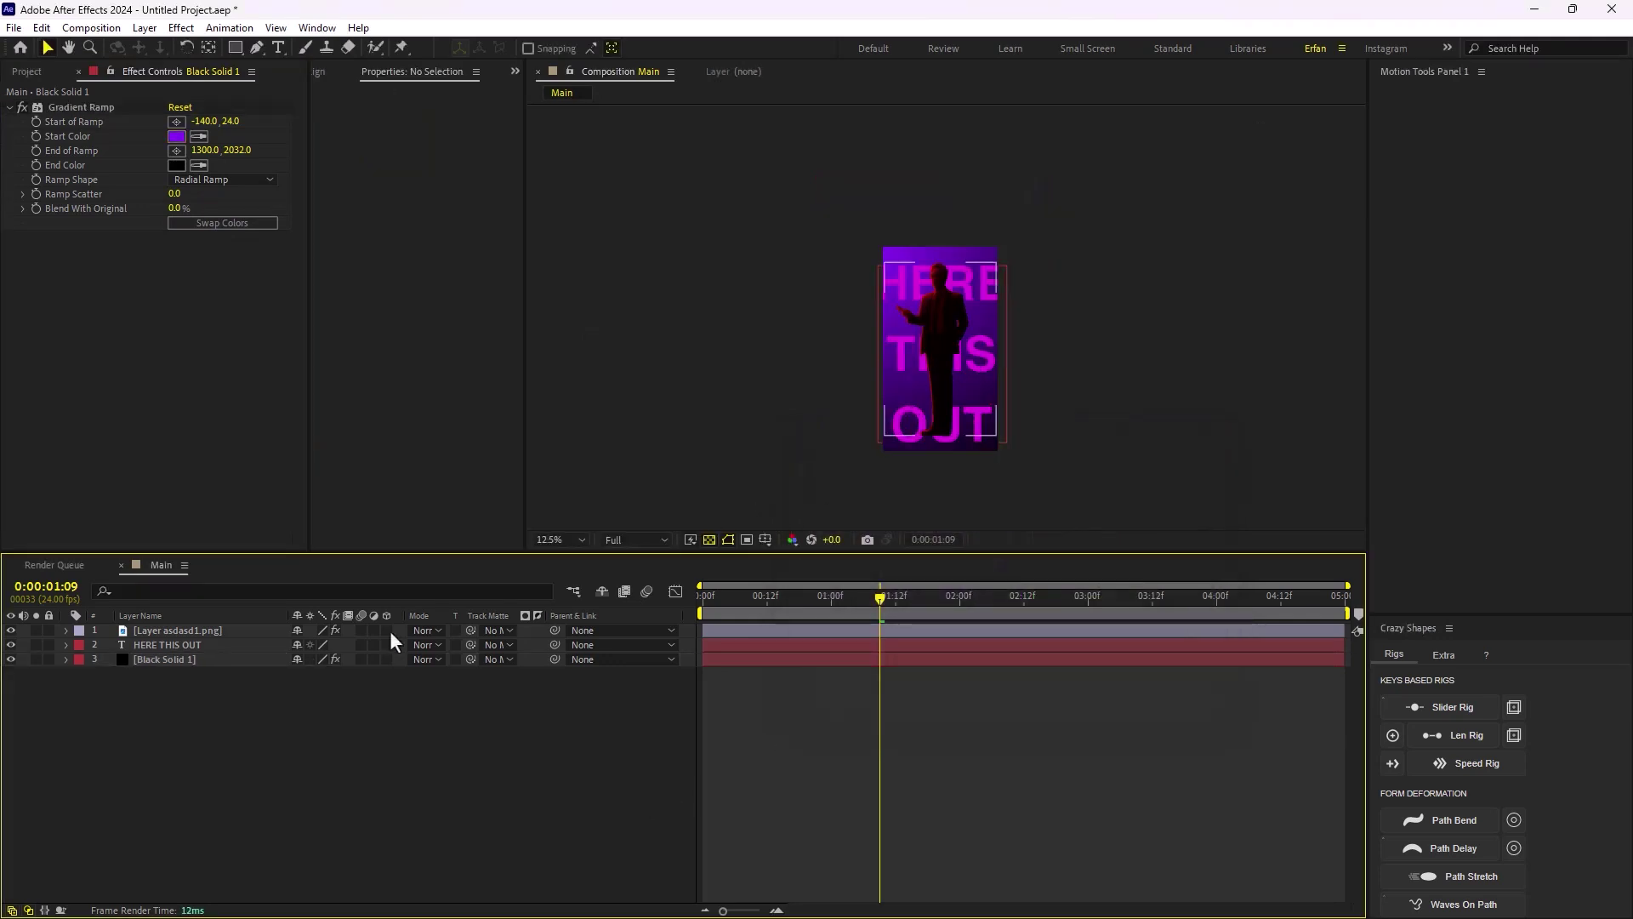
click(166, 645)
key(ctrl+space)
text(dee)
key(Return)
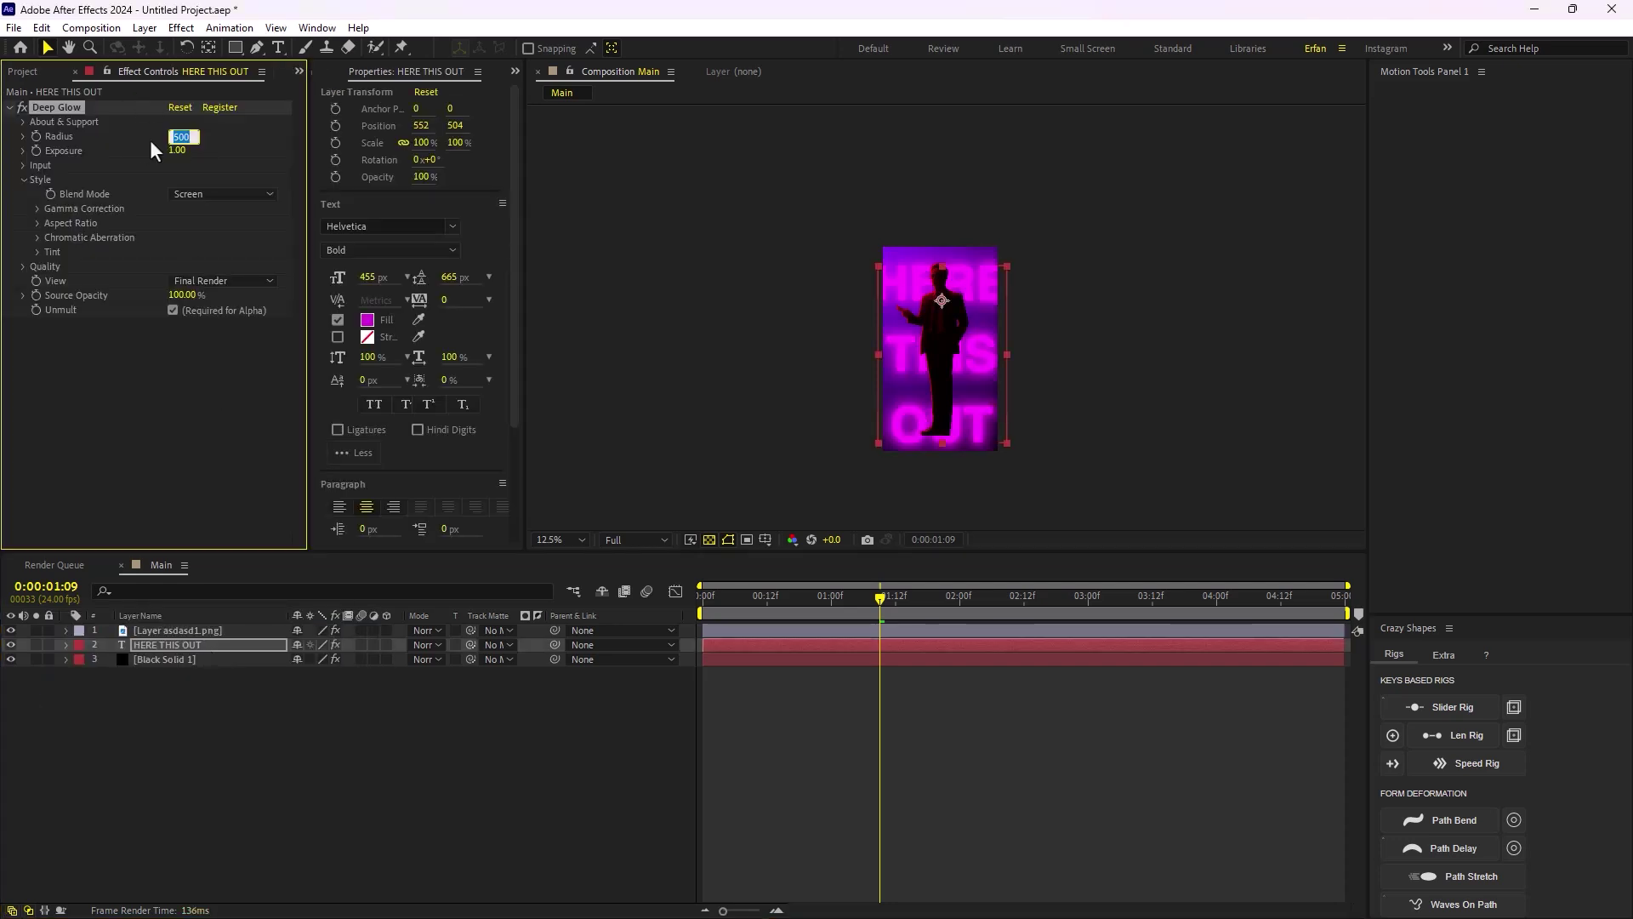
Set the text's Deep Glow radius to 140 and its exposure to 0.4
text(140.)
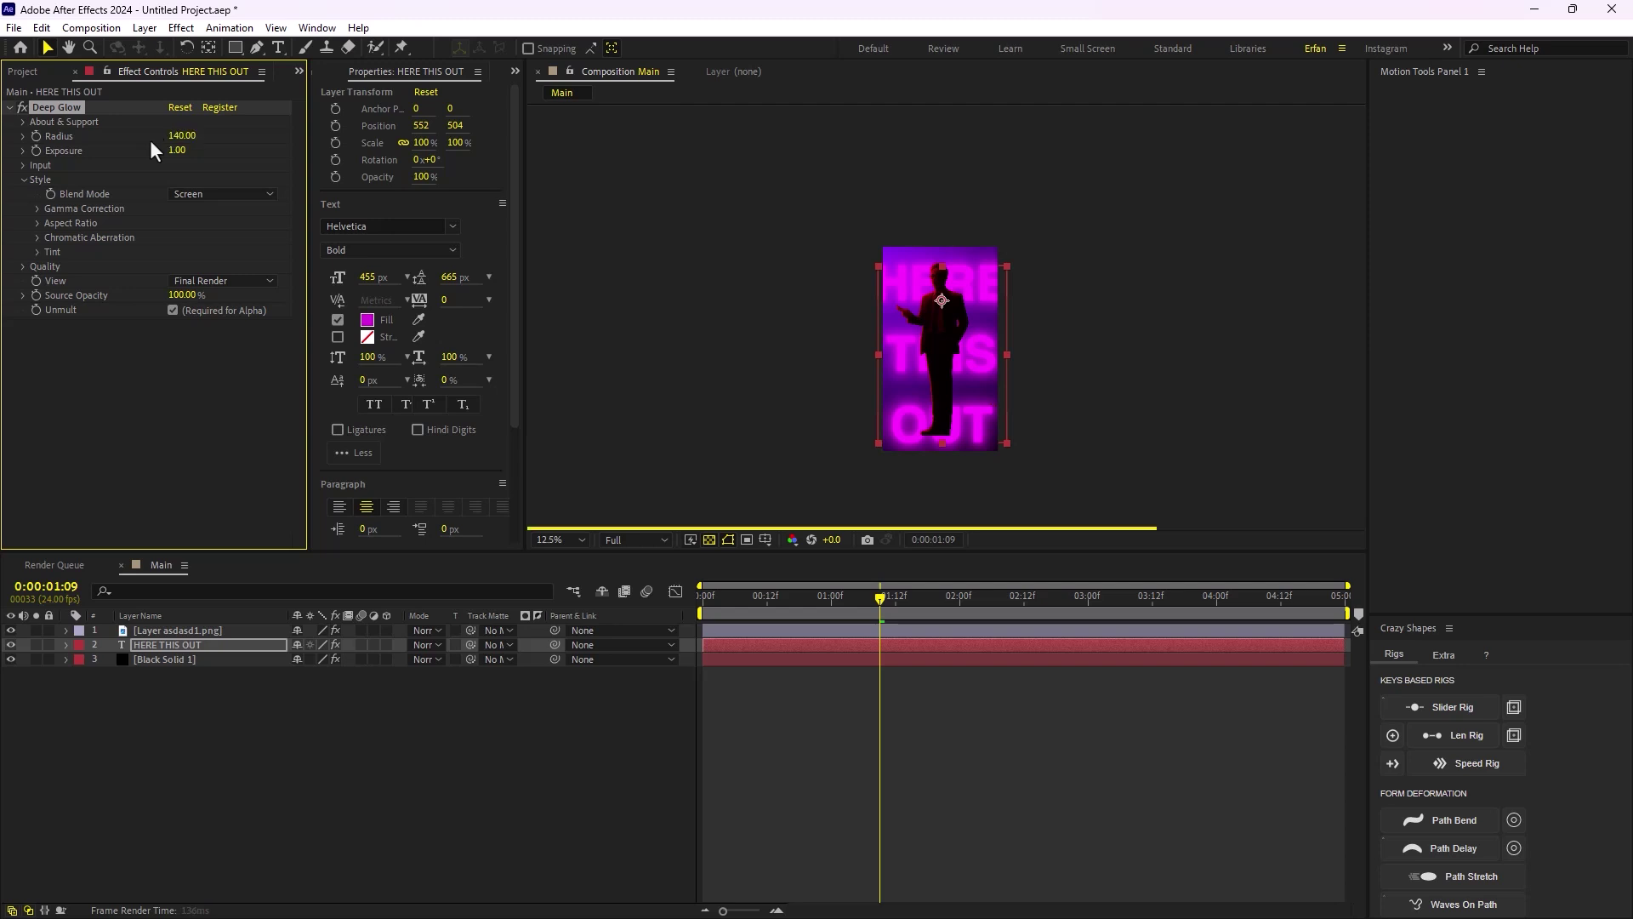
key(Return)
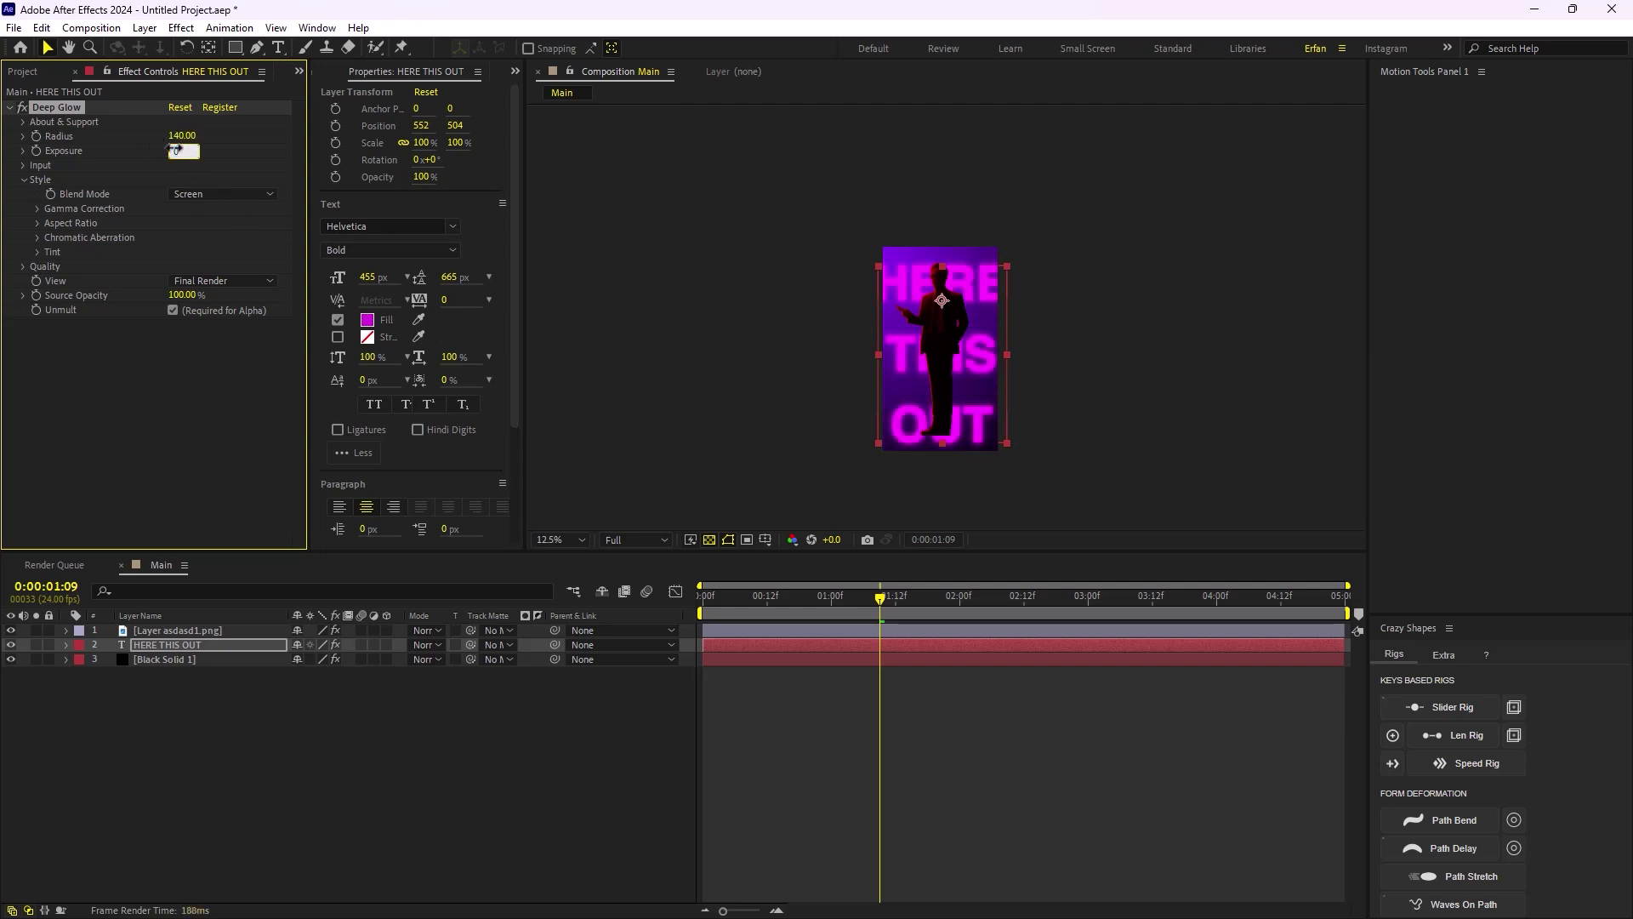
click(173, 146)
text(0.4)
key(Return)
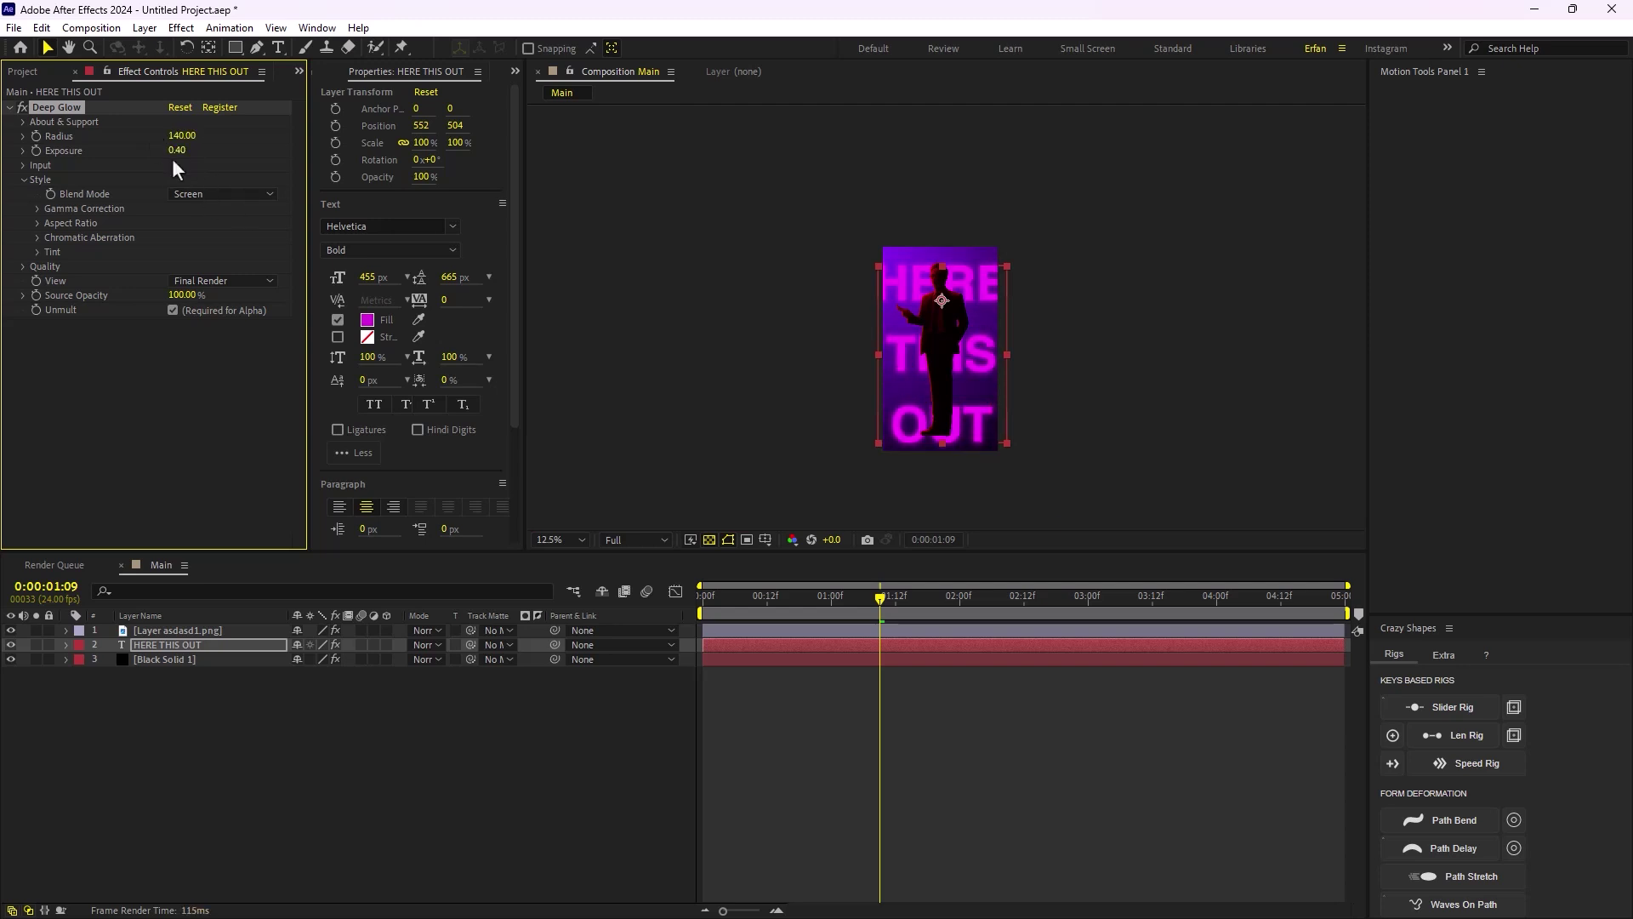
Try a duplicate of the text's Deep Glow effect and undo it
key(ctrl+d)
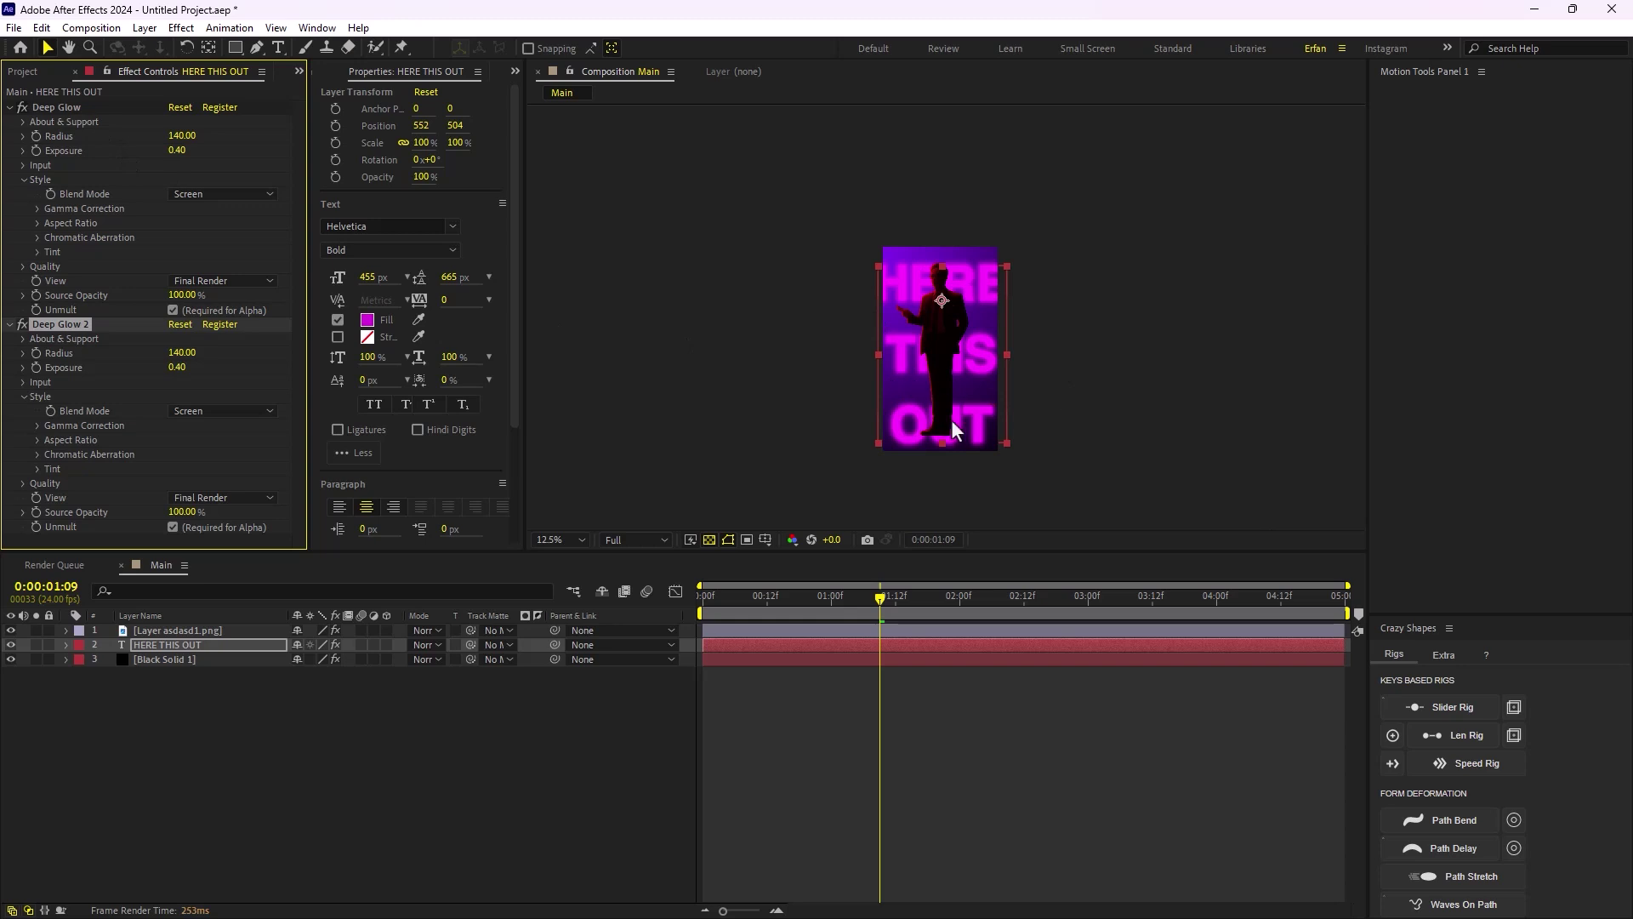
key(ctrl+z)
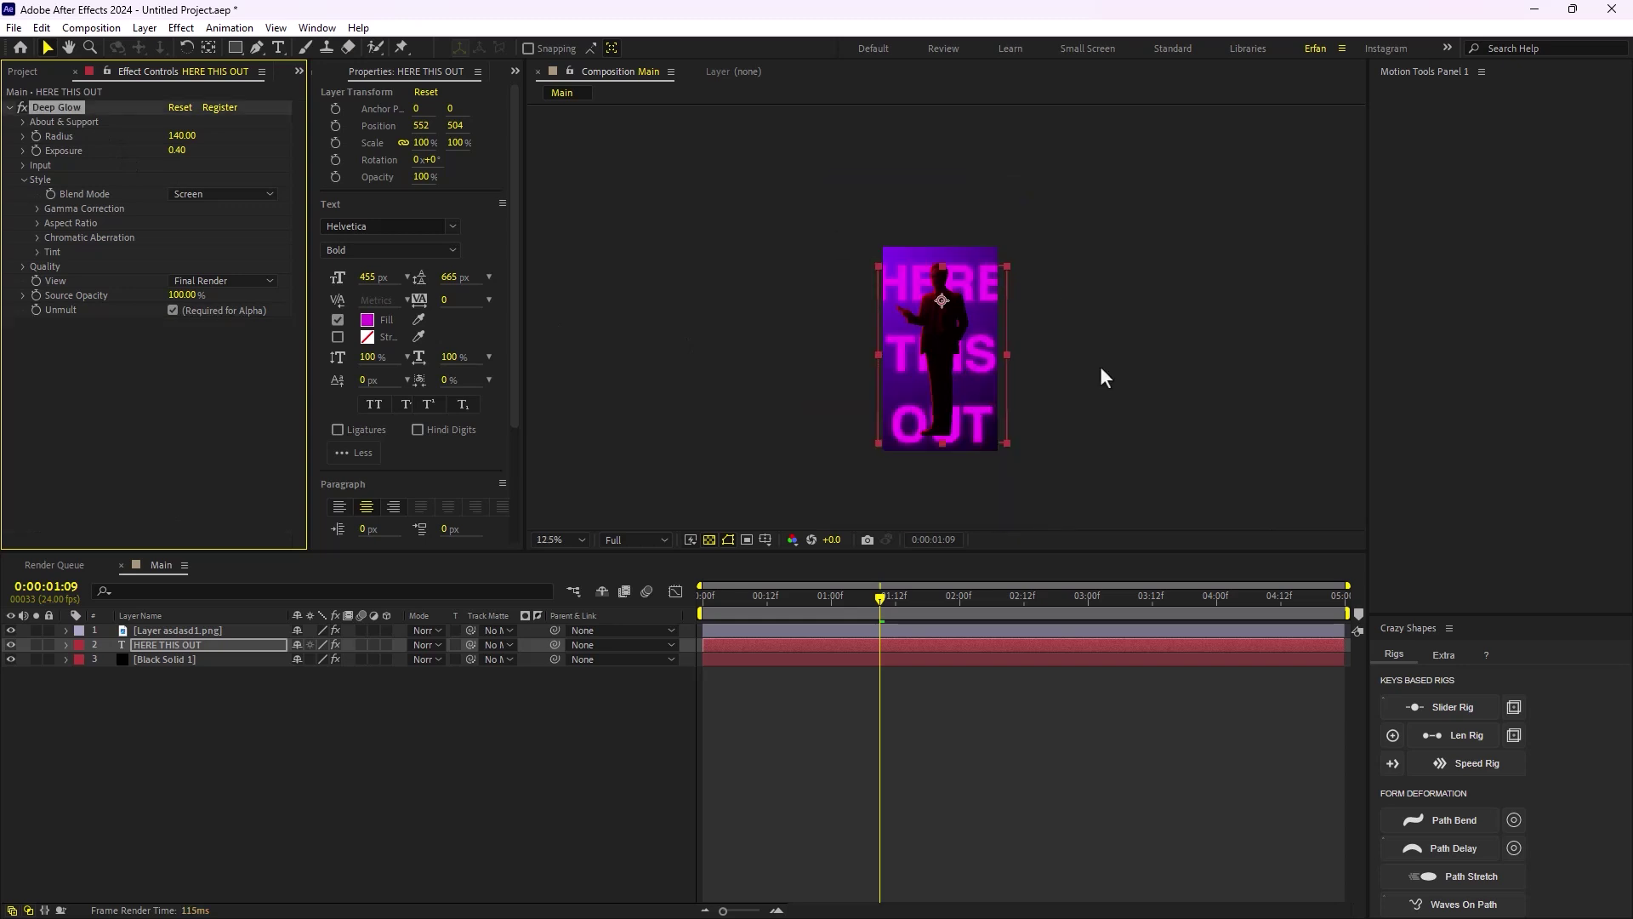
Add a new camera layer to the composition
click(191, 751)
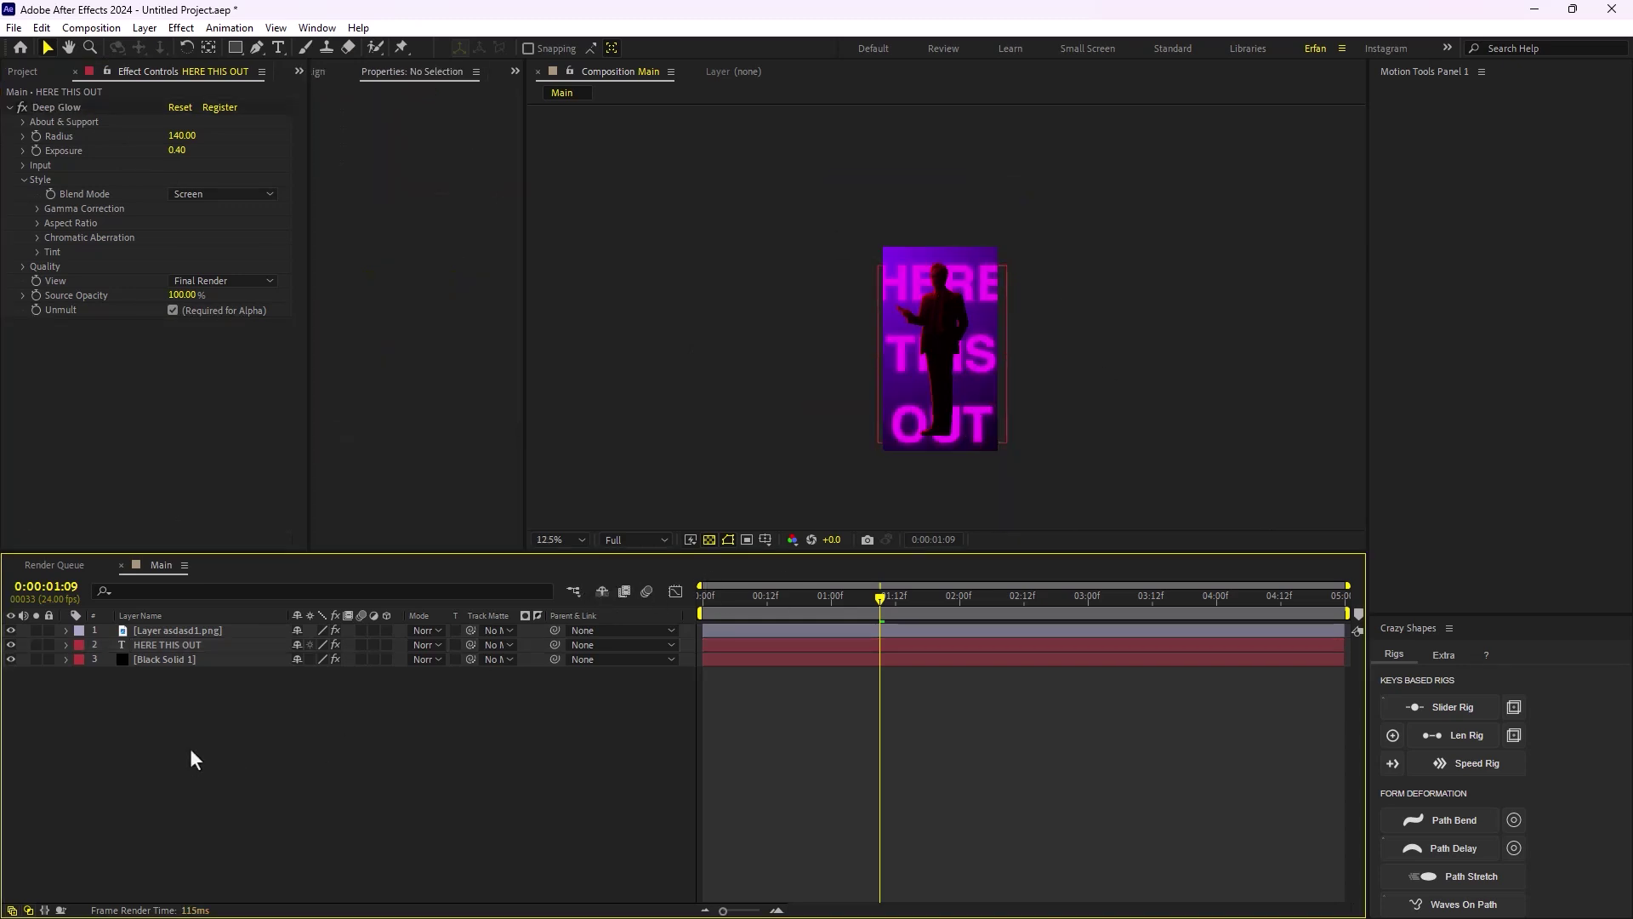
right_click(82, 668)
mouse_move(430, 549)
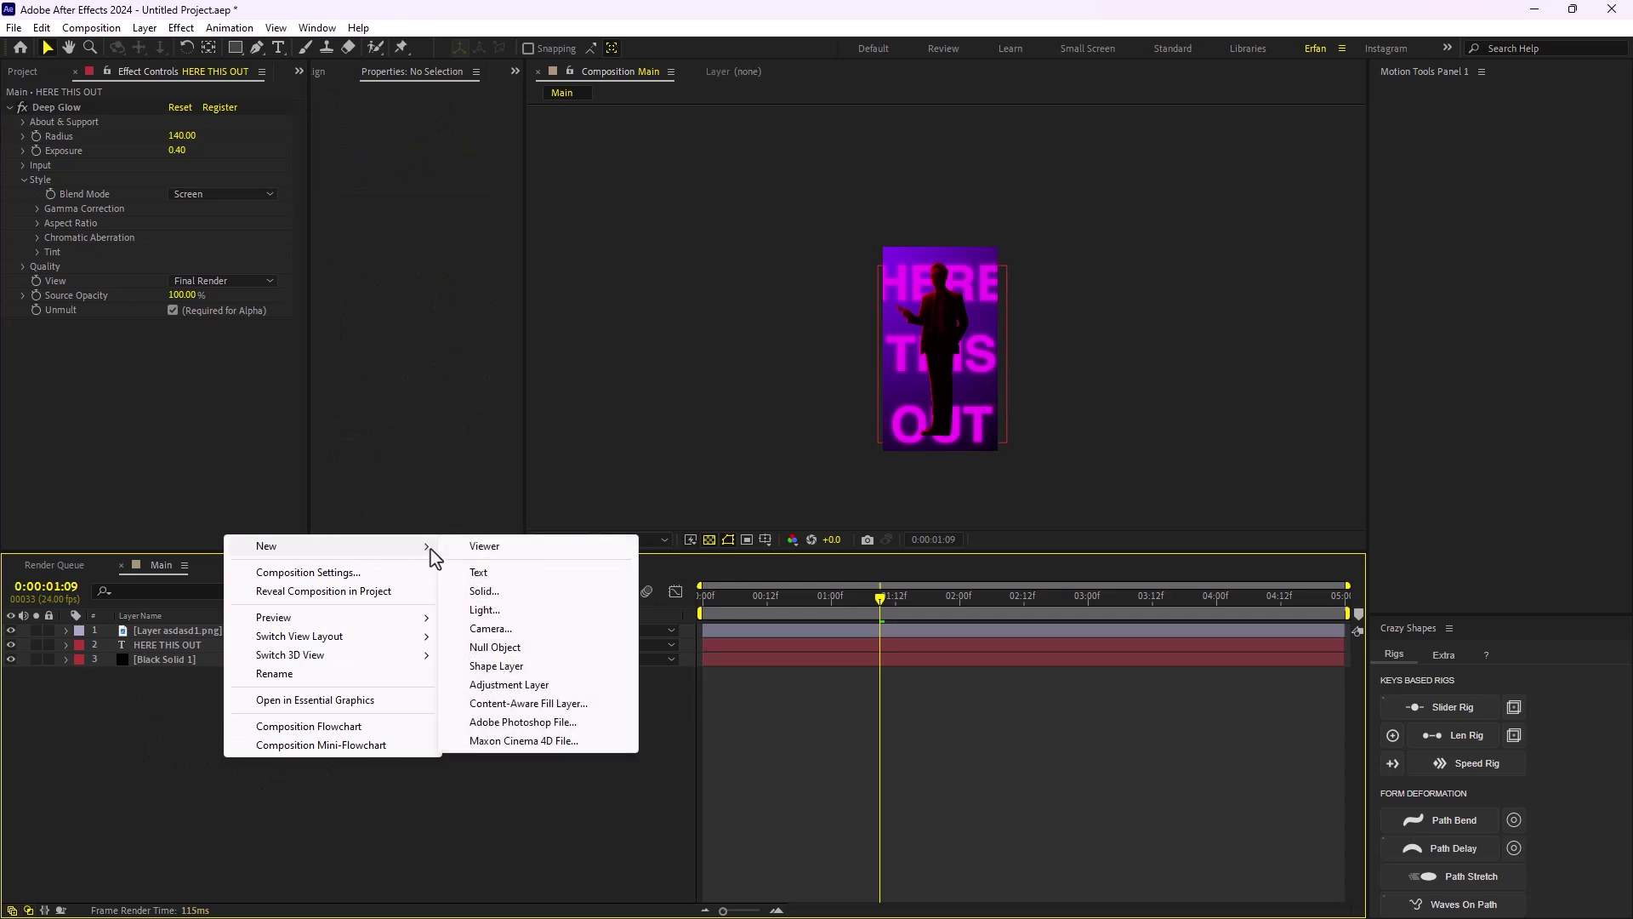
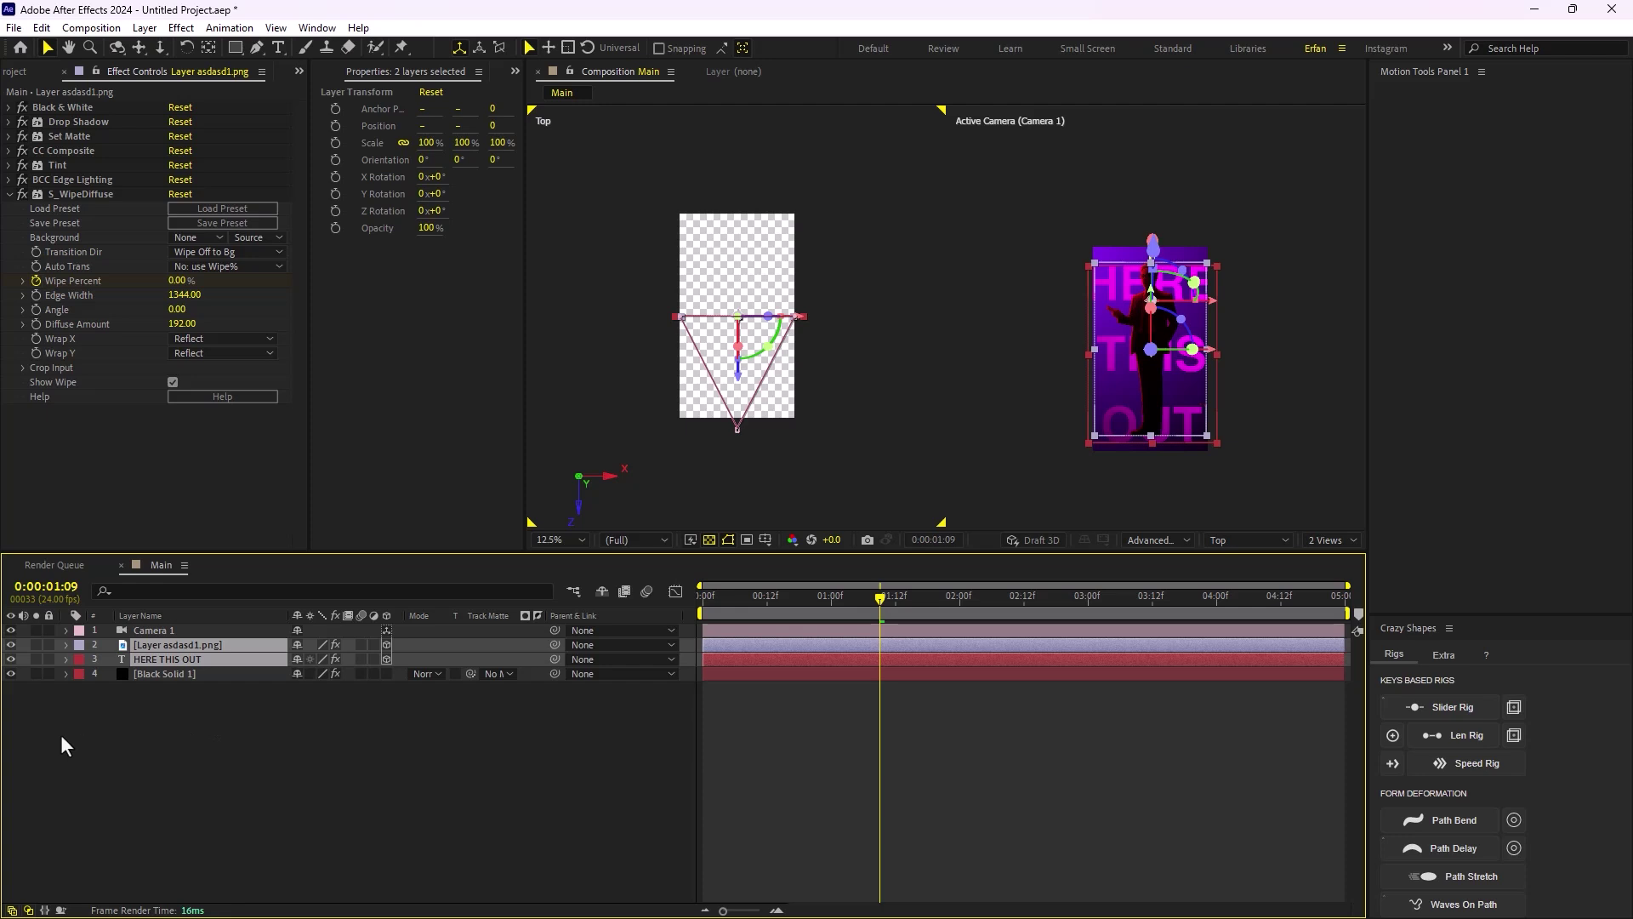
Move the camera forward along its depth axis to Z position -890
click(162, 634)
drag(738, 364, 745, 368)
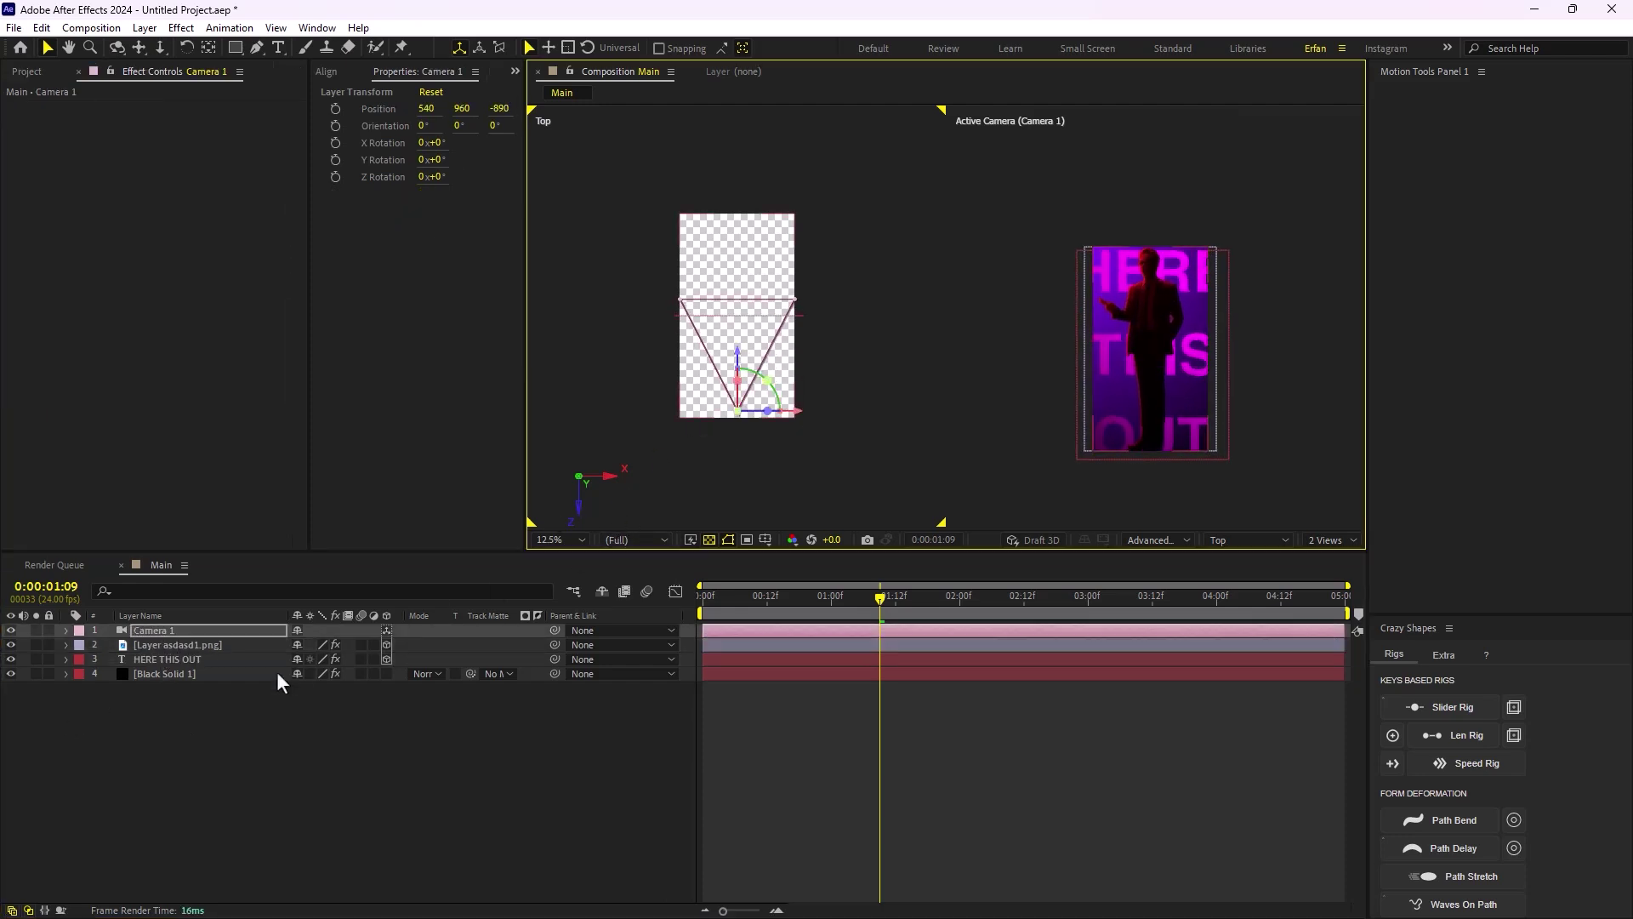
Move the man layer toward the camera and push the HERE THIS OUT text back to Z position 72
click(236, 644)
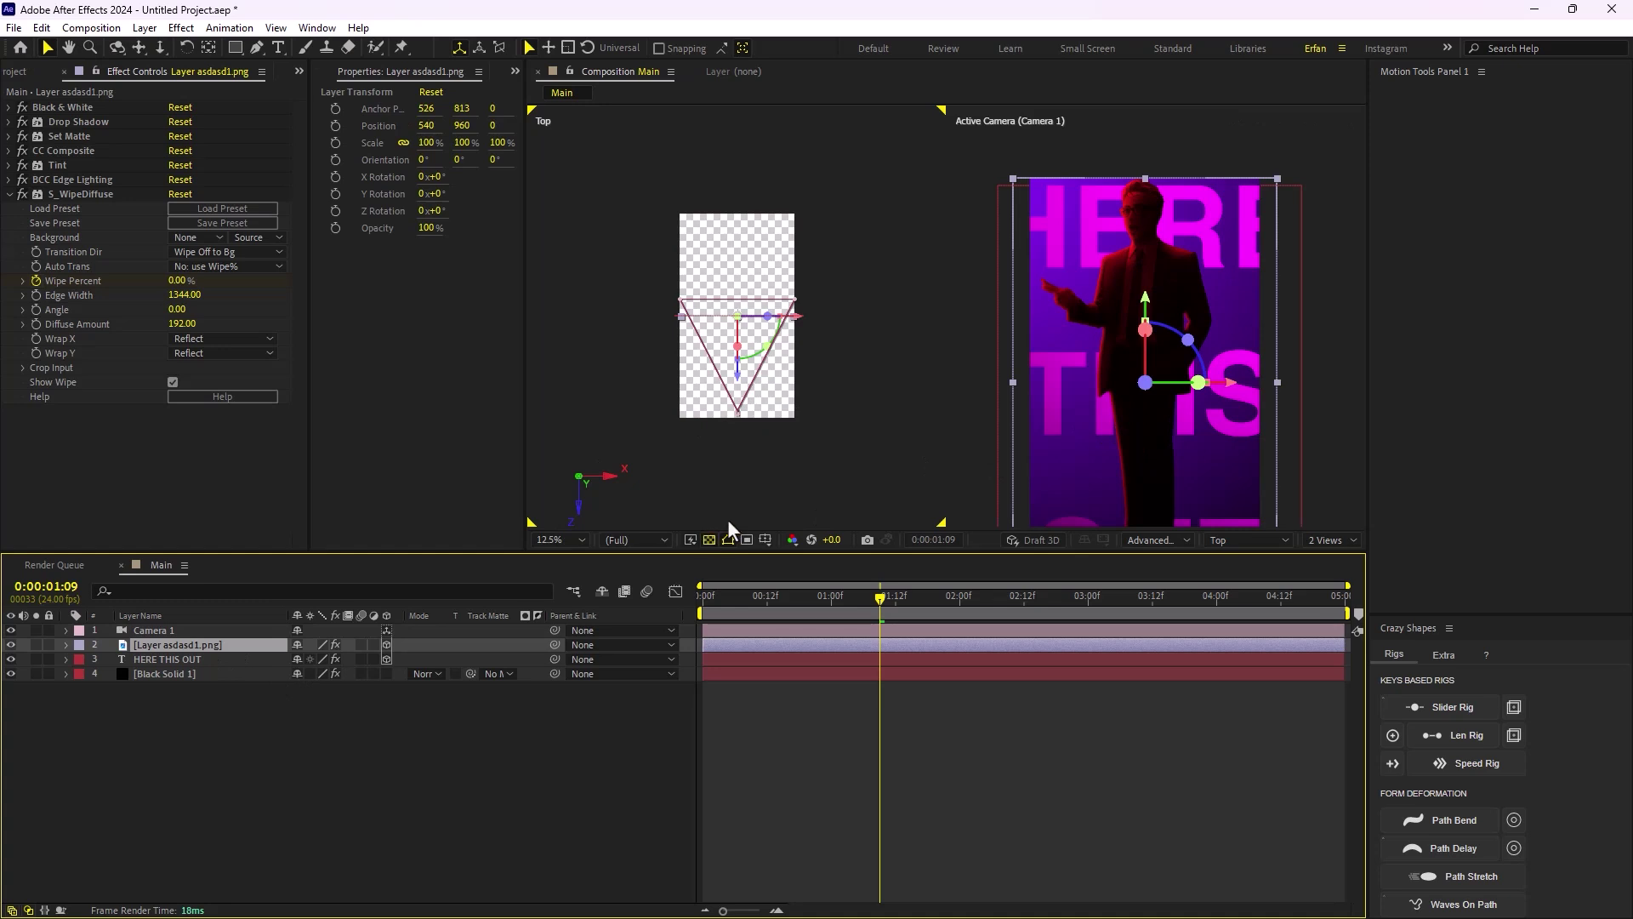
key(period)
mouse_move(737, 397)
mouse_down()
mouse_move(742, 425)
mouse_move(743, 395)
mouse_up()
click(206, 661)
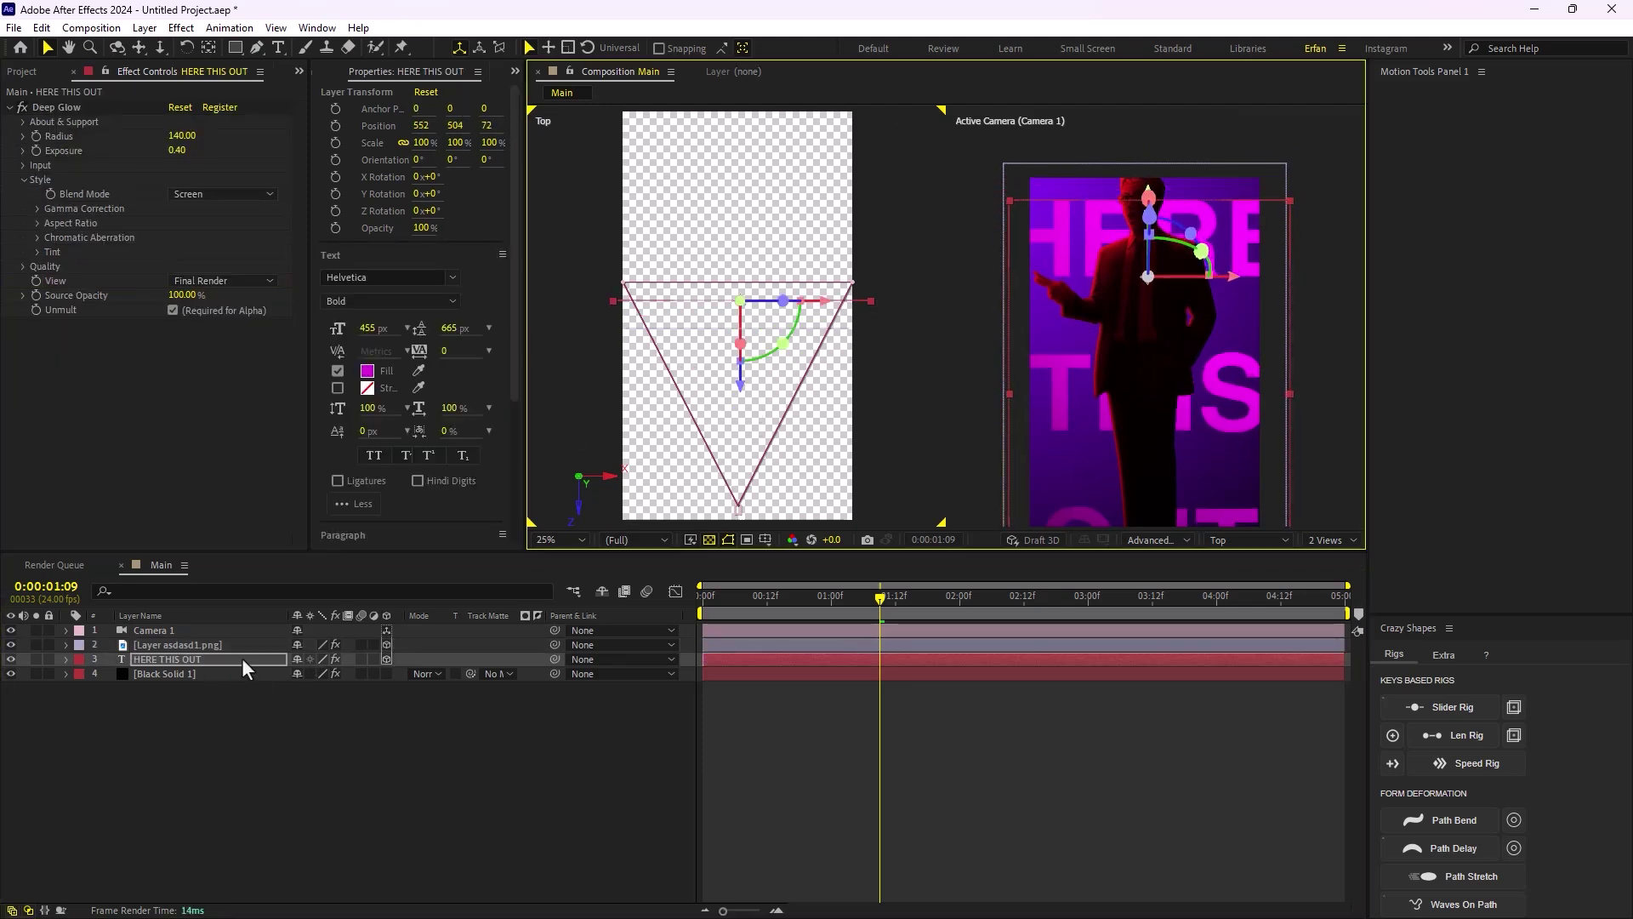
Animate the camera's Z position from -1110 at the start of the composition to -954 at 0:00:01:07
click(229, 632)
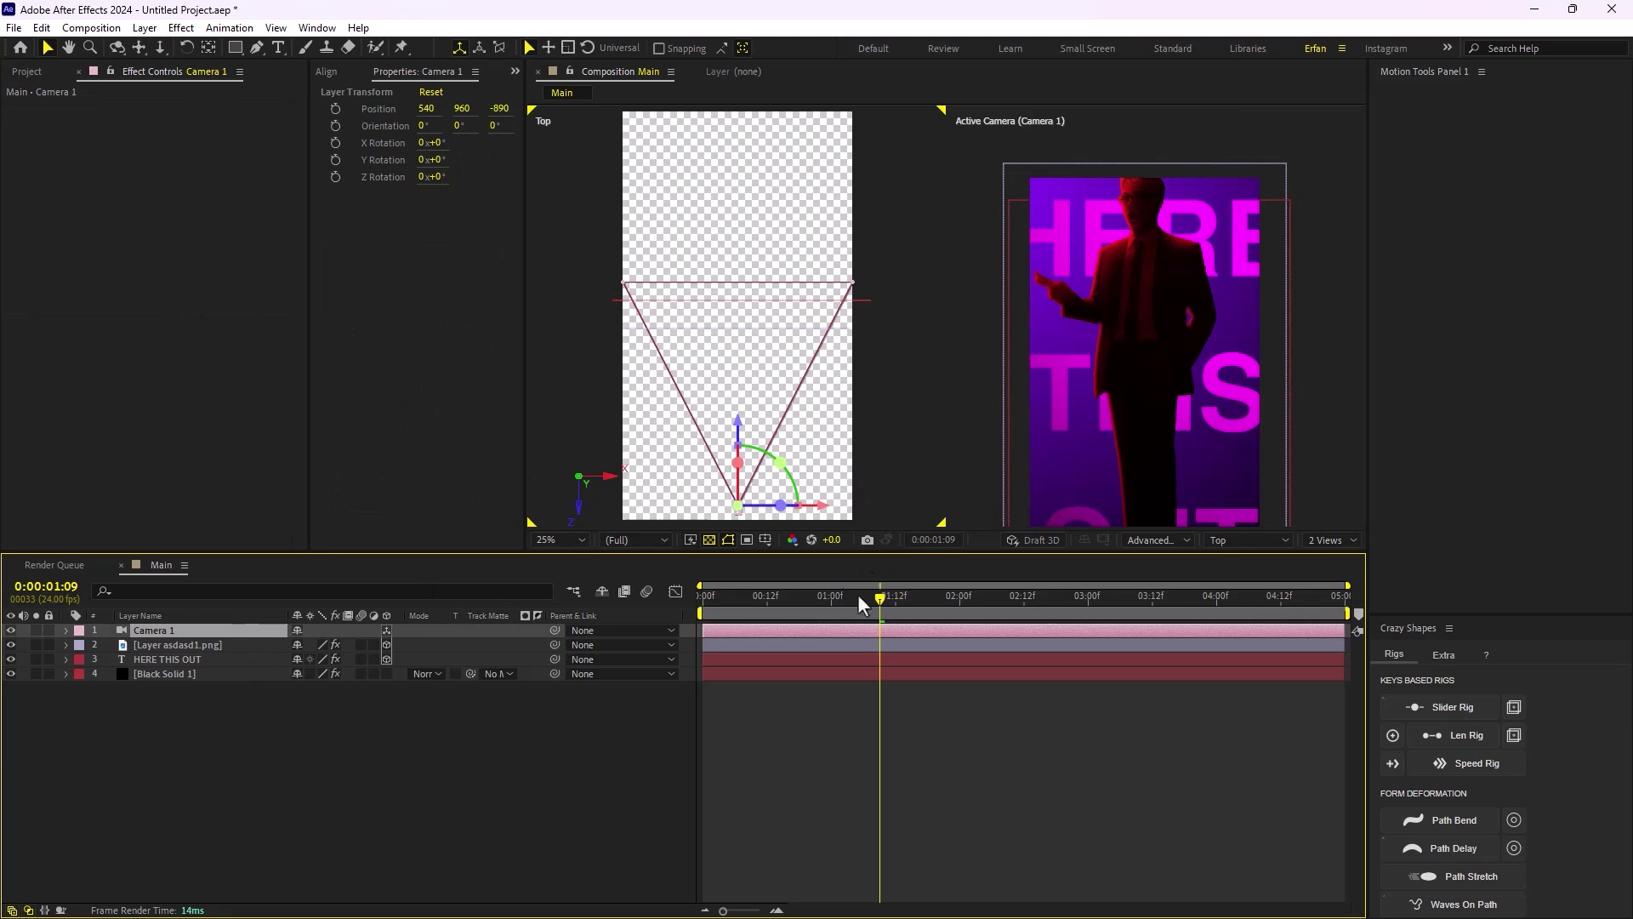
drag(742, 428, 738, 480)
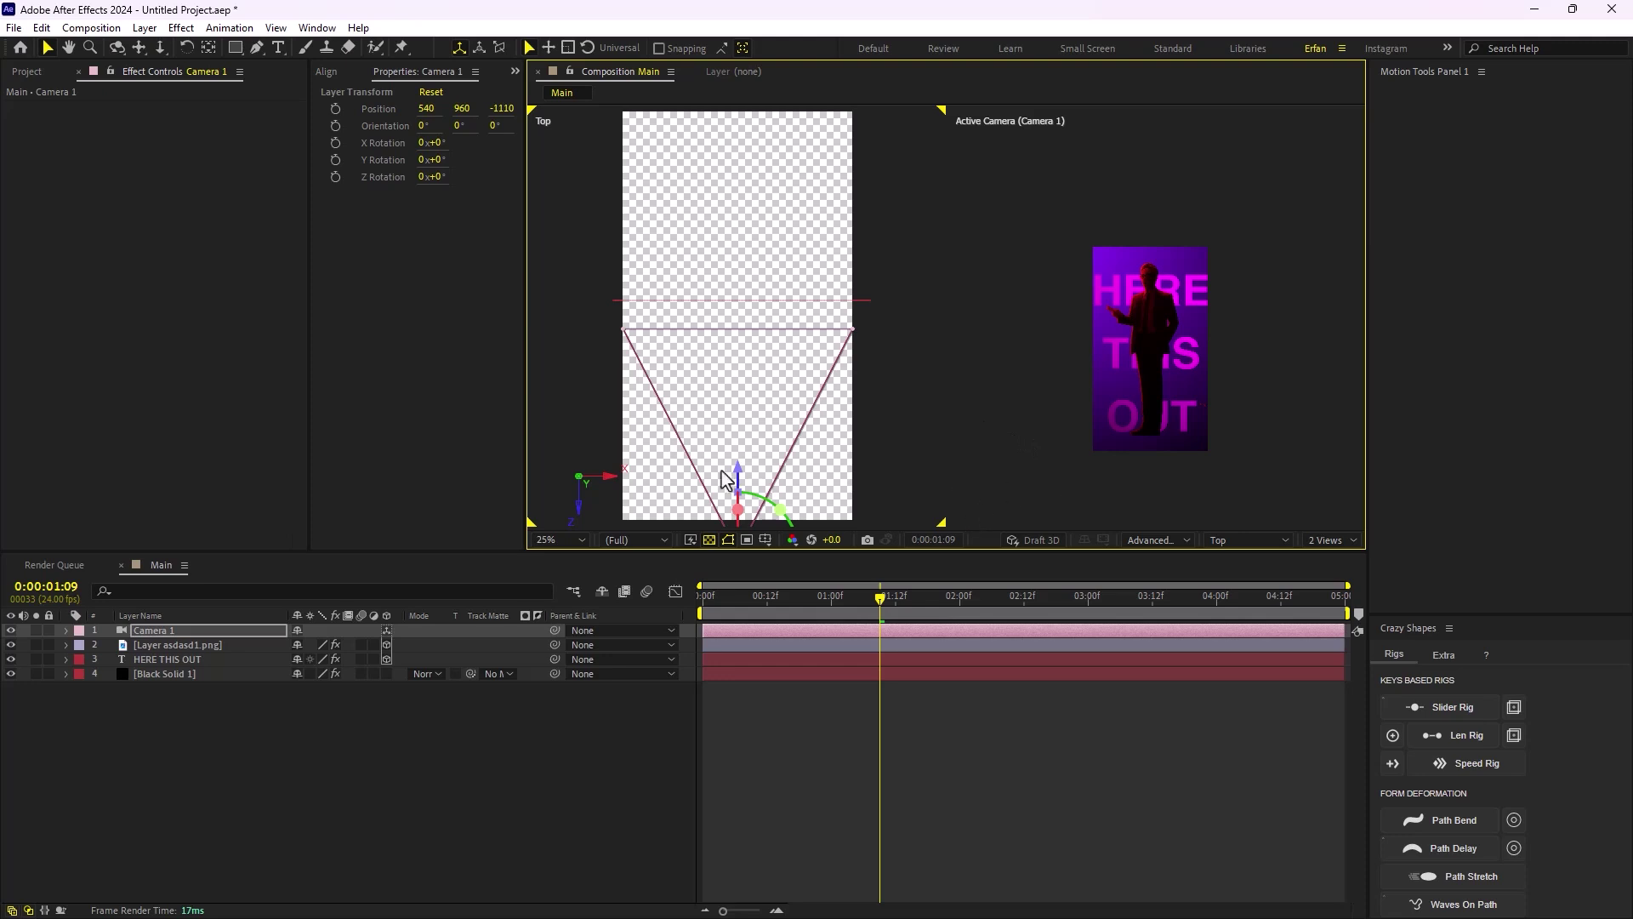
key(p)
mouse_move(881, 598)
mouse_down()
mouse_move(704, 598)
mouse_move(868, 626)
mouse_up()
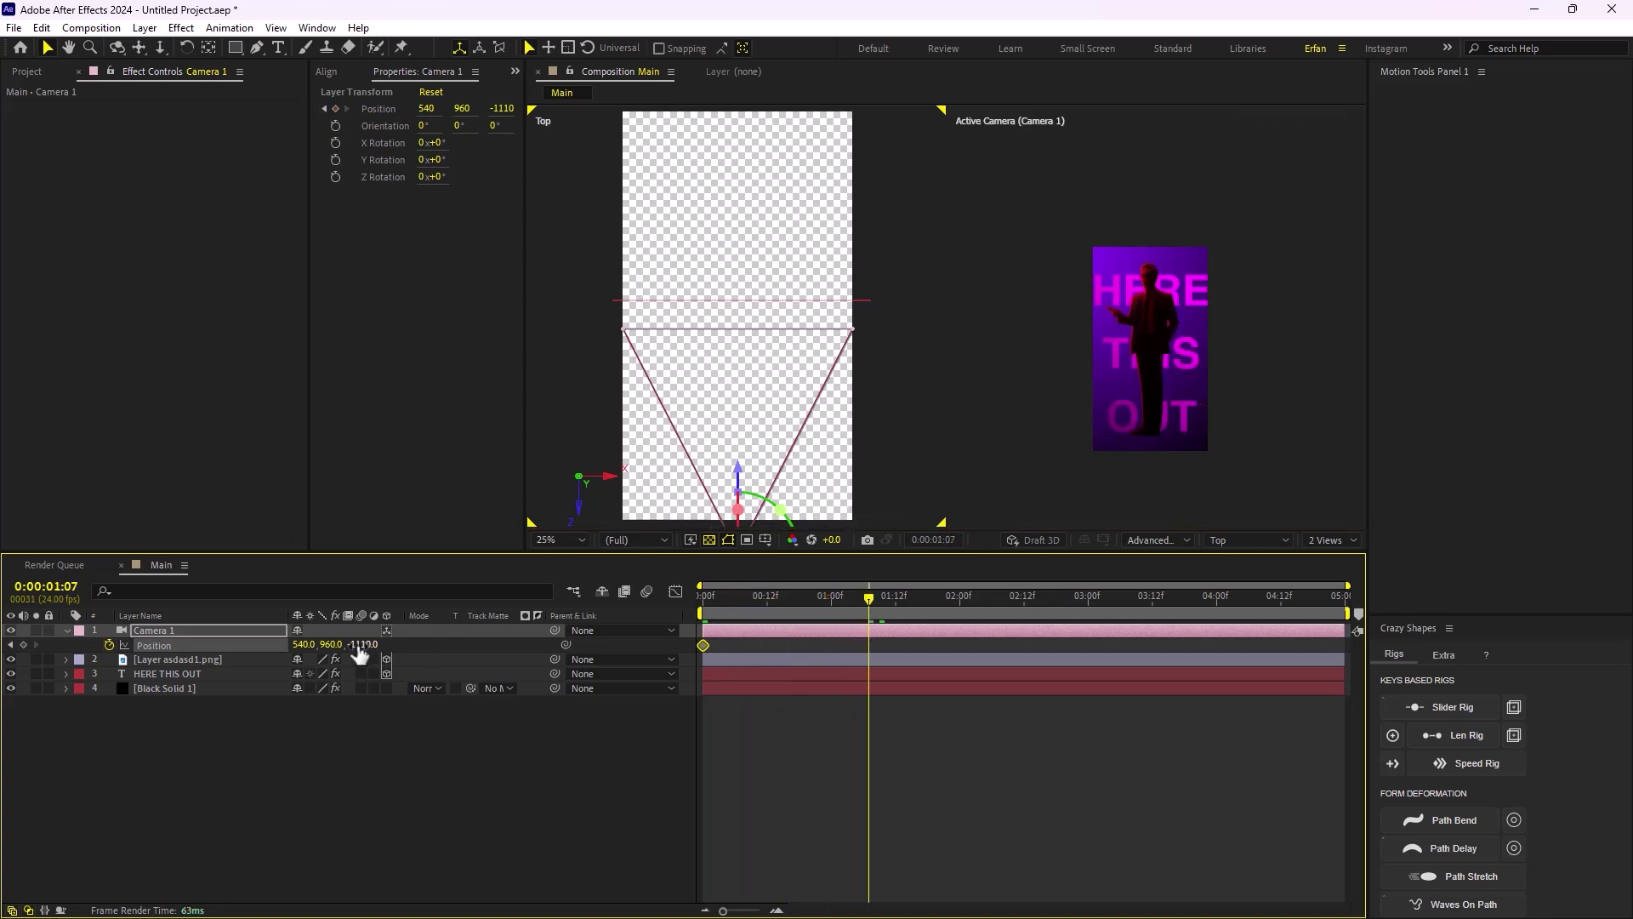
drag(739, 475, 740, 451)
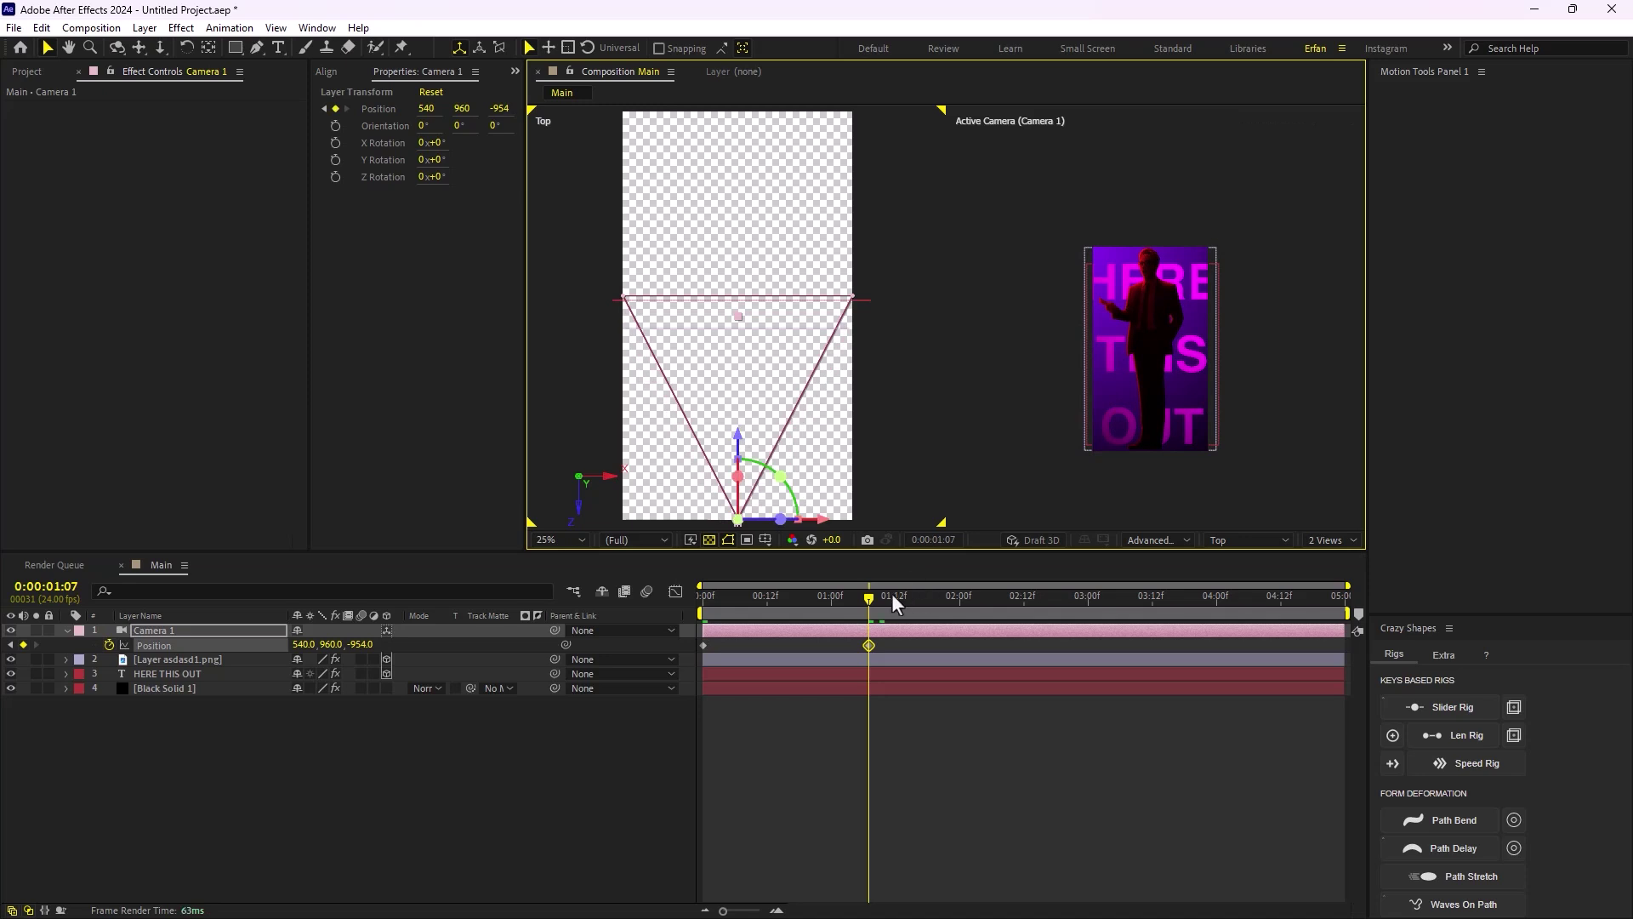
Preview the camera move from the start and lower the preview resolution to Third
drag(894, 594, 609, 617)
click(546, 777)
key(space)
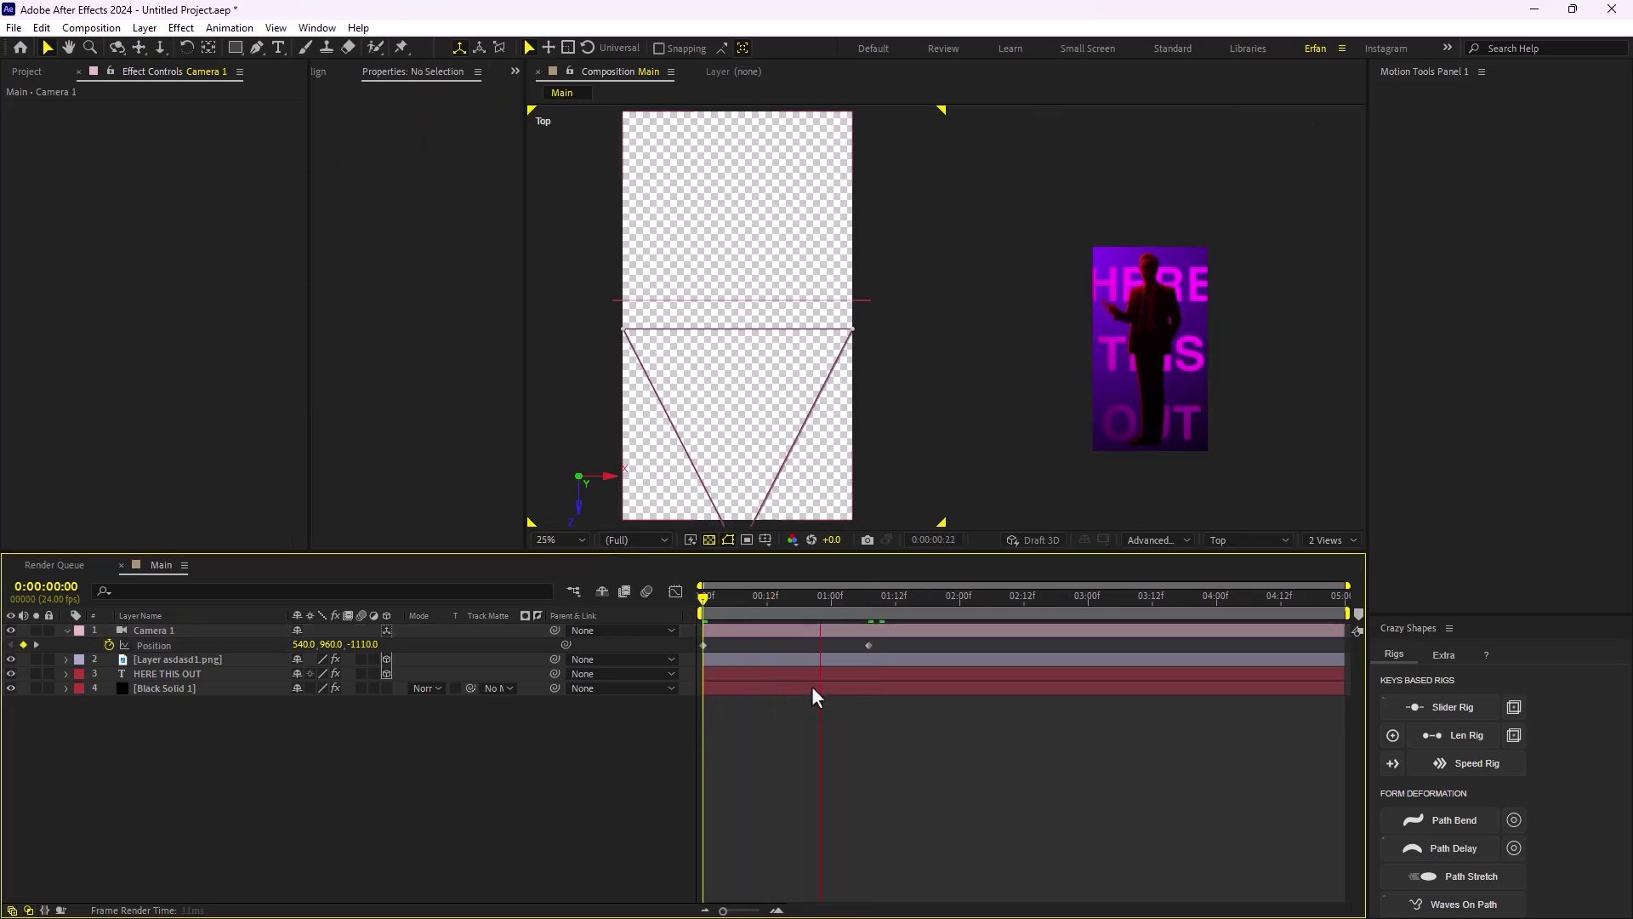
key(space)
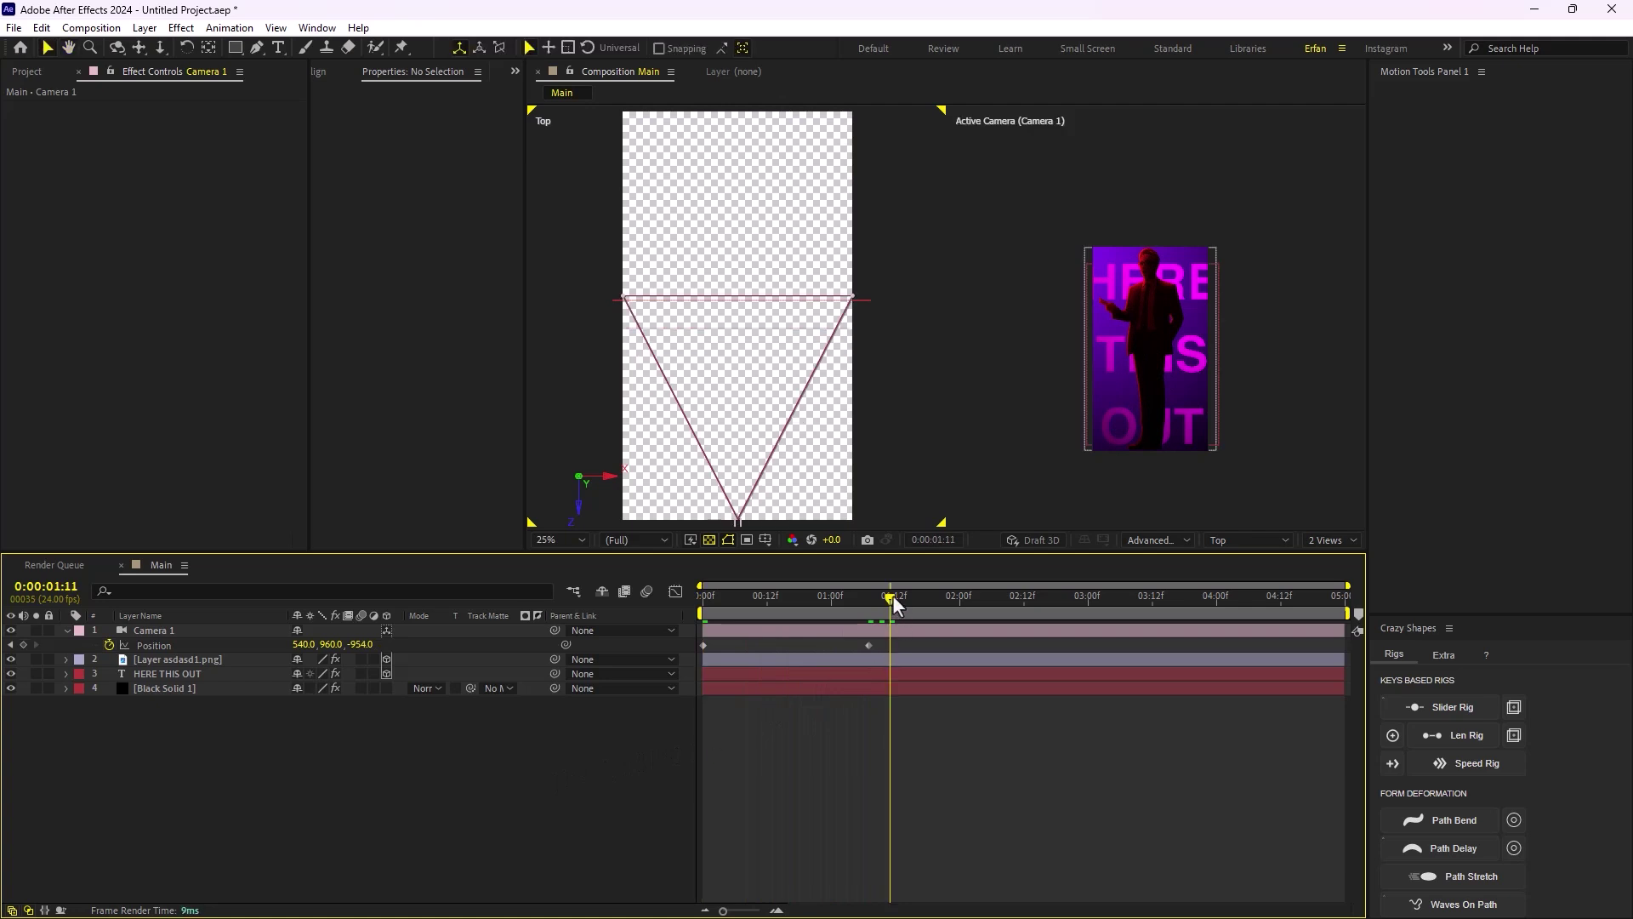
key(Home)
click(637, 539)
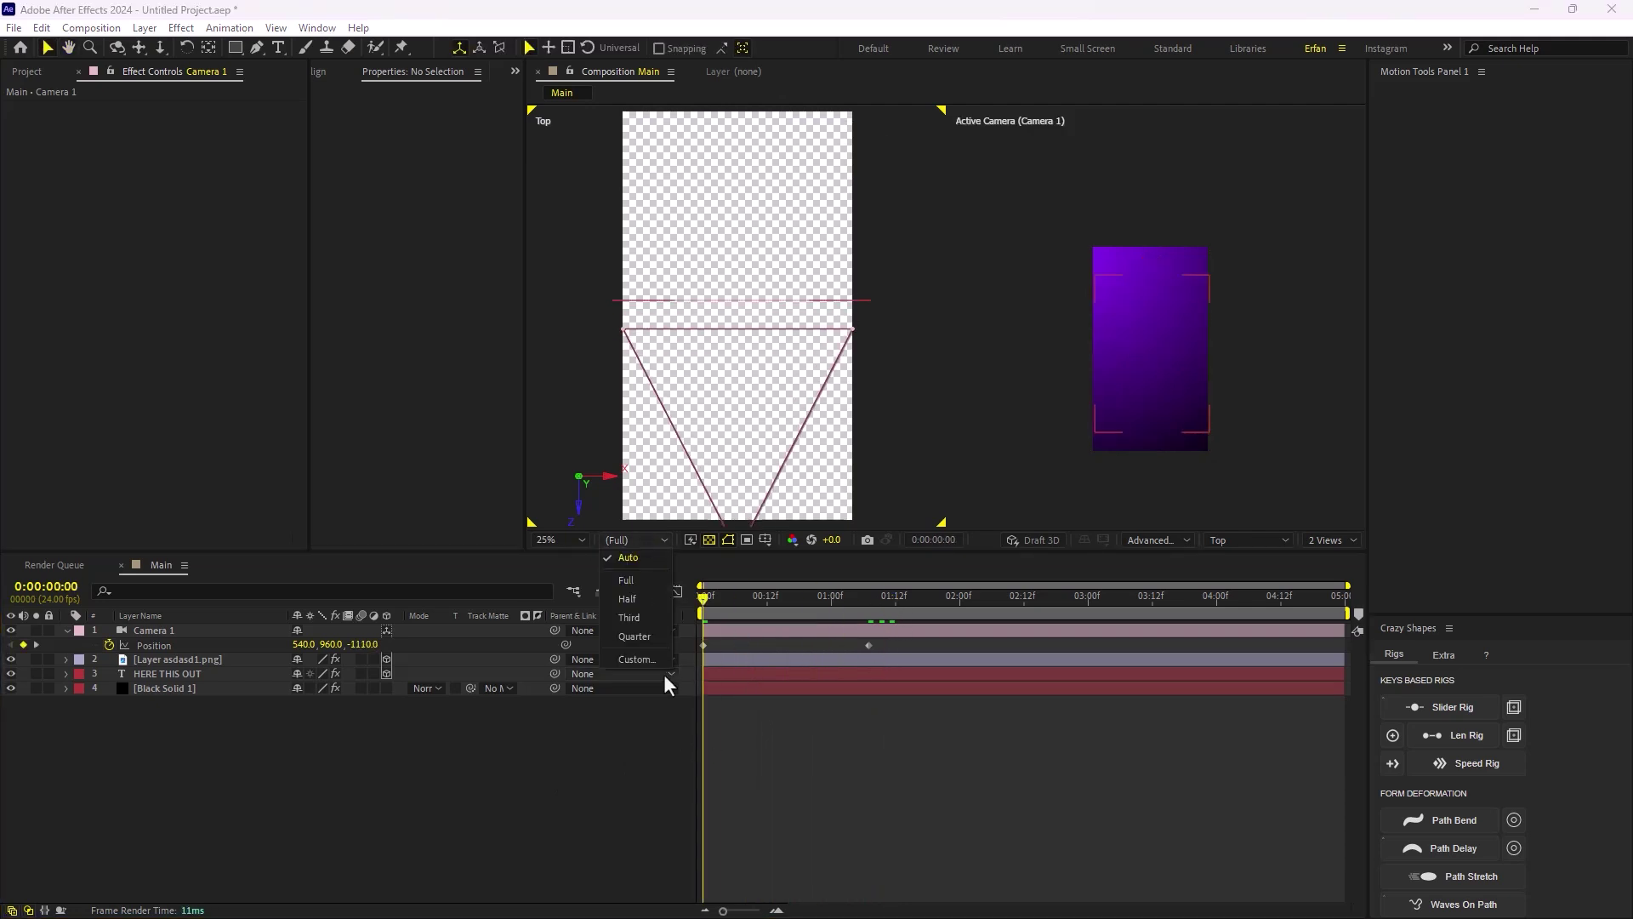
click(640, 618)
key(space)
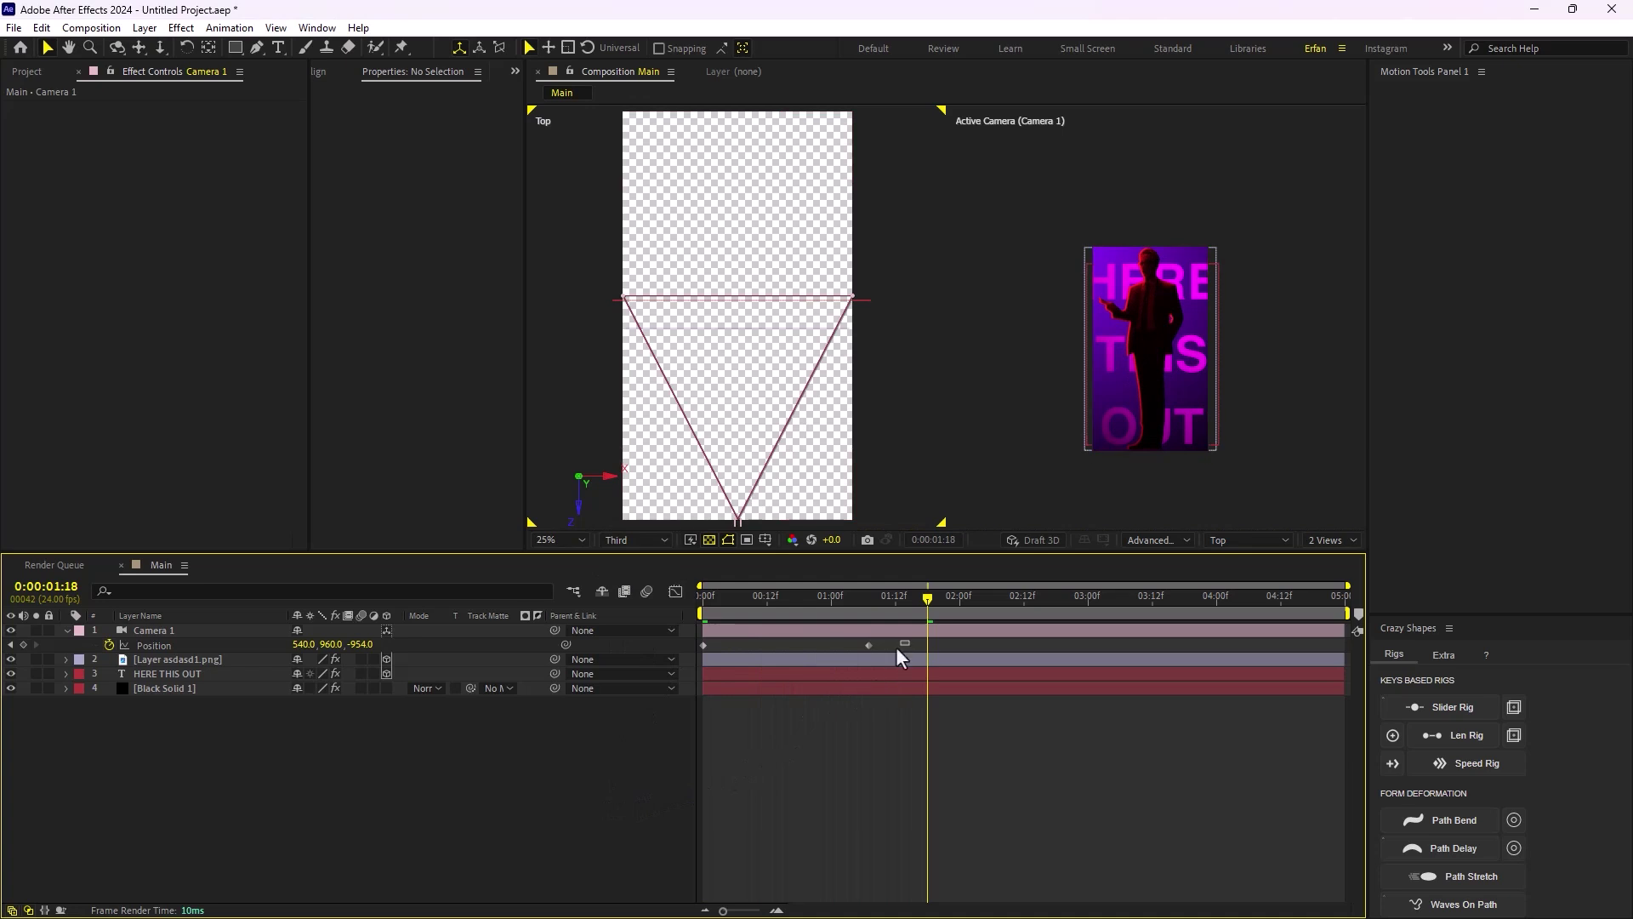
Ease both camera Position keyframes, preview the move and collapse the camera layer
drag(896, 647, 606, 723)
key(space)
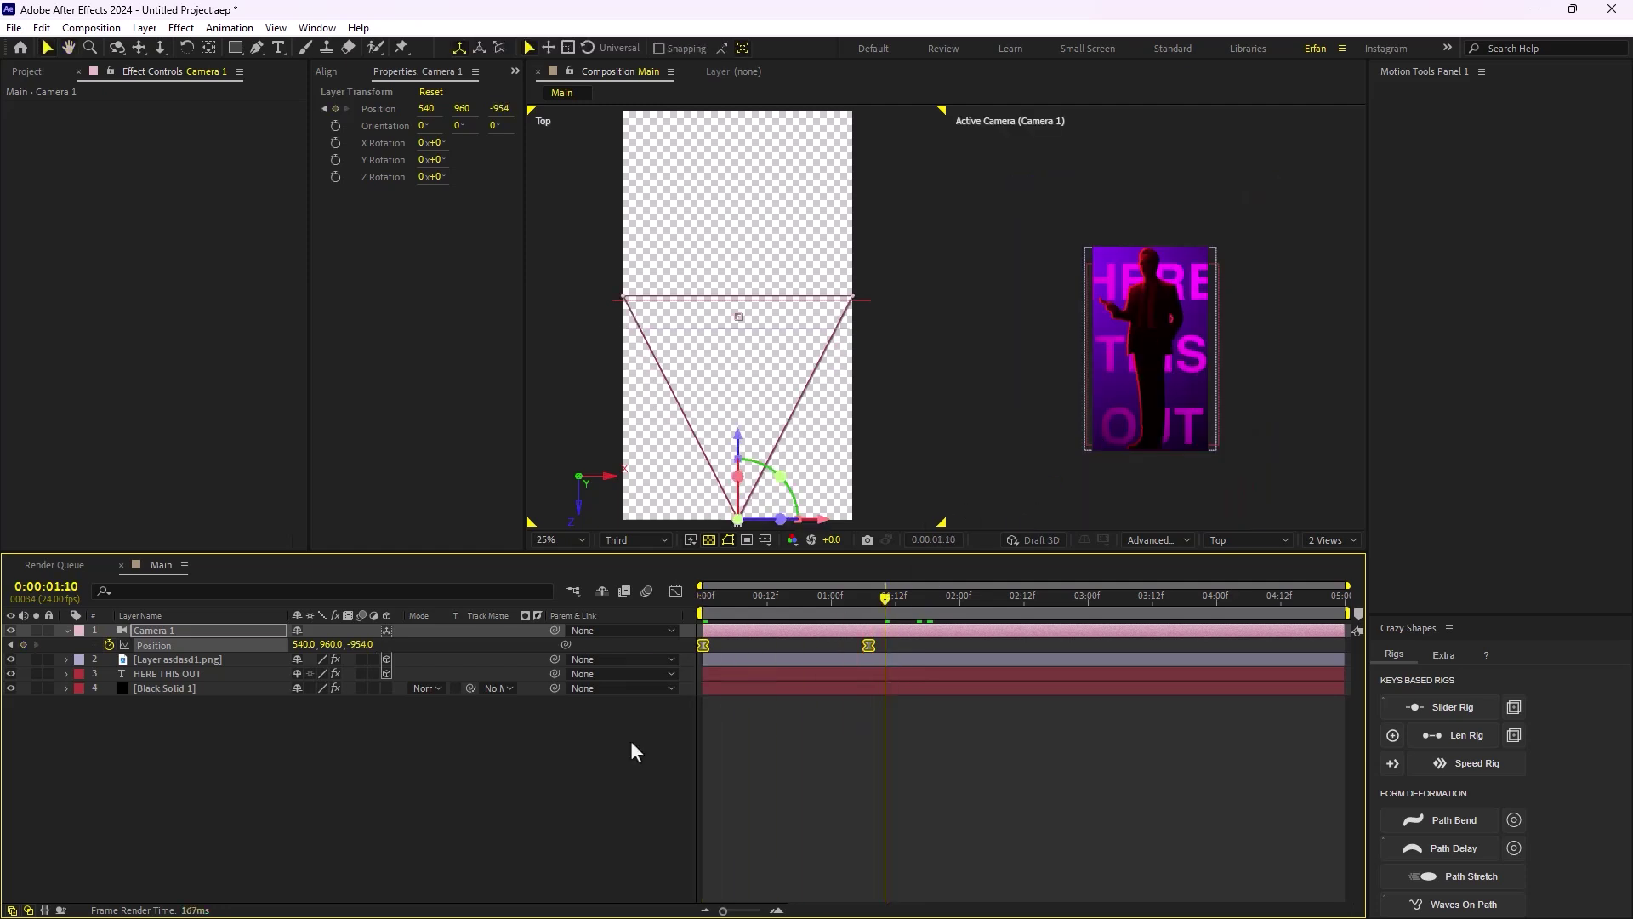
click(237, 751)
click(67, 630)
Create a black 1080 x 1920 px solid layer named OF
right_click(204, 766)
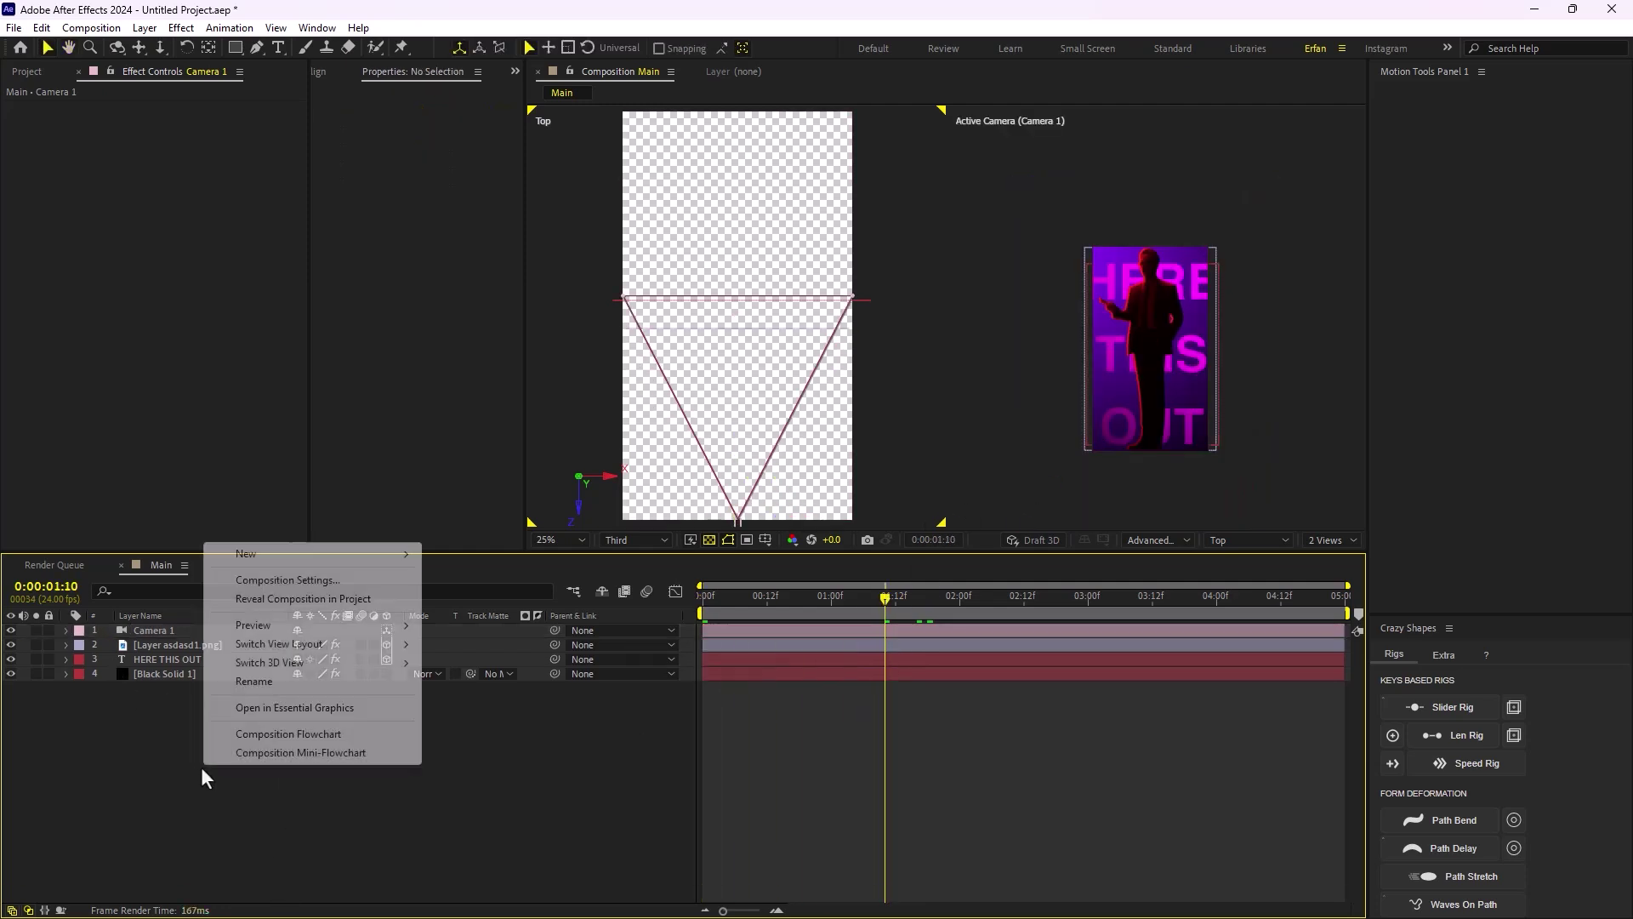
mouse_move(390, 569)
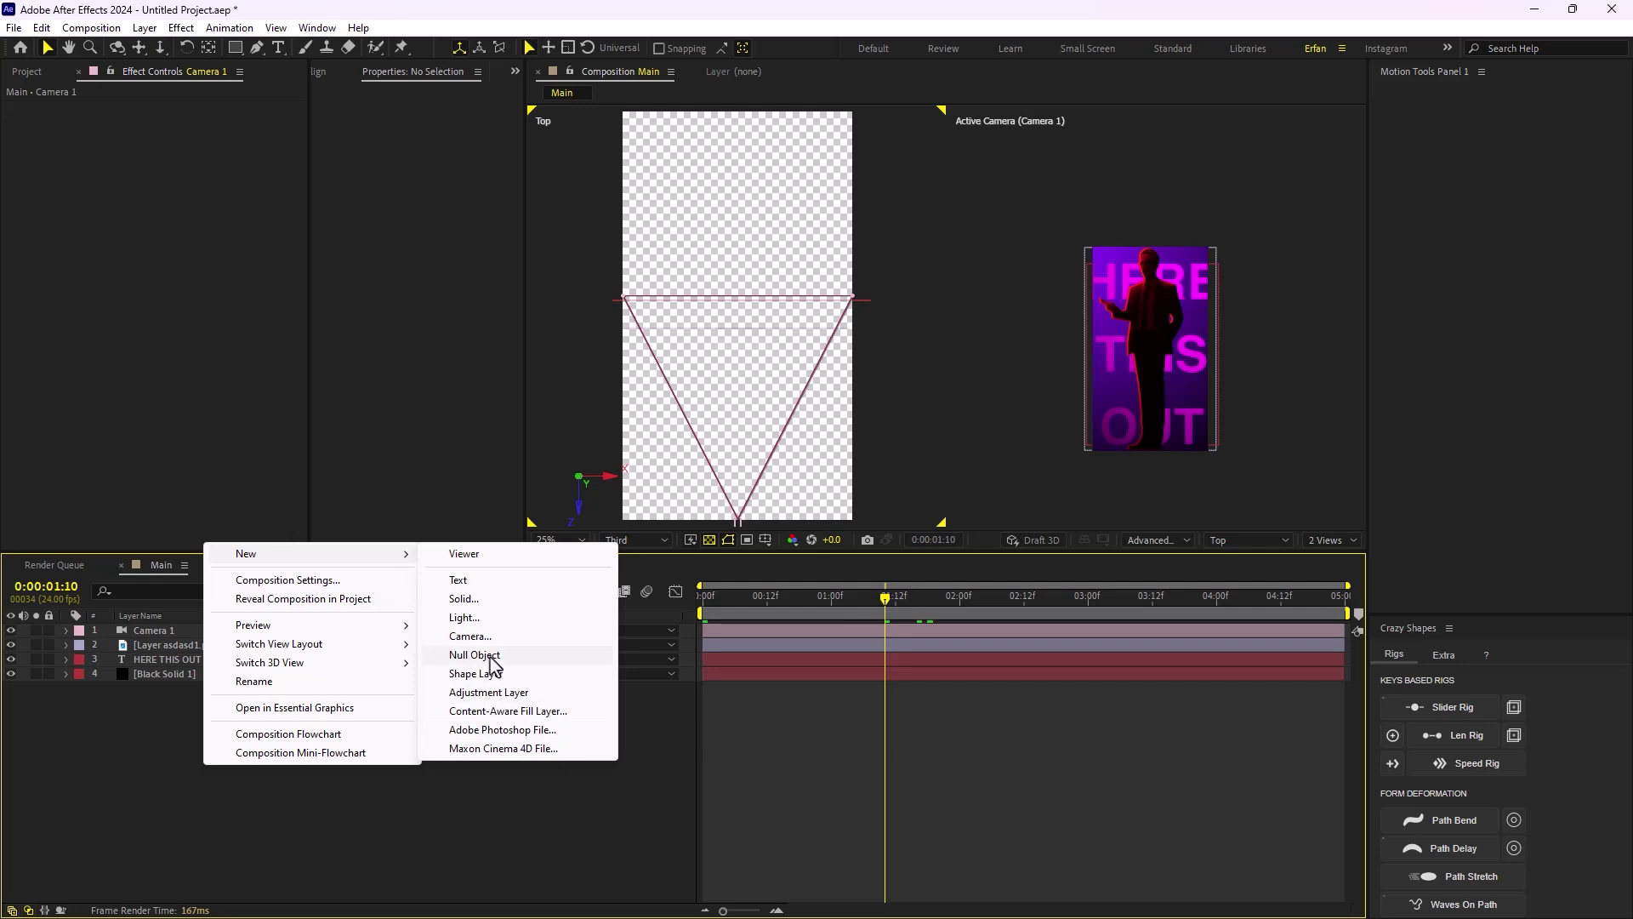
click(466, 599)
text(OF)
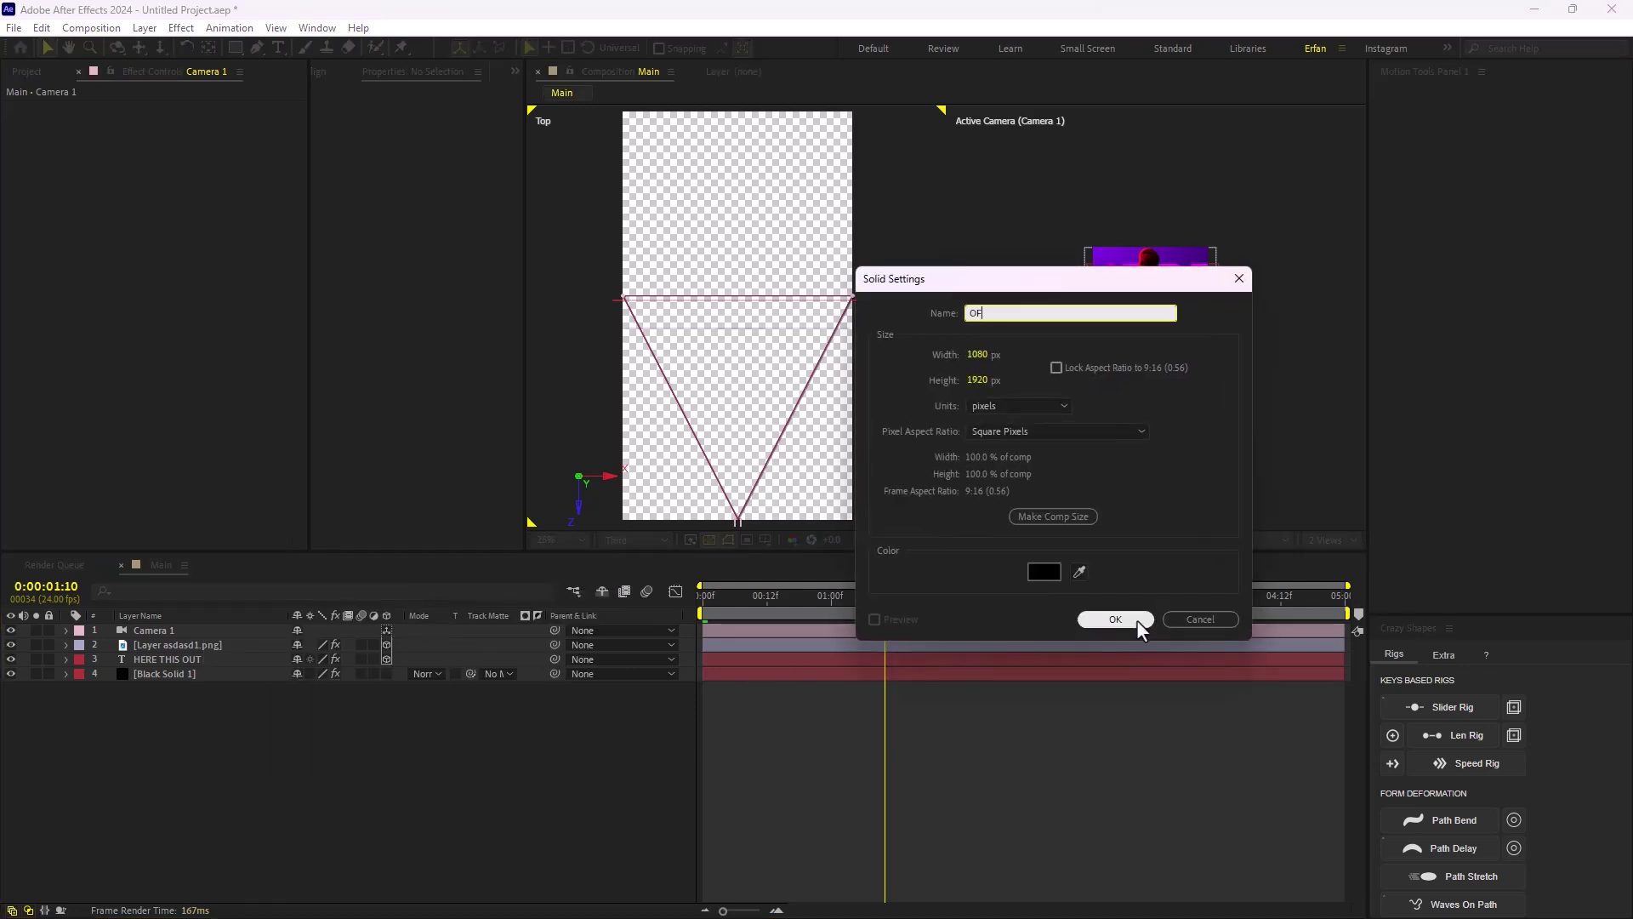
click(1137, 619)
Apply Optical Flares to the OF solid and set its positioning source type to 3D
key(ctrl+space)
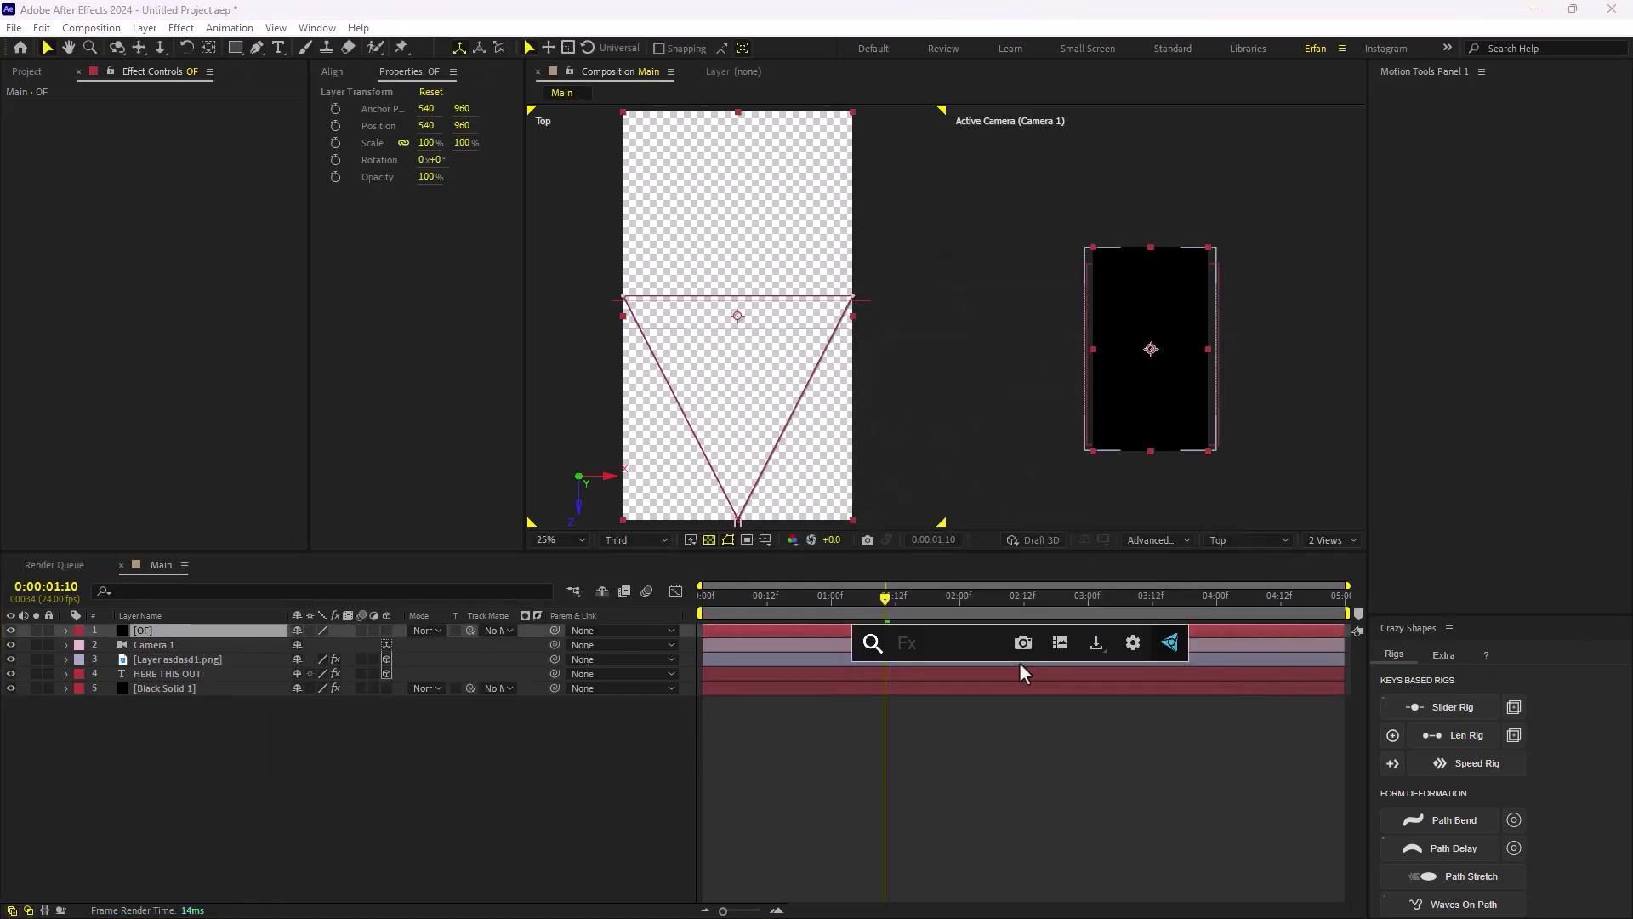
text(Opt)
key(Return)
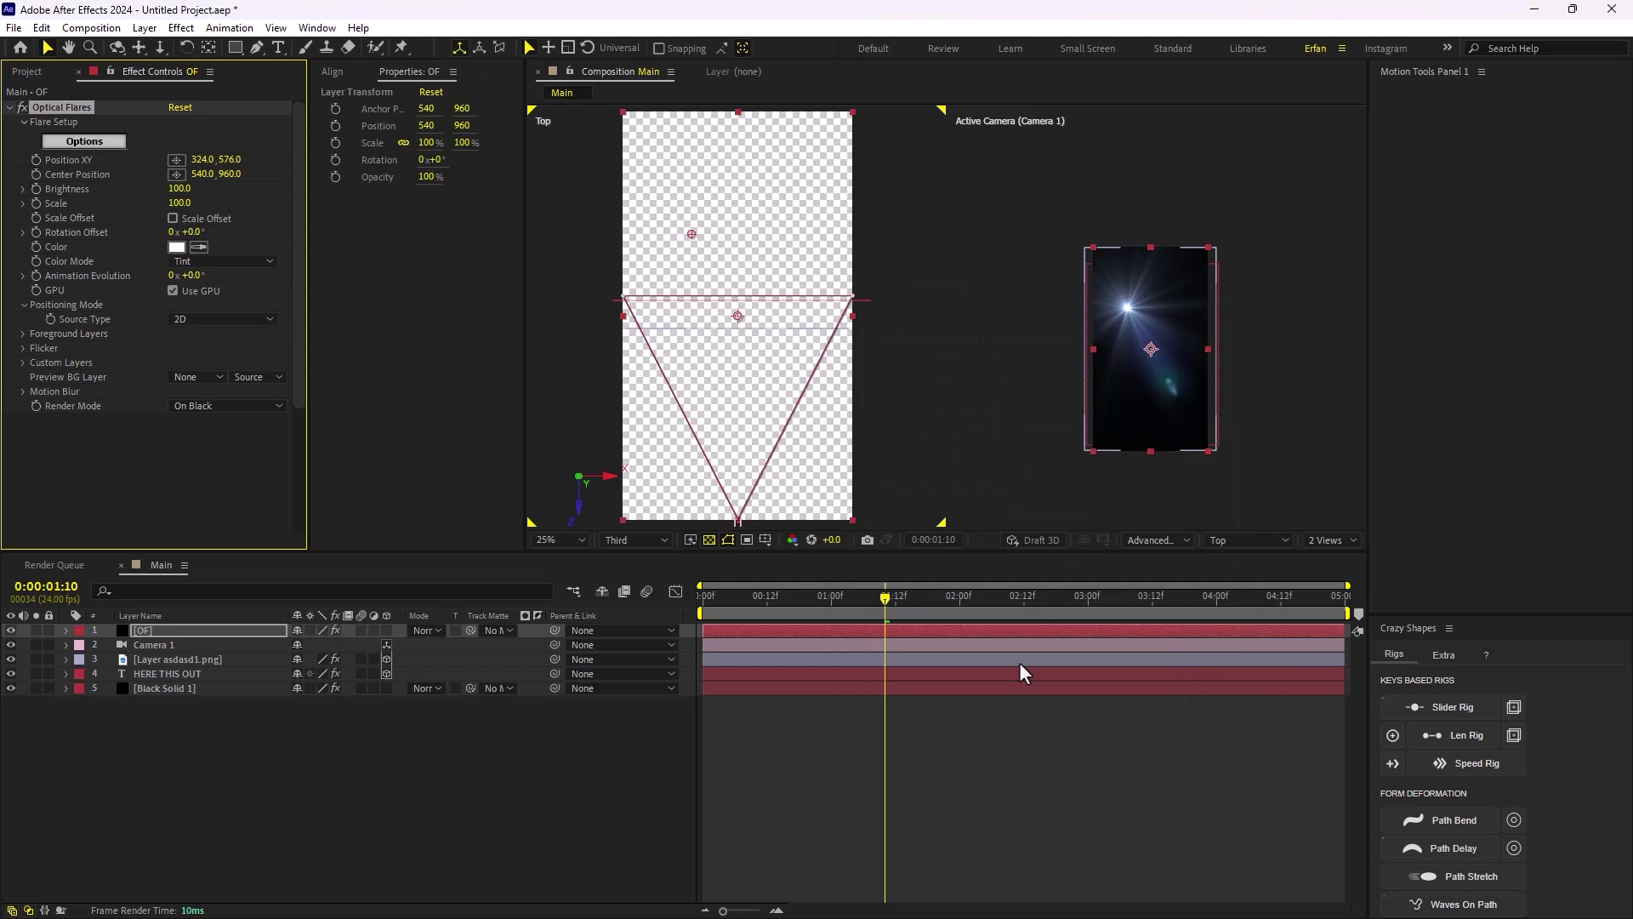
click(223, 318)
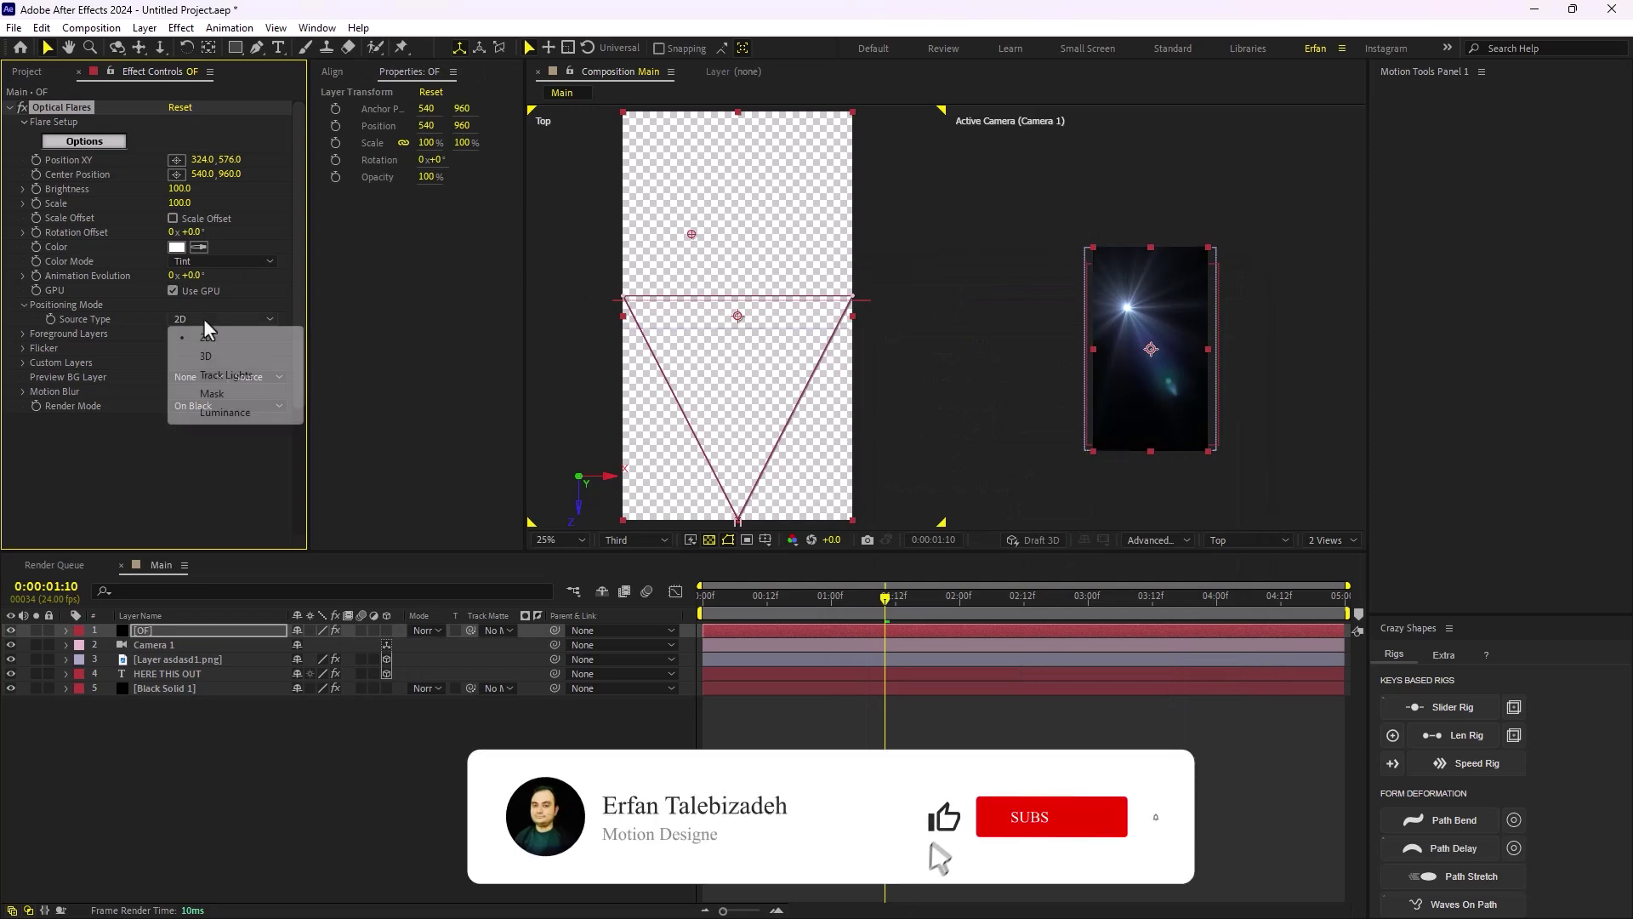
click(230, 358)
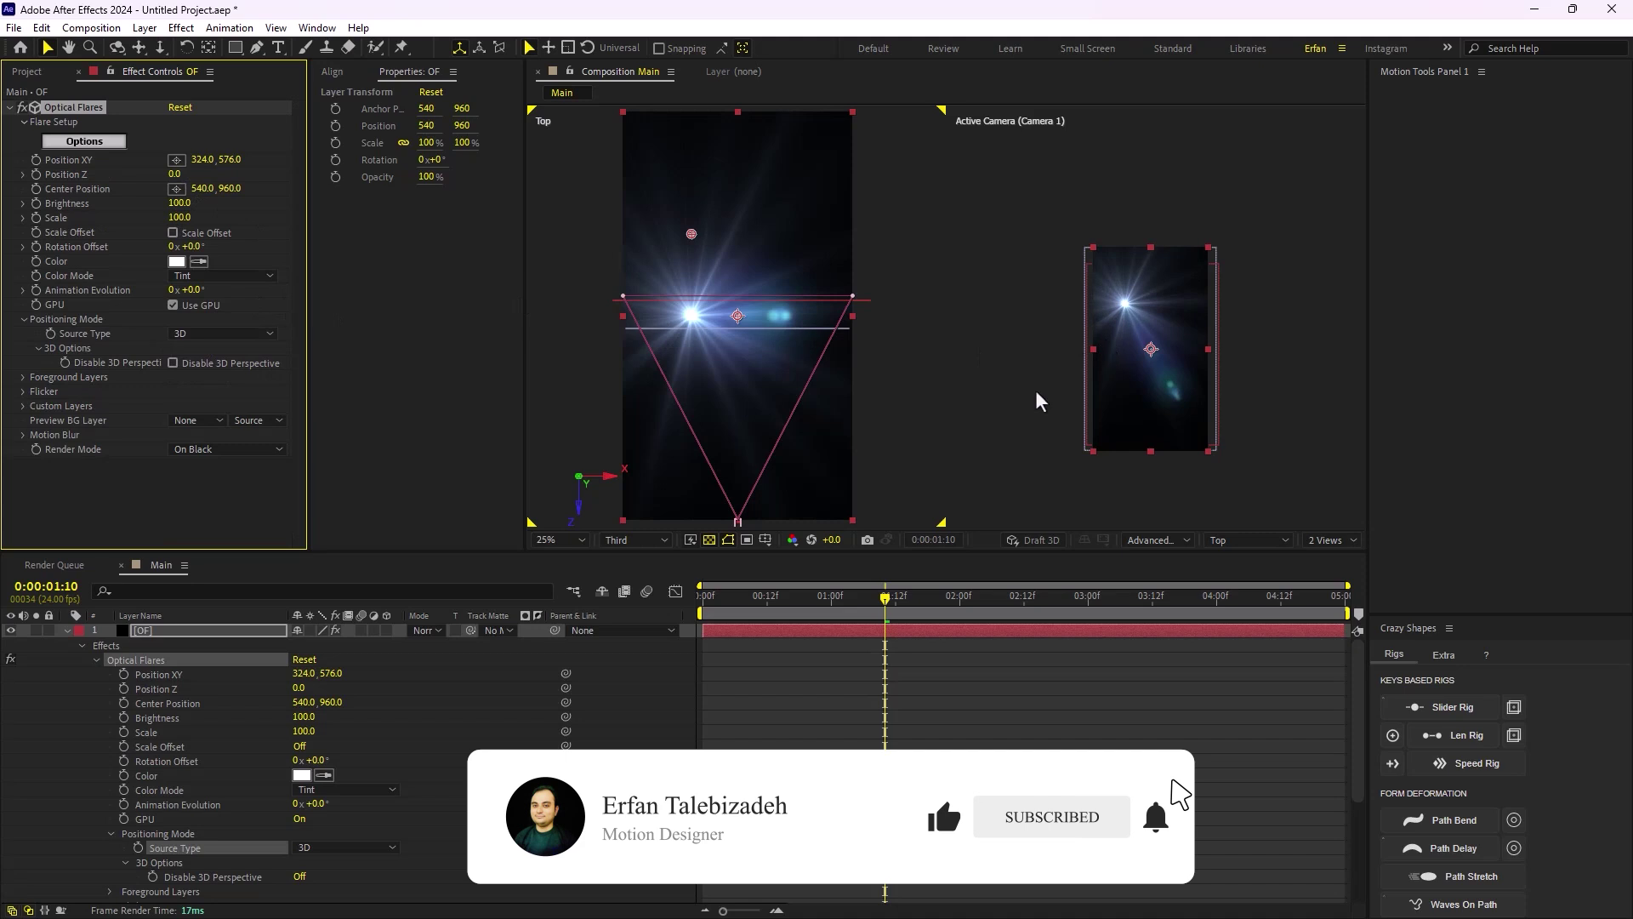
Switch the viewer to a single view and set the flare's render mode to On Transparent
click(1333, 539)
click(1320, 560)
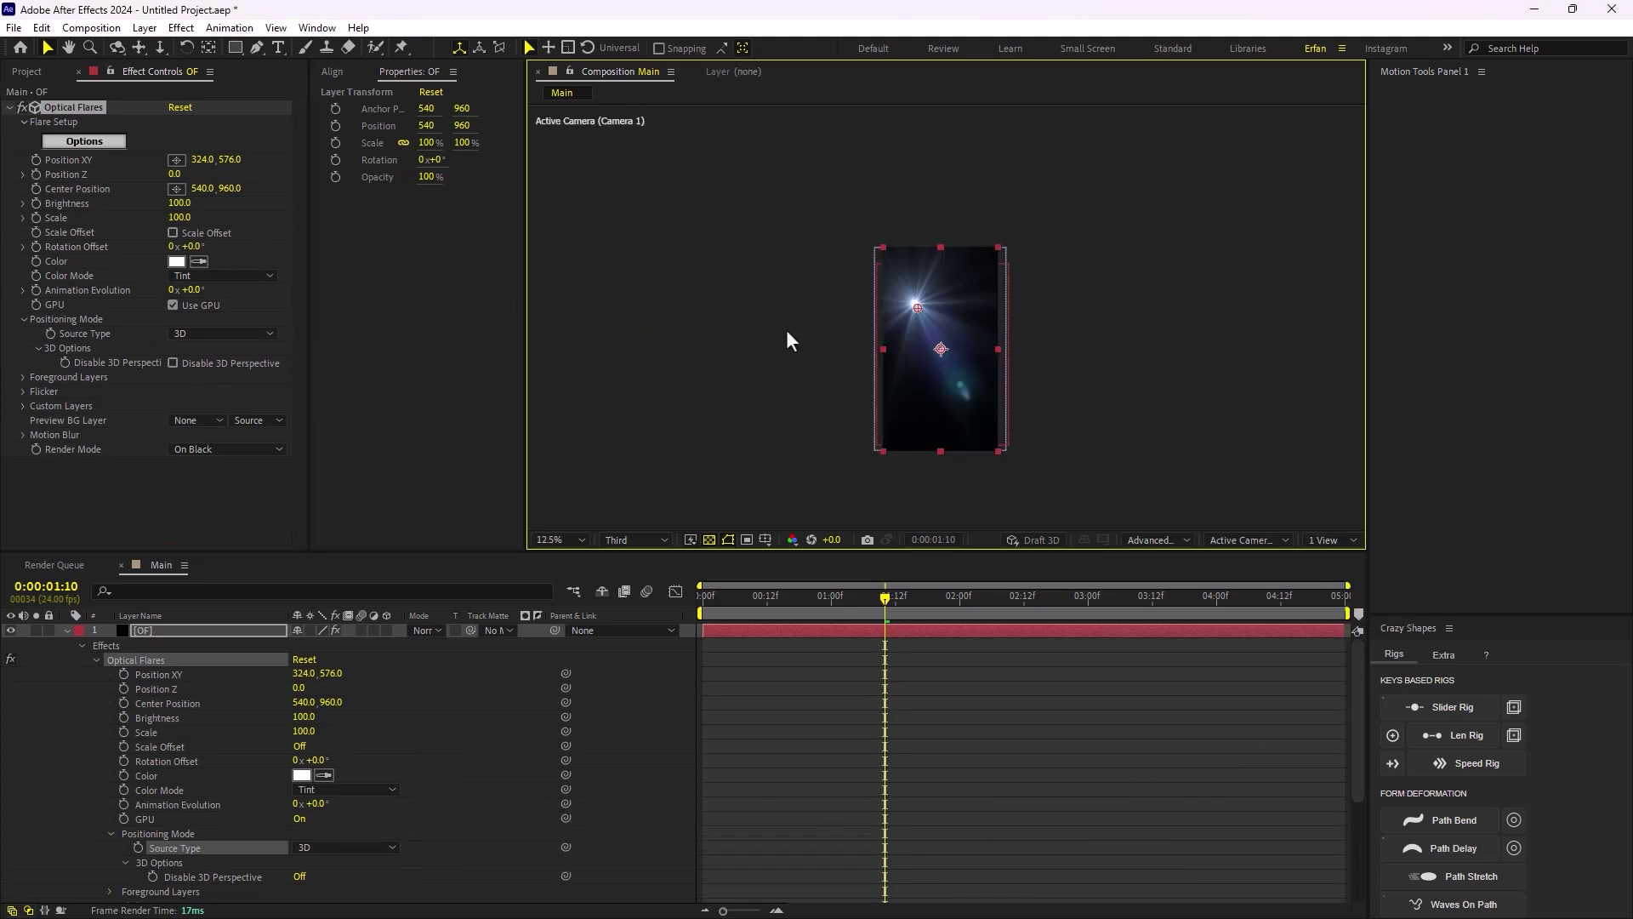
click(698, 454)
click(217, 448)
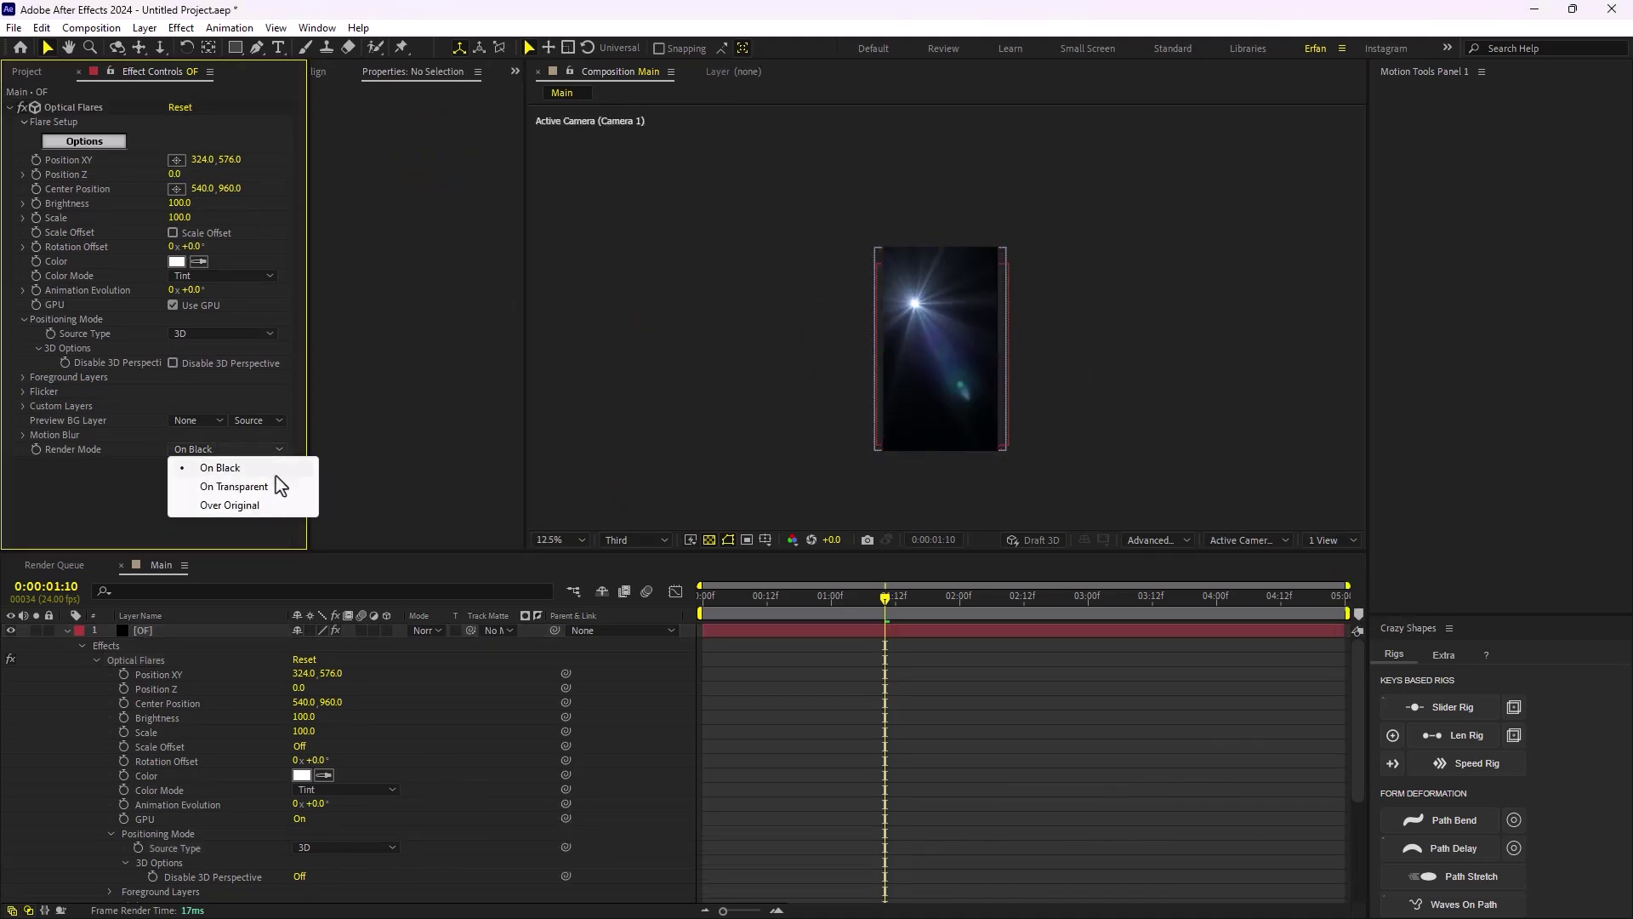
click(231, 486)
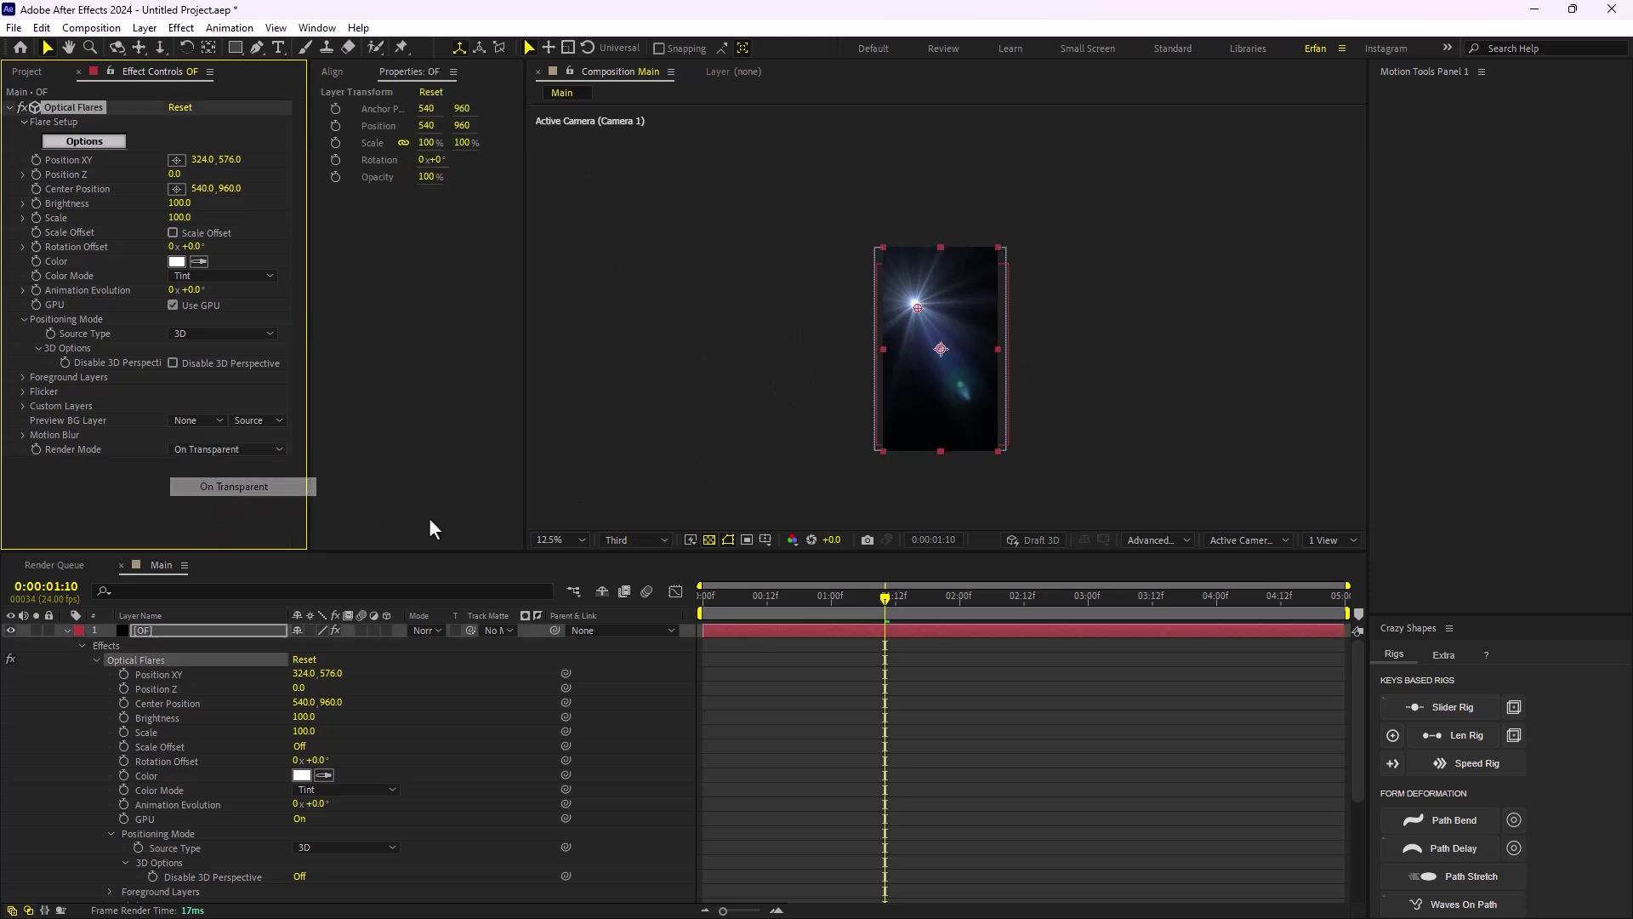
scroll(839, 426, up, 2)
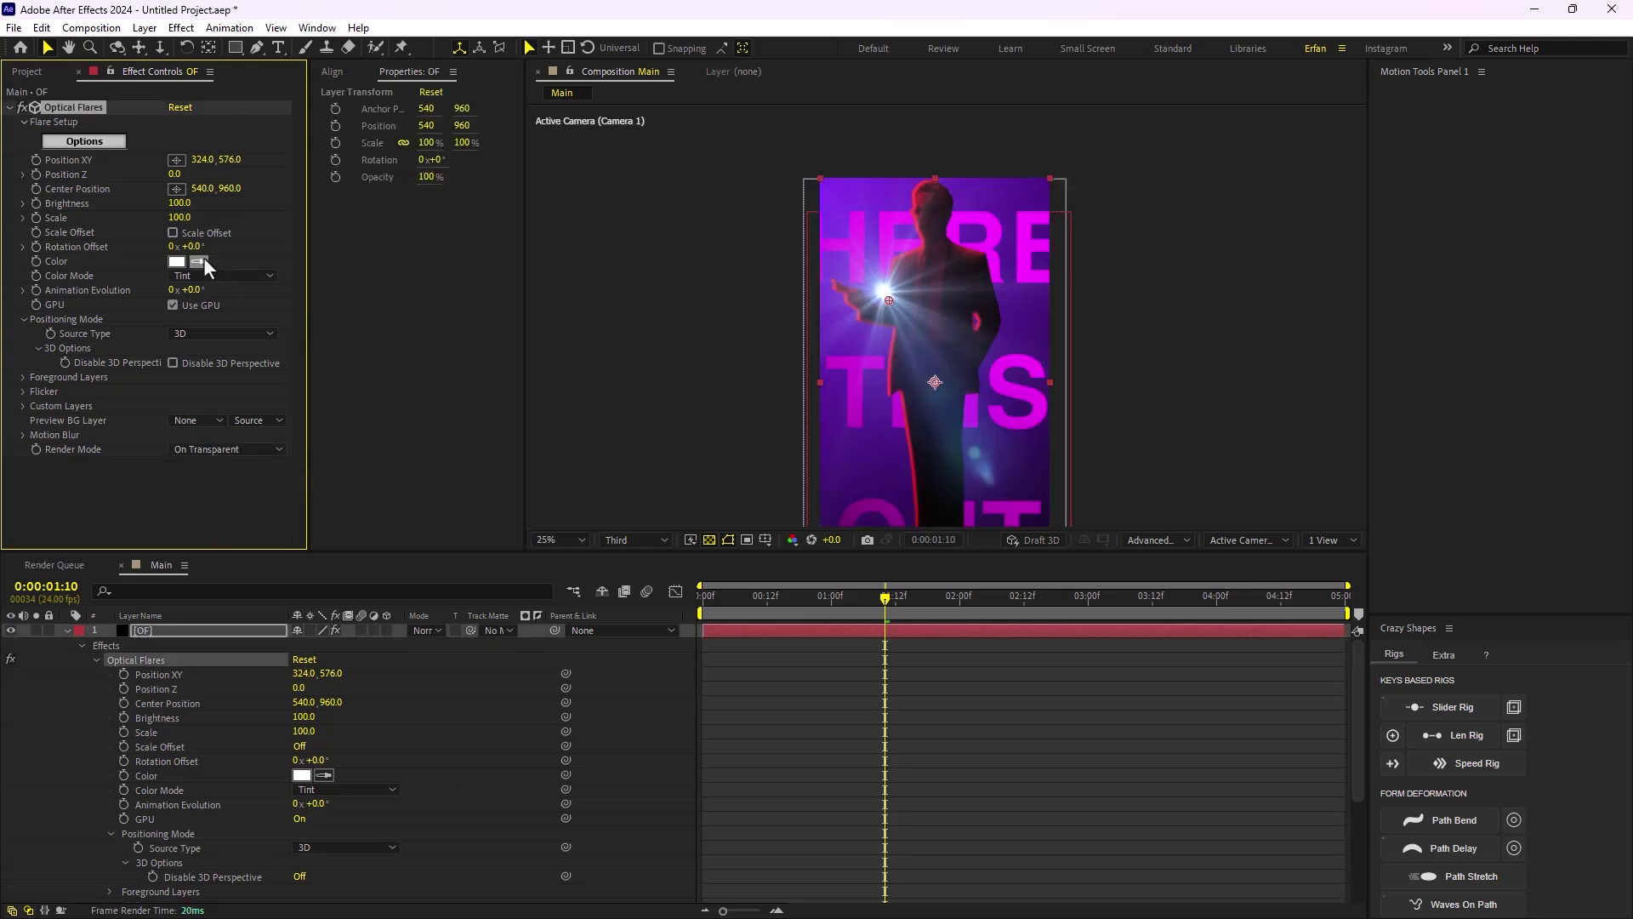
Place the flare just outside the frame beside the man at -177, 664 and set its brightness to 190
drag(885, 294, 763, 283)
key(ctrl+z)
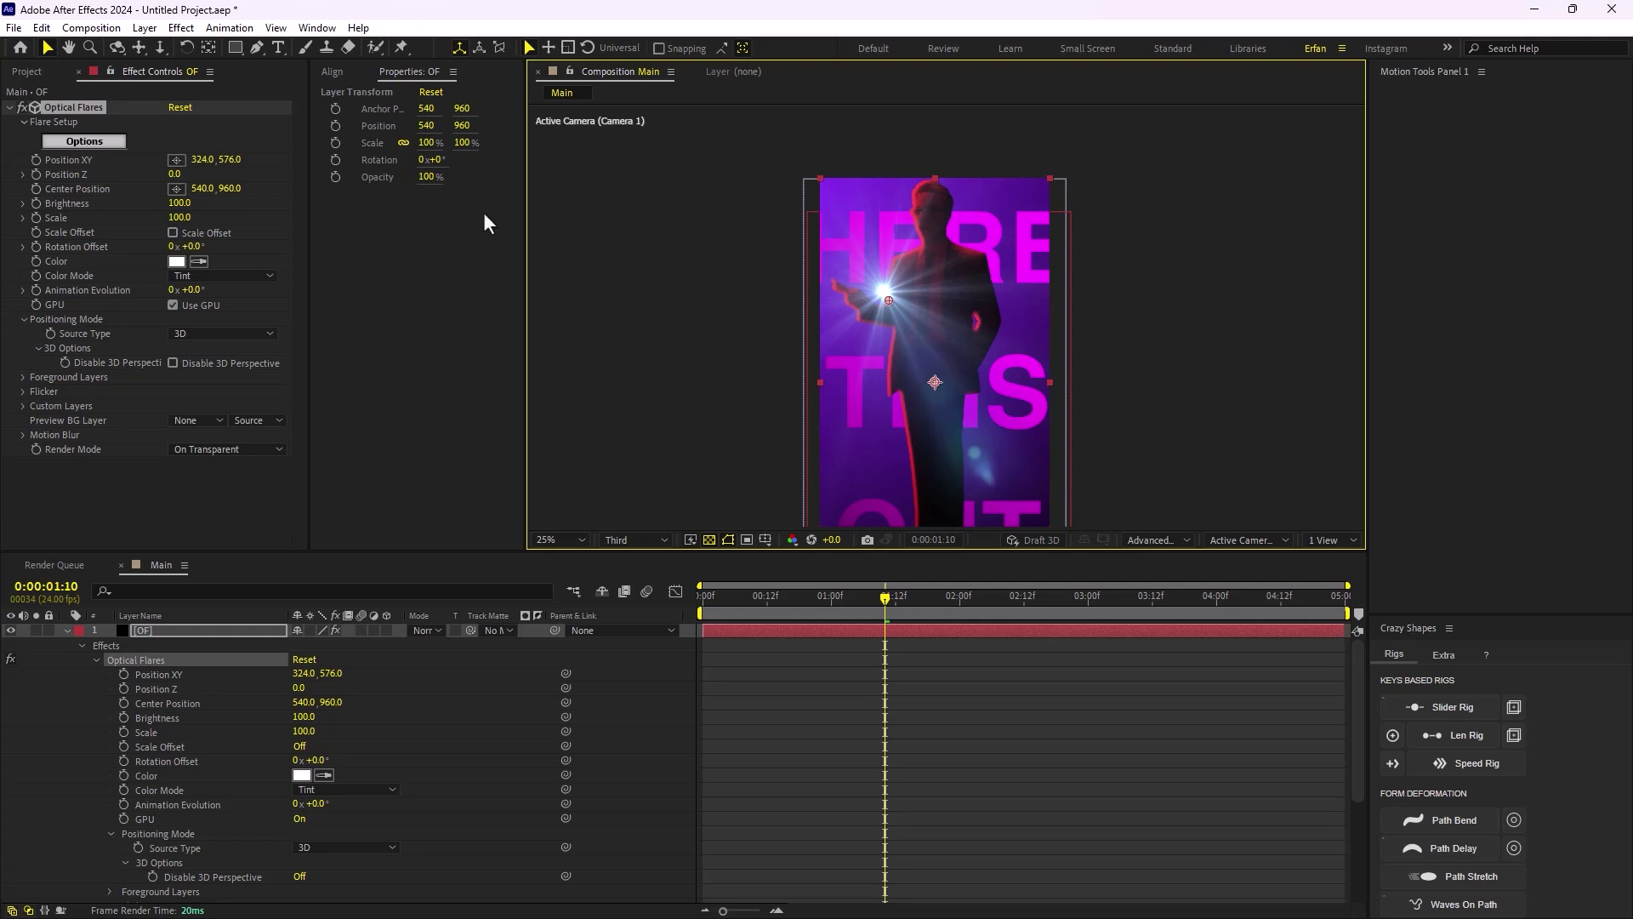
drag(207, 159, 162, 160)
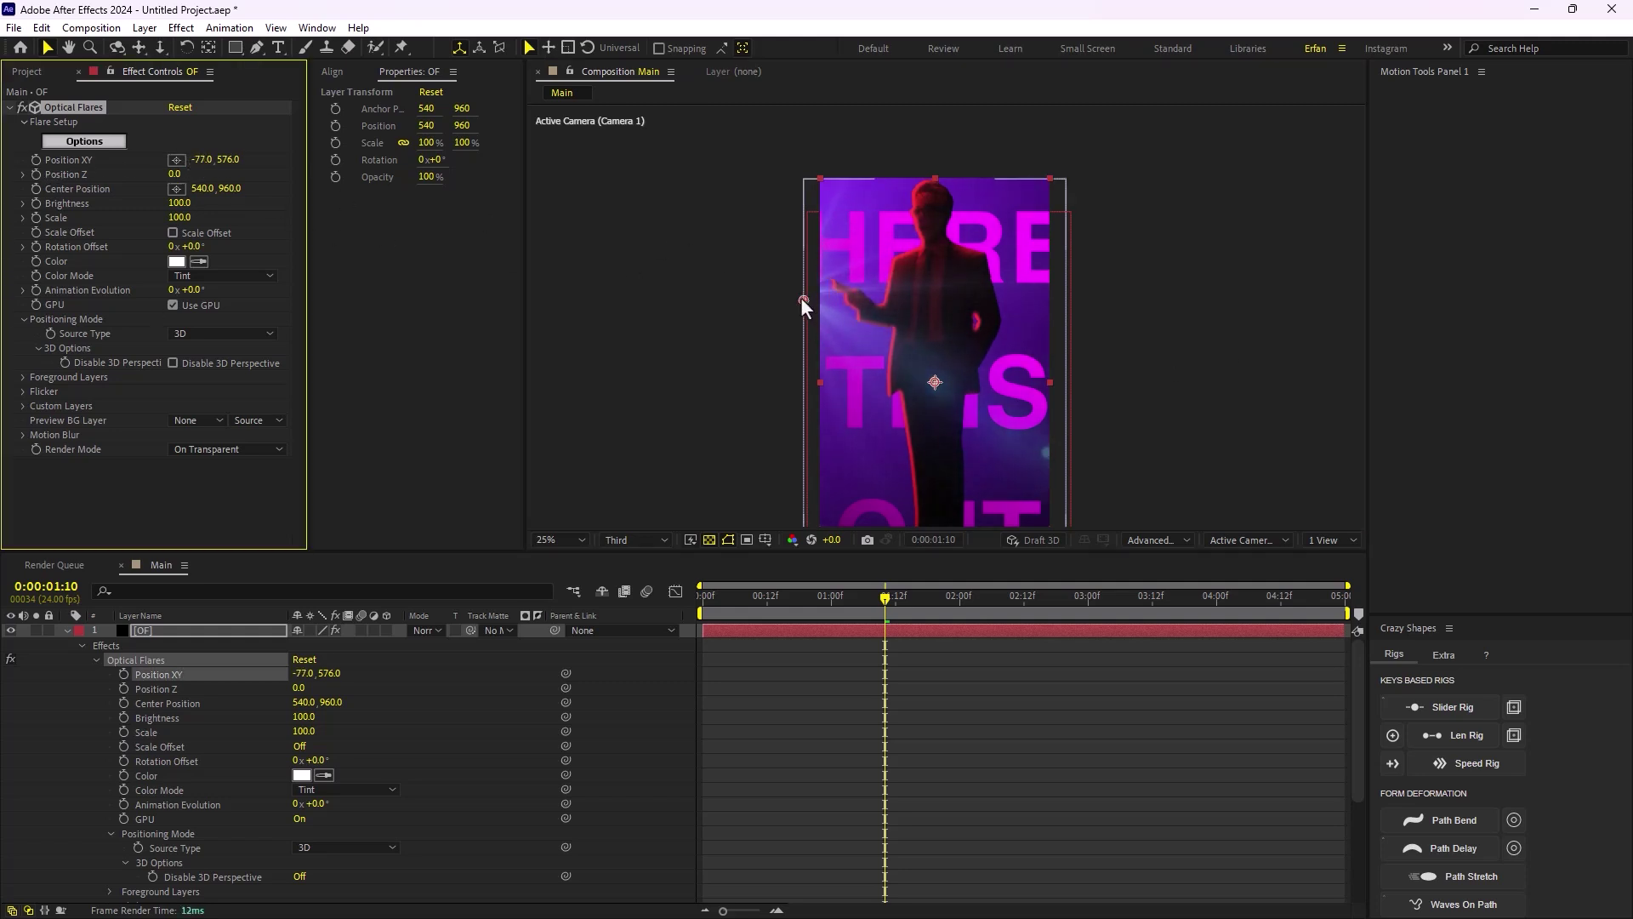
drag(803, 300, 781, 318)
drag(181, 211, 216, 212)
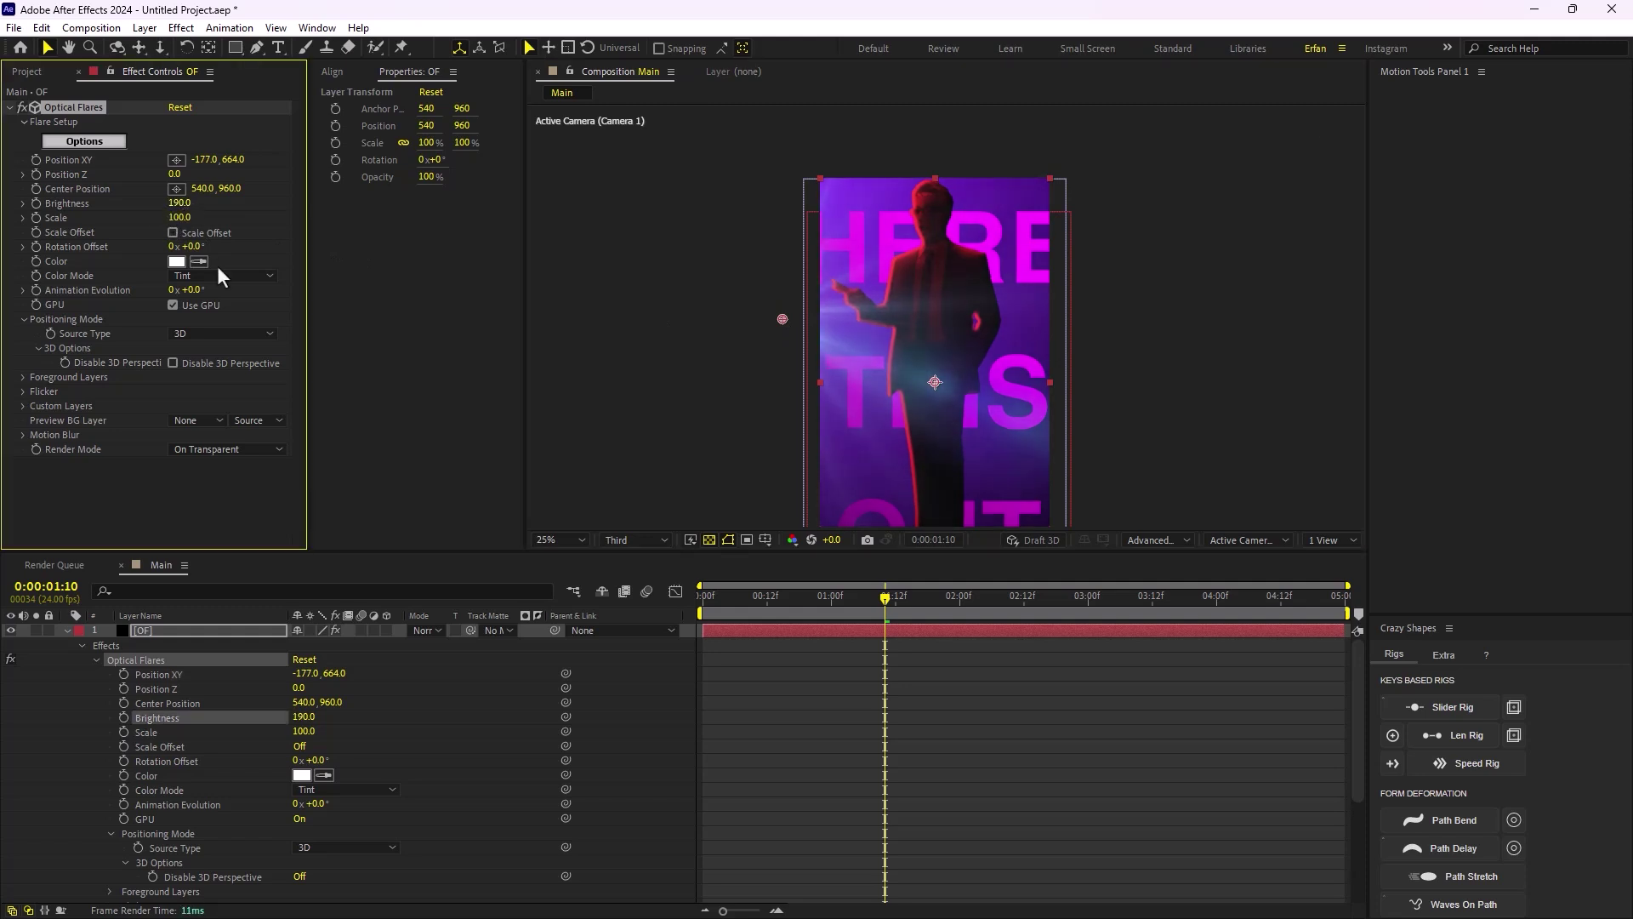
Tint the flare magenta with hue 301, reduce its scale to 80, and collapse the OF layer
click(176, 261)
click(1008, 492)
mouse_move(1007, 492)
mouse_down()
mouse_move(1009, 525)
mouse_move(1043, 493)
mouse_move(1050, 517)
mouse_move(1045, 504)
mouse_up()
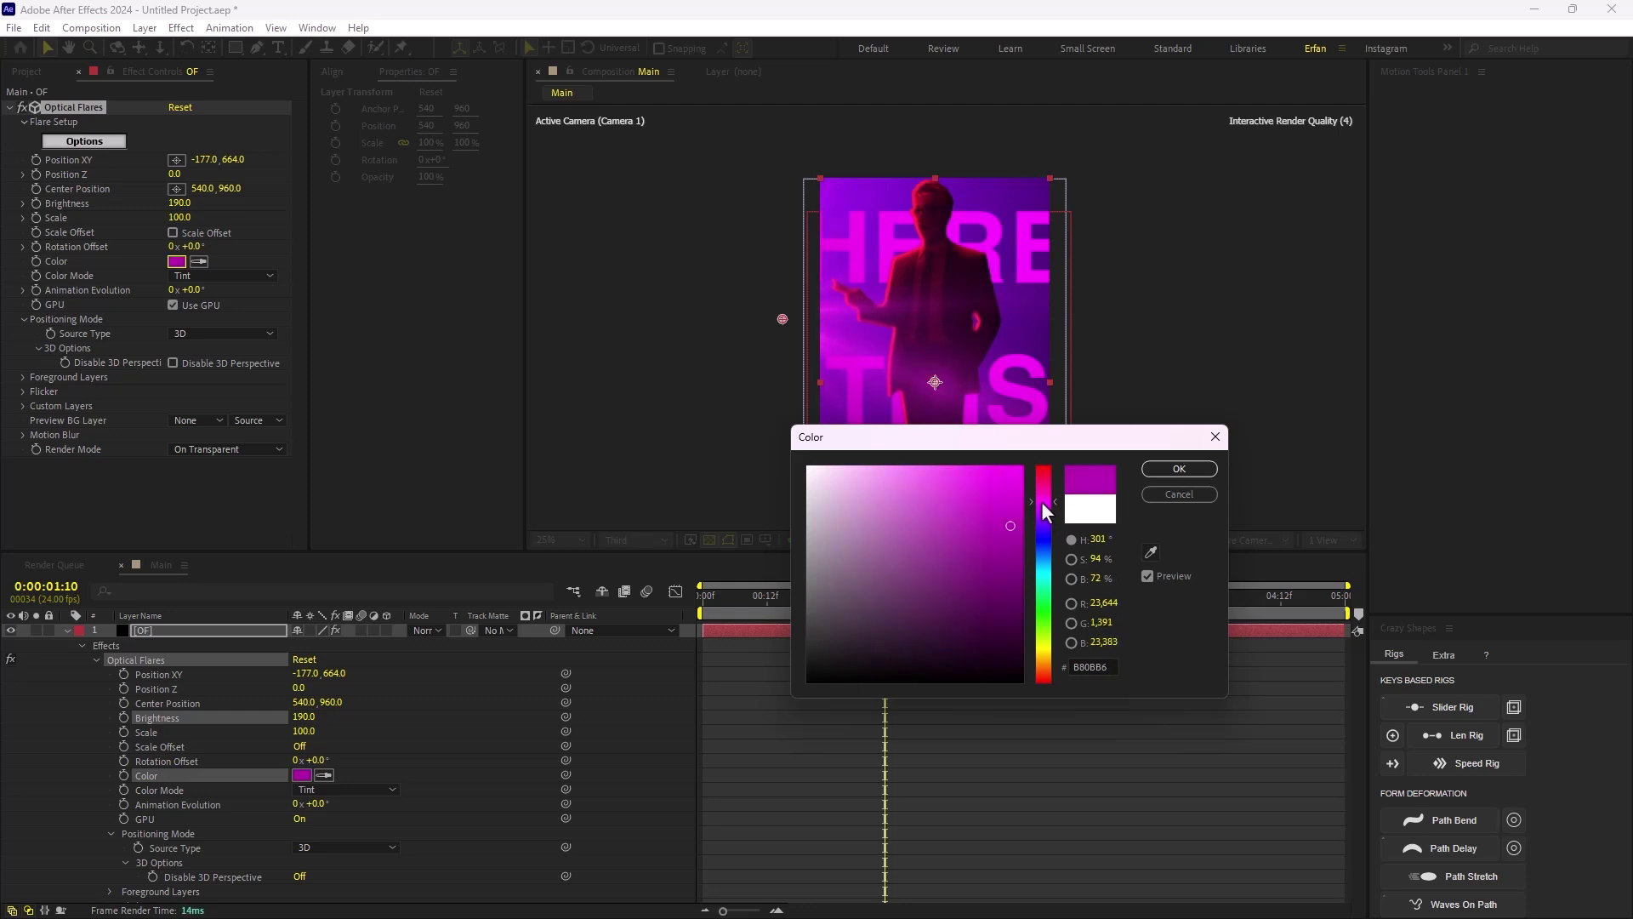
click(1179, 468)
mouse_move(180, 226)
mouse_down()
mouse_move(138, 225)
mouse_move(176, 219)
mouse_up()
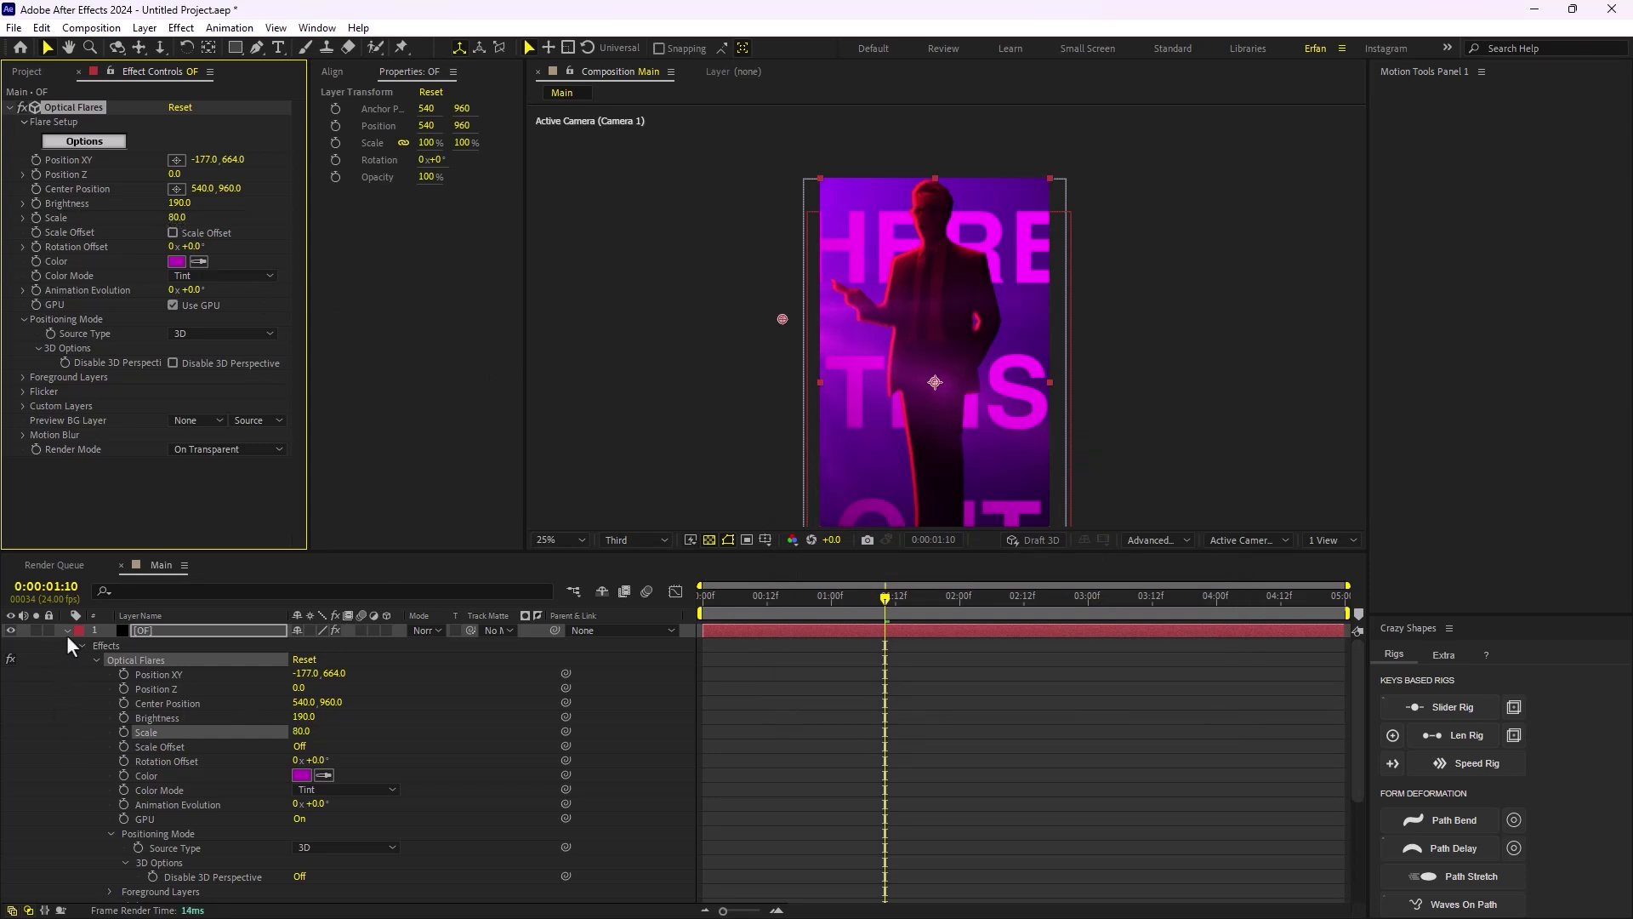
click(67, 630)
Create an adjustment layer above the others and name it Wiggle
click(342, 816)
right_click(538, 780)
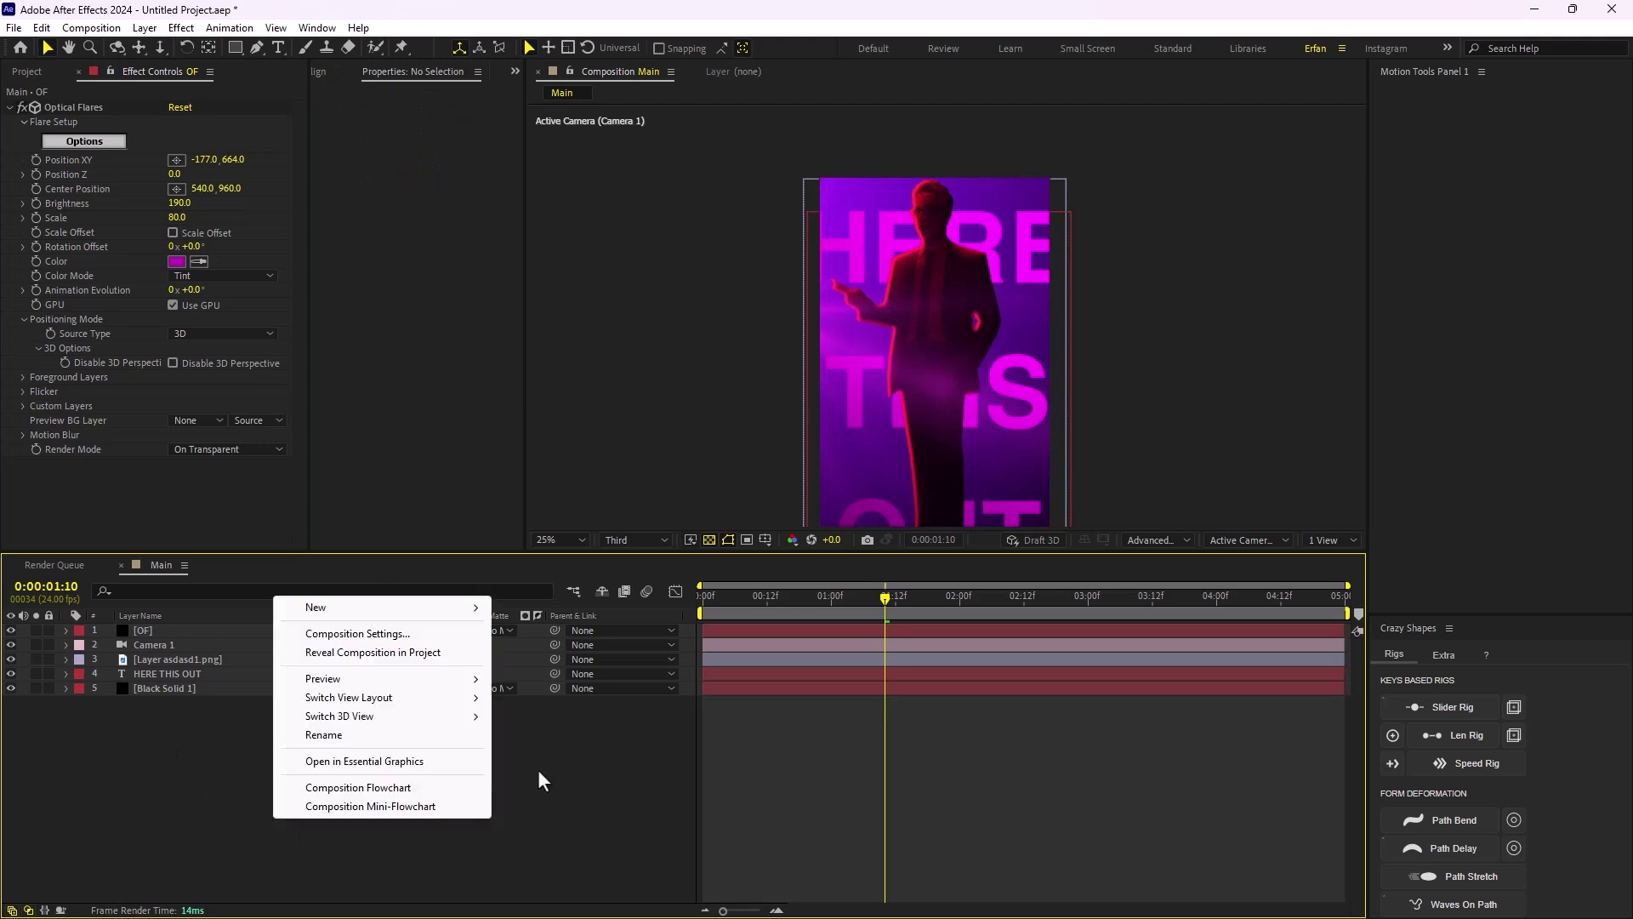
mouse_move(400, 609)
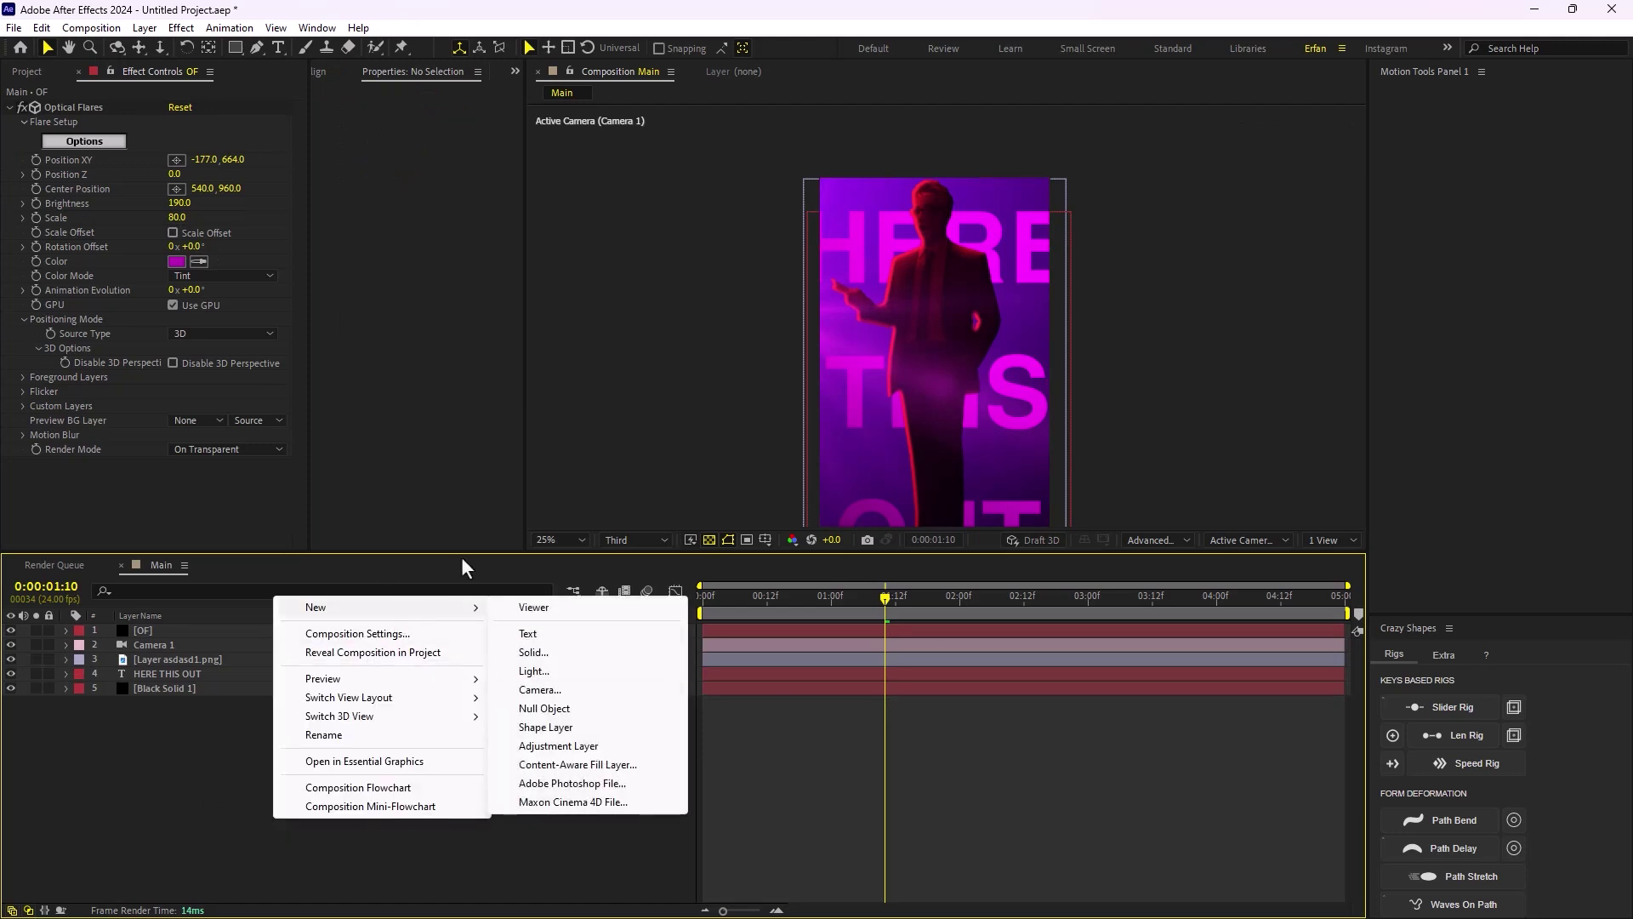
click(595, 747)
key(Return)
text(Wiggle)
key(Return)
Apply the Wiggle - position preset to the adjustment layer, set the wiggle amount to 10 pixels and preview it
key(ctrl+space)
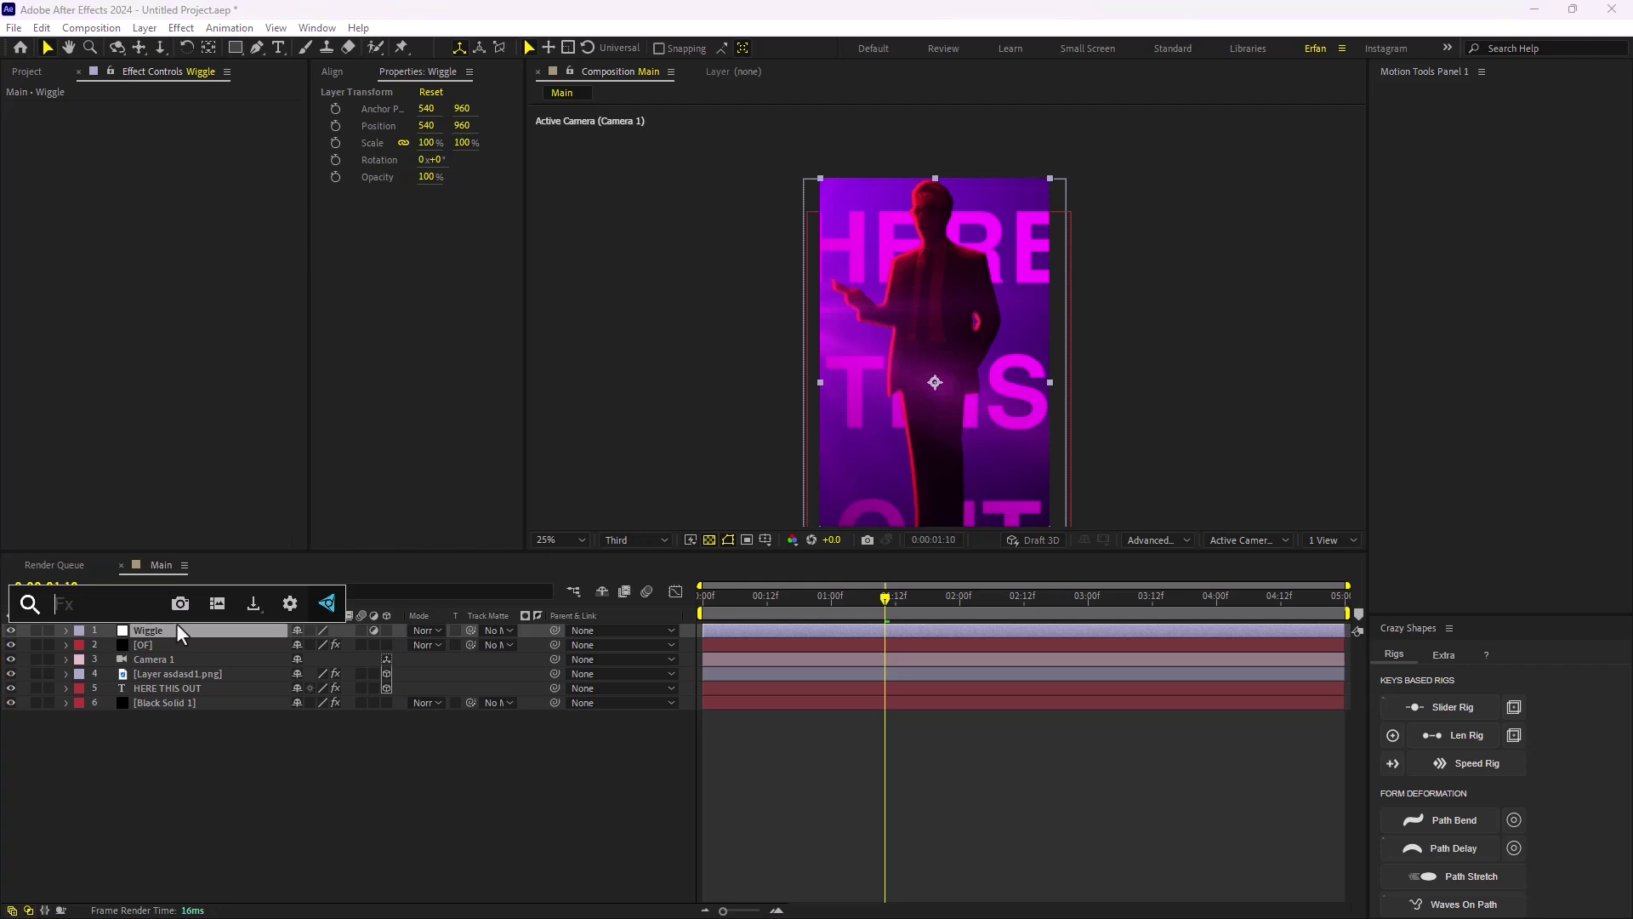
text(Wiggl)
key(Return)
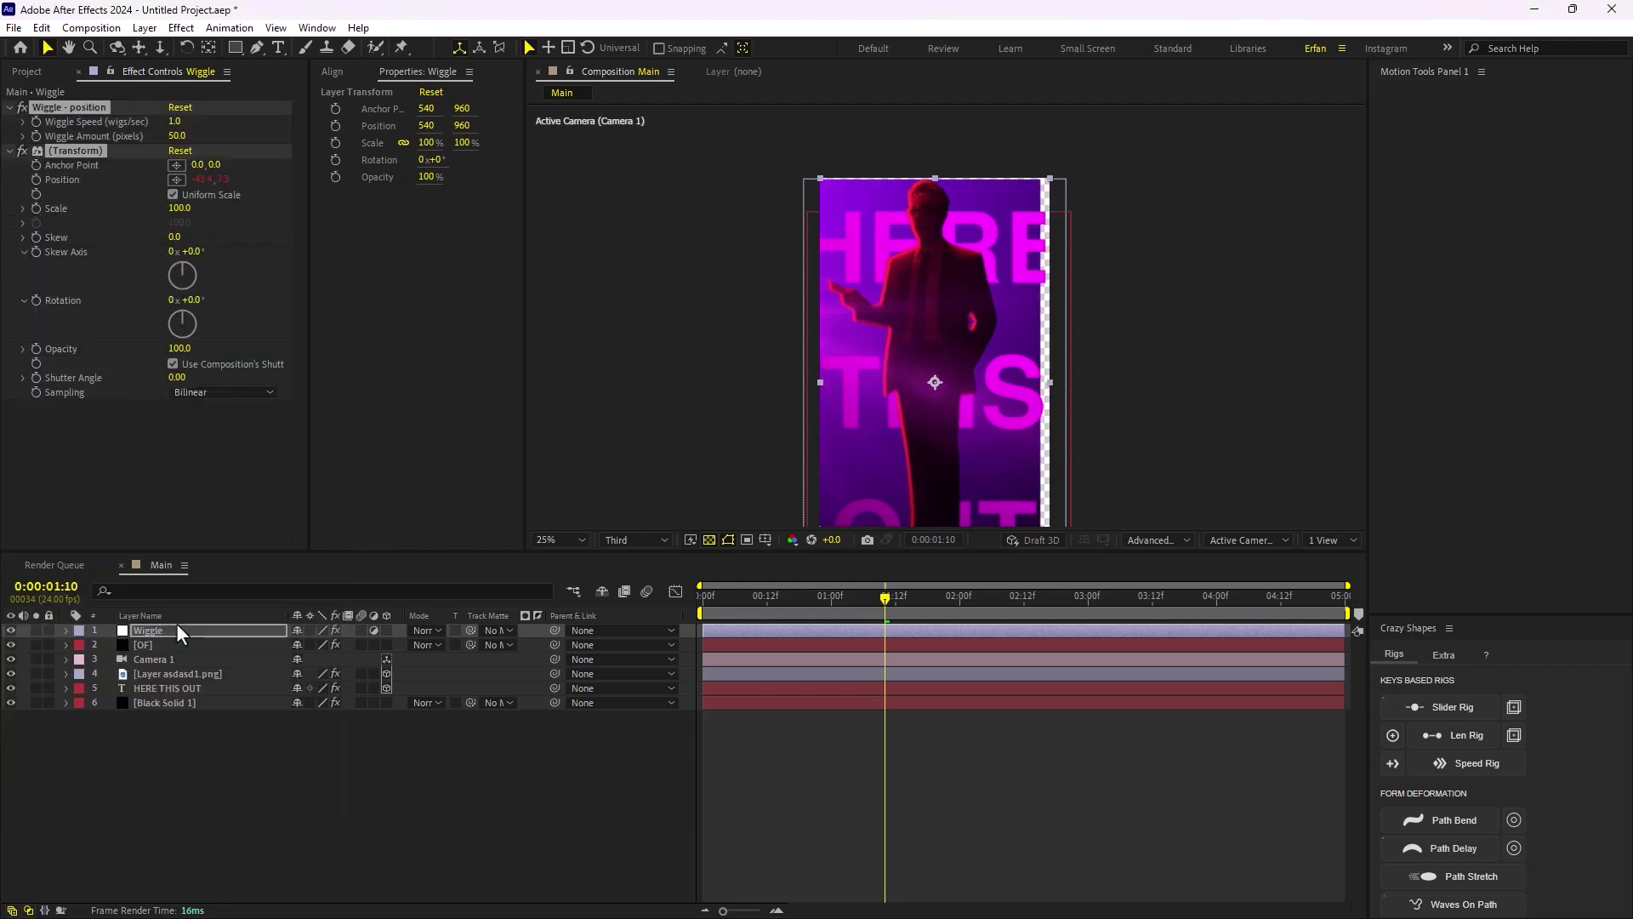
click(176, 136)
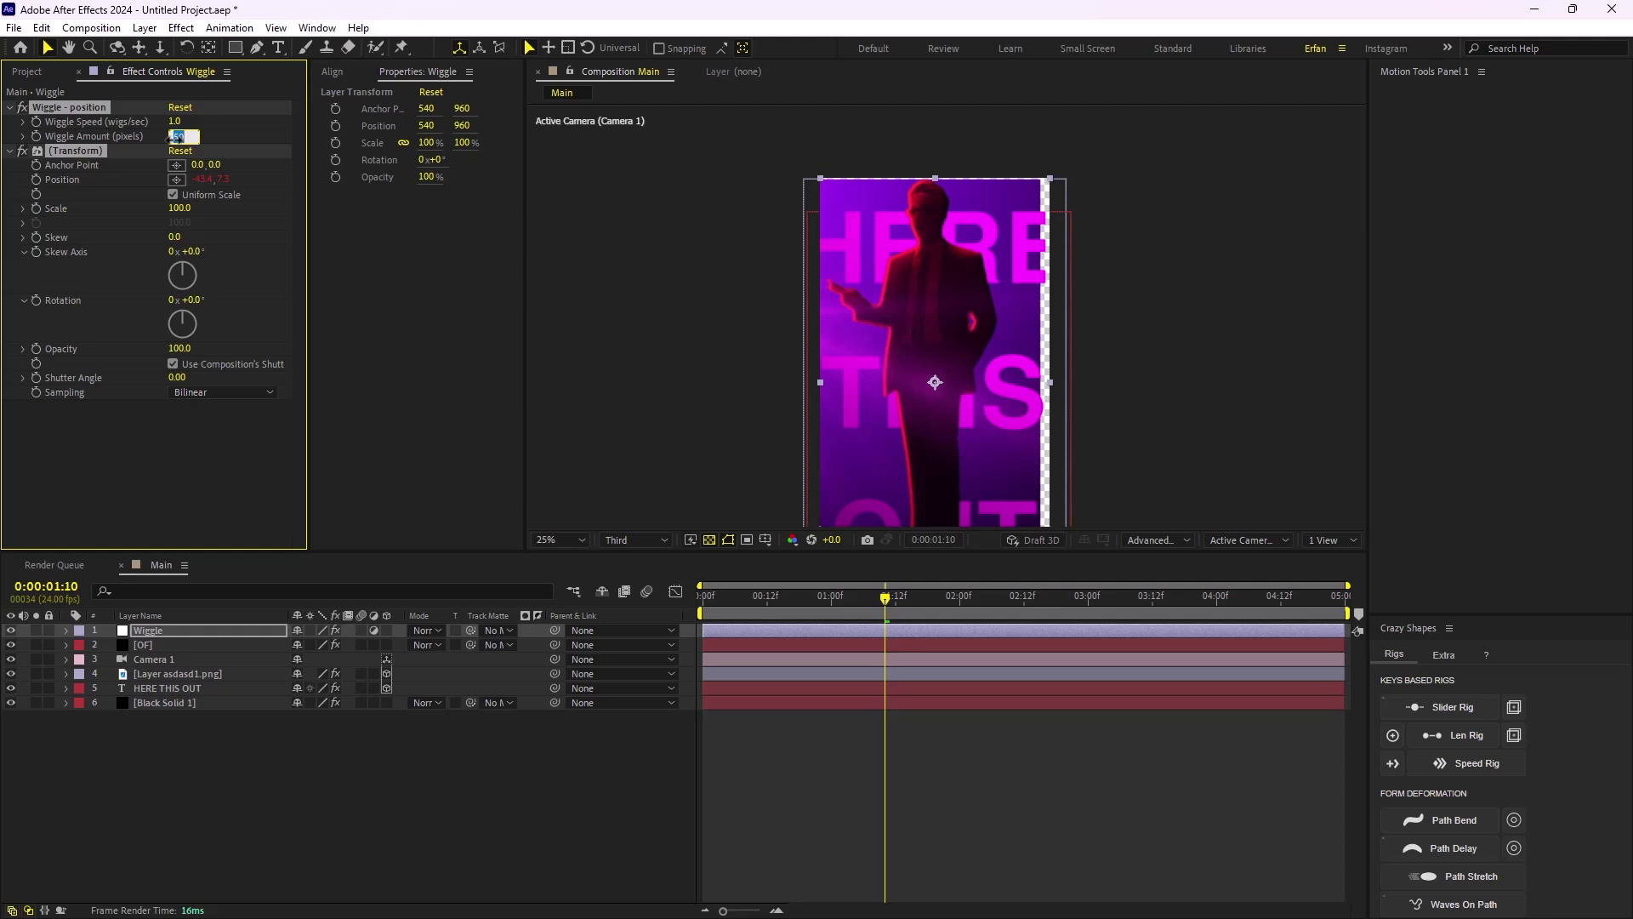
text(100)
key(Return)
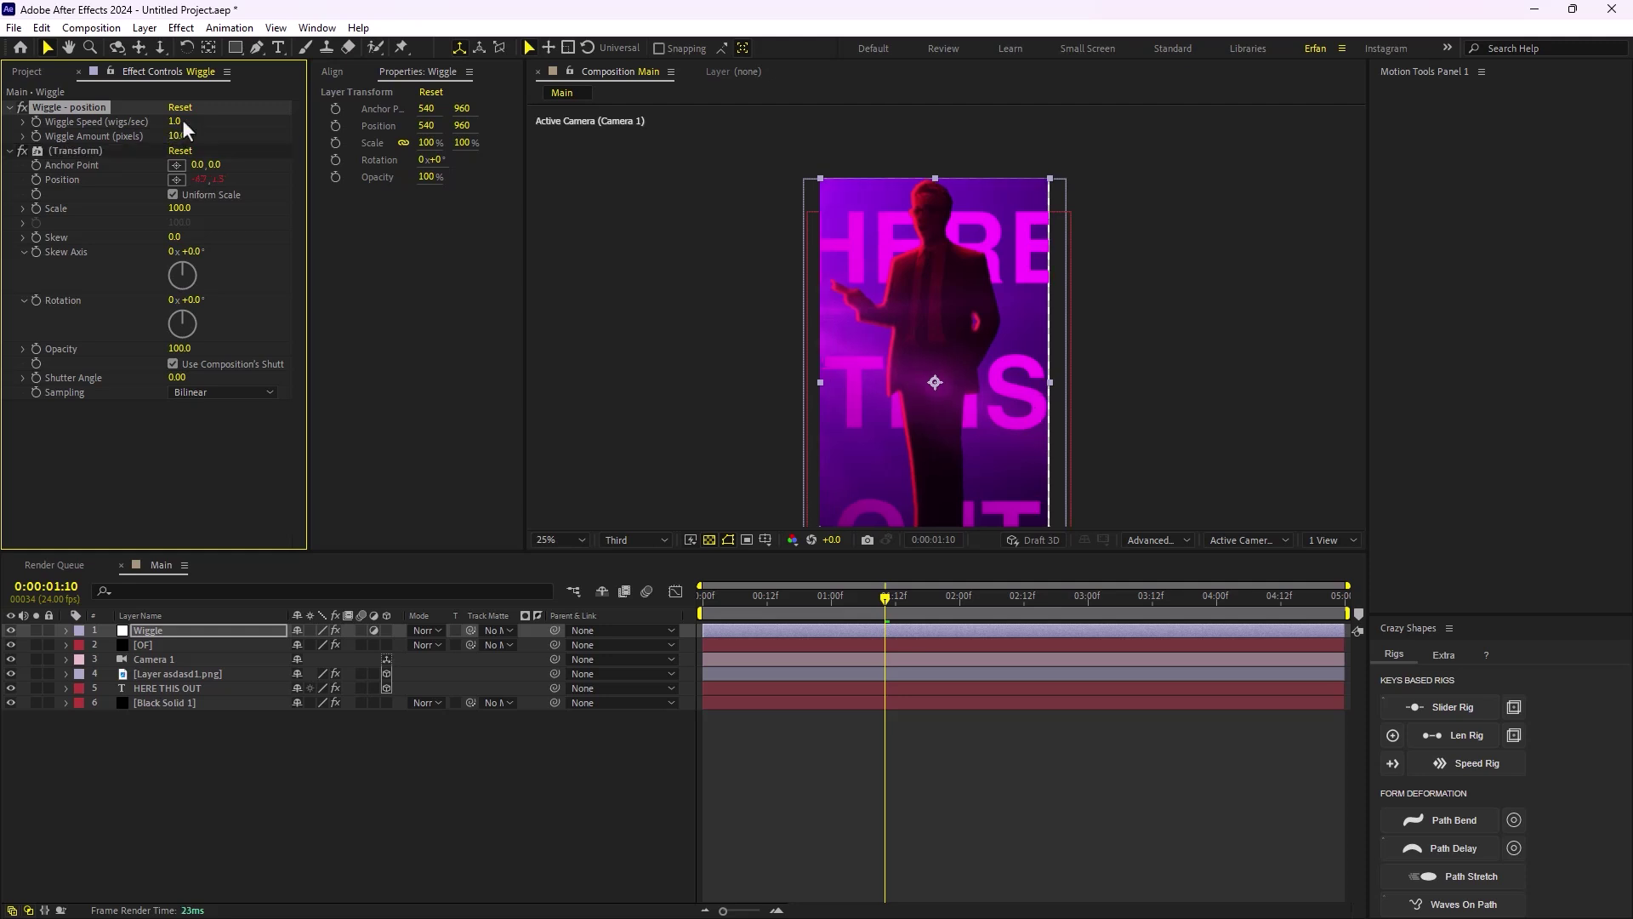
key(space)
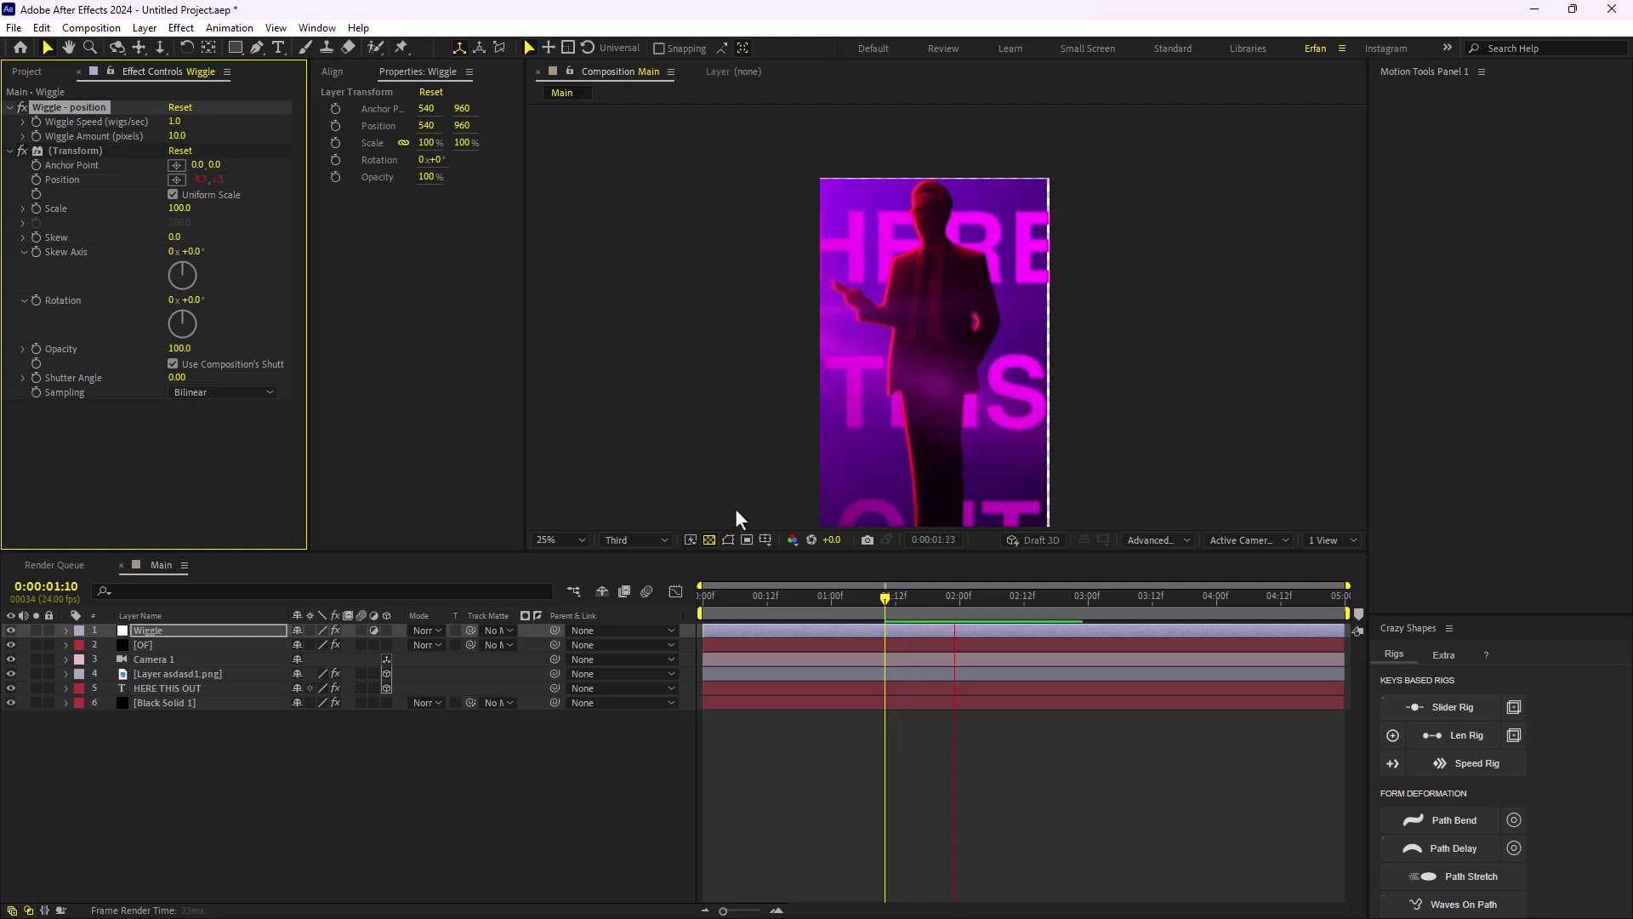
Set the wiggle speed to 3 and the wiggle amount to 5 pixels, and preview from the start
click(173, 122)
text(3)
click(174, 136)
text(5)
key(Return)
key(Home)
click(511, 604)
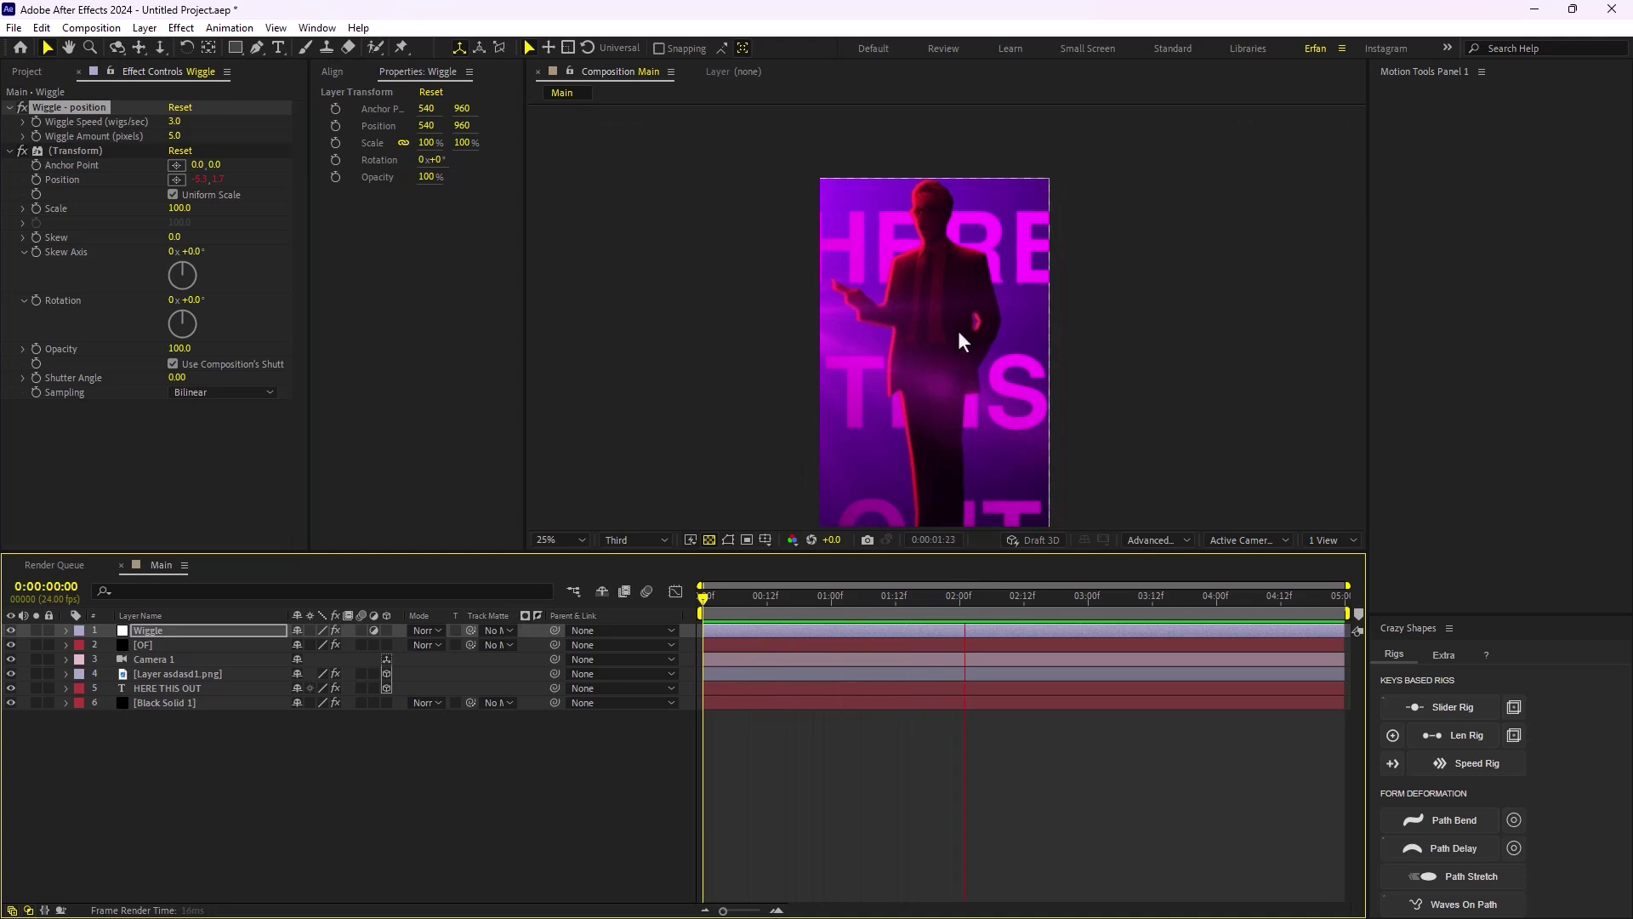
key(space)
Scale the gradient background solid to 129% and preview the whole composition
click(162, 702)
key(s)
drag(319, 716, 336, 717)
click(355, 785)
key(comma)
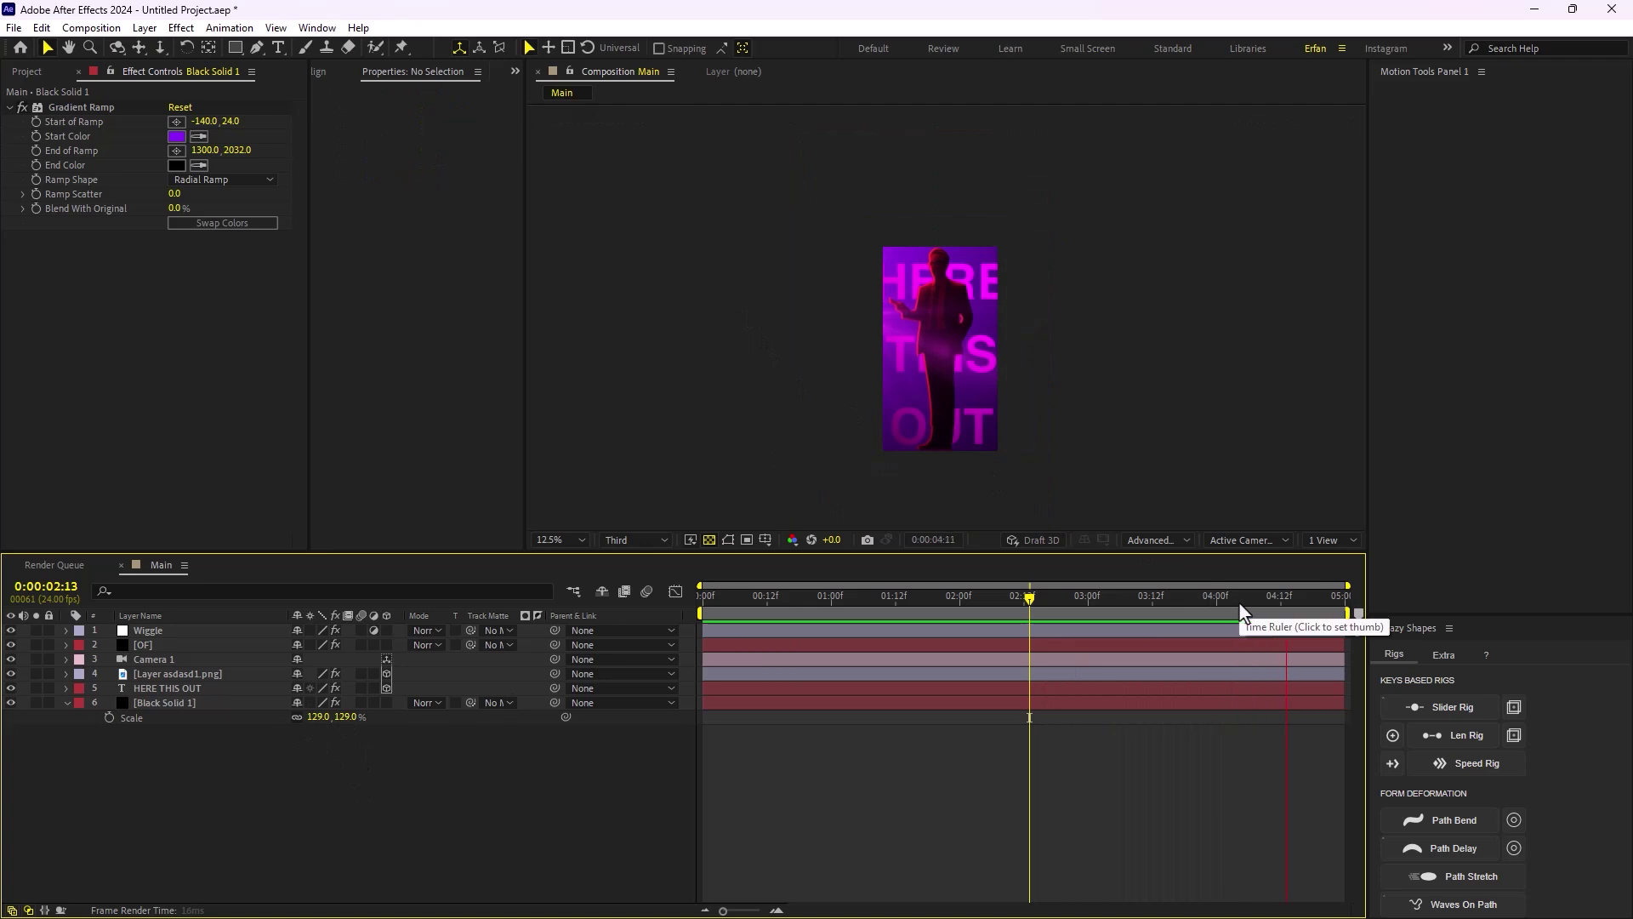
key(space)
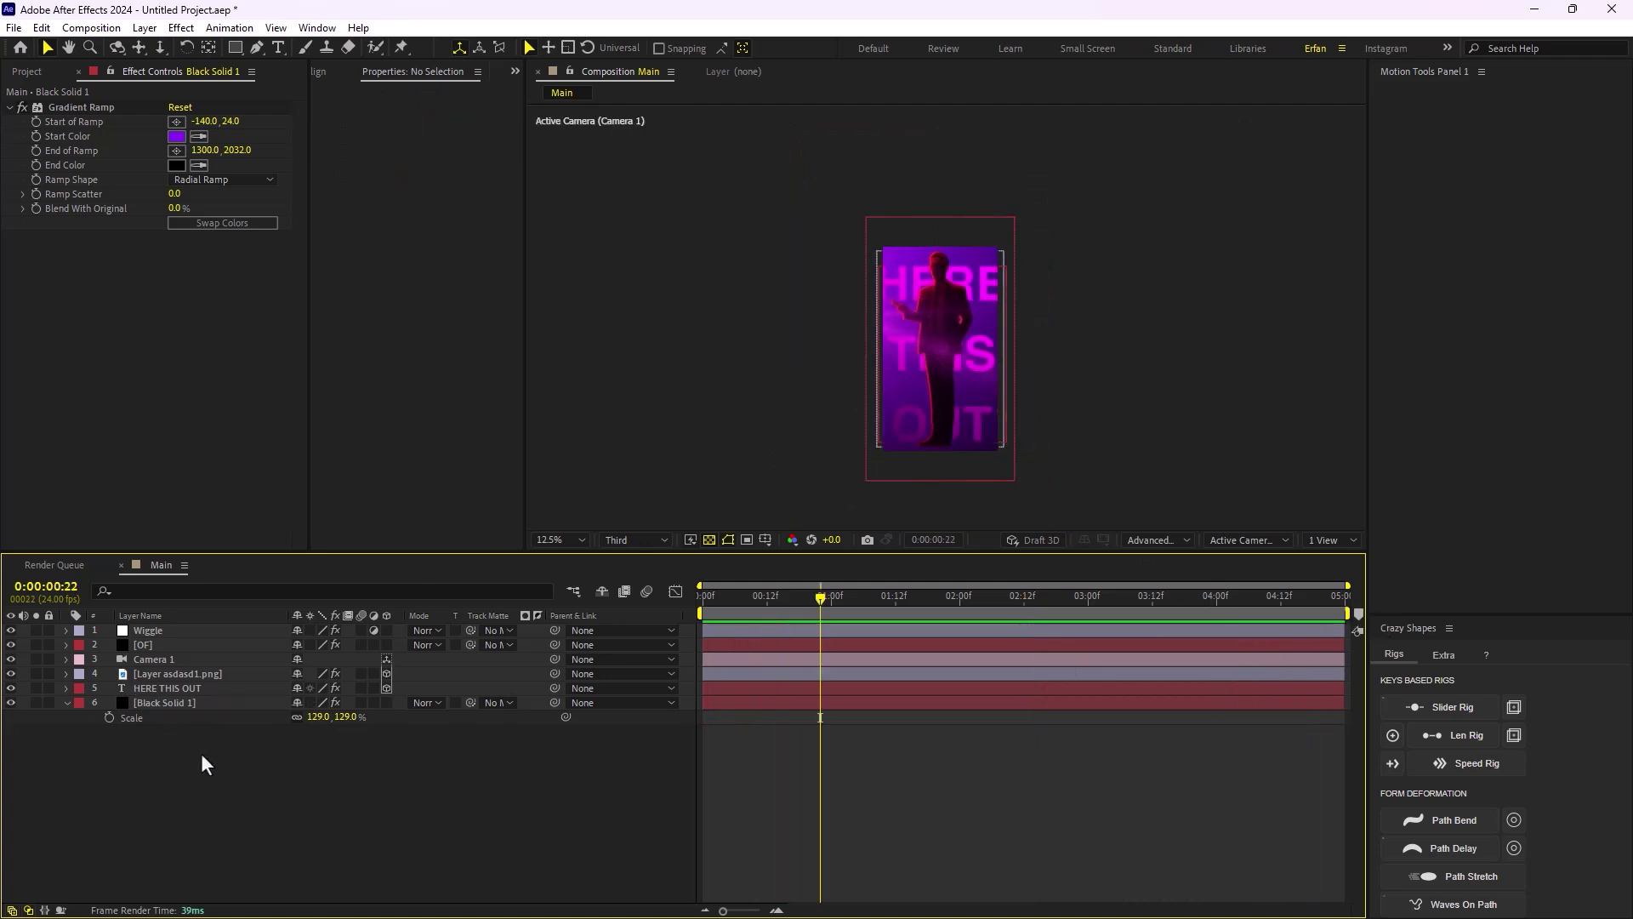
Add a new adjustment layer above the others and apply the Posterize Time effect to it
right_click(189, 788)
mouse_move(340, 582)
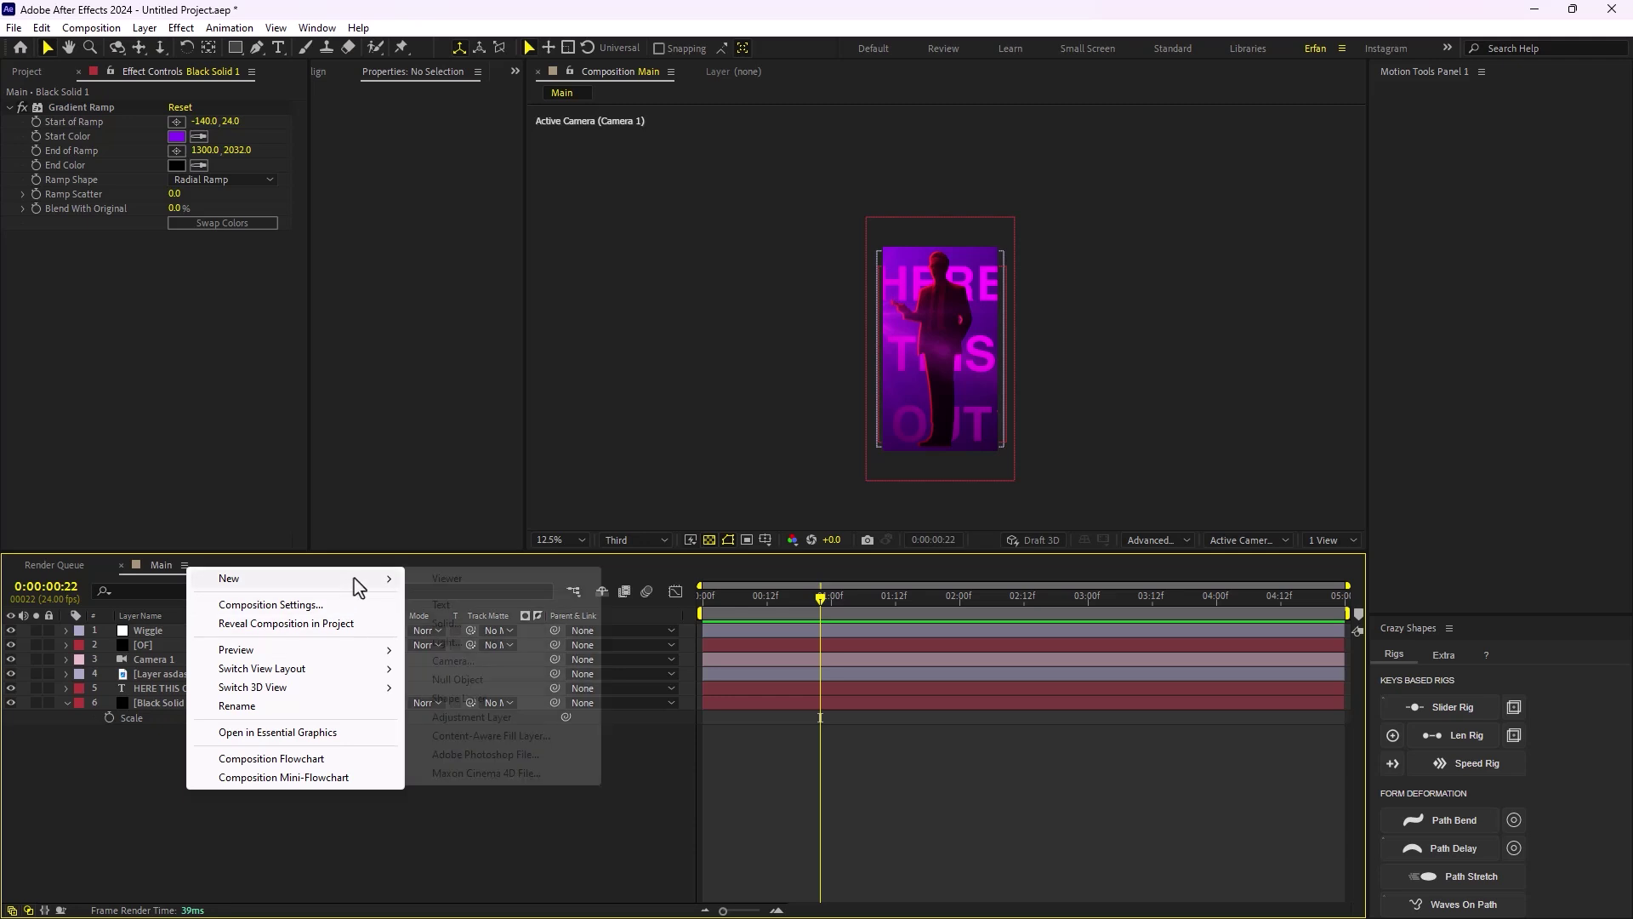
click(472, 717)
key(ctrl+space)
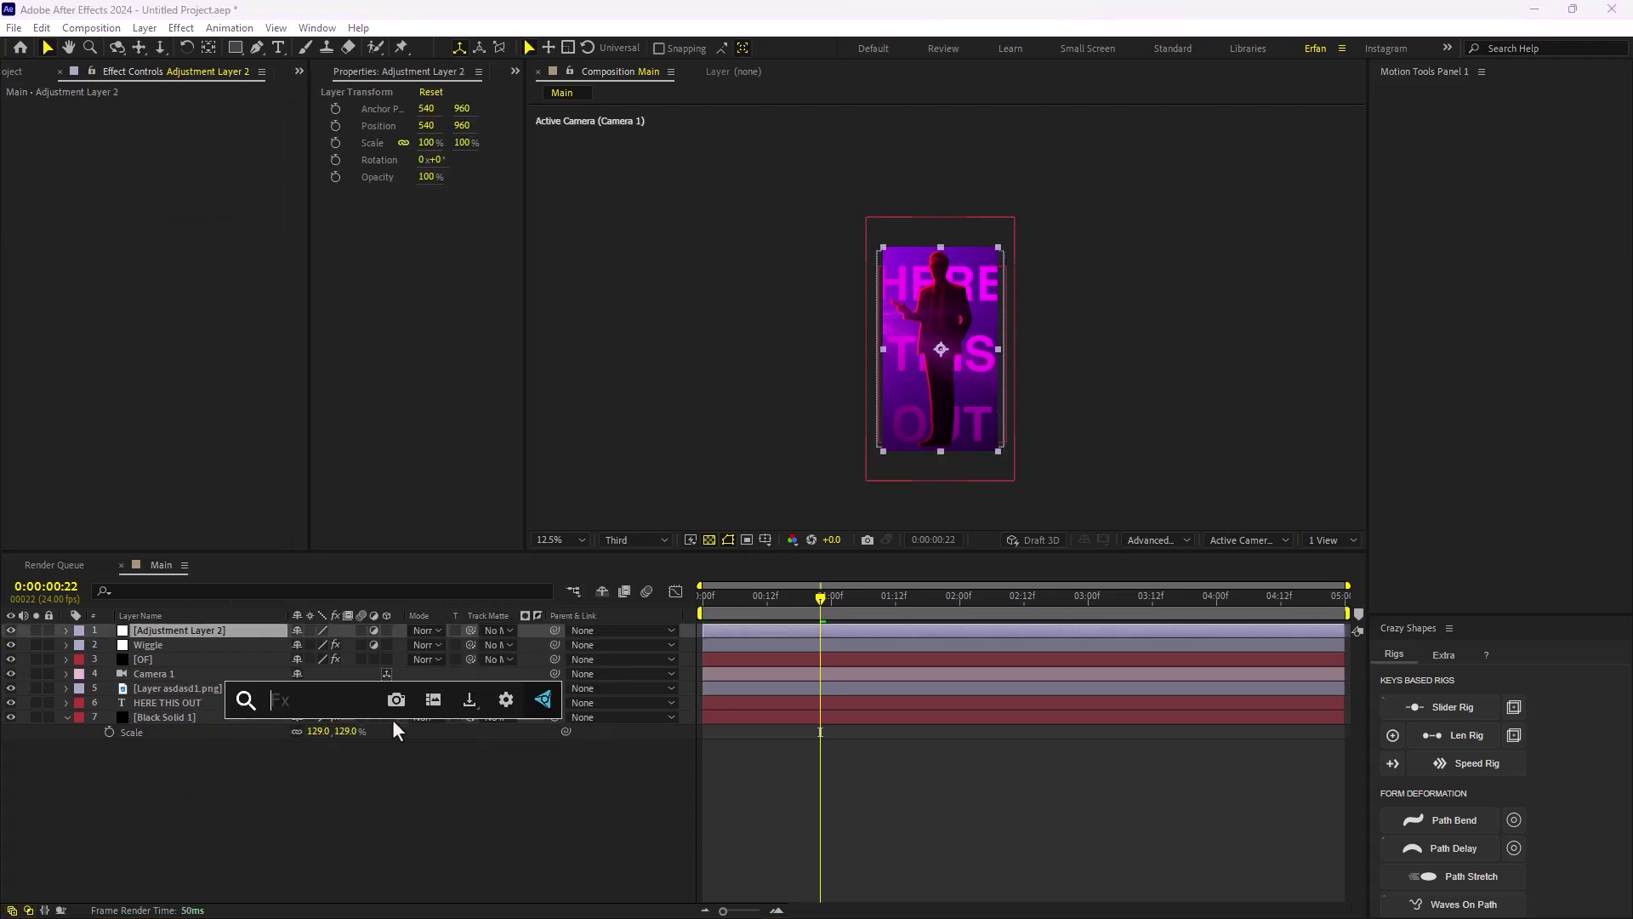
text(Pos)
key(Down)
key(Return)
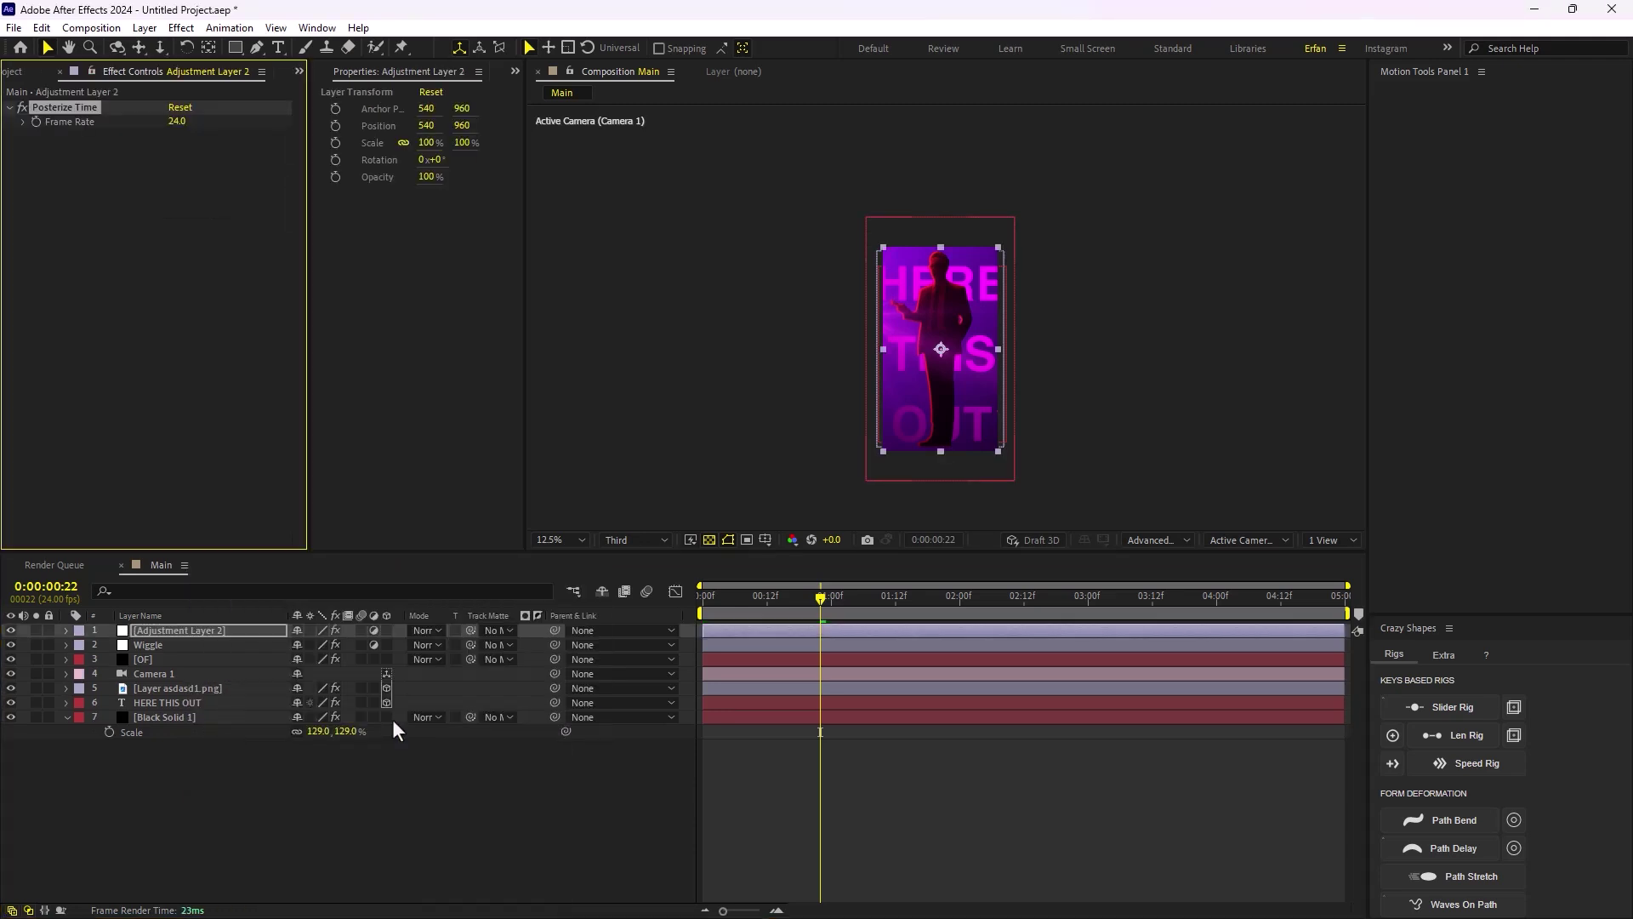
Set the Posterize Time frame rate to 15 and preview the animation
click(178, 123)
text(15)
key(Return)
key(space)
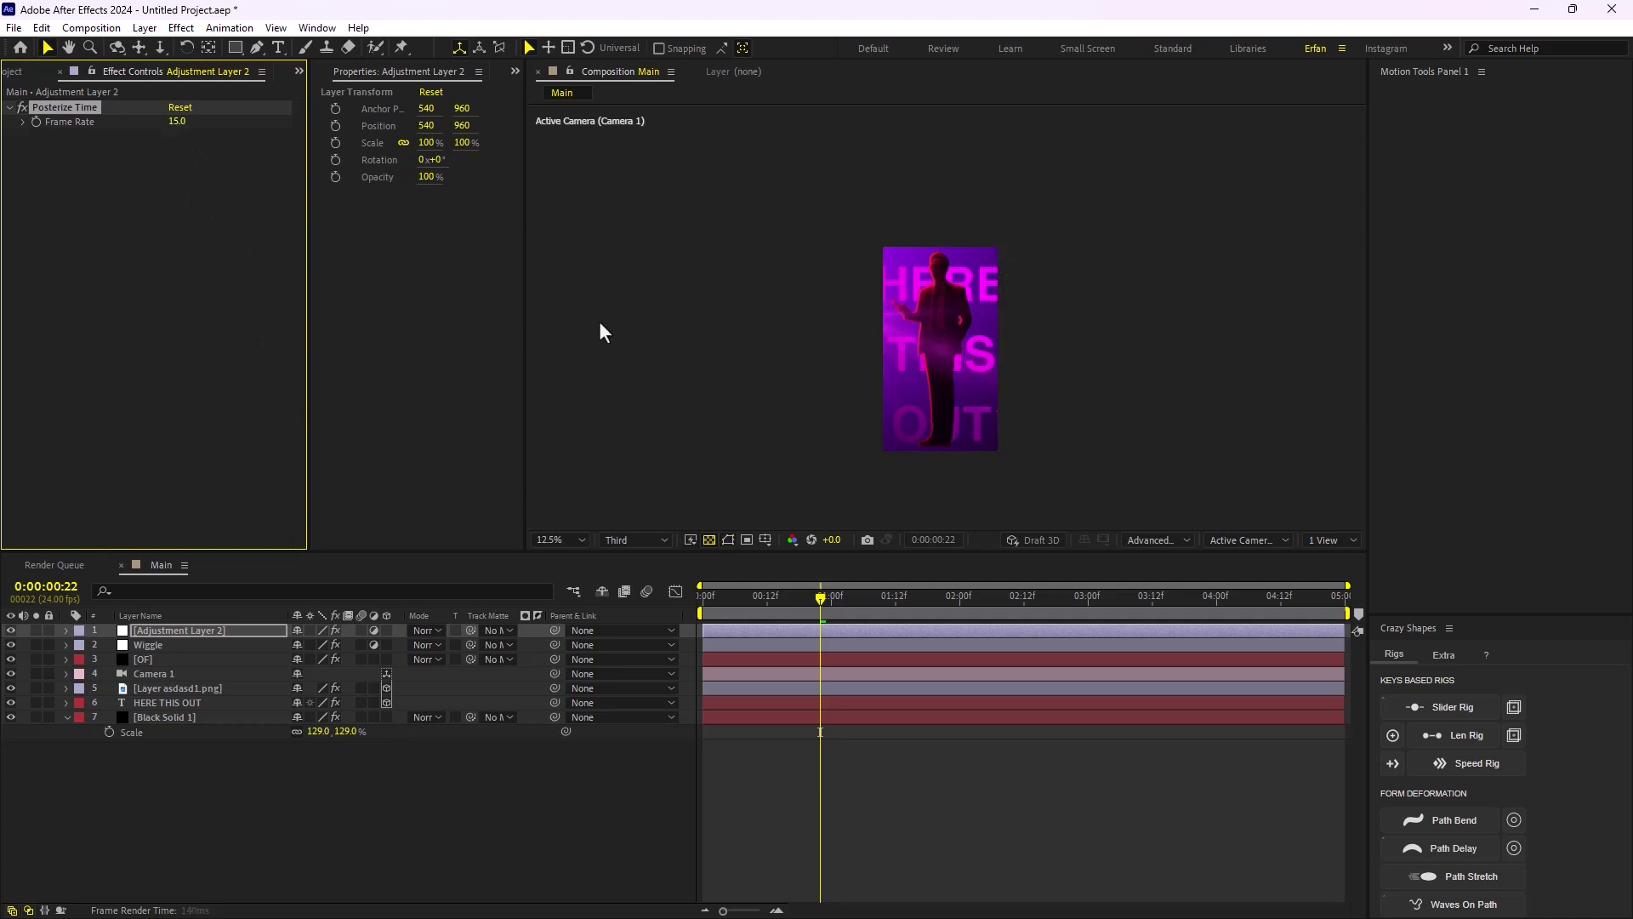
key(period)
key(space)
drag(811, 670, 871, 667)
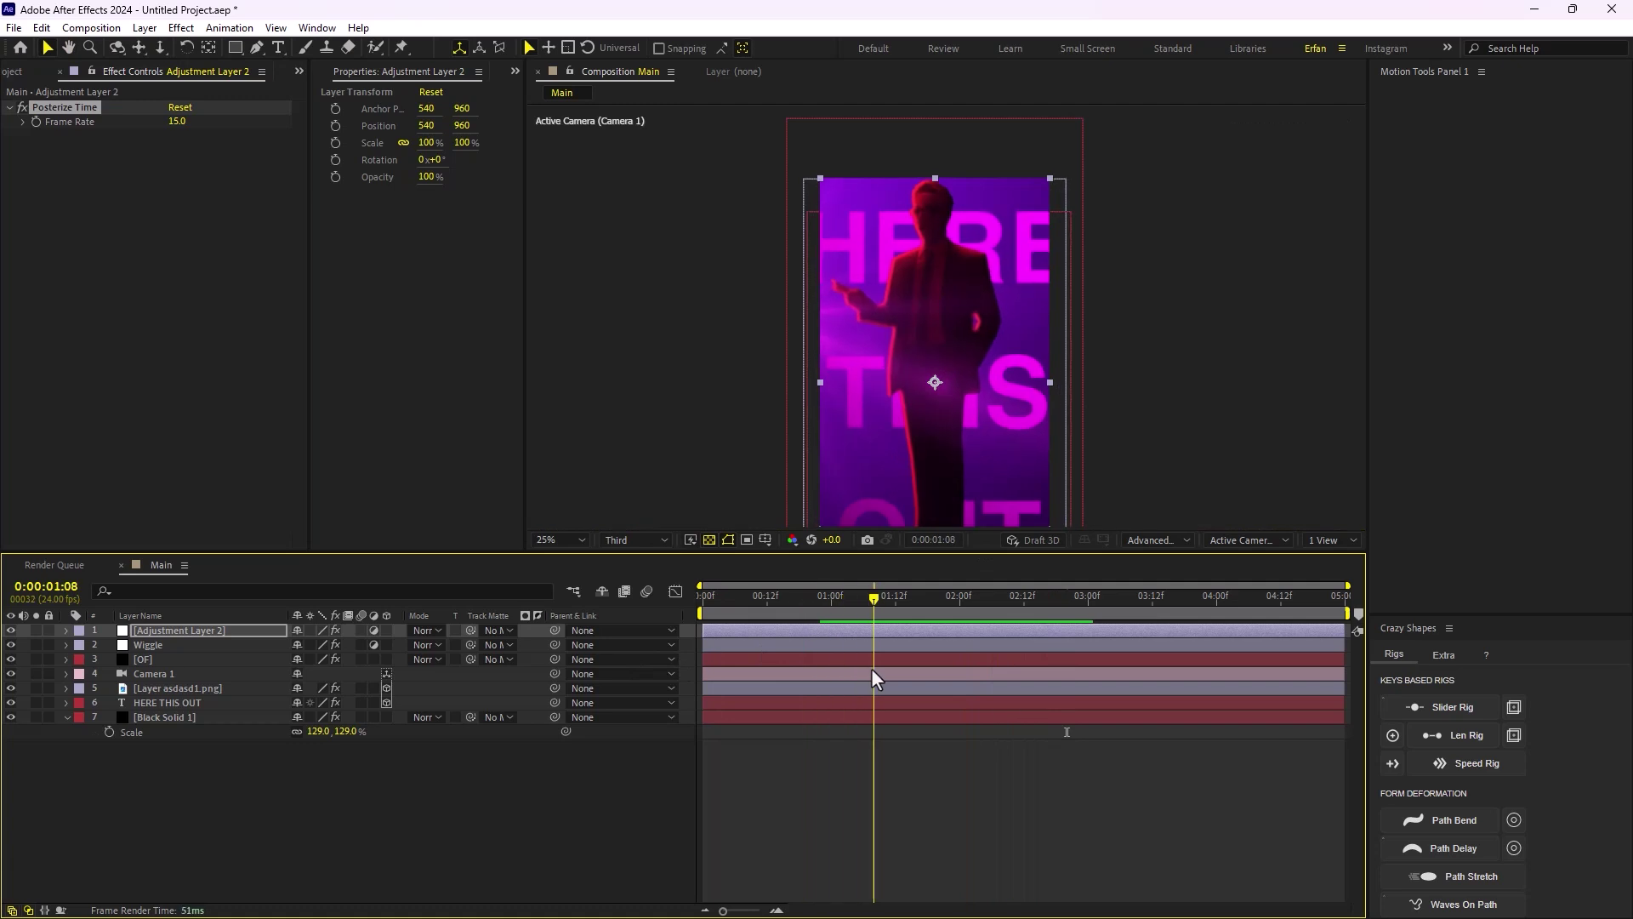
Rename the adjustment layer carrying the frame-rate effect as Posterzie Time
click(428, 815)
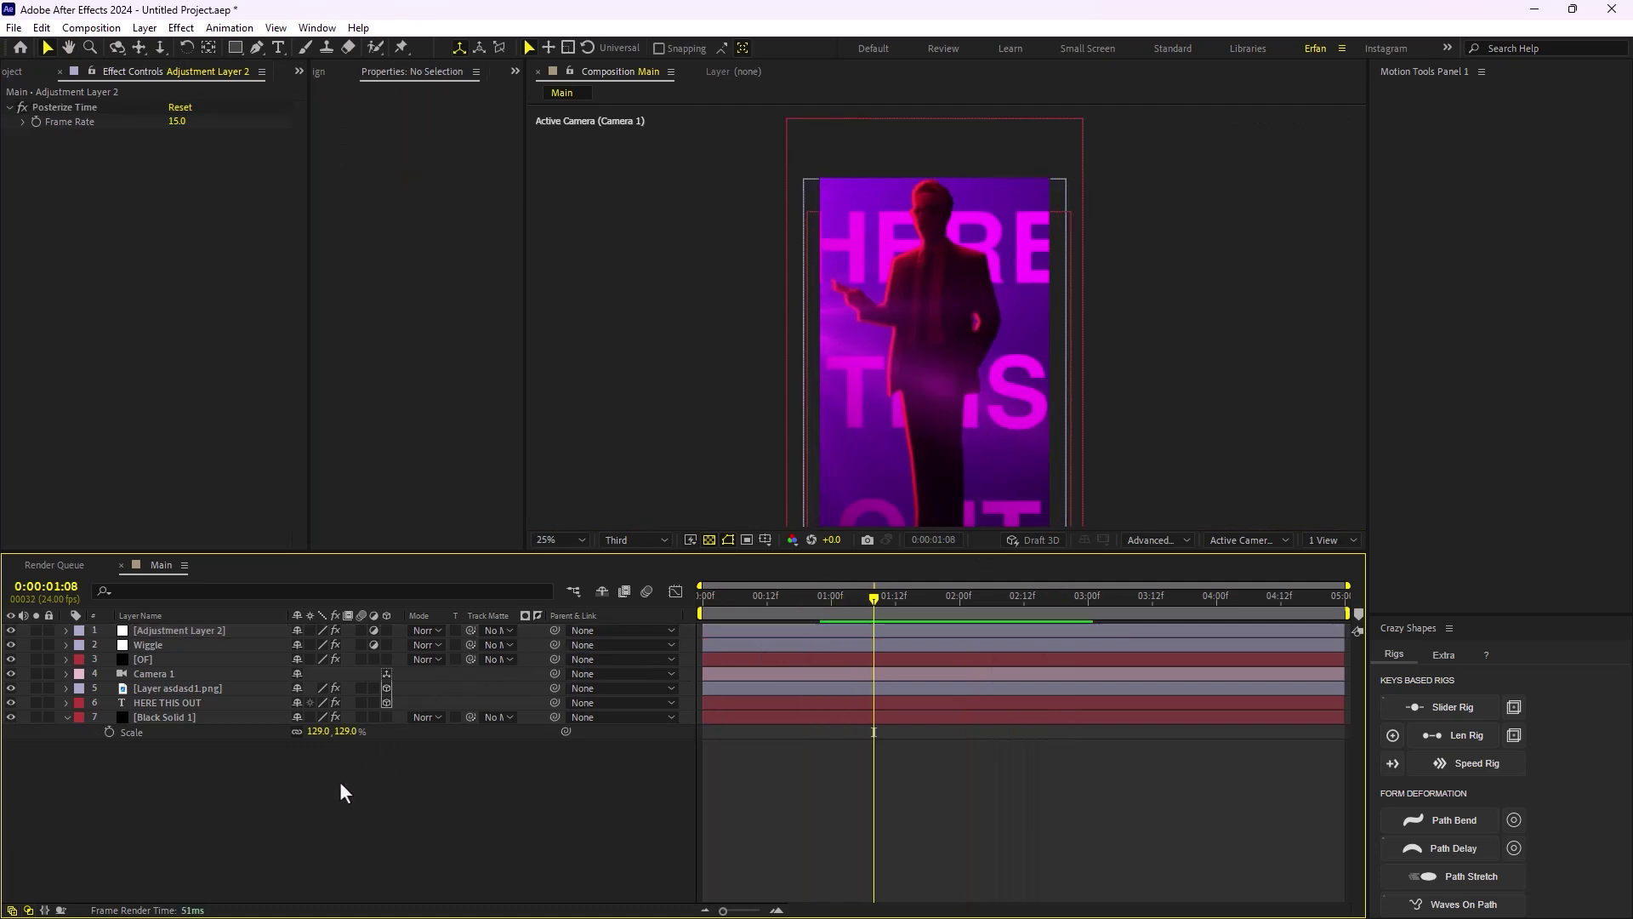
right_click(223, 794)
click(177, 633)
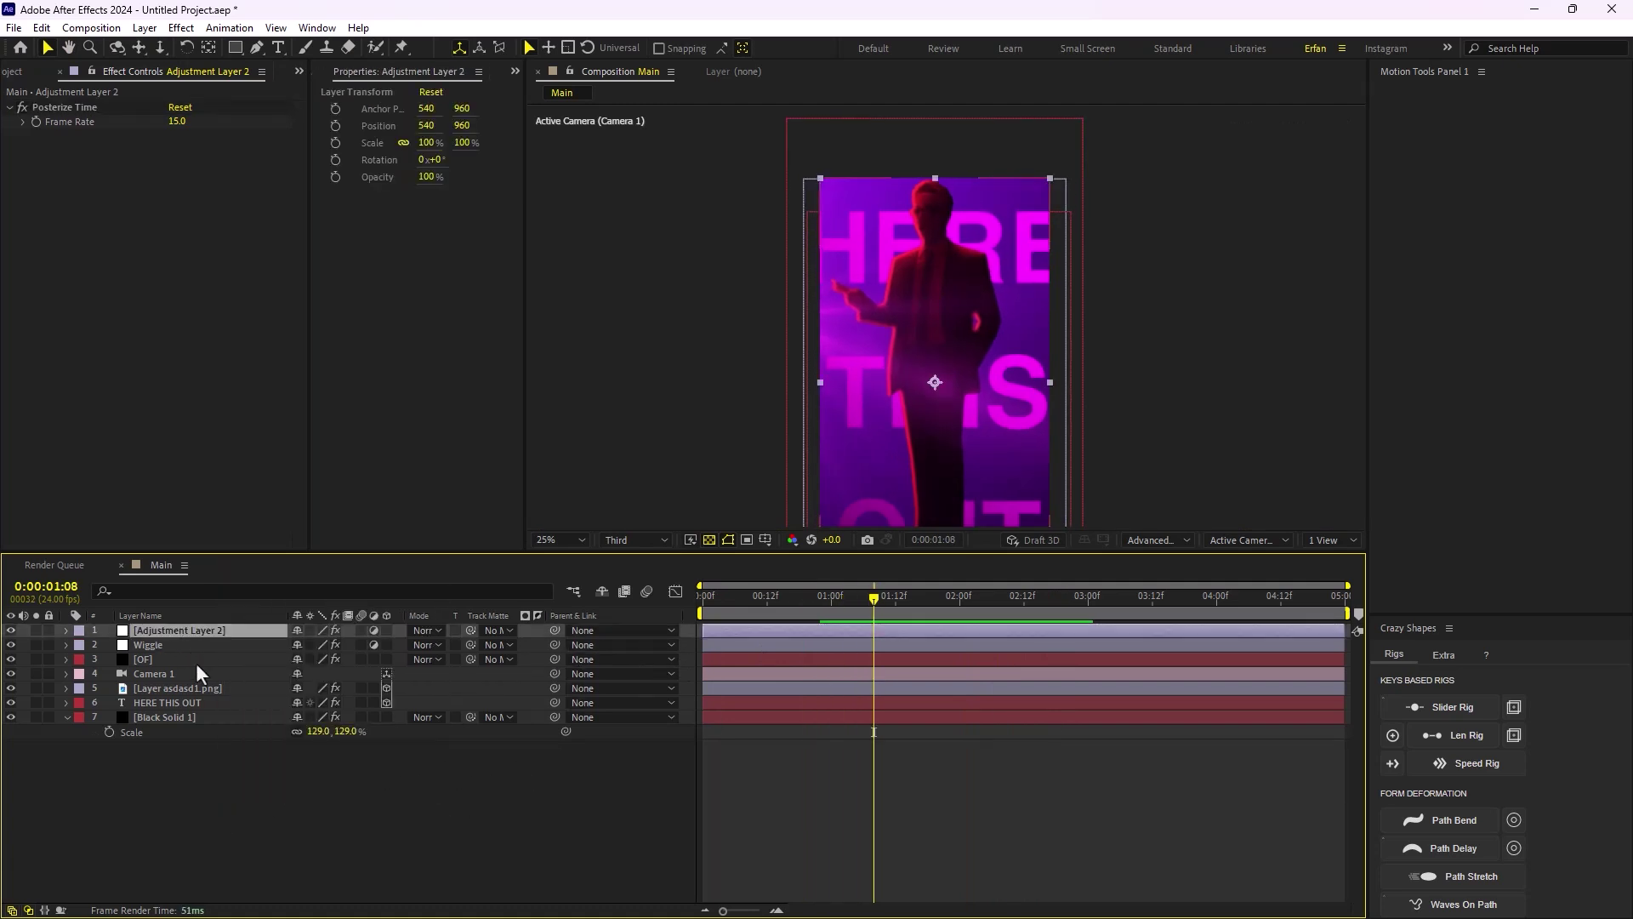
key(Return)
text(Po)
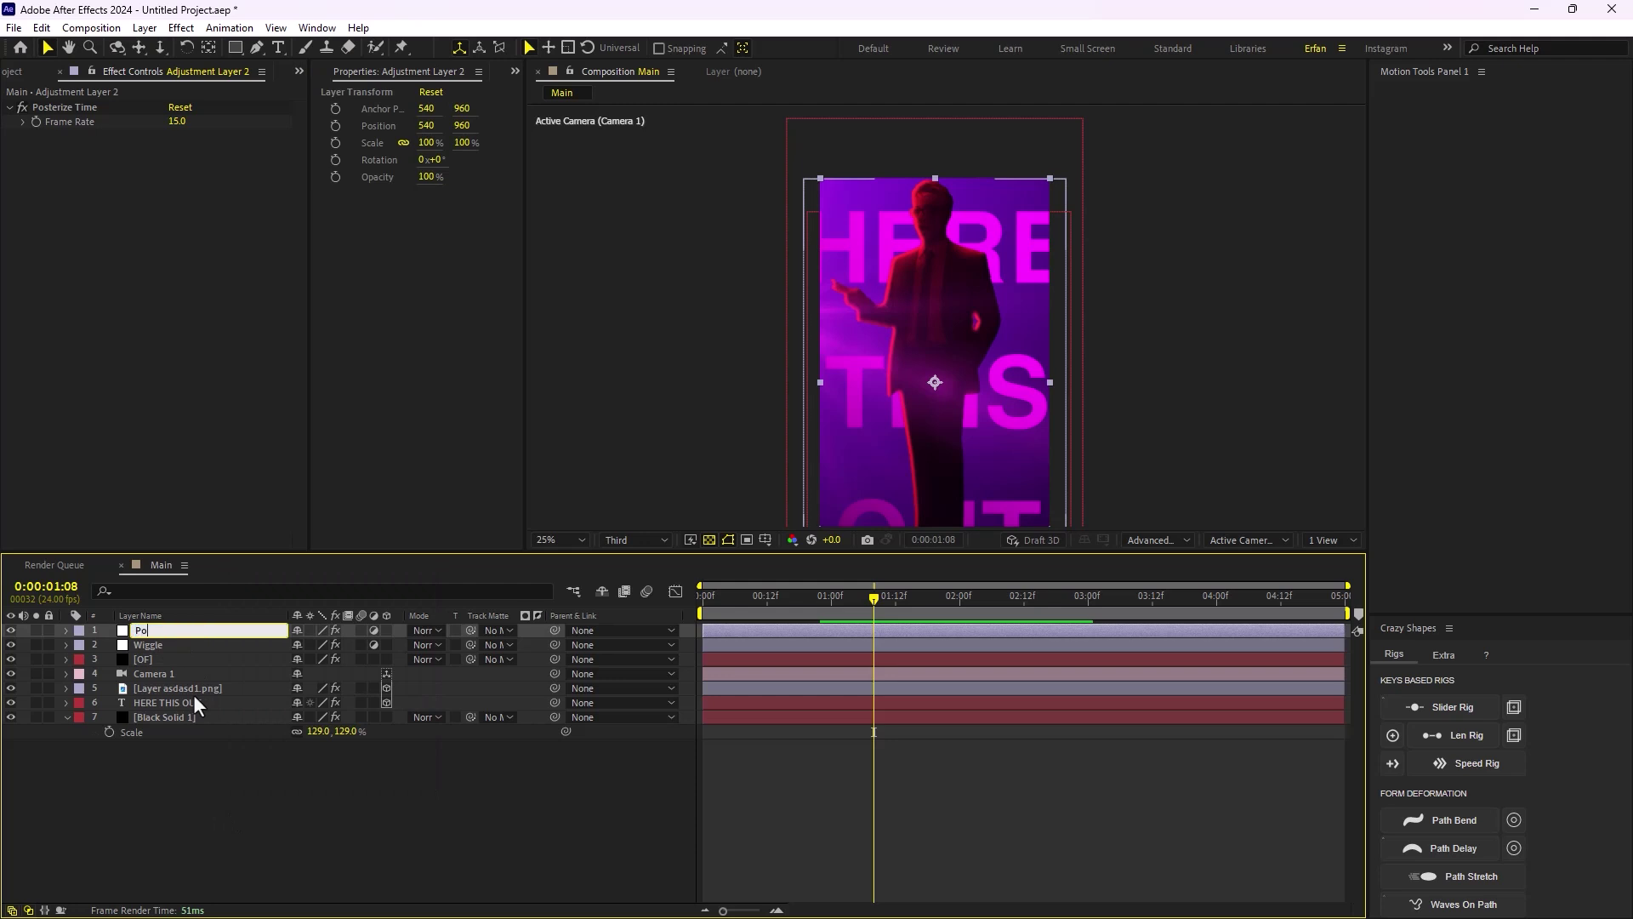
text(sterzie Time)
key(Return)
Create another adjustment layer at the top of the stack and apply Optics Compensation to it
key(ctrl+alt+y)
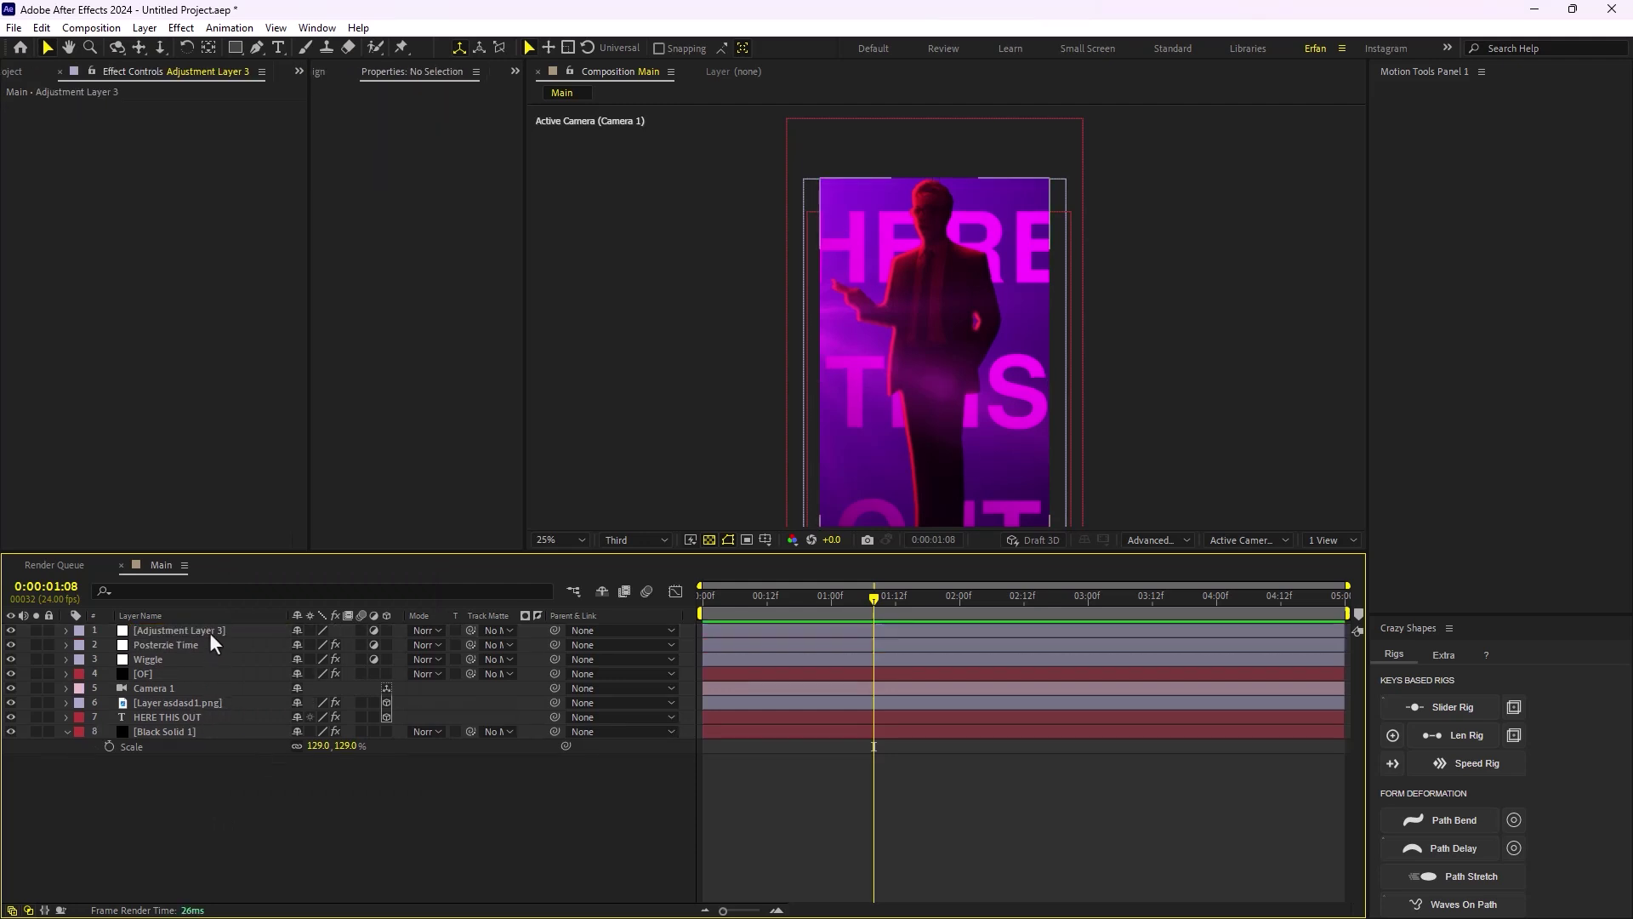
click(210, 630)
key(ctrl+space)
text(optic)
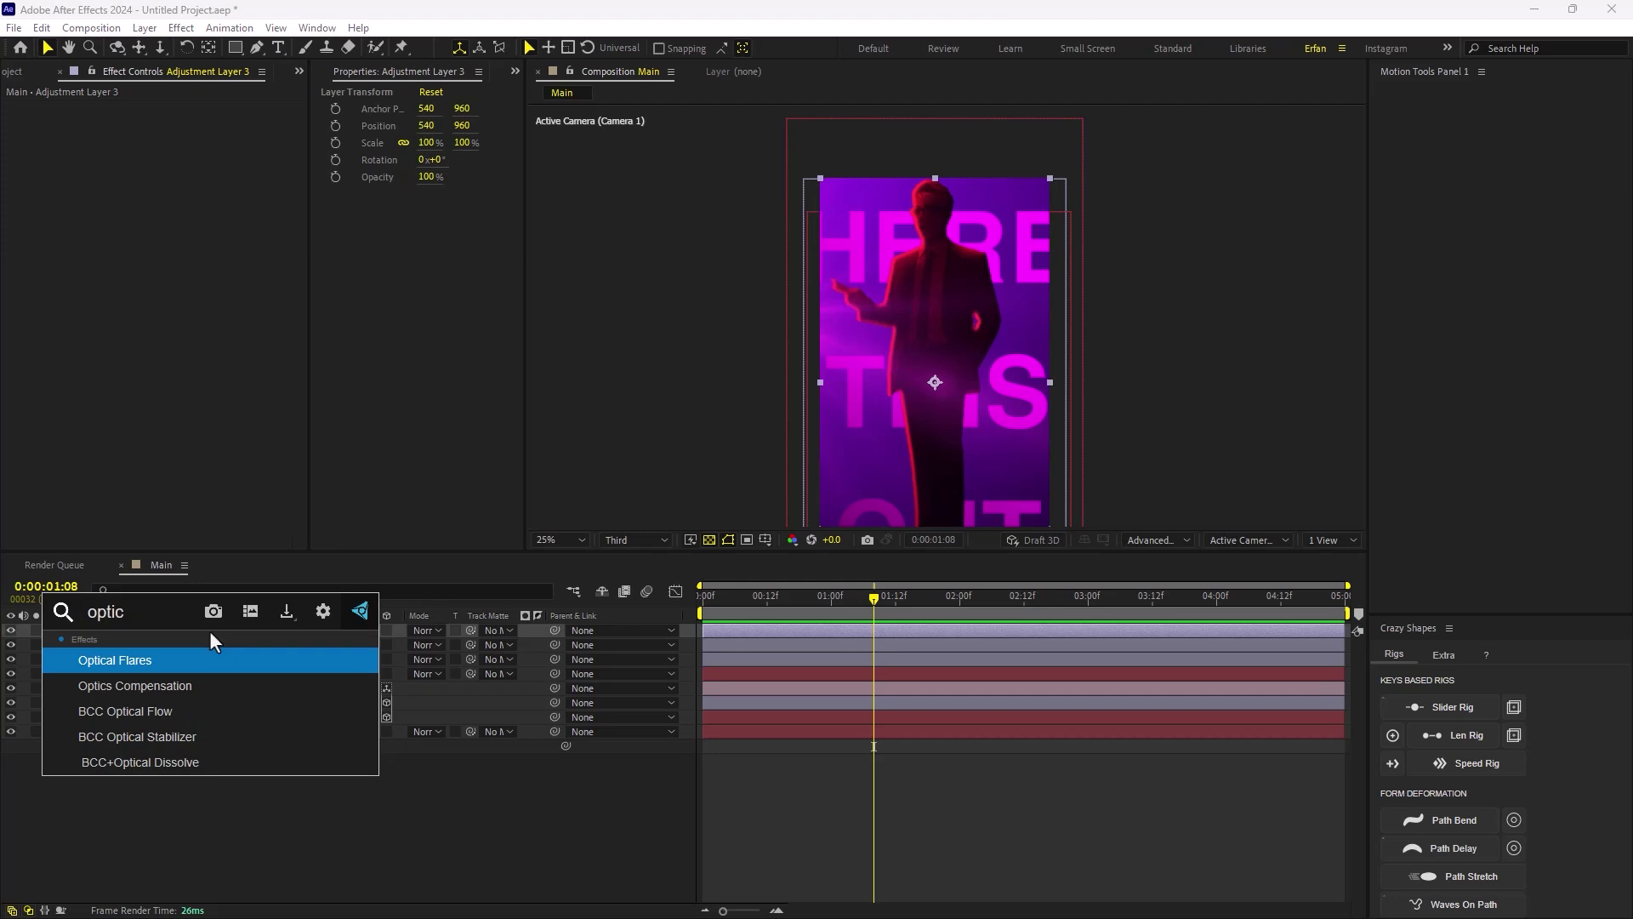
key(Down)
click(201, 687)
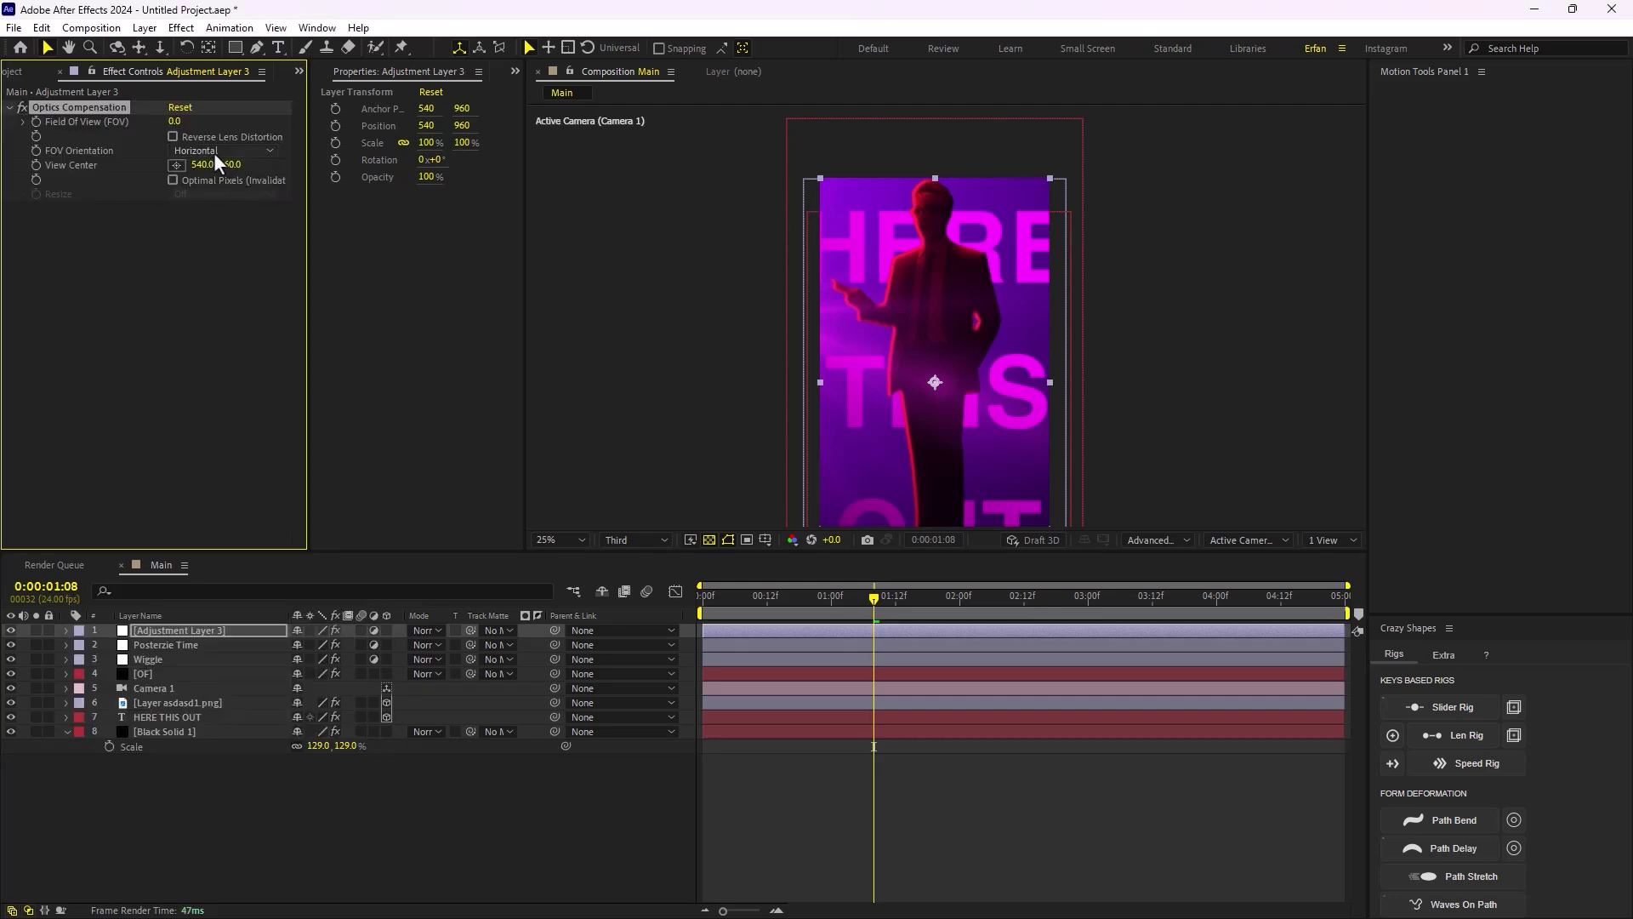
Enable Reverse Lens Distortion, set the field of view to 23.4 and check the distortion at an earlier frame
drag(177, 128, 379, 146)
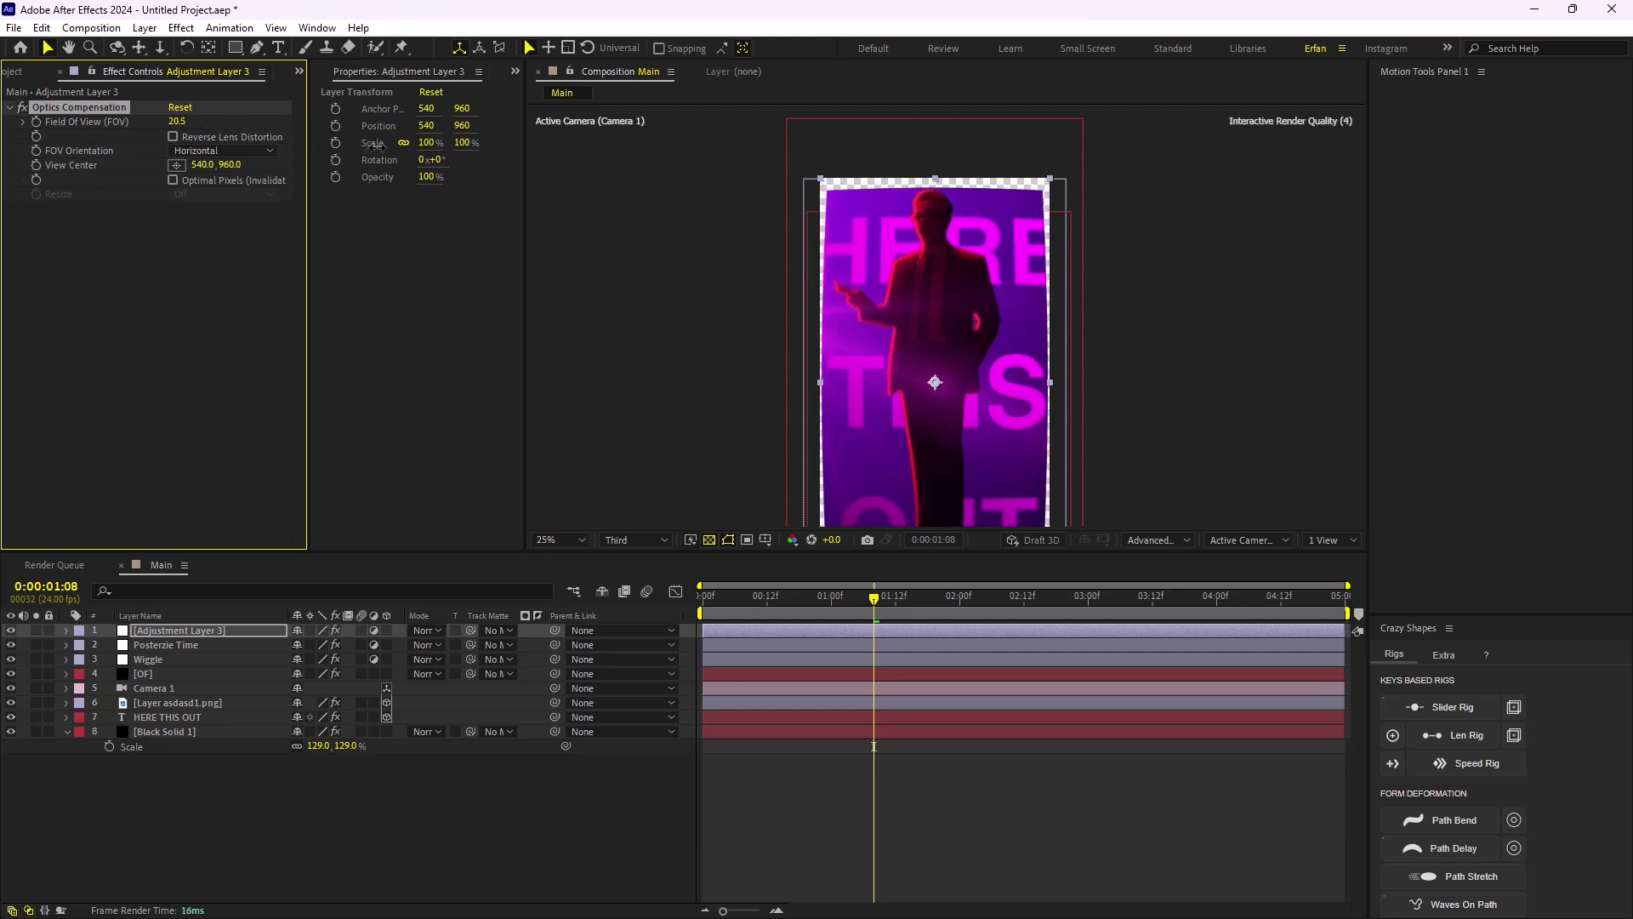
click(180, 137)
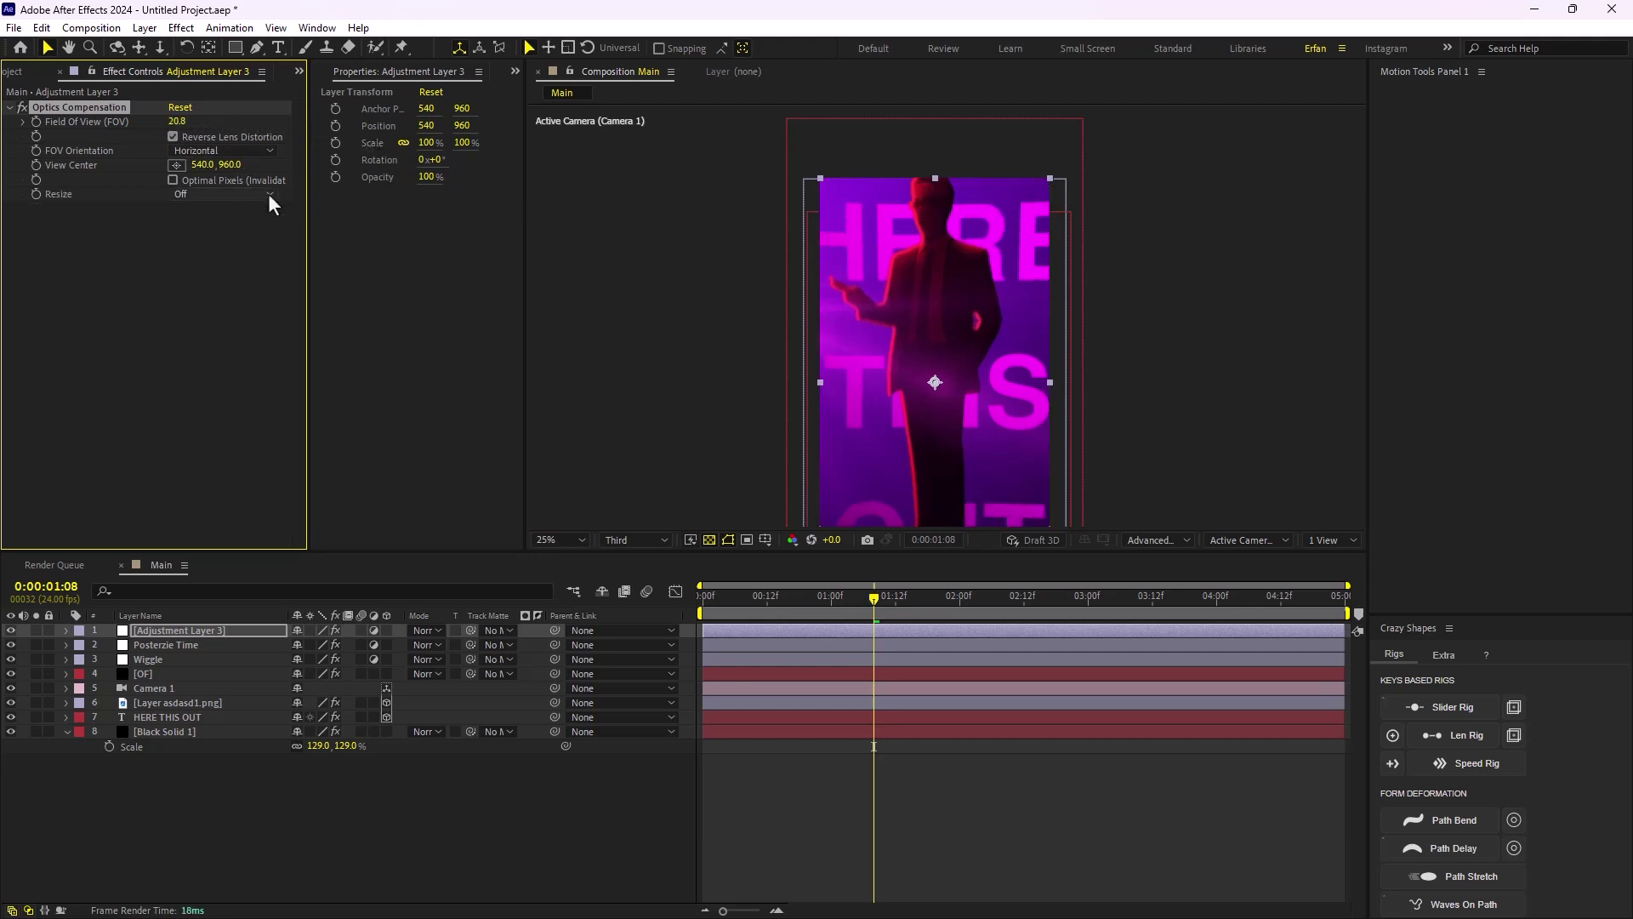
drag(166, 124, 211, 138)
key(comma)
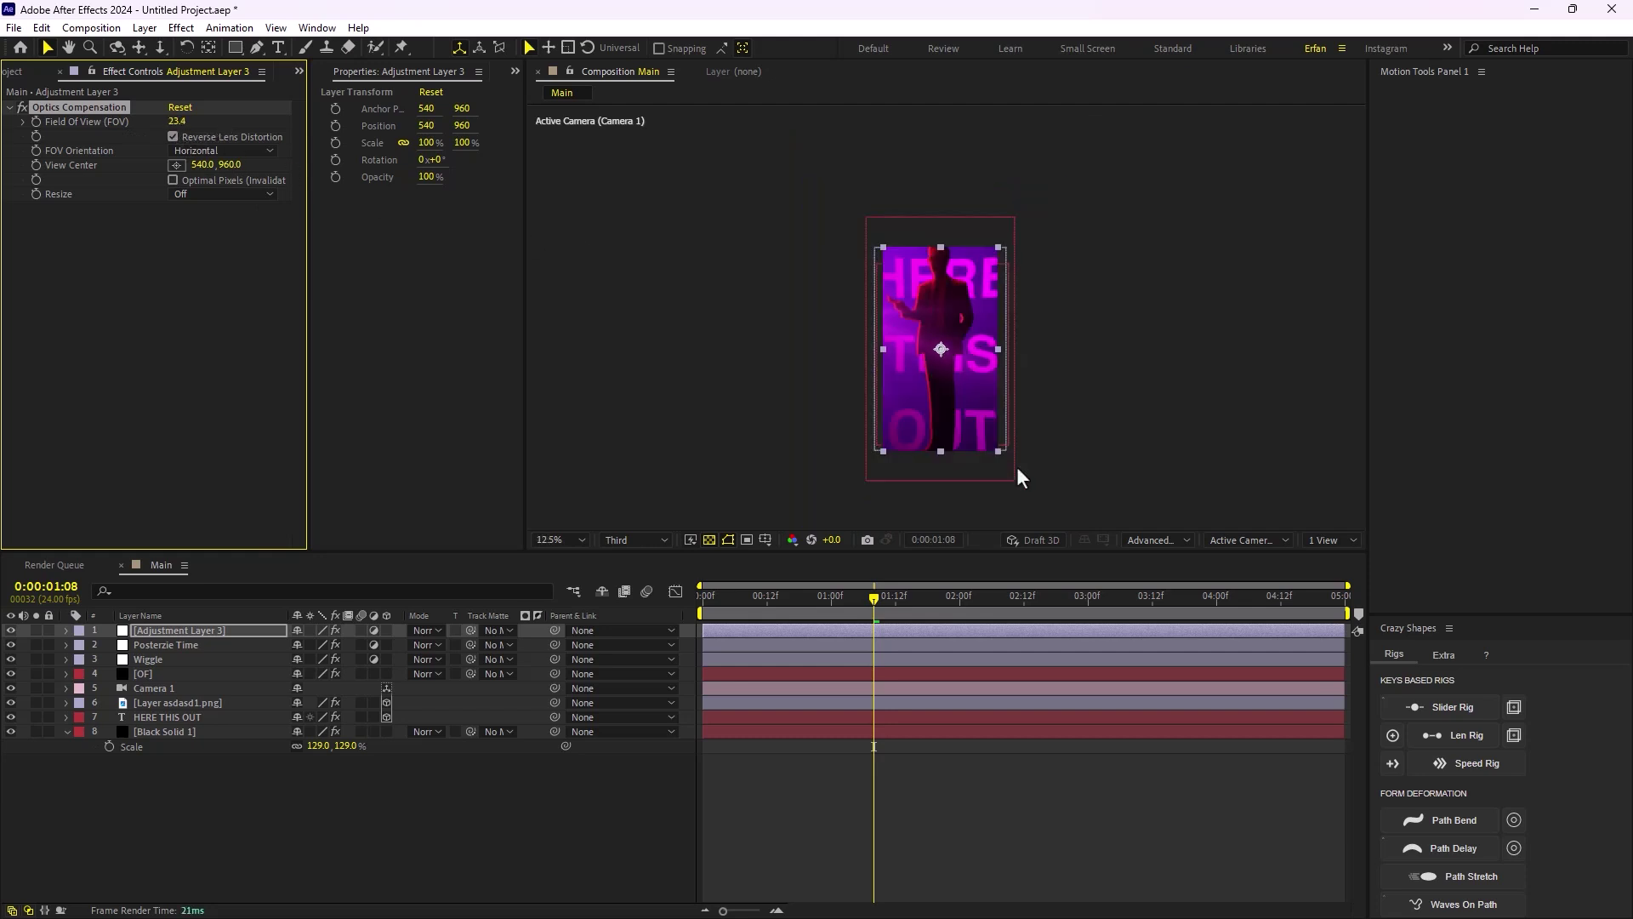
mouse_move(823, 609)
mouse_down()
mouse_move(680, 610)
mouse_move(804, 611)
mouse_up()
Add another adjustment layer named Looks and rename the Optics Compensation layer as OC
click(270, 849)
right_click(276, 842)
mouse_move(442, 631)
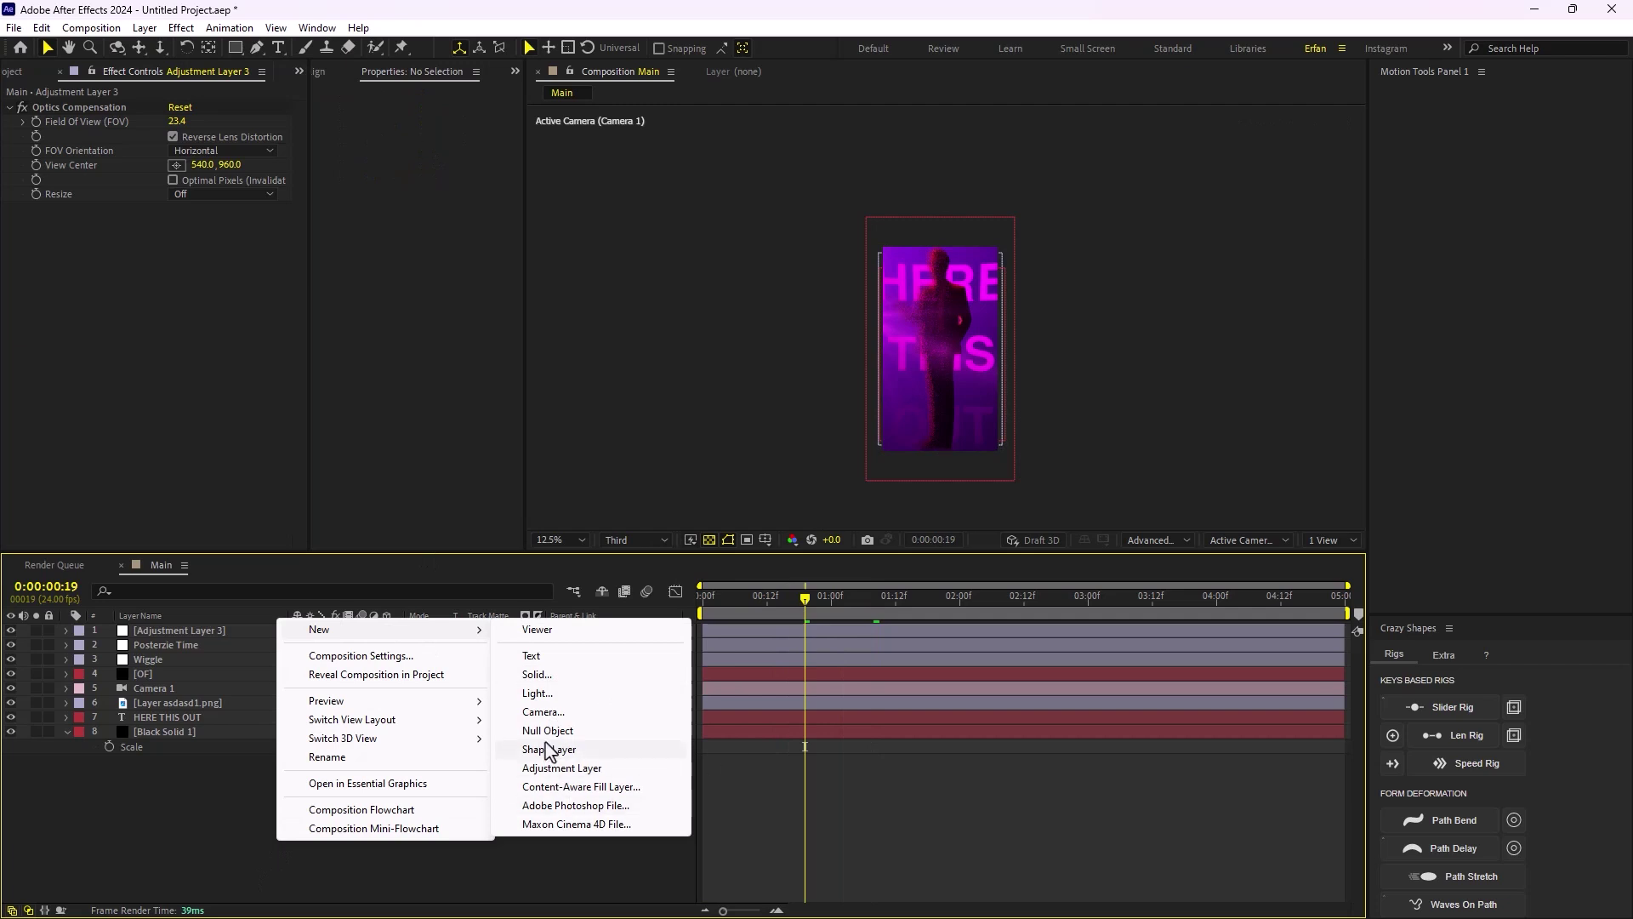
click(562, 768)
click(176, 644)
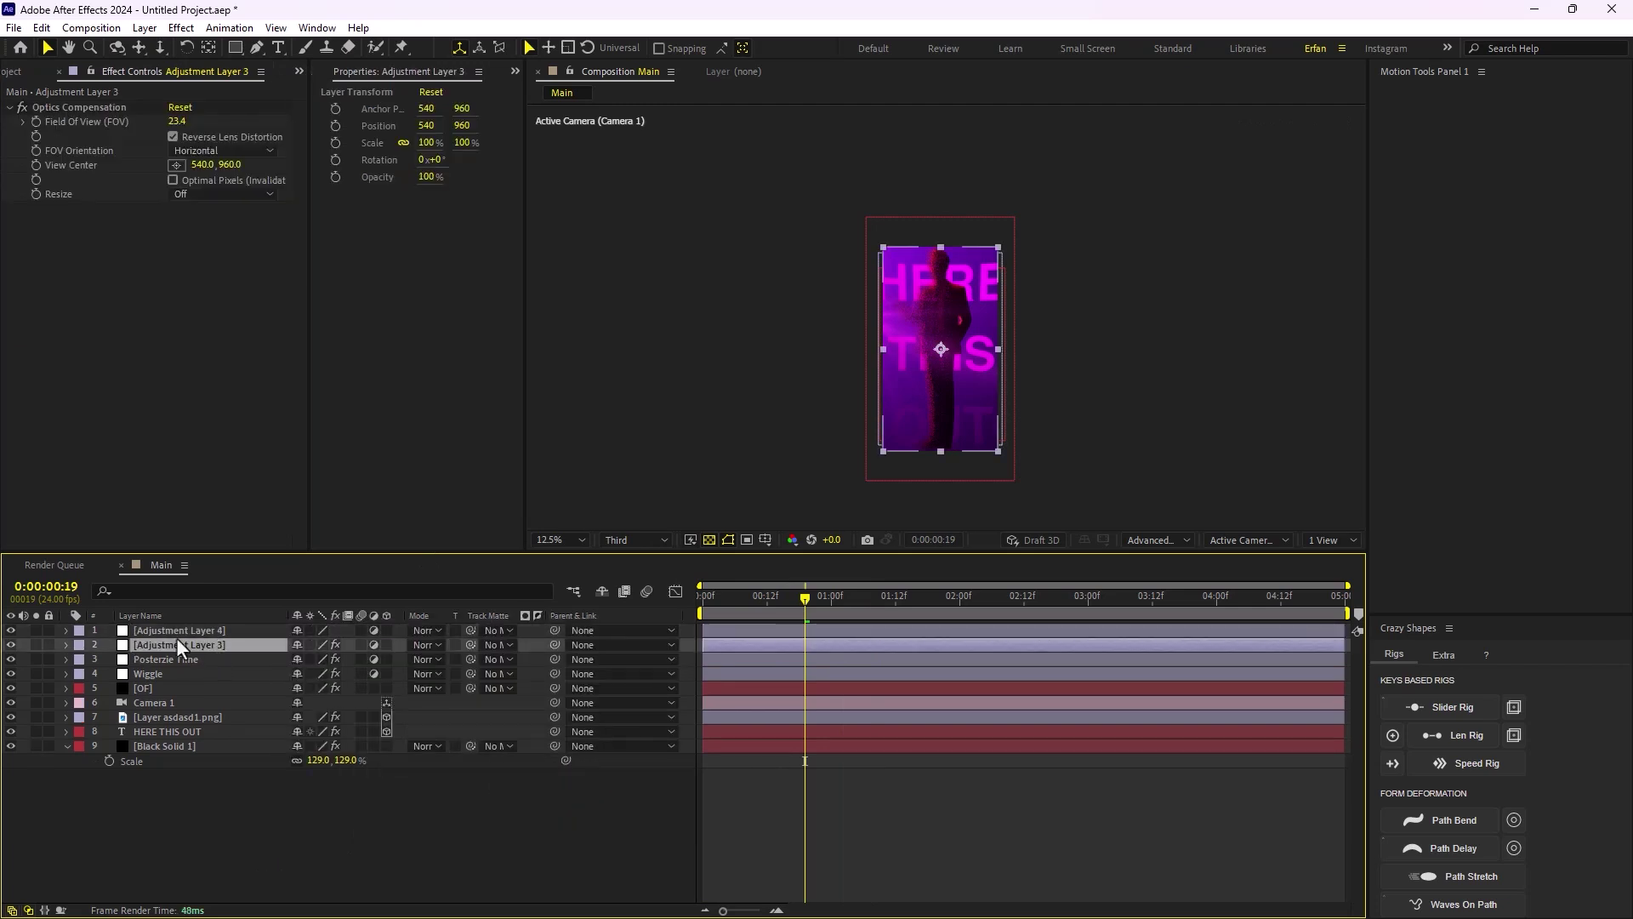
key(Return)
key(Return)
click(167, 632)
key(Return)
text(Looks)
key(Return)
Apply the Looks effect to the Looks layer and add a Gradient tool in the Magic Bullet Looks editor
key(ctrl+space)
text(Look)
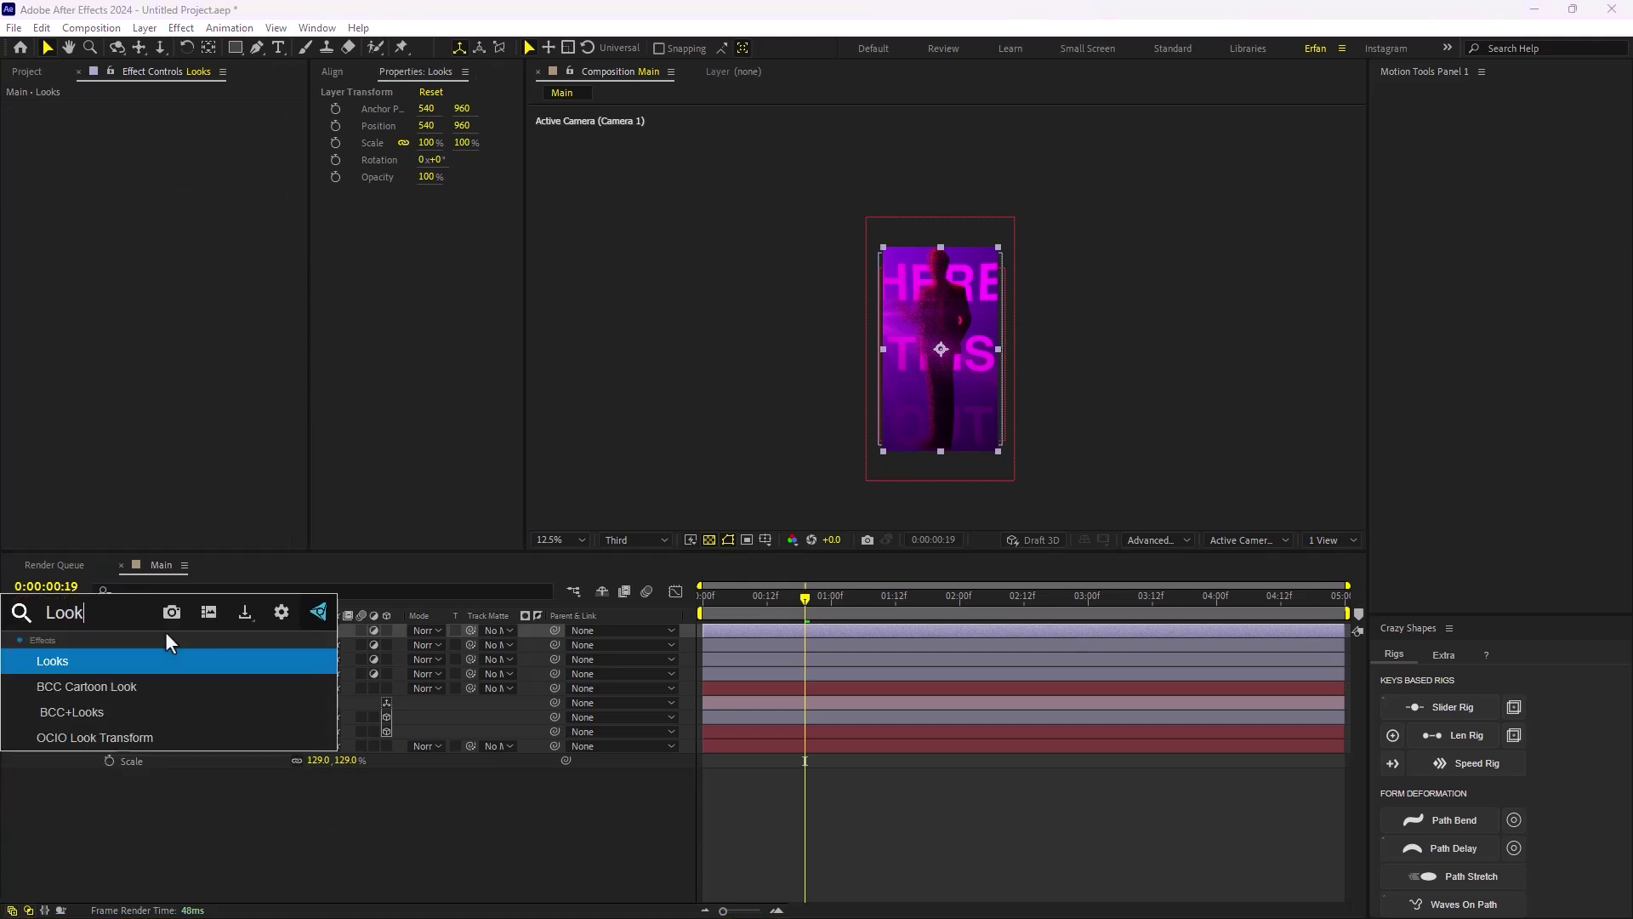
key(Return)
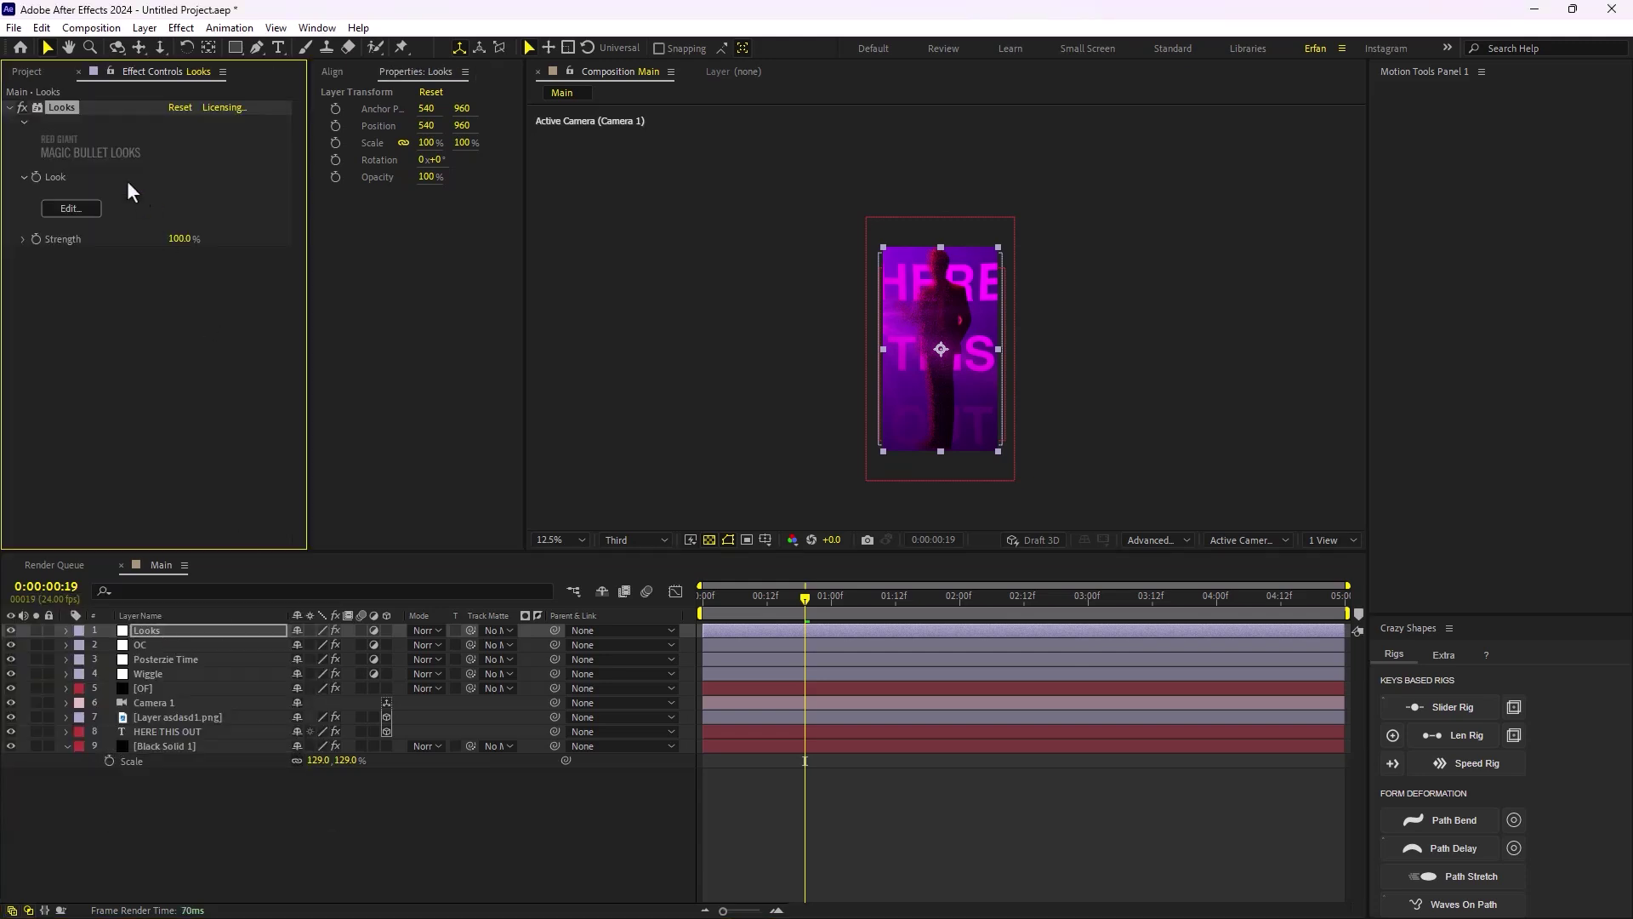
click(83, 208)
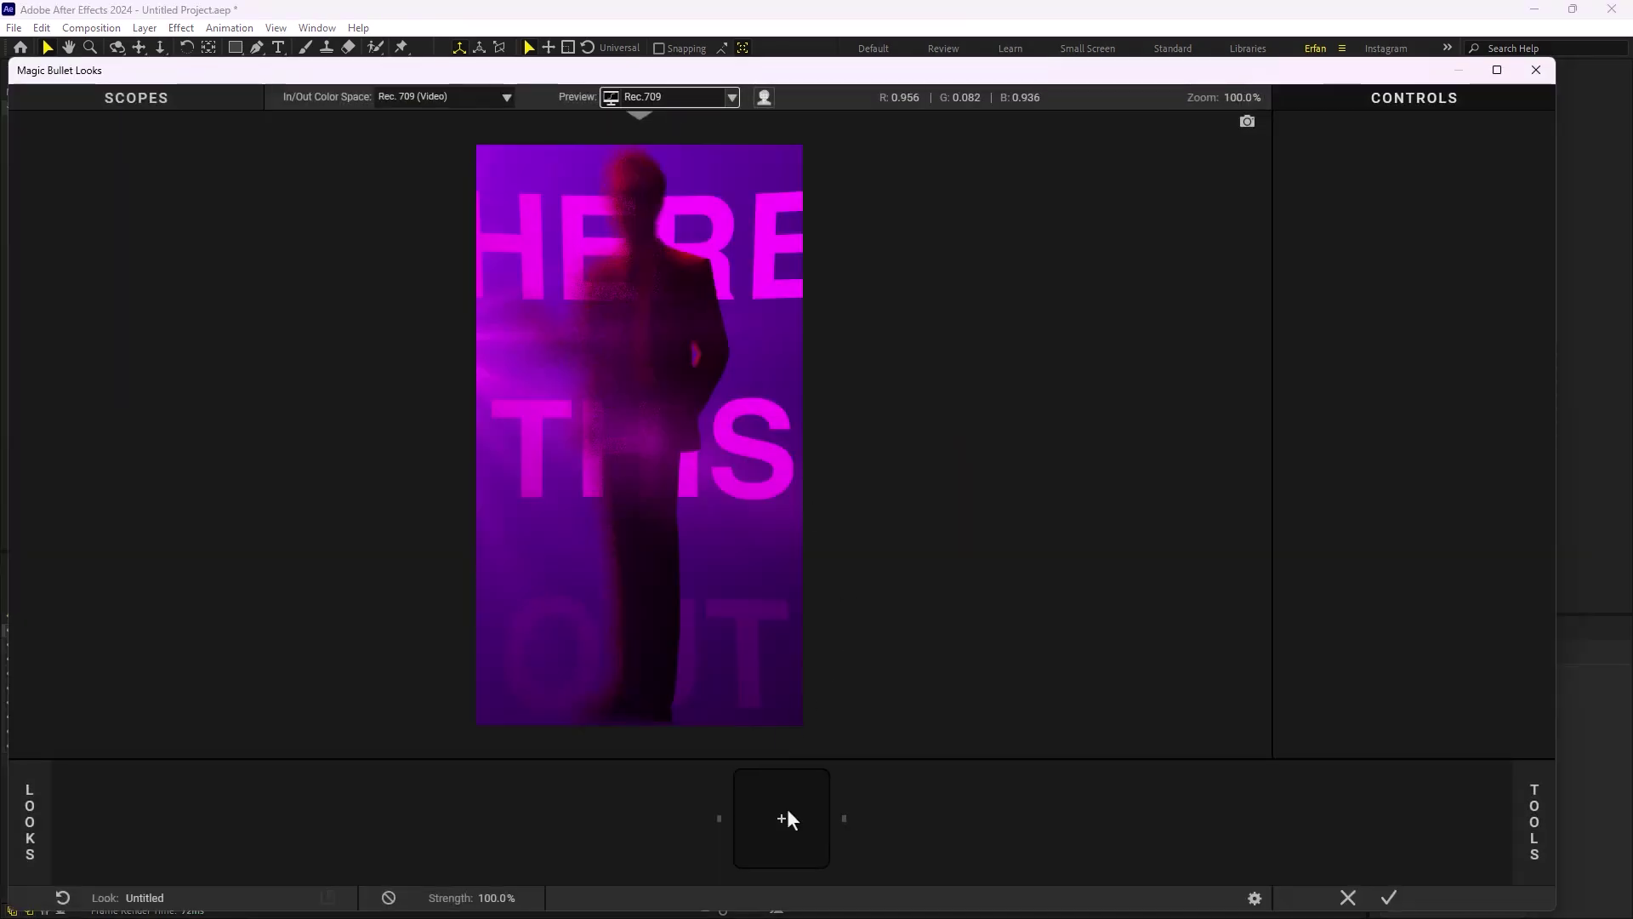
click(788, 818)
click(1391, 213)
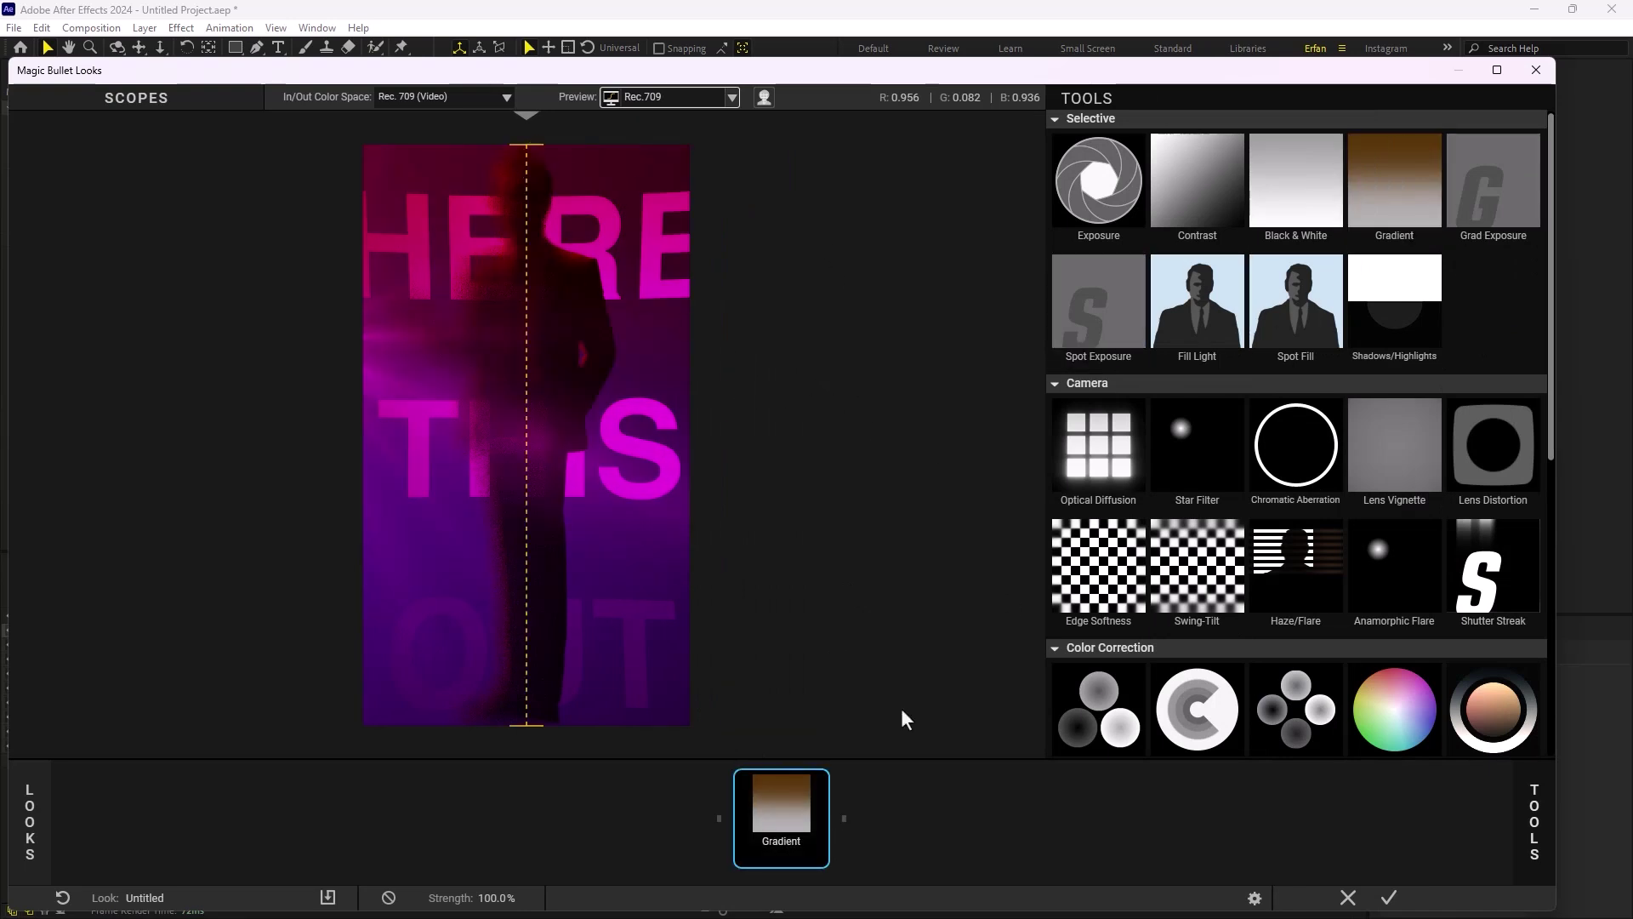
Tint the Gradient tool magenta at about R 0.500, G 0.401, B 0.497 and accept the look
click(787, 799)
drag(1380, 389, 1338, 382)
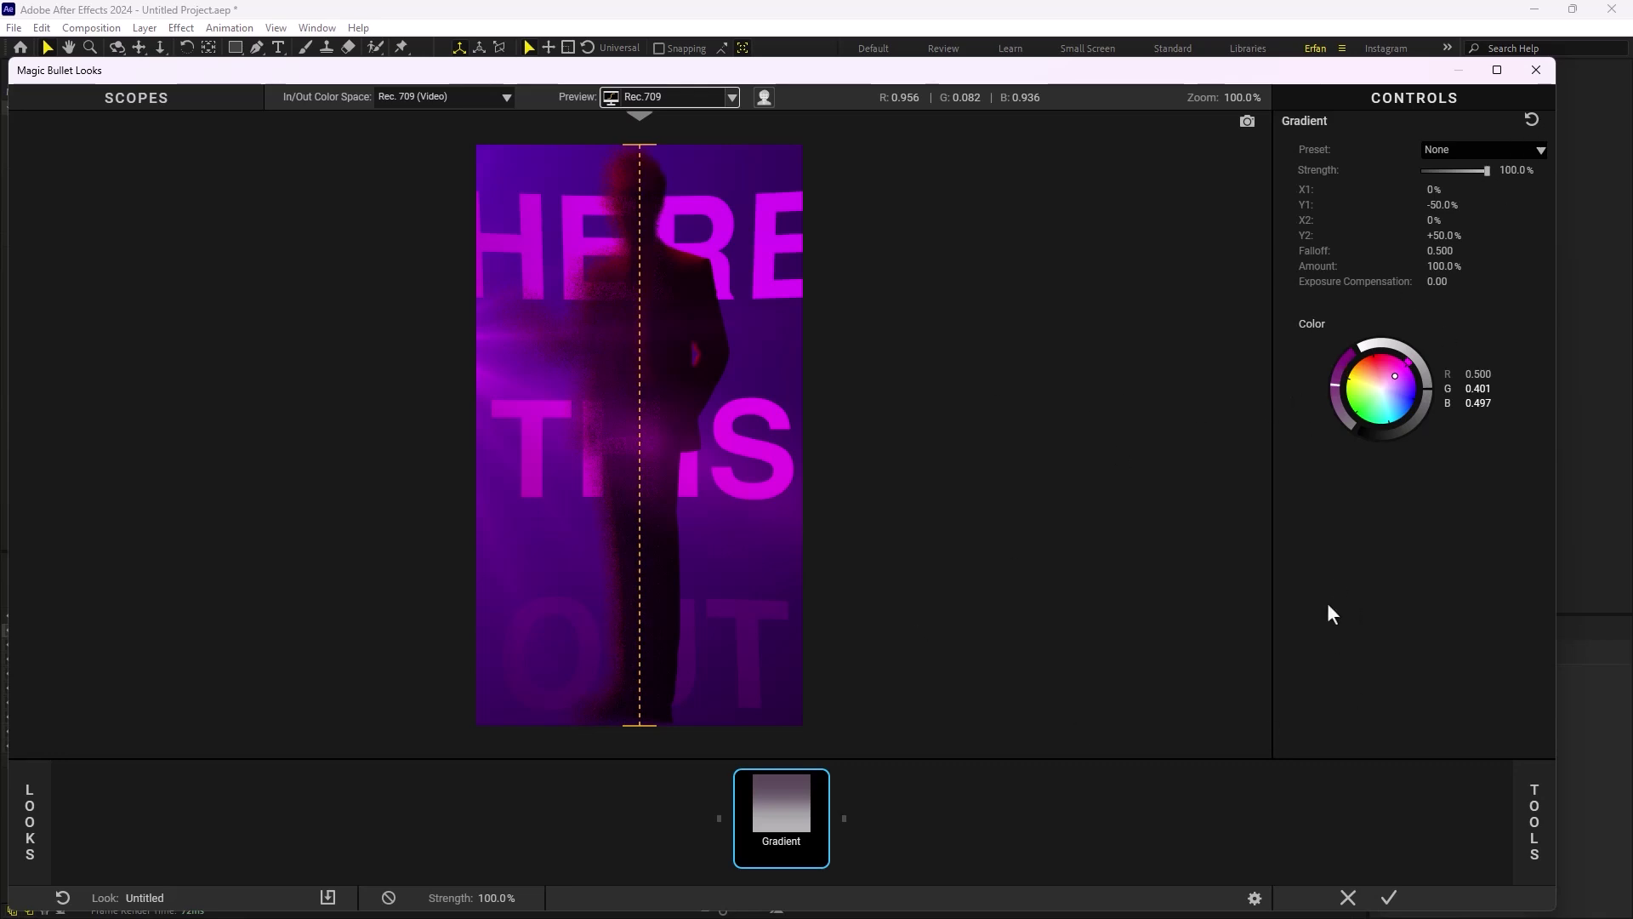
click(1388, 897)
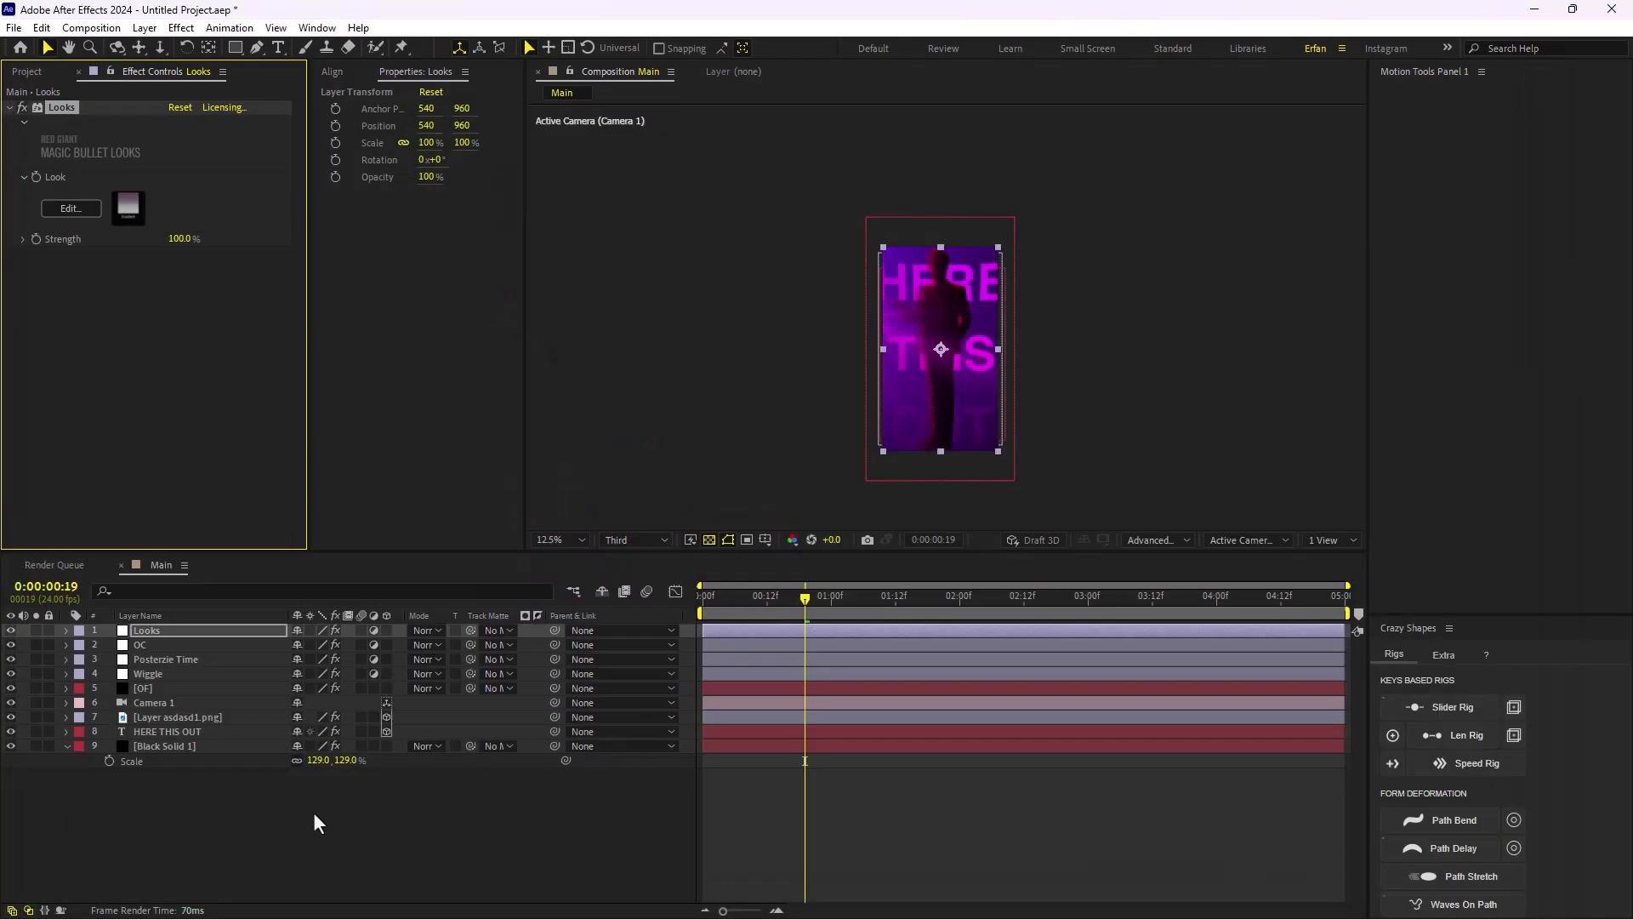
Create a new adjustment layer above Looks and apply the S_Flicker effect to it
right_click(308, 814)
mouse_move(467, 600)
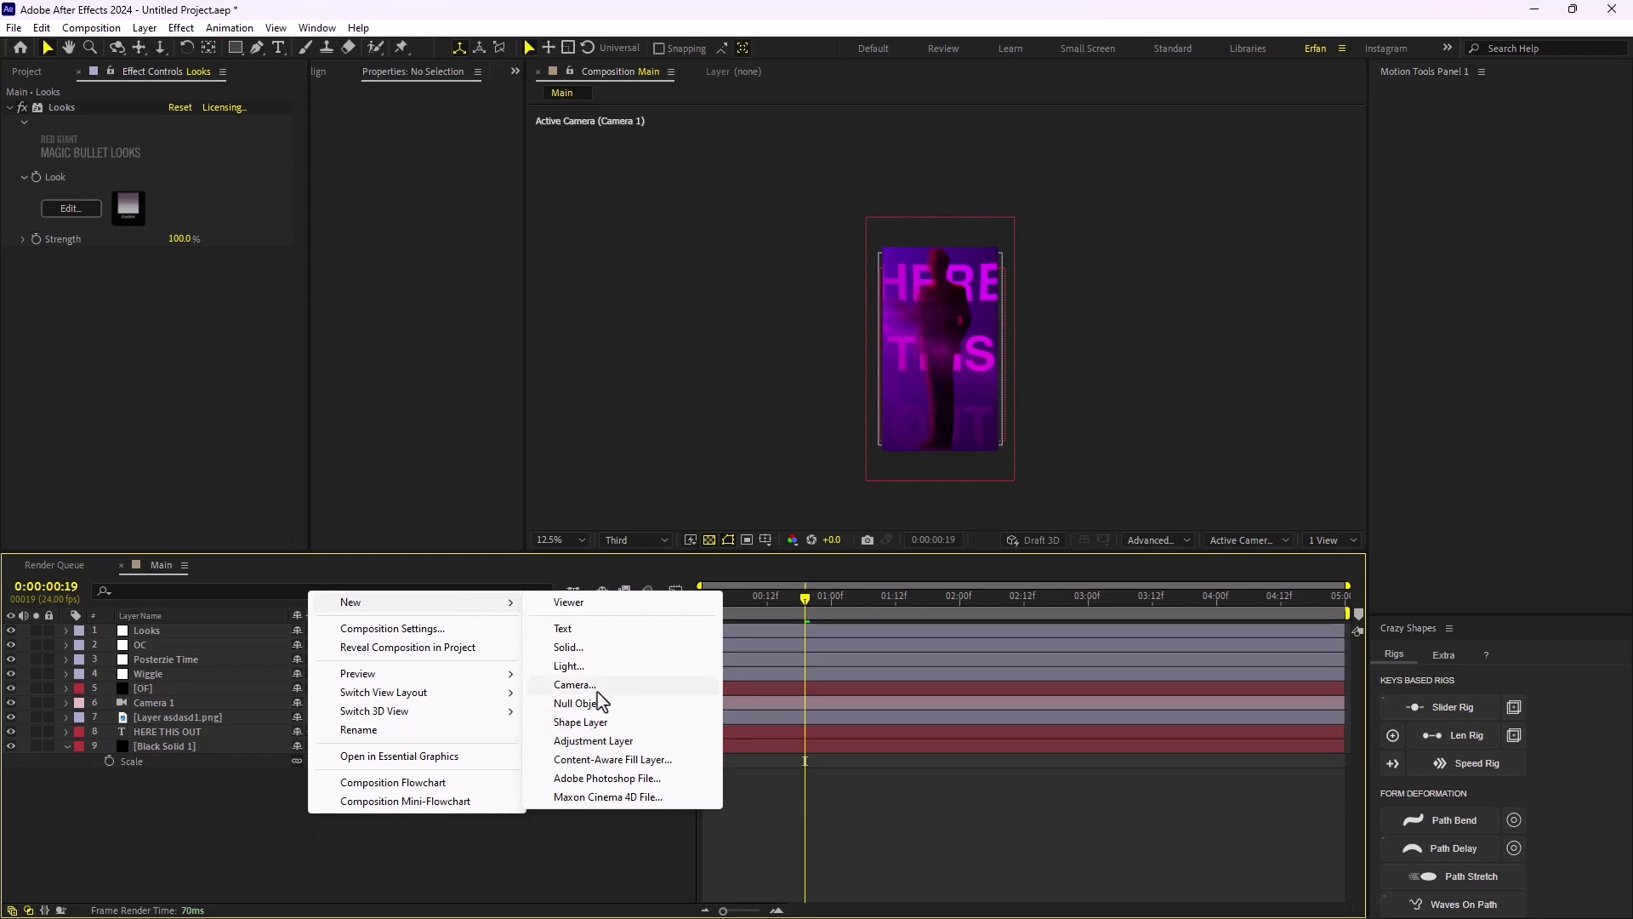
click(634, 739)
key(ctrl+space)
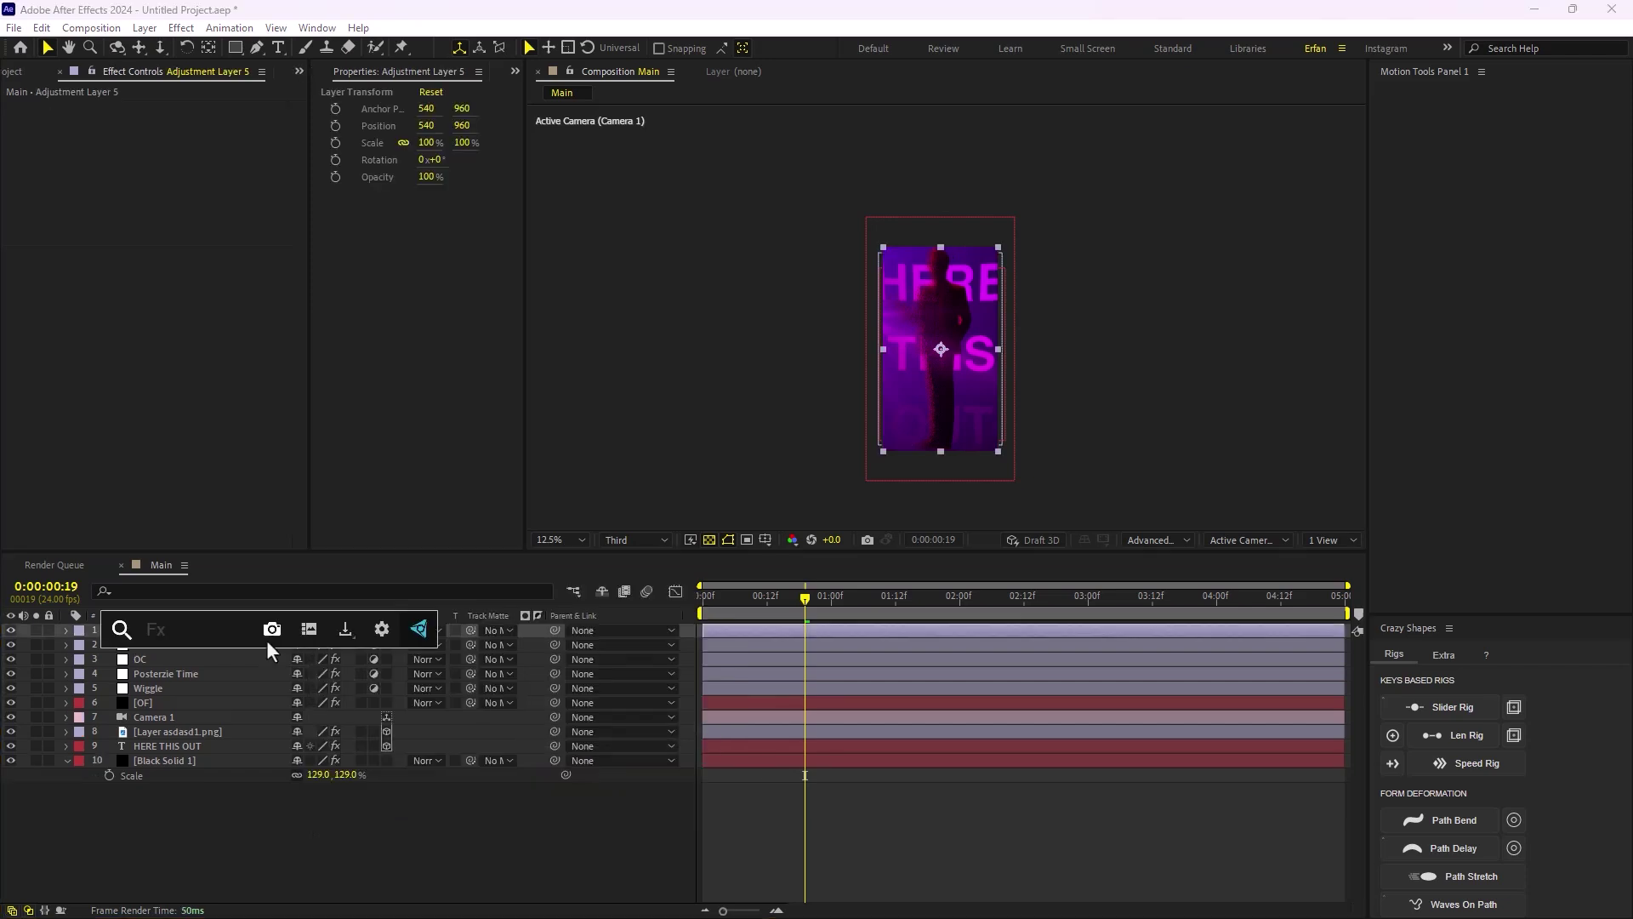
text(fli)
key(Return)
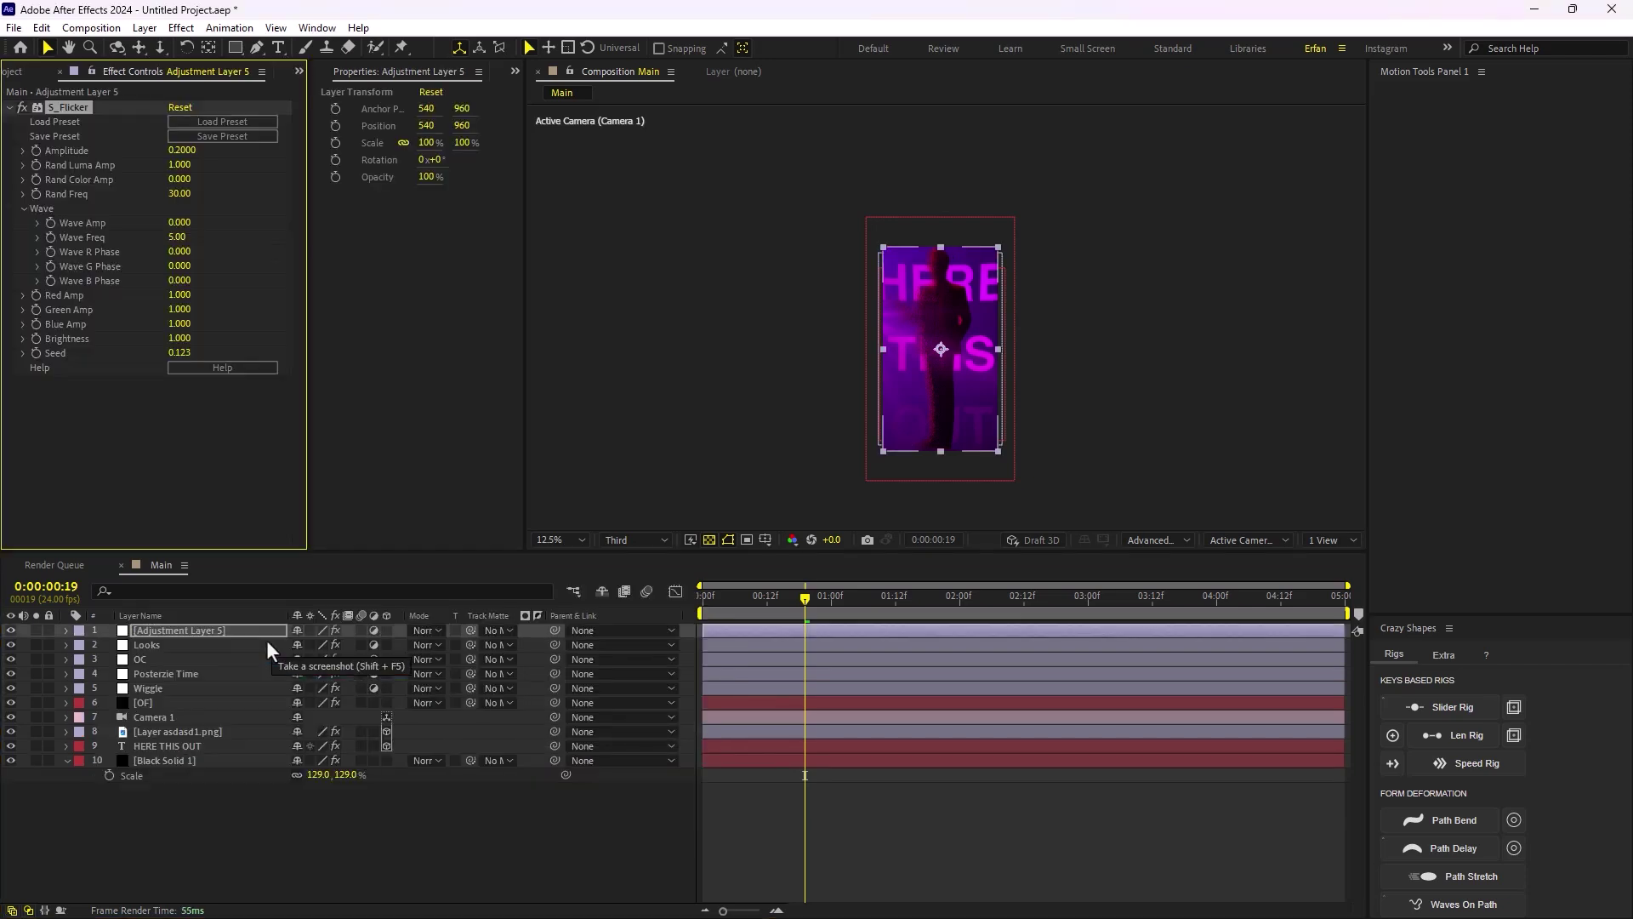
Raise the S_Flicker amplitude to 0.25 and slightly beyond, lower Rand Freq to 12.20 and preview the flicker
drag(183, 162, 209, 159)
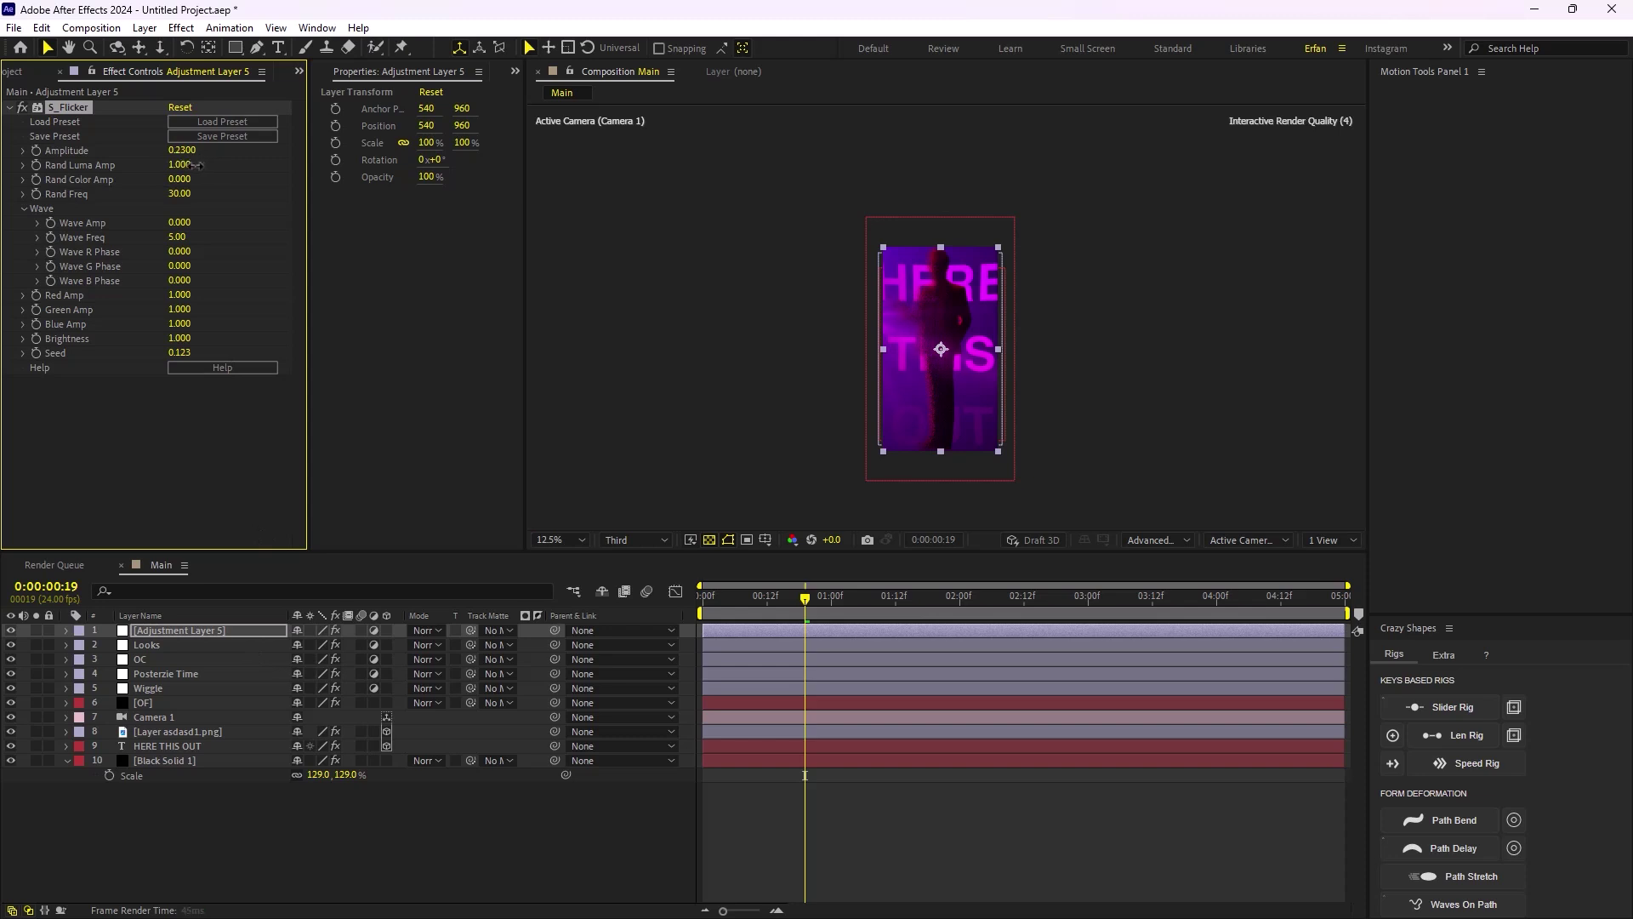
drag(165, 198, 114, 213)
click(437, 823)
key(space)
key(space)
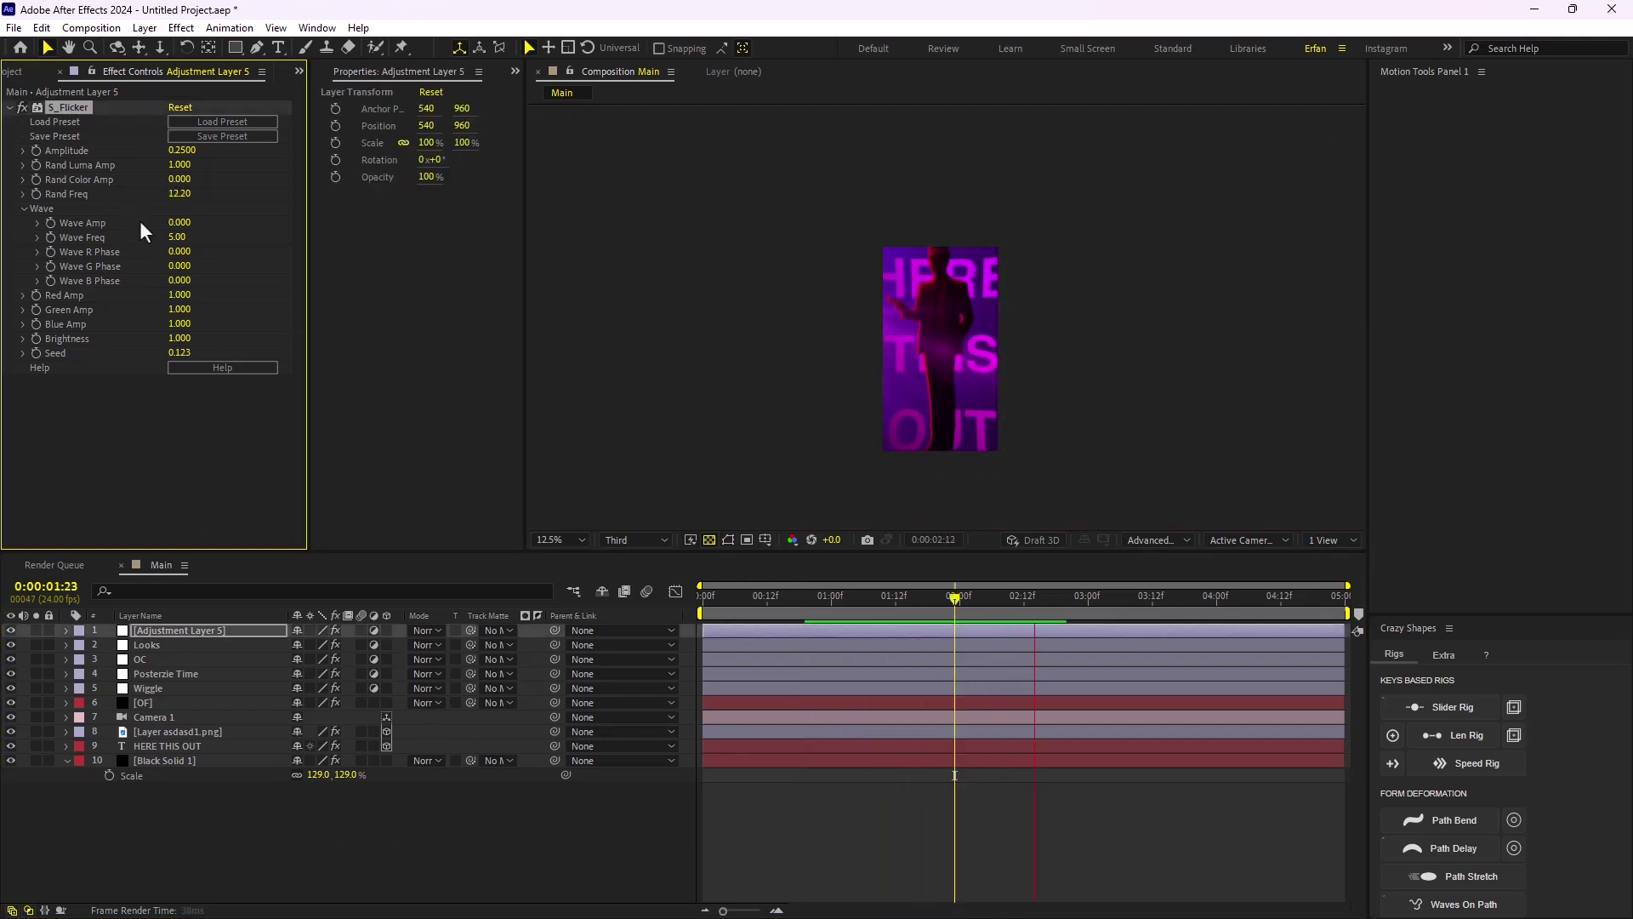
drag(181, 151, 206, 153)
key(space)
Return to the first frame and create a black 1080 x 1920 solid named Mask on top
click(319, 830)
key(Home)
right_click(320, 830)
mouse_move(489, 630)
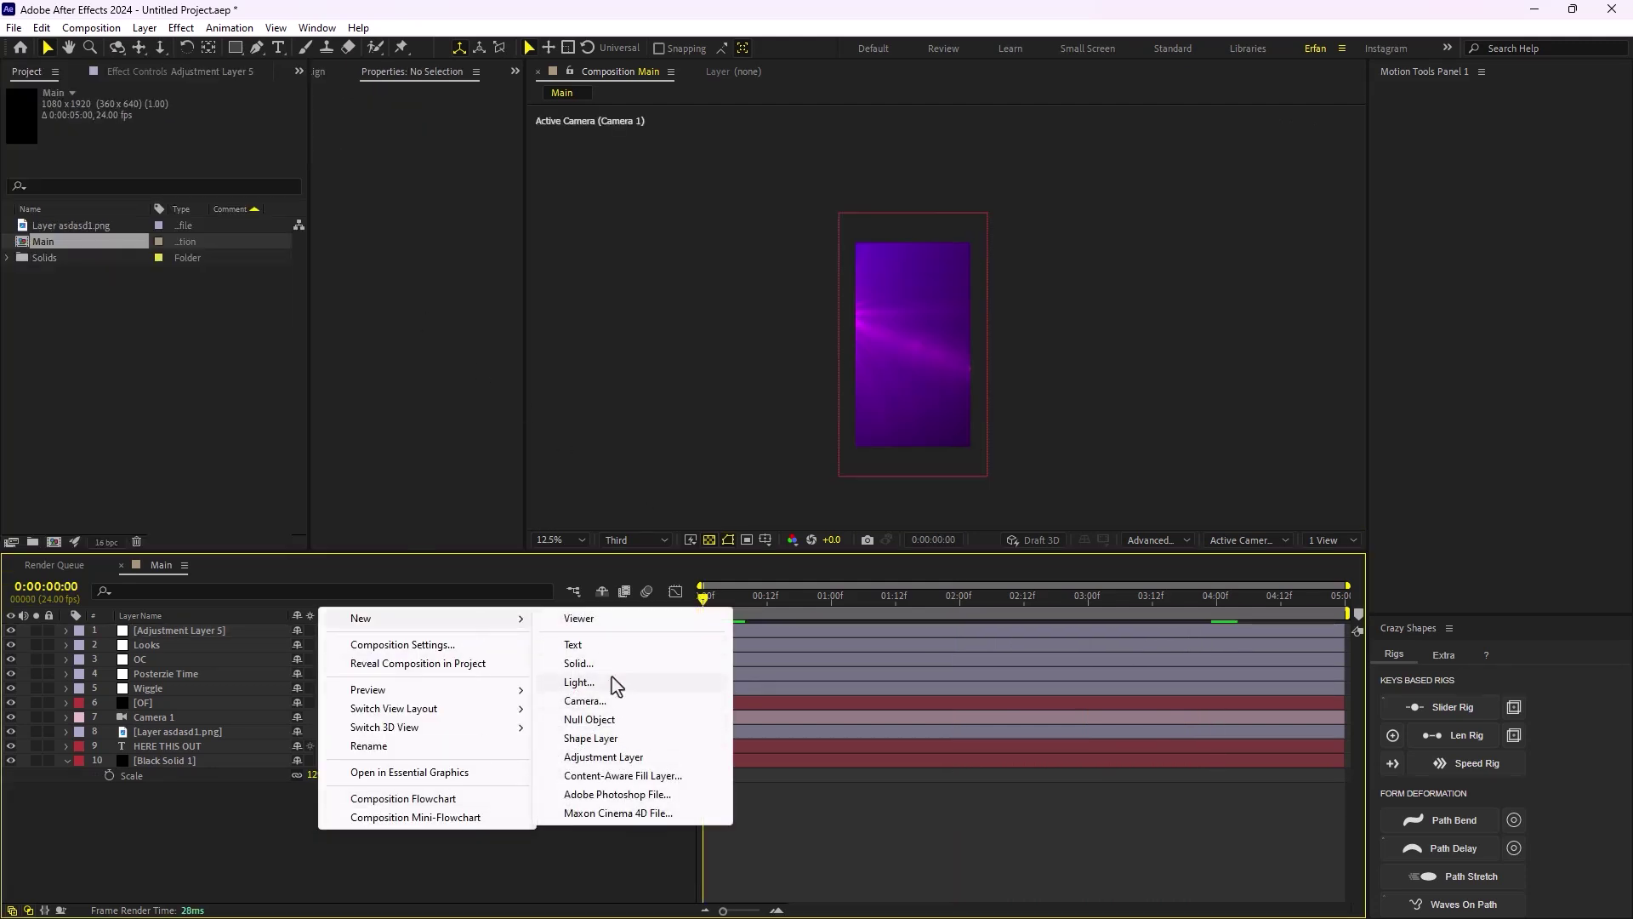
click(621, 664)
text(<a)
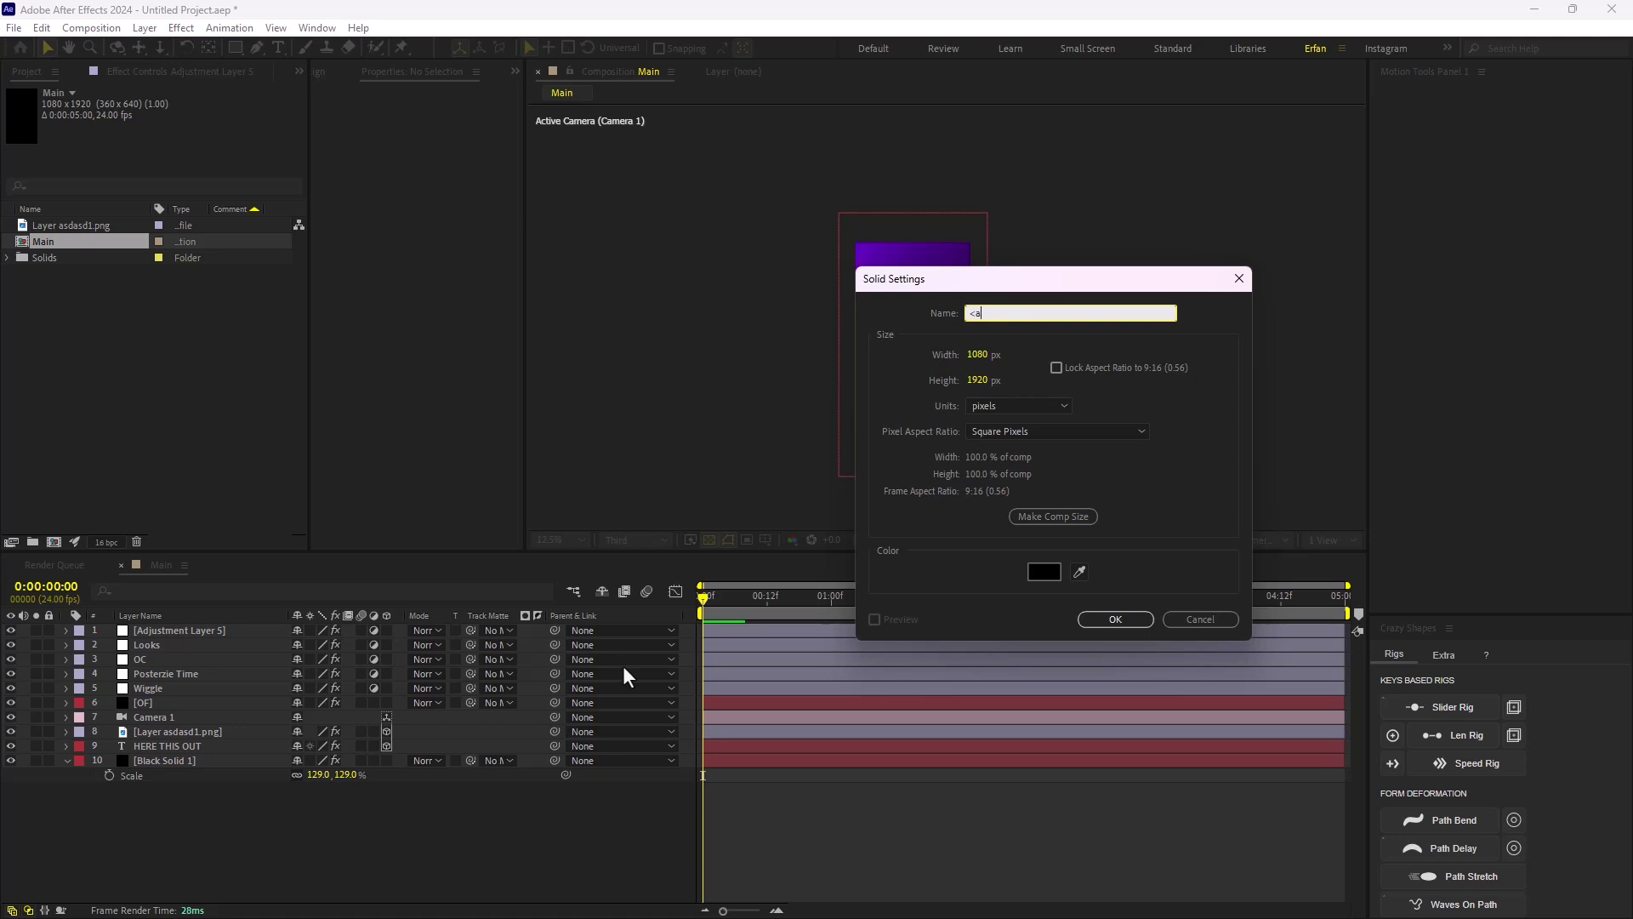
text(sask)
key(Return)
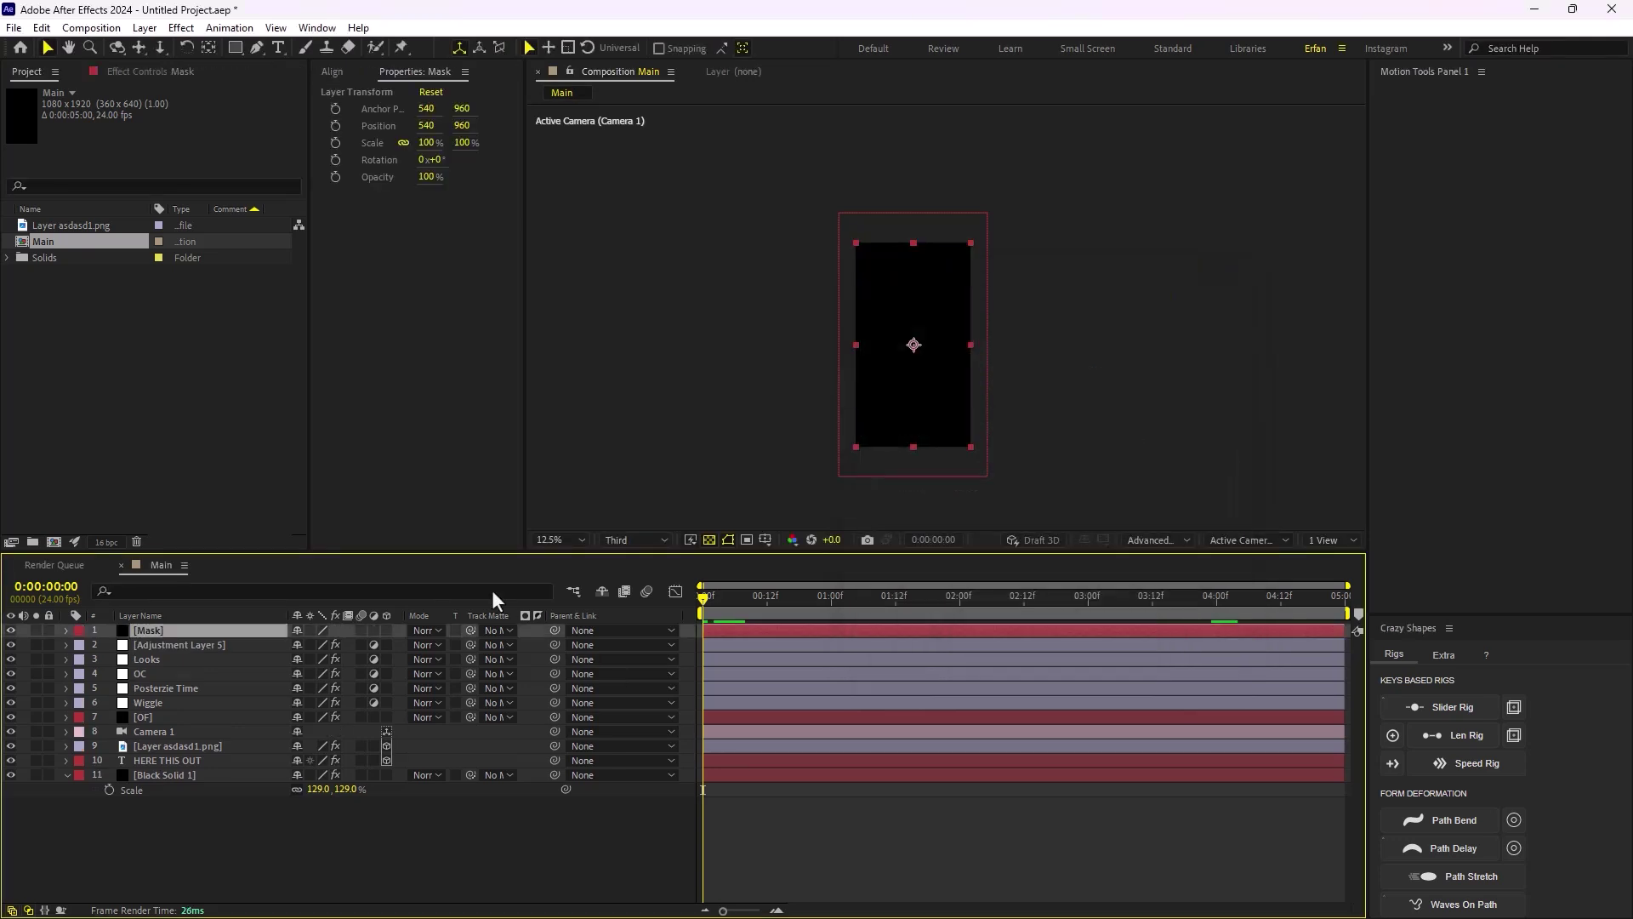
Add a full-size rounded rectangle mask to the Mask solid
key(ctrl+space)
drag(233, 53, 255, 63)
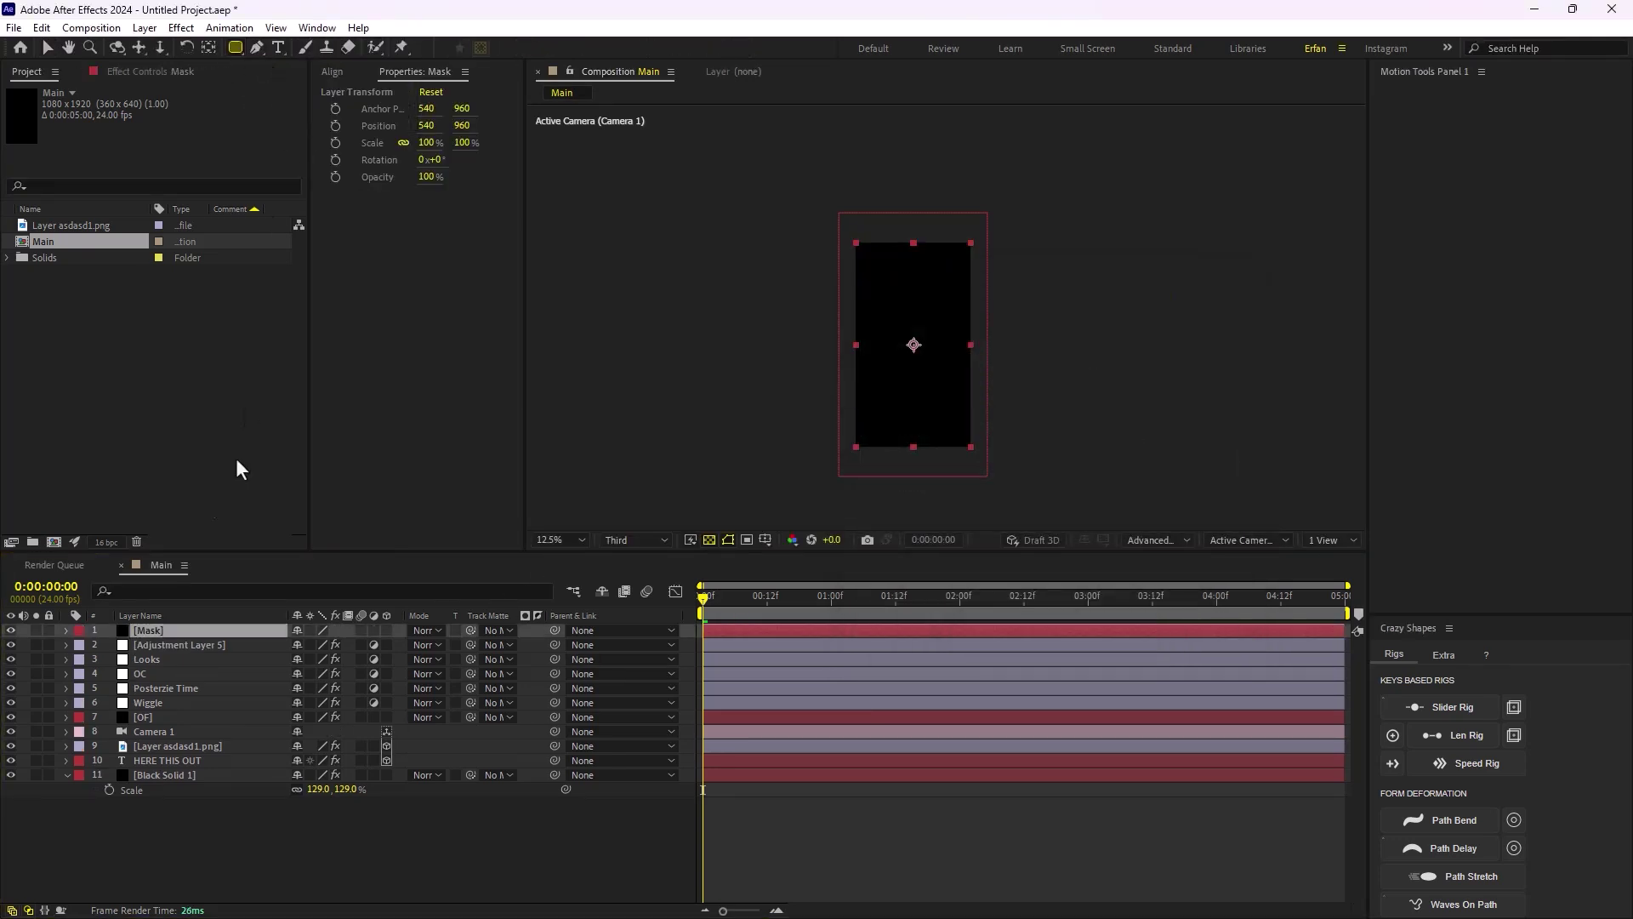
double_click(236, 46)
key(v)
Nudge the mask's left-hand vertices slightly inward to leave a narrow margin along the left edge
drag(808, 219, 881, 491)
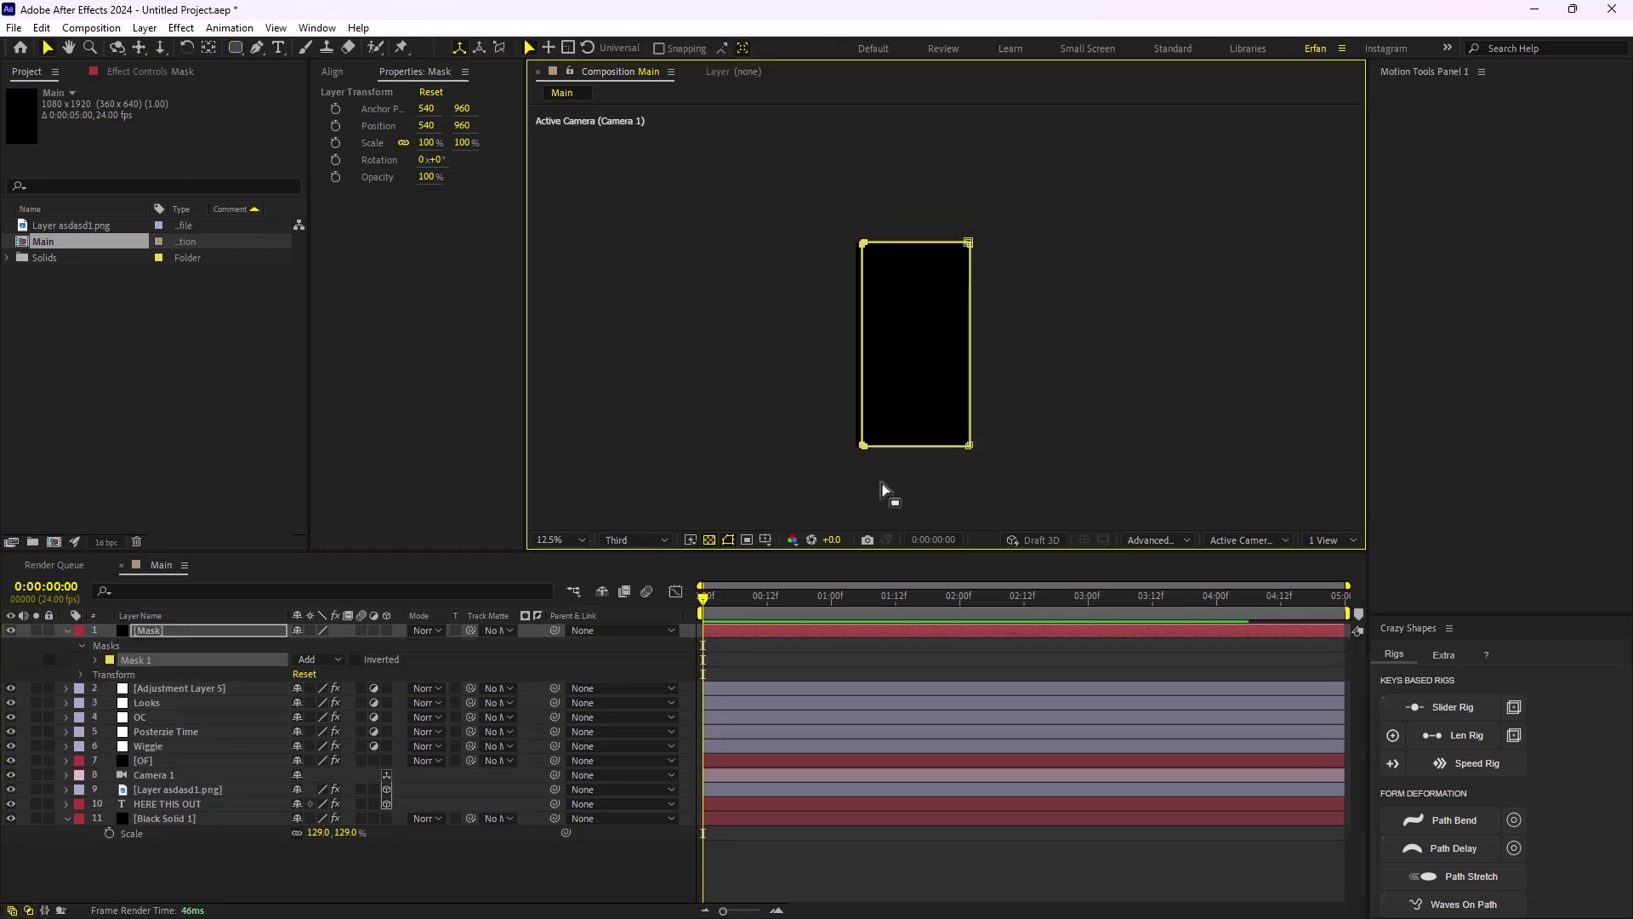
key(Right)
key(Right)
key(Right)
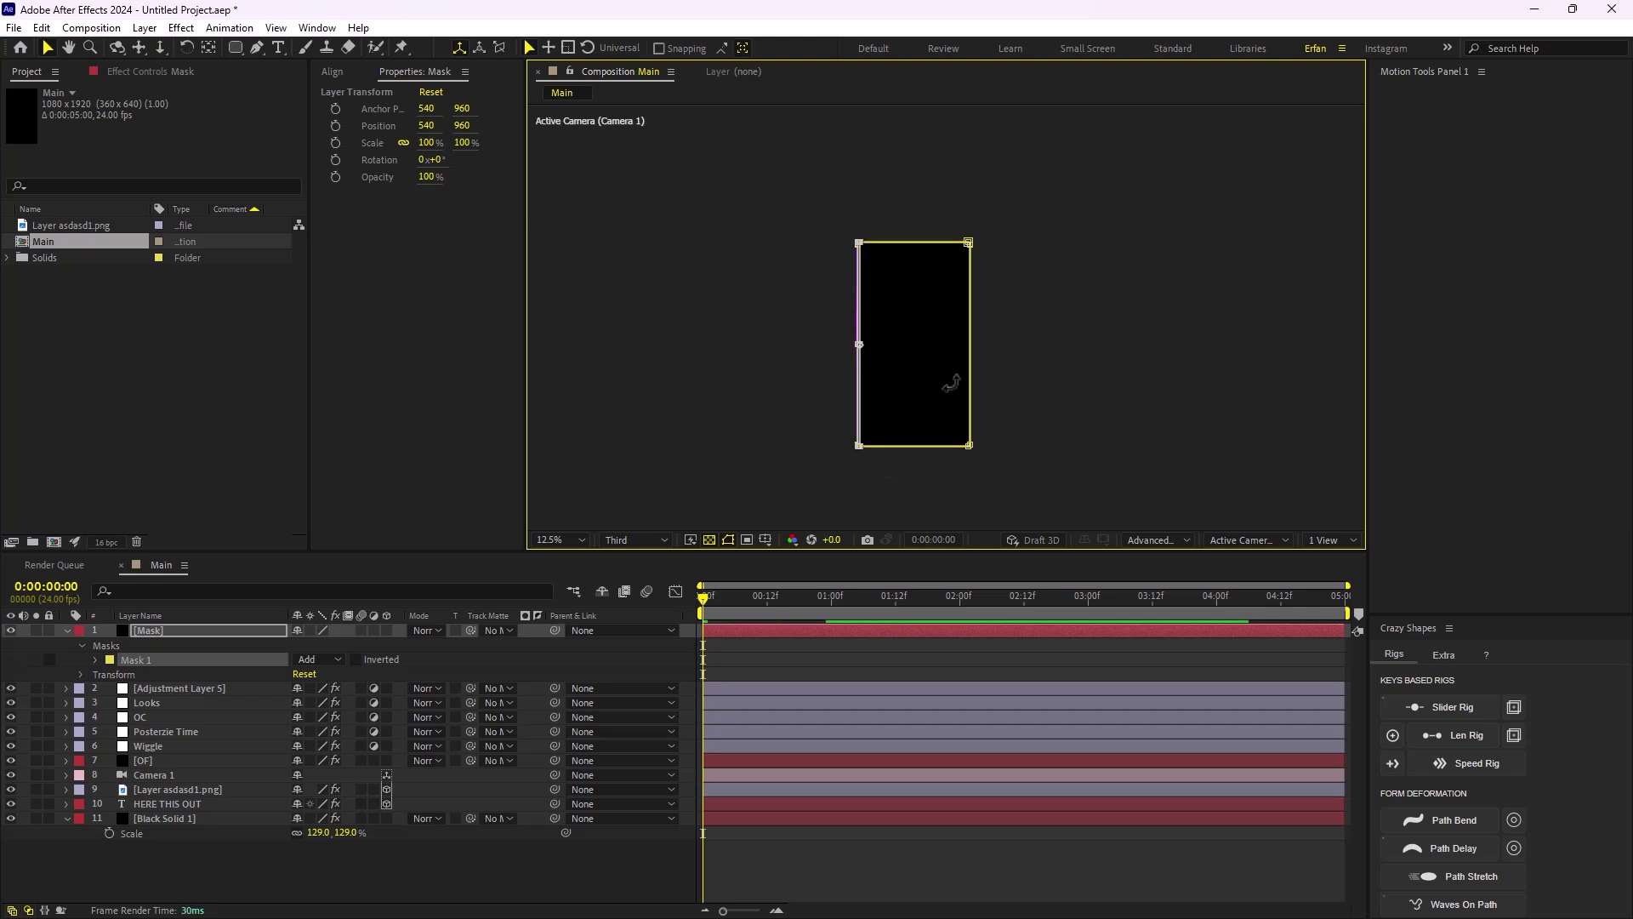
key(period)
key(Left)
key(Left)
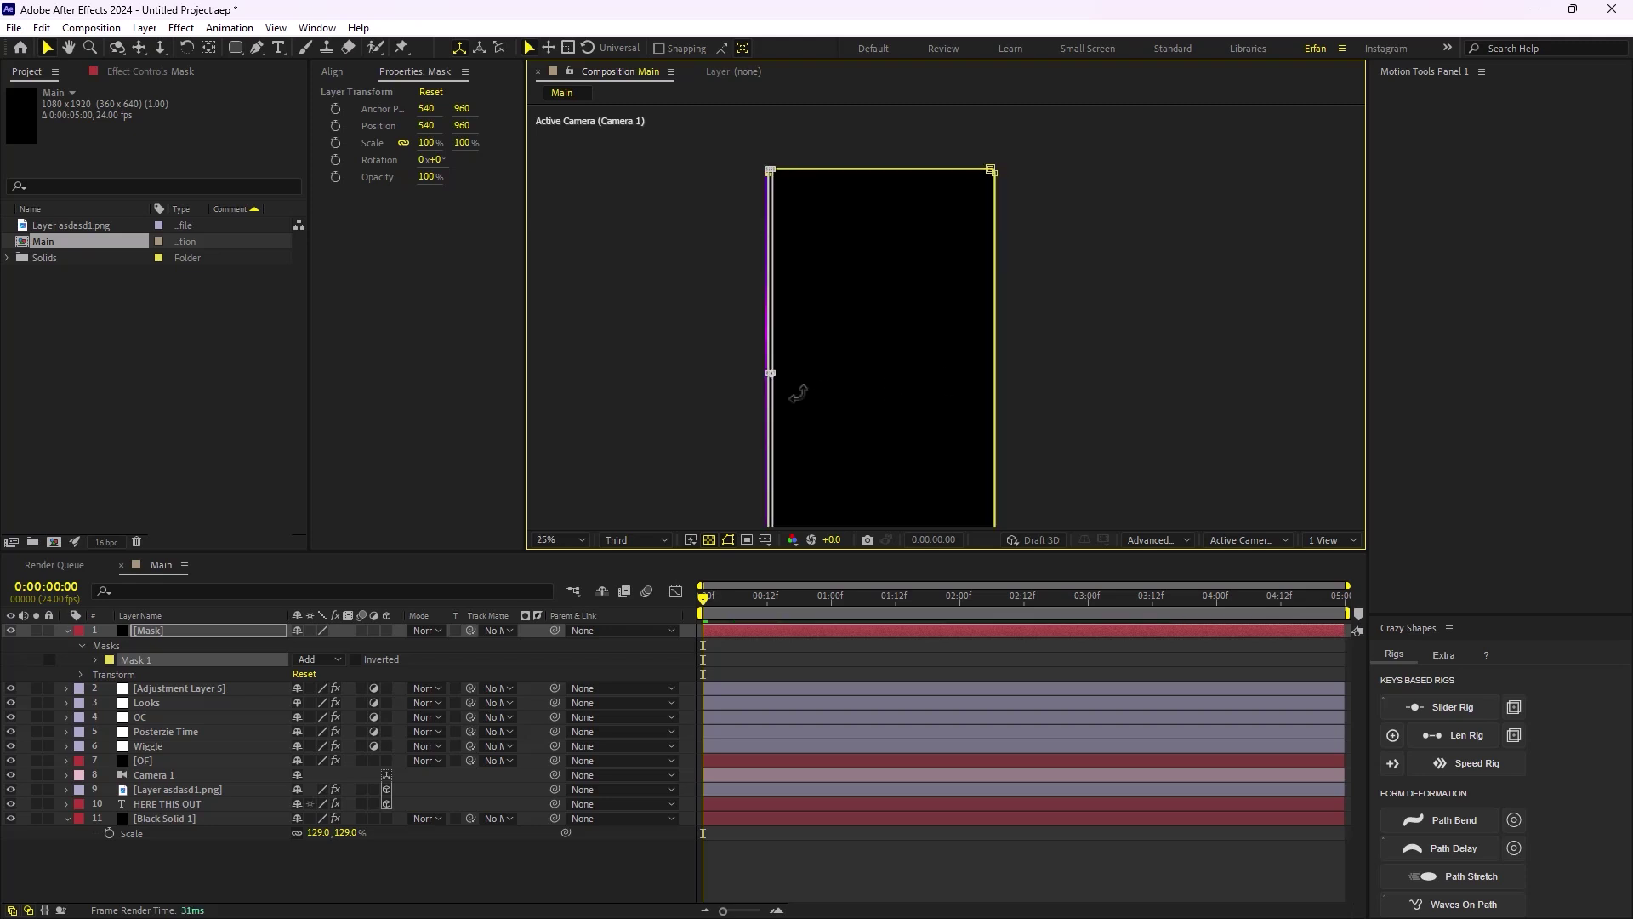
drag(792, 375, 667, 295)
key(comma)
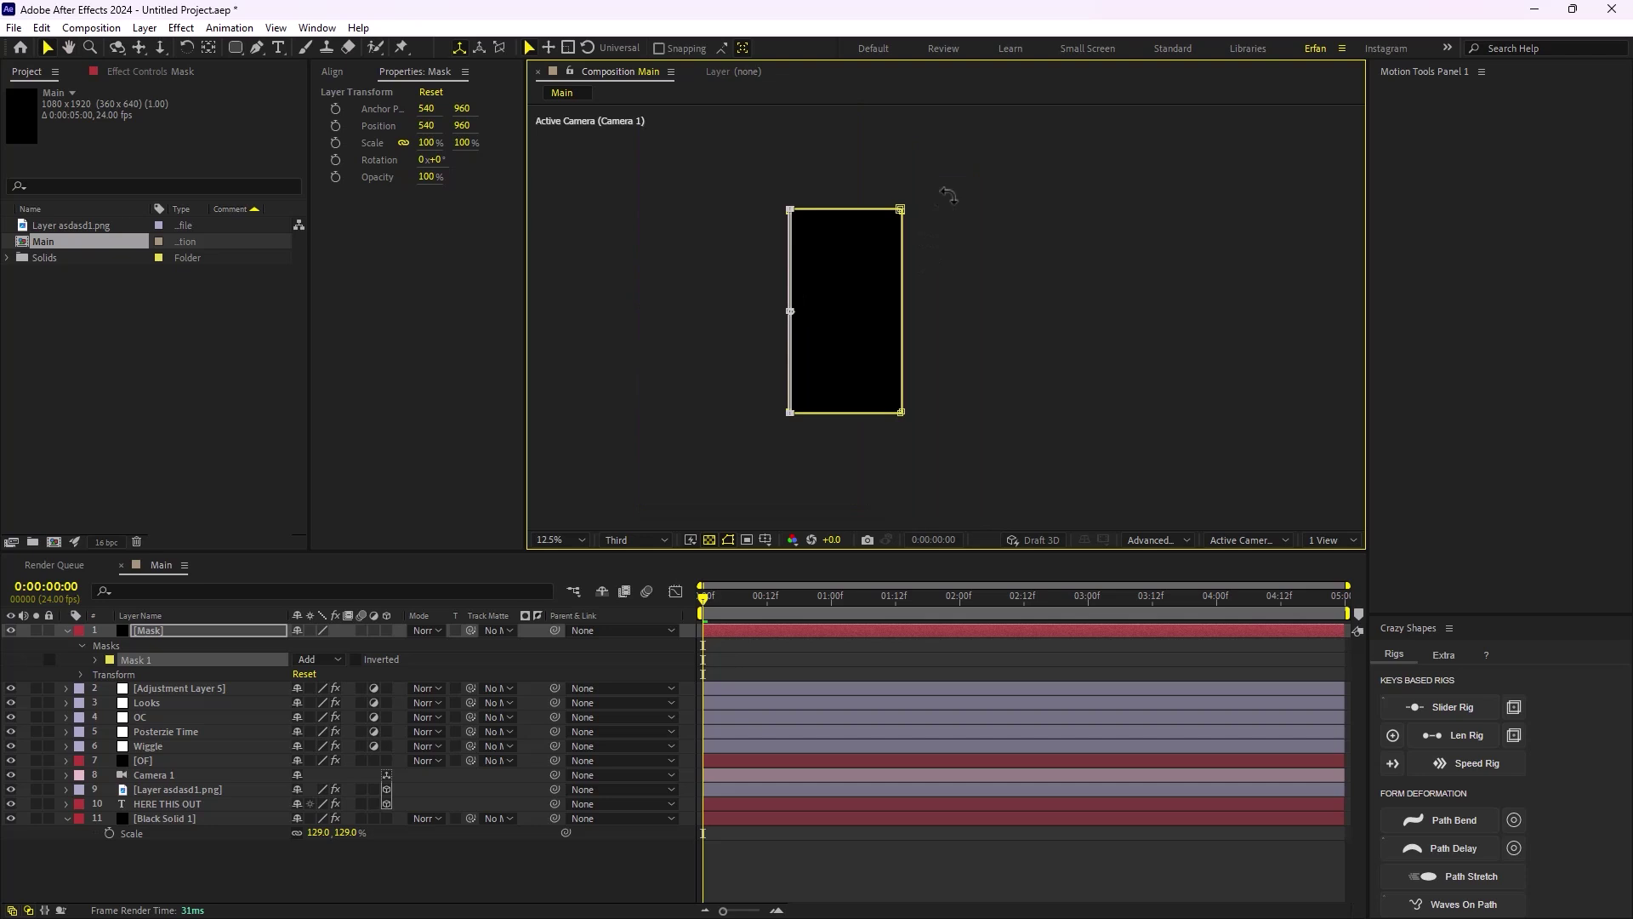
Nudge the mask's right-hand vertices slightly inward to leave a narrow margin along the right edge
click(235, 866)
click(170, 661)
drag(975, 191, 869, 463)
key(Left)
key(Left)
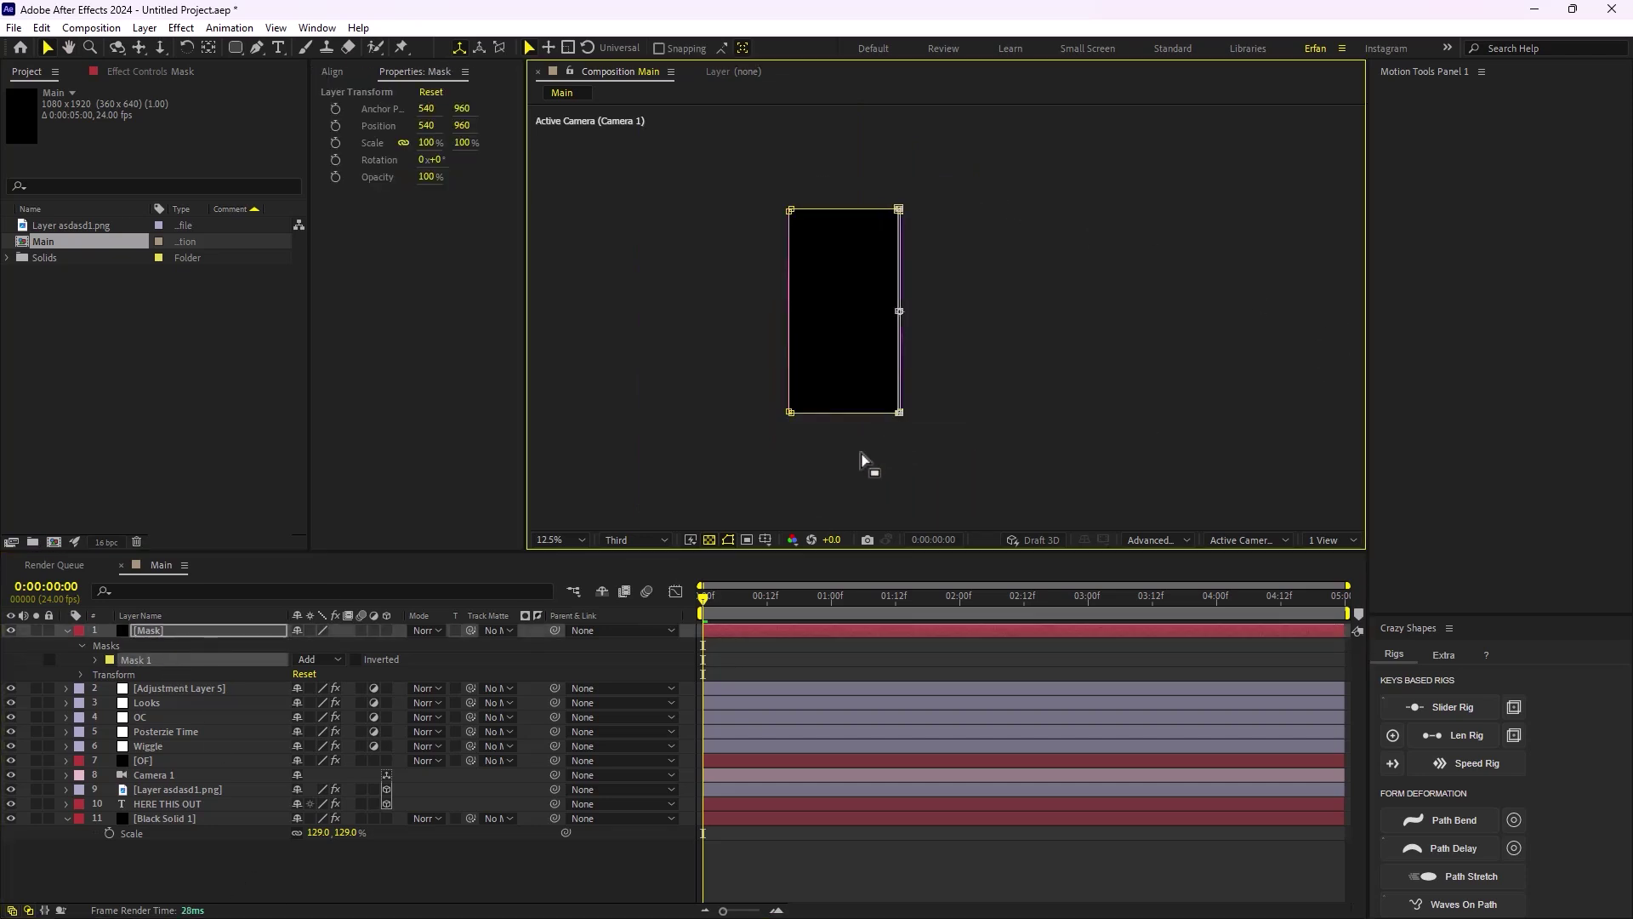
Nudge the mask's top vertices slightly down and its bottom vertices slightly up to leave matching narrow margins
click(259, 682)
click(161, 651)
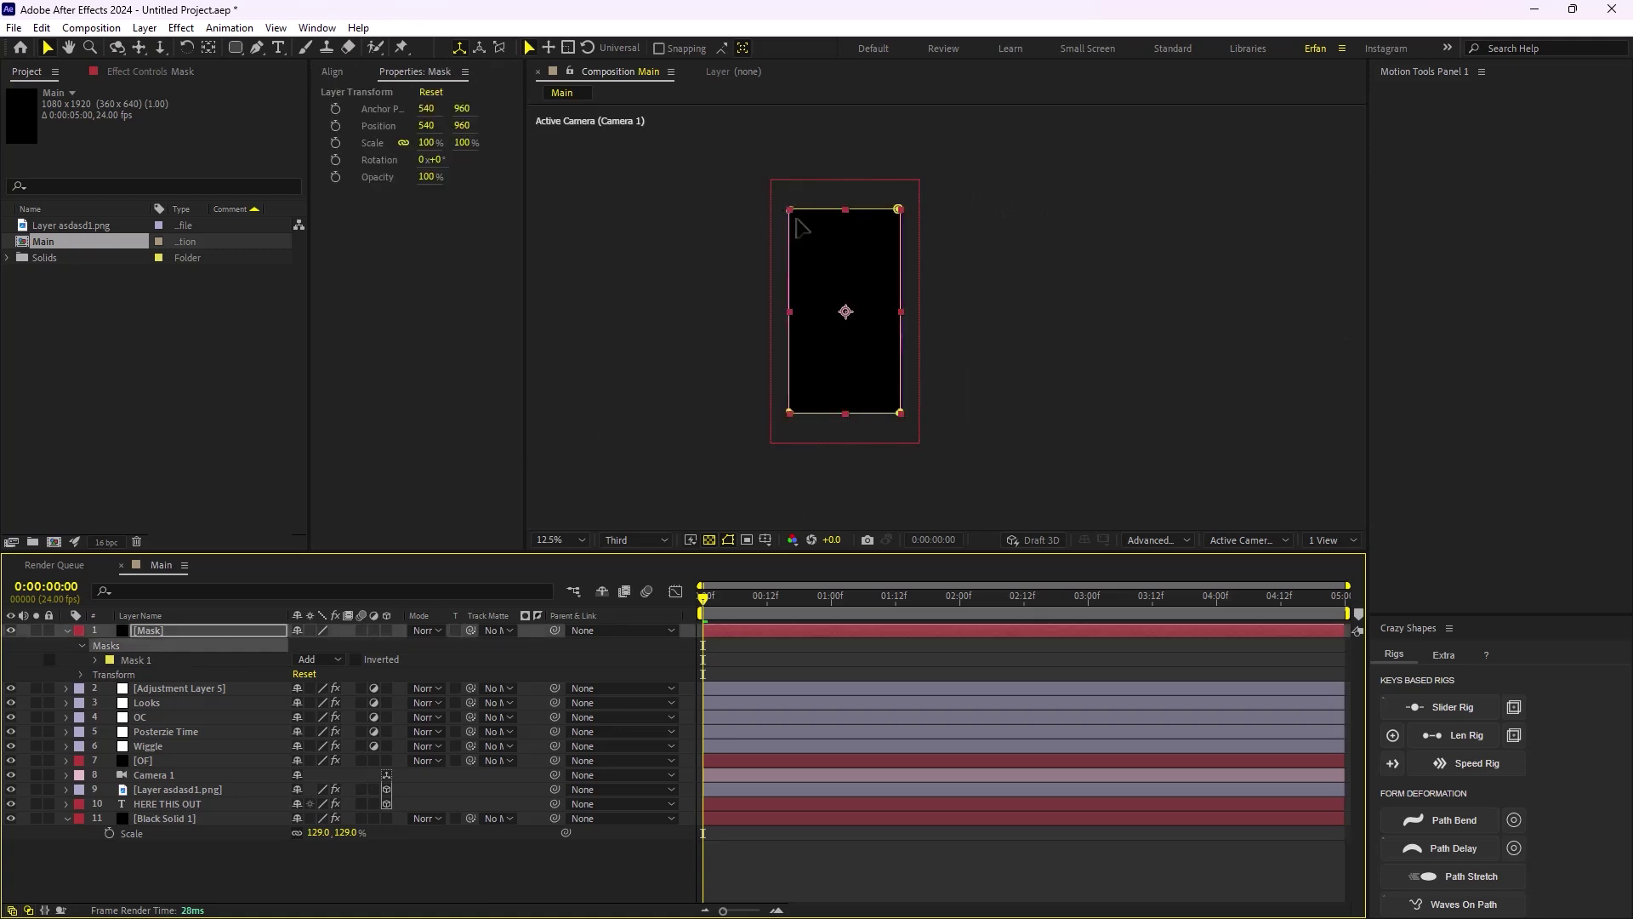
click(234, 674)
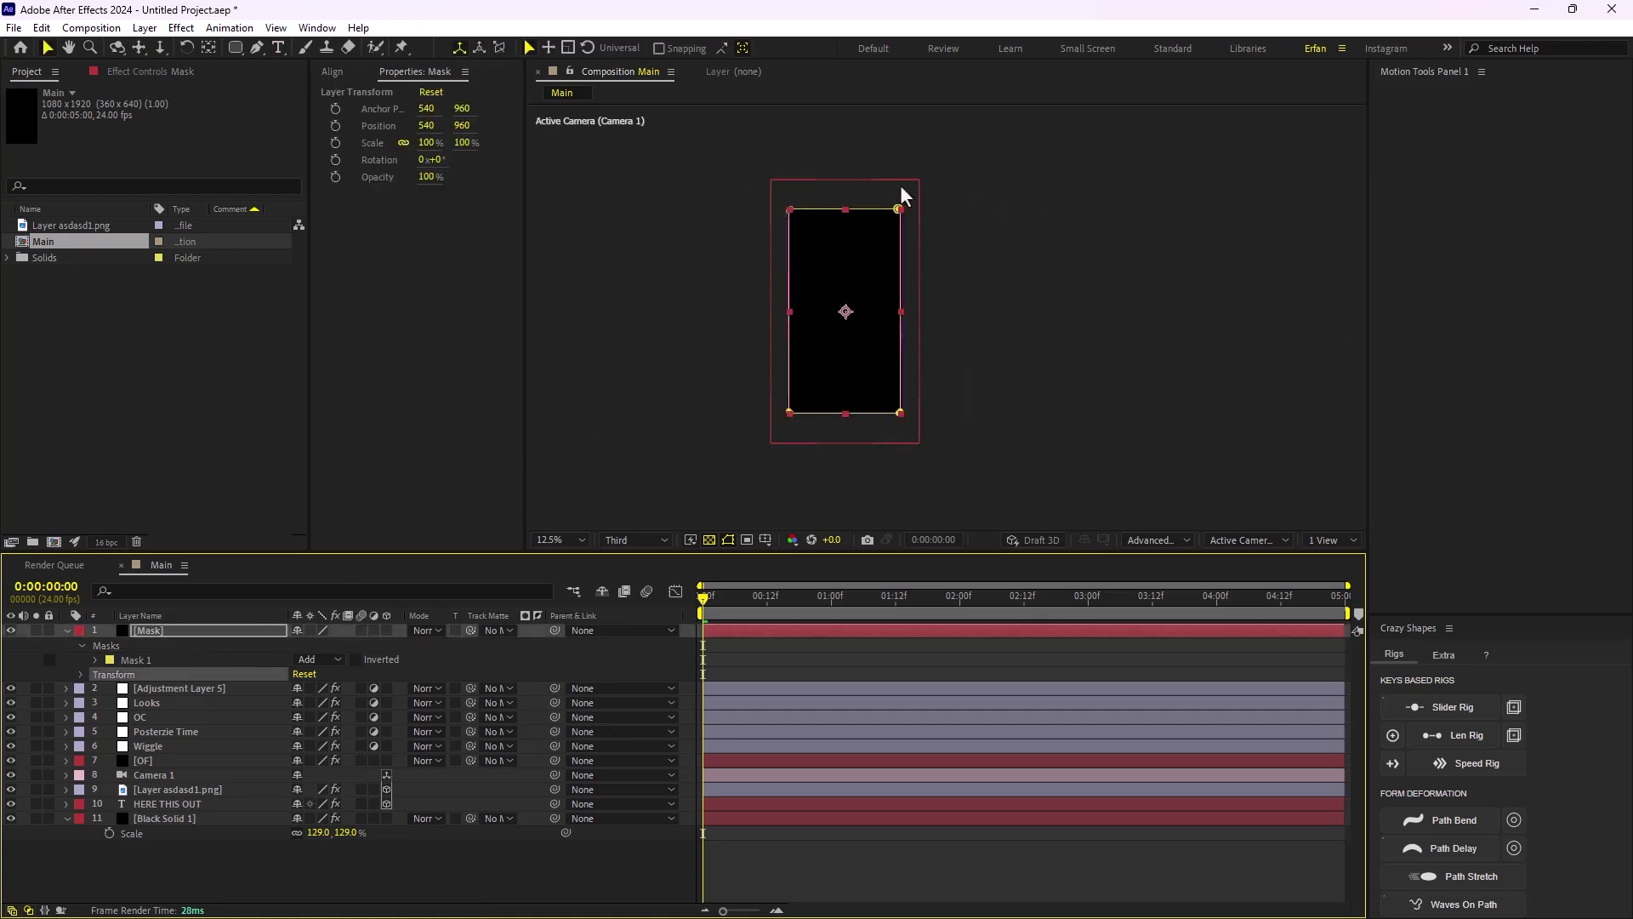
click(163, 659)
drag(931, 177, 745, 241)
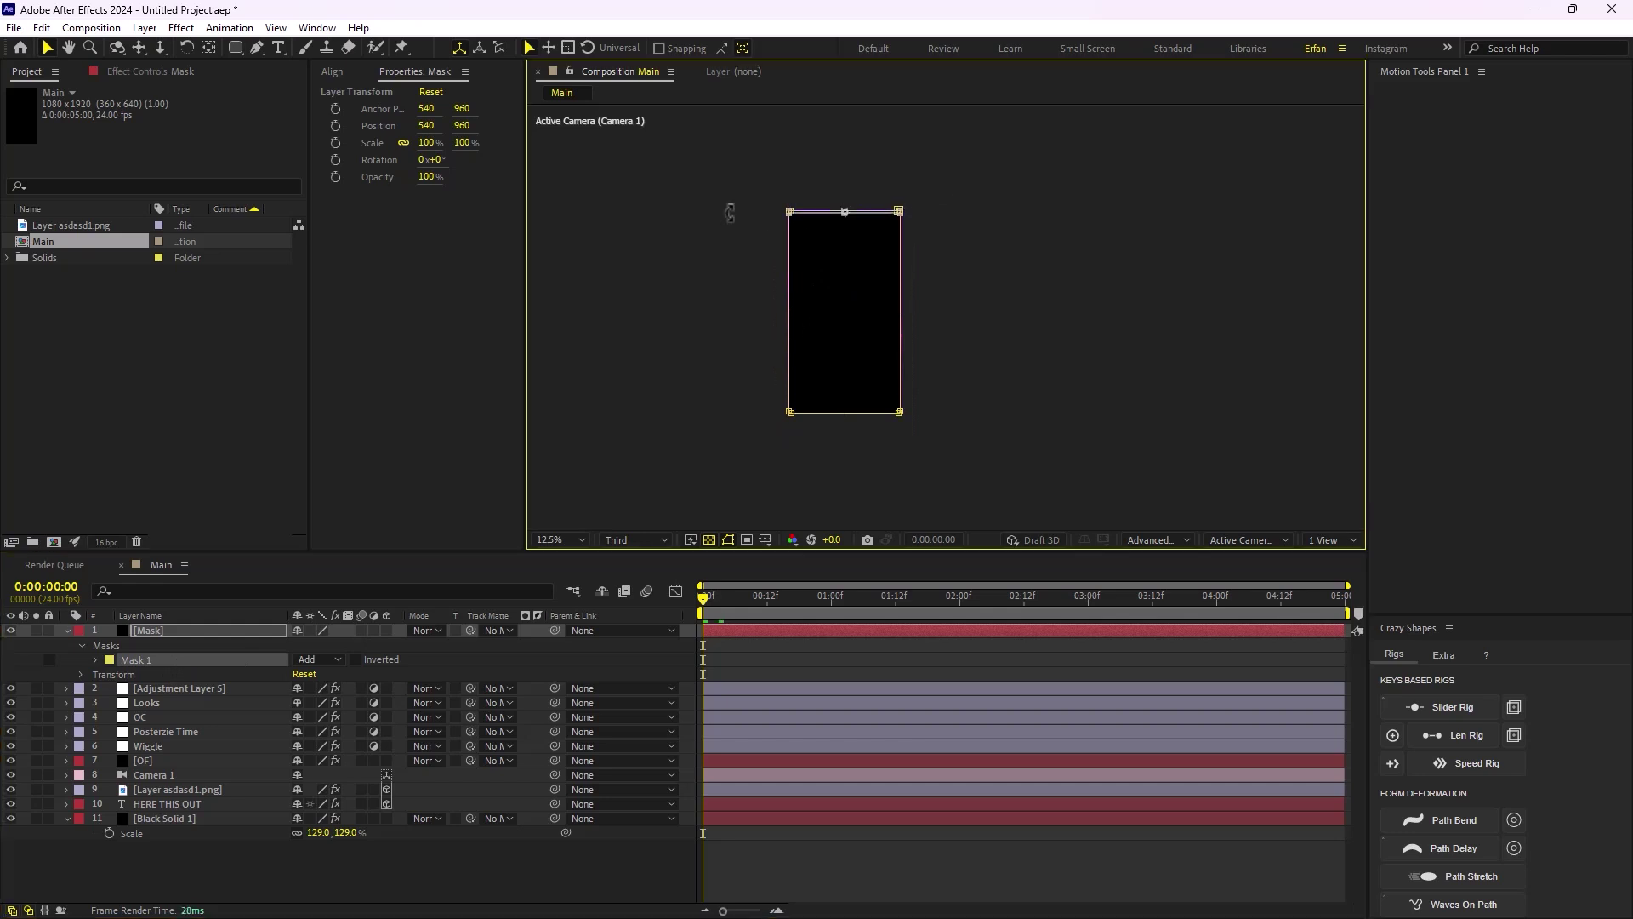
click(180, 661)
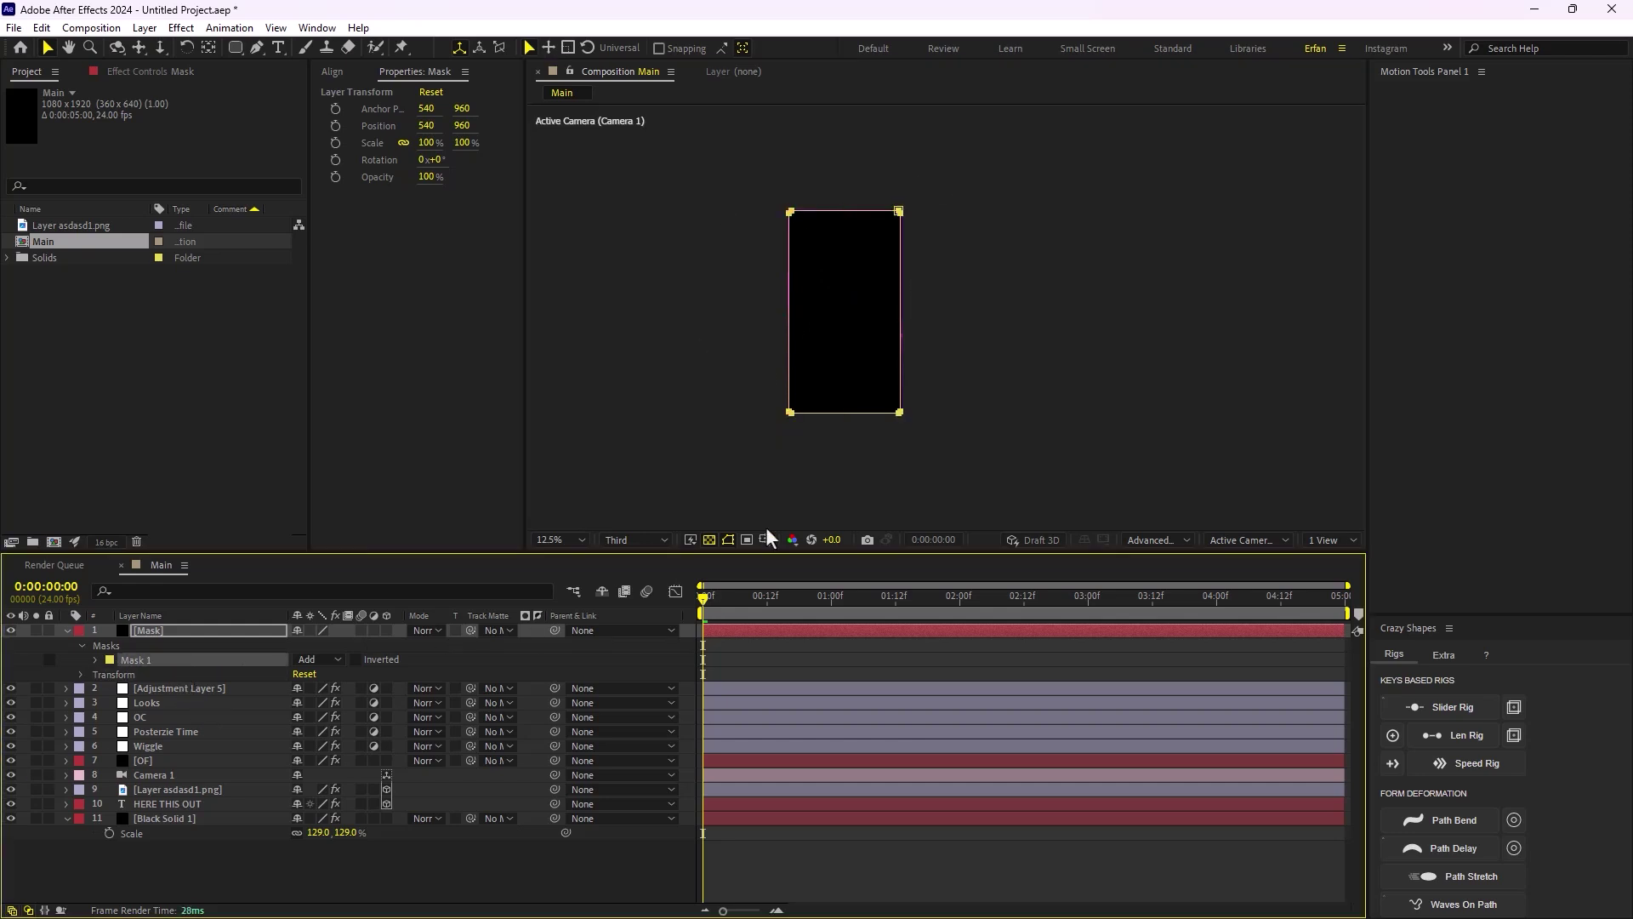
drag(791, 451, 686, 474)
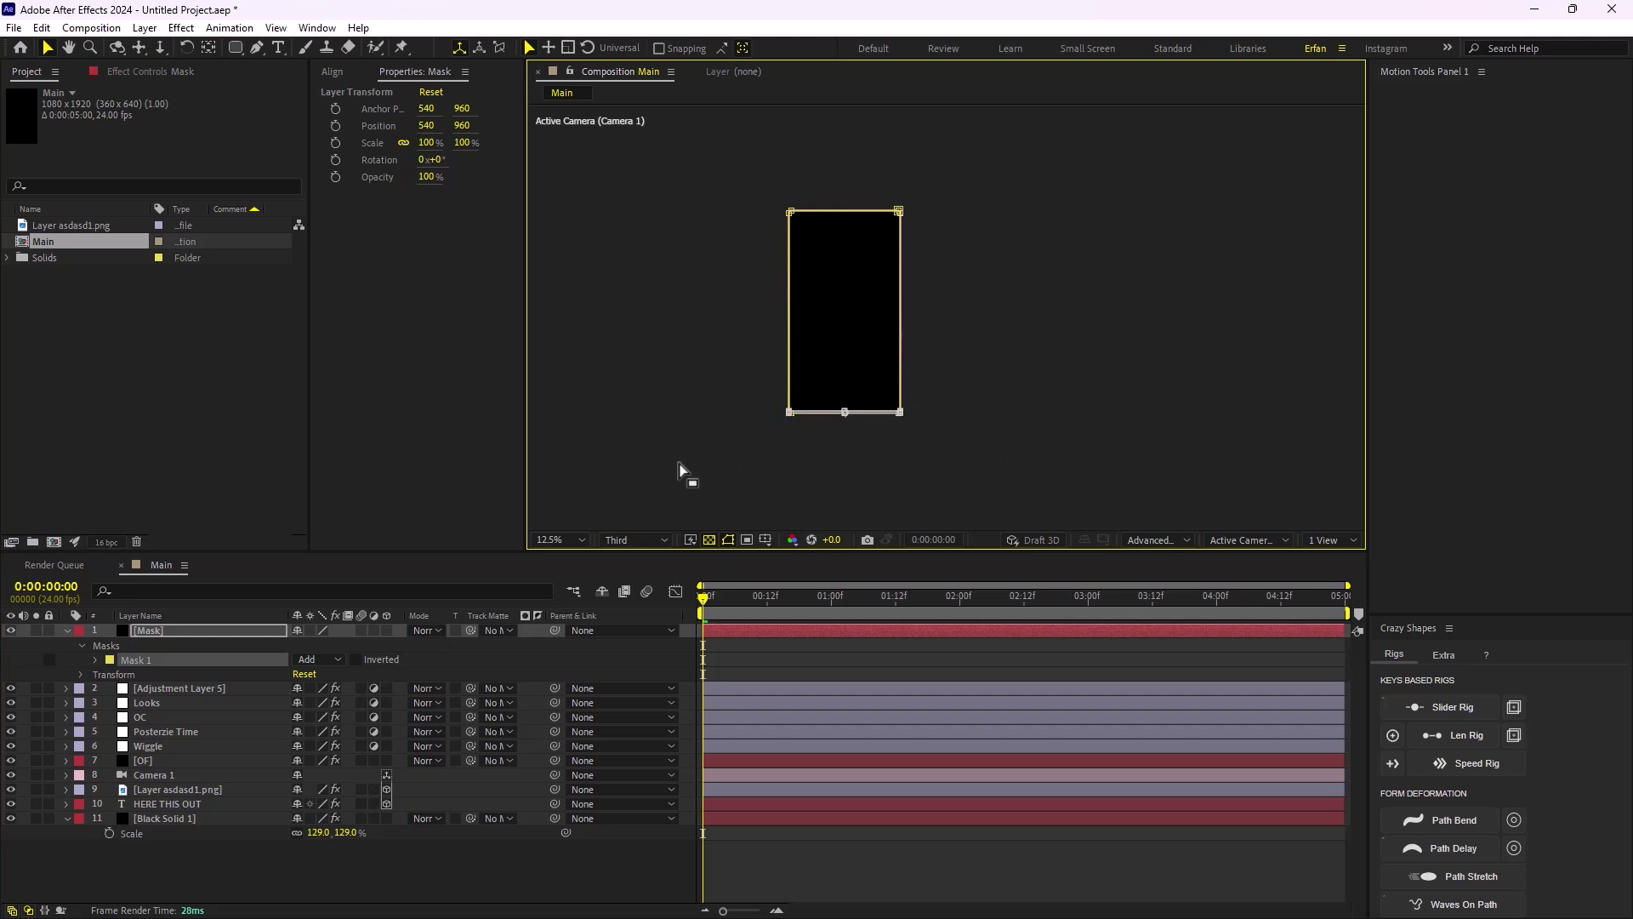
Invert Mask 1 so the black solid forms only a thin rounded border, and preview the composition from the first frame
click(383, 653)
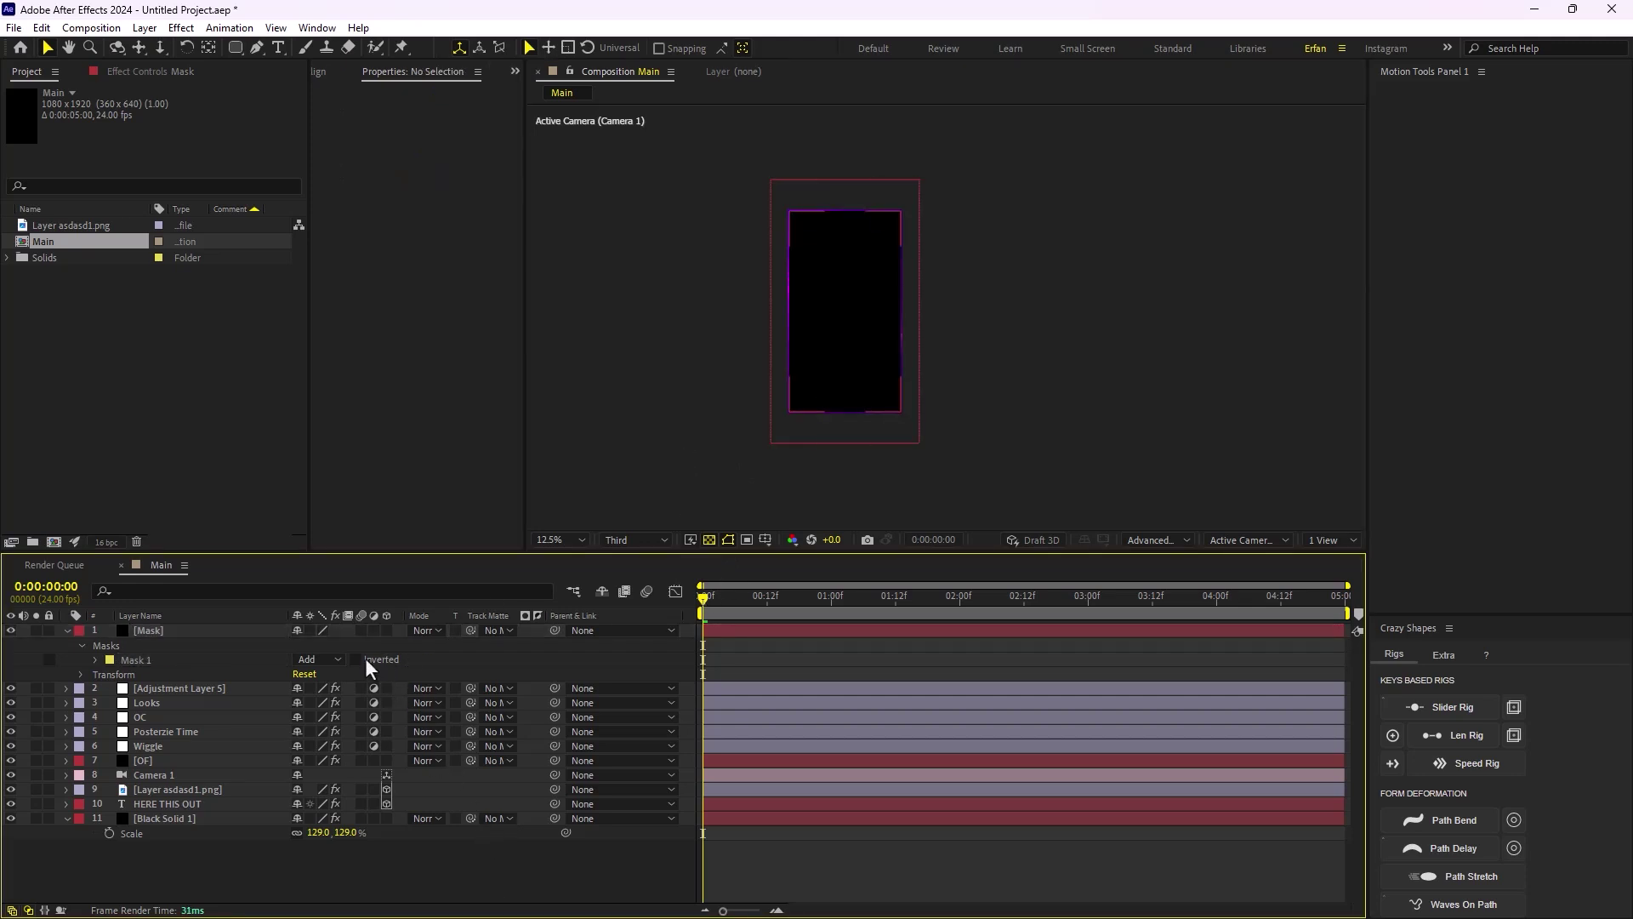
click(356, 659)
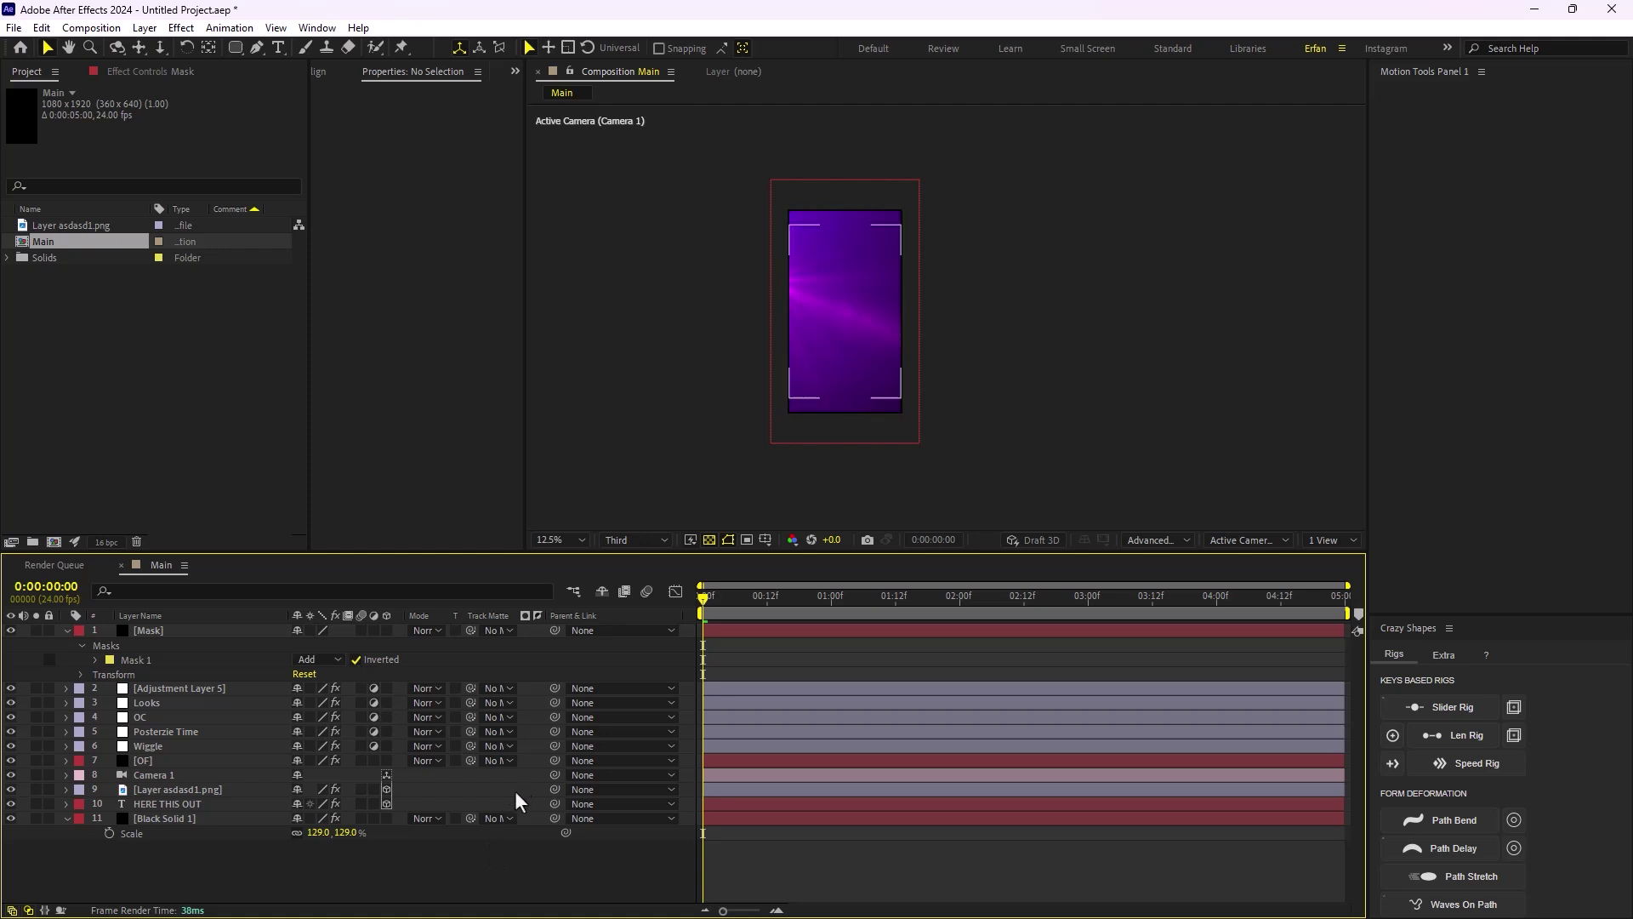
click(495, 834)
key(space)
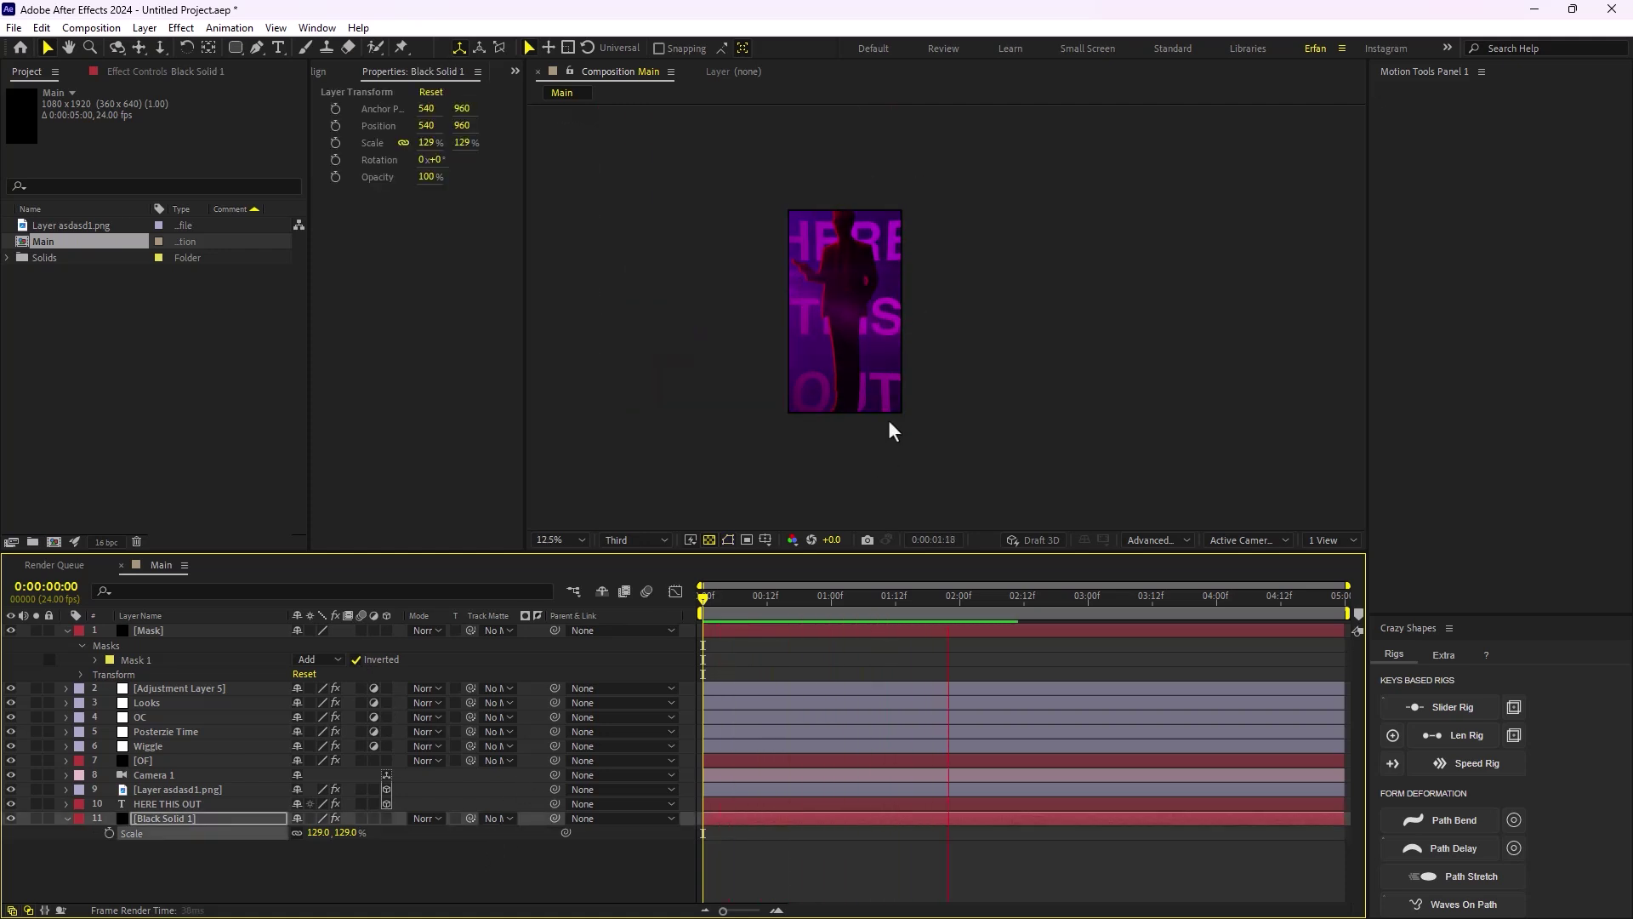
key(space)
key(Home)
key(space)
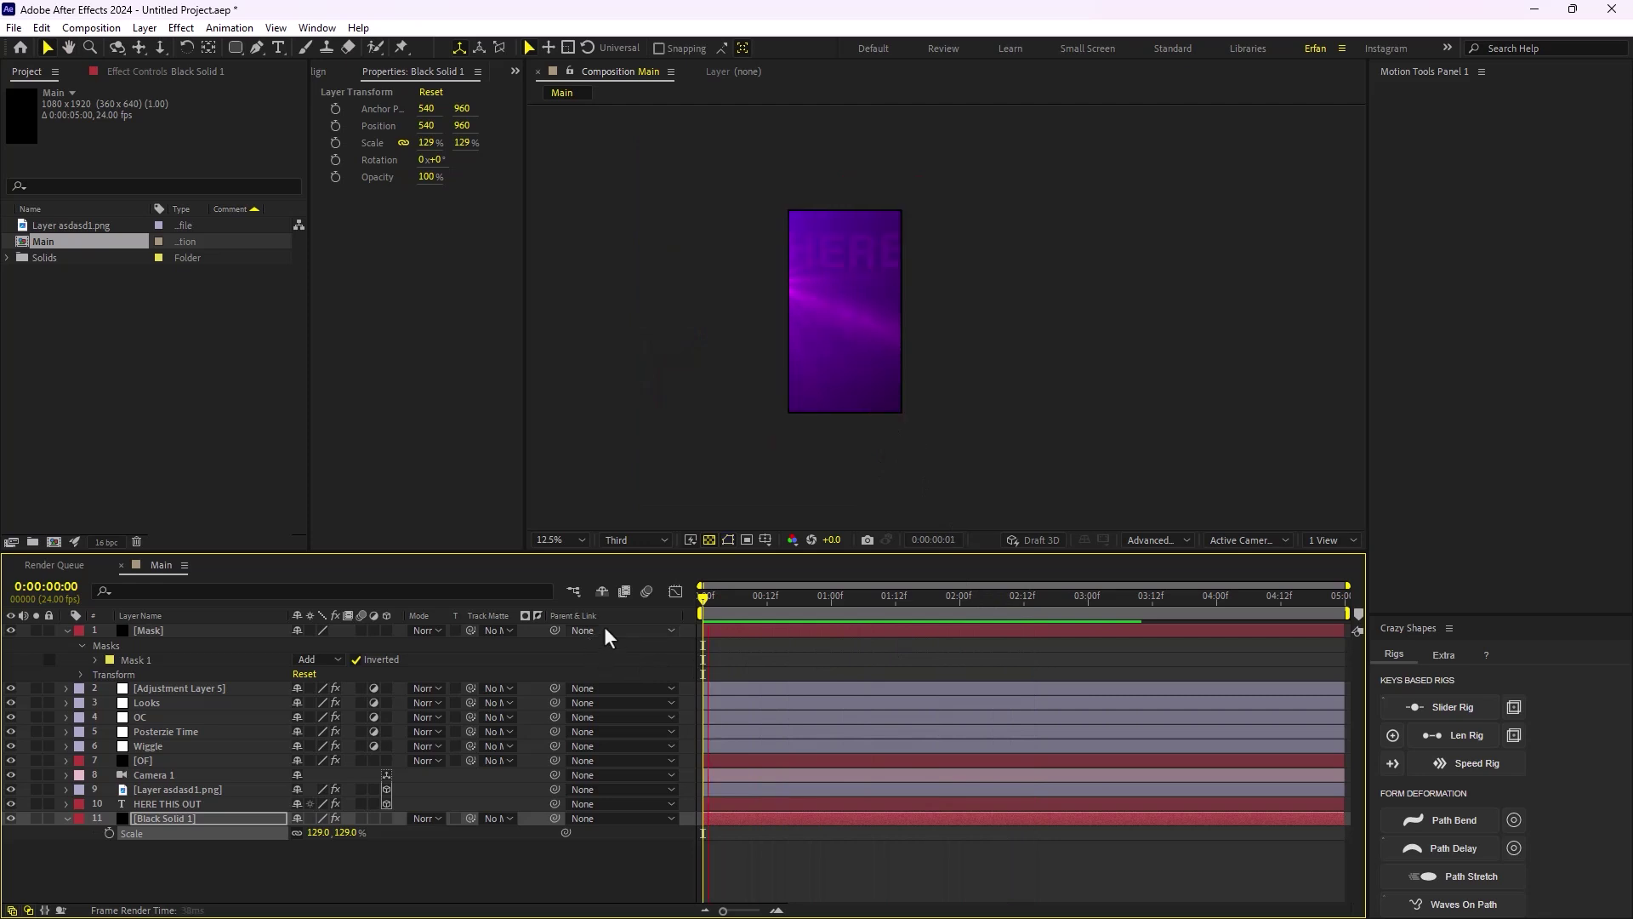